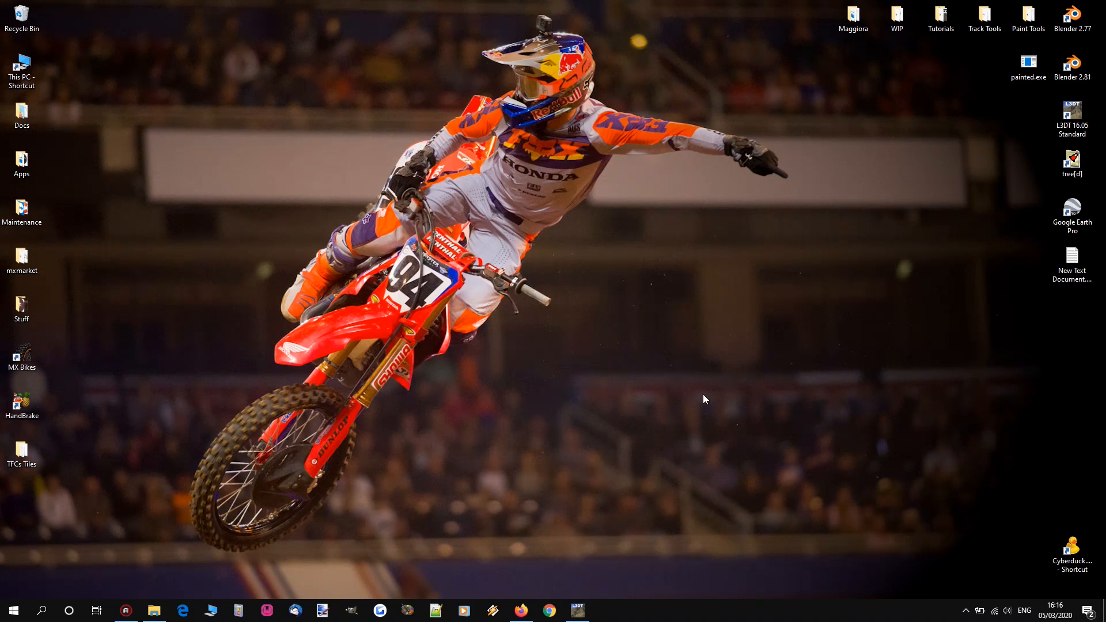
# - Bring up the maggioraL3DT project, open its heightfield in the 3D editor and display the terrain with its texture map
pyautogui.click(579, 610)
pyautogui.moveTo(458, 18); pyautogui.dragTo(686, 132)
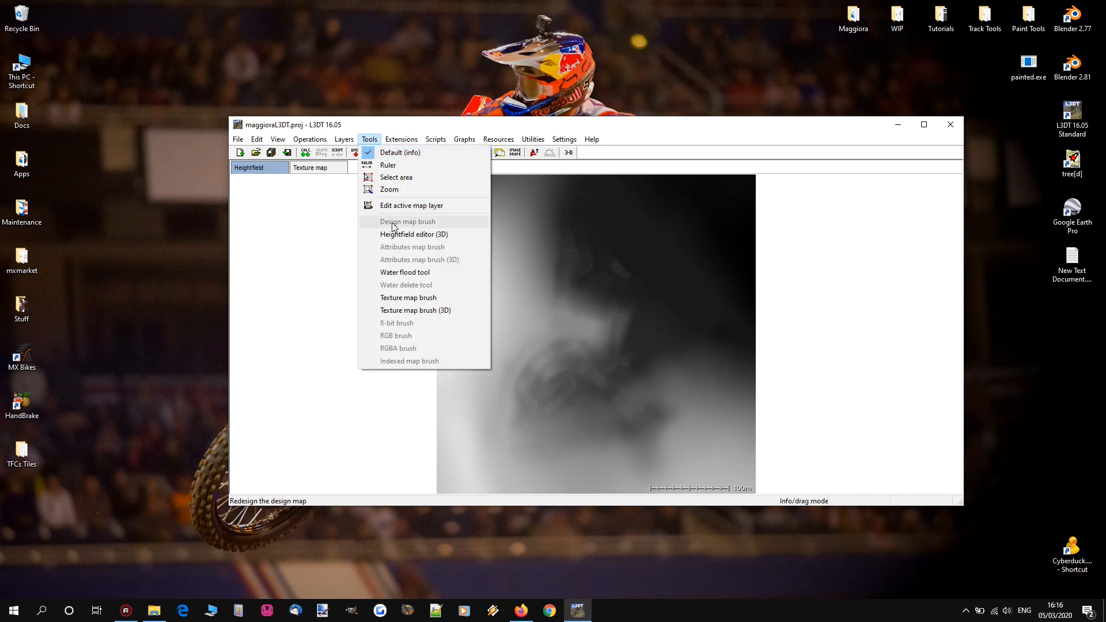
pyautogui.click(392, 234)
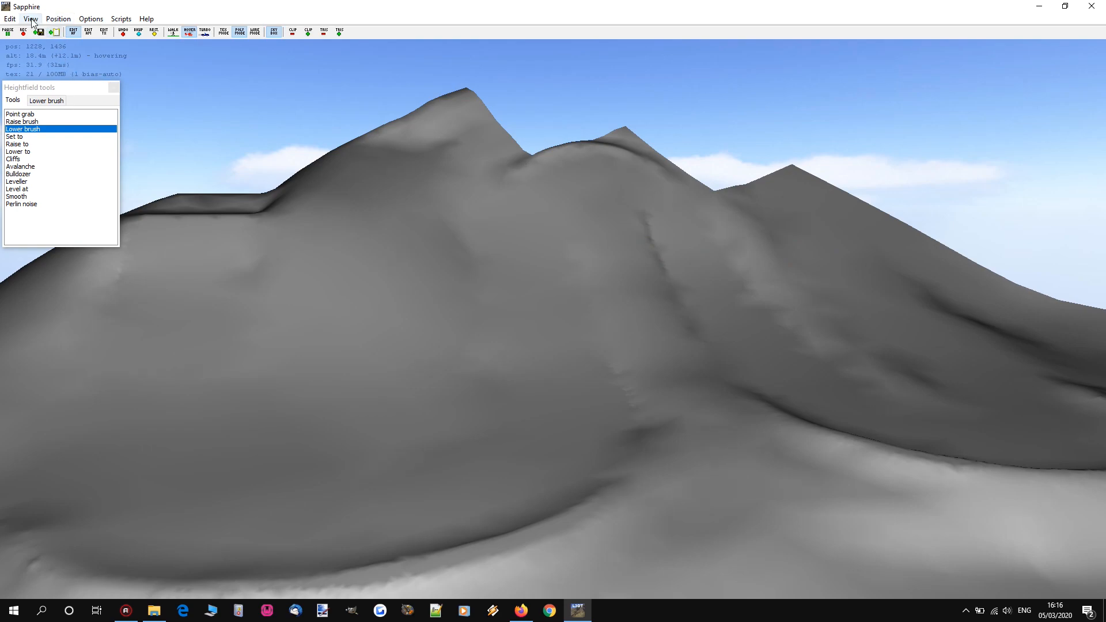
pyautogui.click(66, 51)
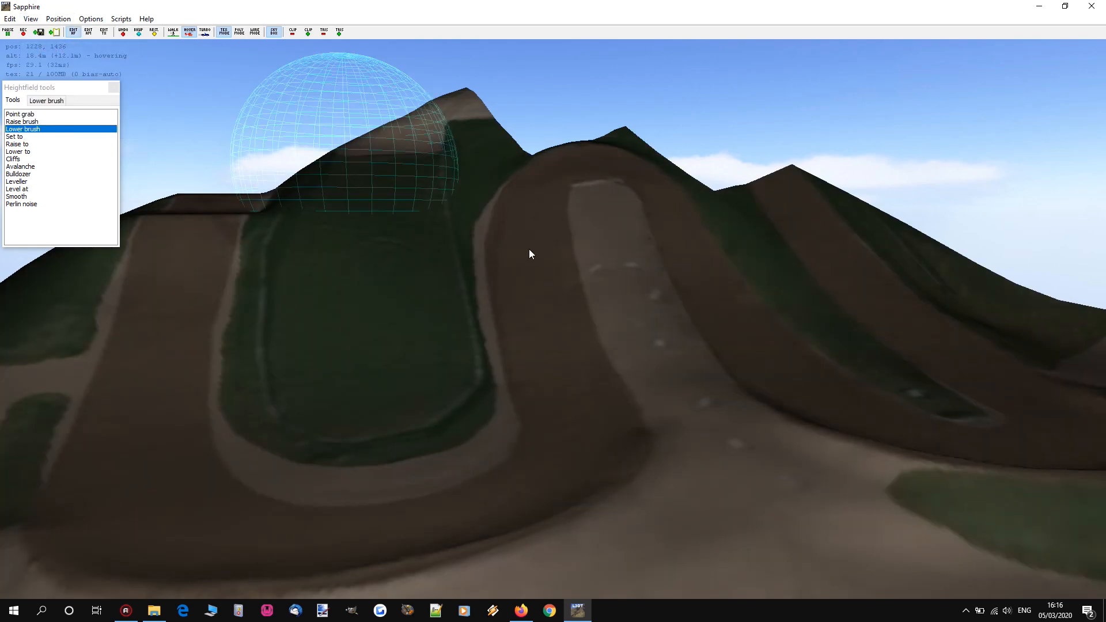
# - Examine the textured track from low altitude, following its bends and hillside climbs
pyautogui.moveTo(517, 255); pyautogui.dragTo(553, 311, button='right')
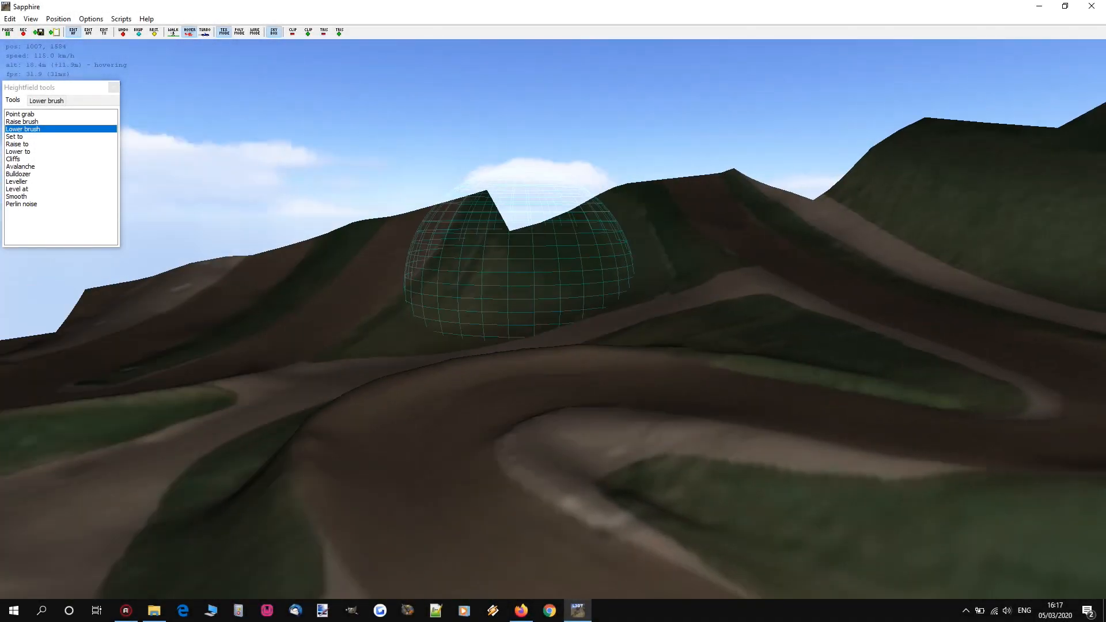
pyautogui.press('w')
pyautogui.moveTo(553, 311); pyautogui.dragTo(473, 300, button='right')
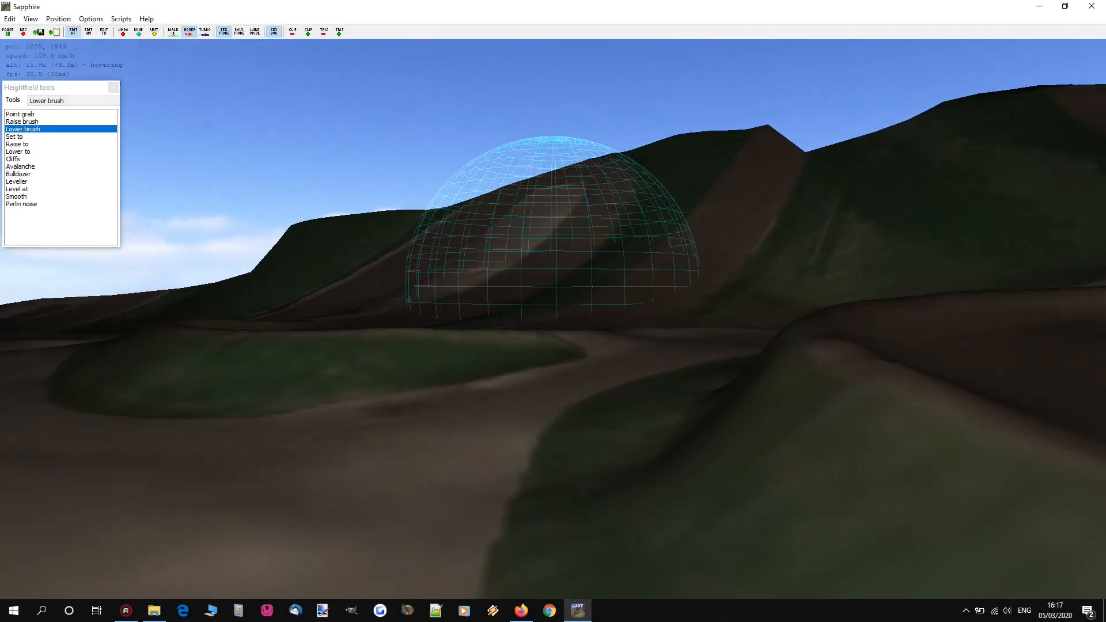
pyautogui.moveTo(553, 312)
pyautogui.mouseDown(button='right')
pyautogui.moveTo(484, 323)
pyautogui.moveTo(368, 311)
pyautogui.moveTo(404, 311)
pyautogui.mouseUp(button='right')
pyautogui.press('w')
pyautogui.press('w')
pyautogui.moveTo(553, 311)
pyautogui.mouseDown(button='right')
pyautogui.moveTo(427, 283)
pyautogui.moveTo(277, 299)
pyautogui.moveTo(484, 380)
pyautogui.moveTo(415, 340)
pyautogui.moveTo(472, 323)
pyautogui.moveTo(426, 328)
pyautogui.moveTo(461, 316)
pyautogui.mouseUp(button='right')
pyautogui.press('w')
pyautogui.press('w')
pyautogui.press('s')
pyautogui.moveTo(554, 311)
pyautogui.mouseDown(button='right')
pyautogui.moveTo(564, 248)
pyautogui.moveTo(662, 368)
pyautogui.moveTo(760, 375)
pyautogui.mouseUp(button='right')
pyautogui.moveTo(553, 311); pyautogui.dragTo(490, 185, button='right')
pyautogui.press('w')
pyautogui.press('w')
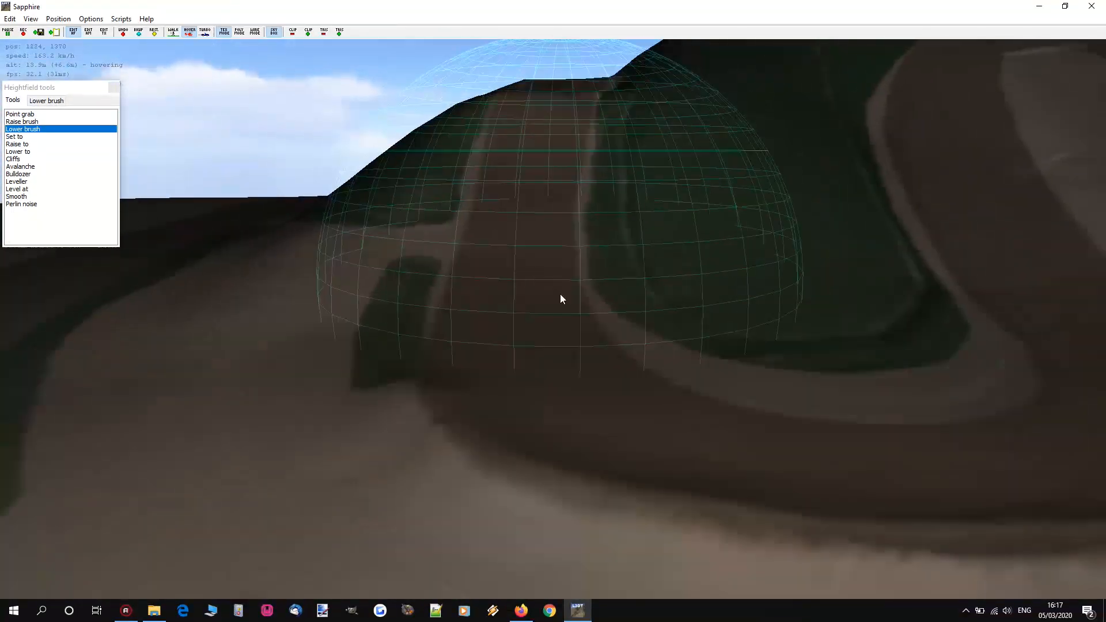
pyautogui.press('a')
pyautogui.moveTo(601, 330)
pyautogui.mouseDown(button='right')
pyautogui.moveTo(657, 305)
pyautogui.moveTo(945, 314)
pyautogui.moveTo(974, 369)
pyautogui.moveTo(709, 285)
pyautogui.mouseUp(button='right')
pyautogui.press('w')
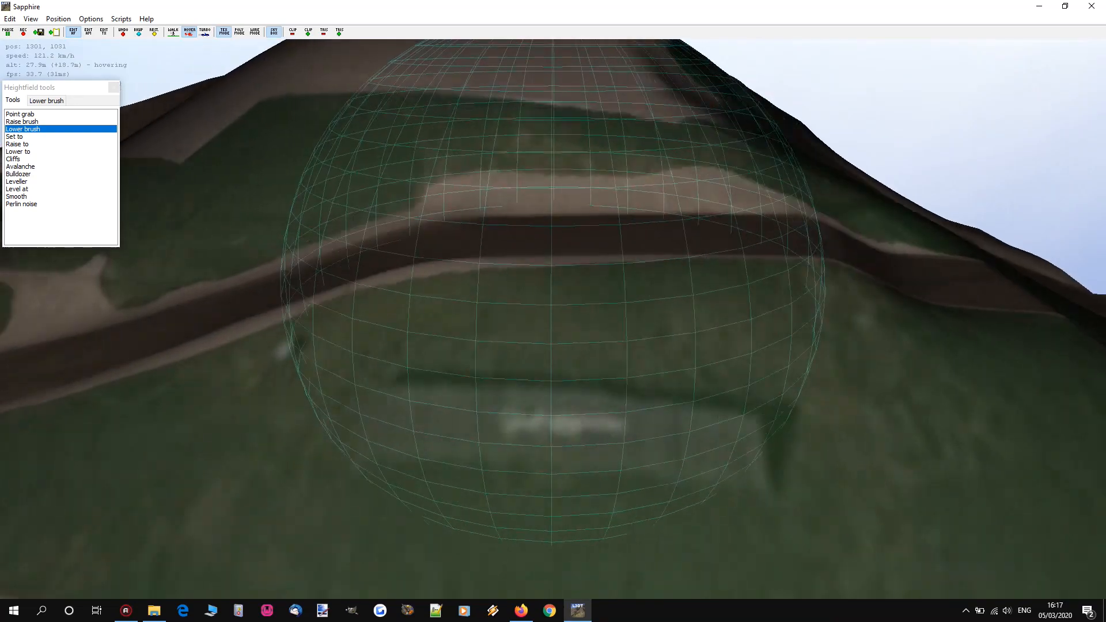
# - Inspect the jumps, banked turns and slopes on the higher part of the track
pyautogui.press('w')
pyautogui.moveTo(553, 288); pyautogui.dragTo(138, 297, button='right')
pyautogui.press('w')
pyautogui.press('w')
pyautogui.press('w')
pyautogui.press('w')
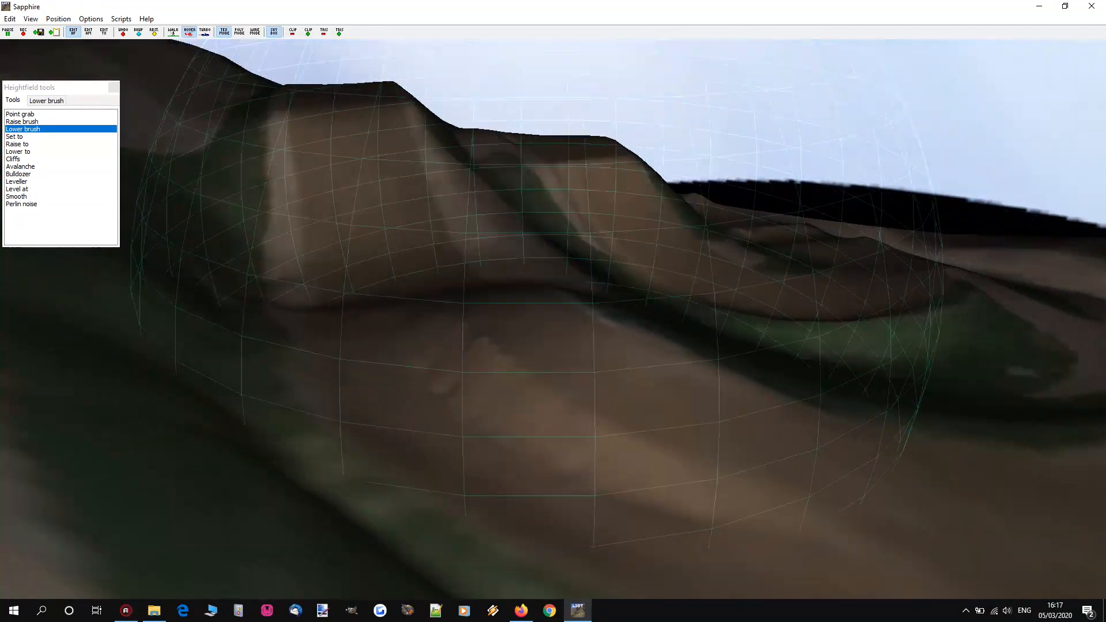
pyautogui.moveTo(554, 288); pyautogui.dragTo(749, 262, button='right')
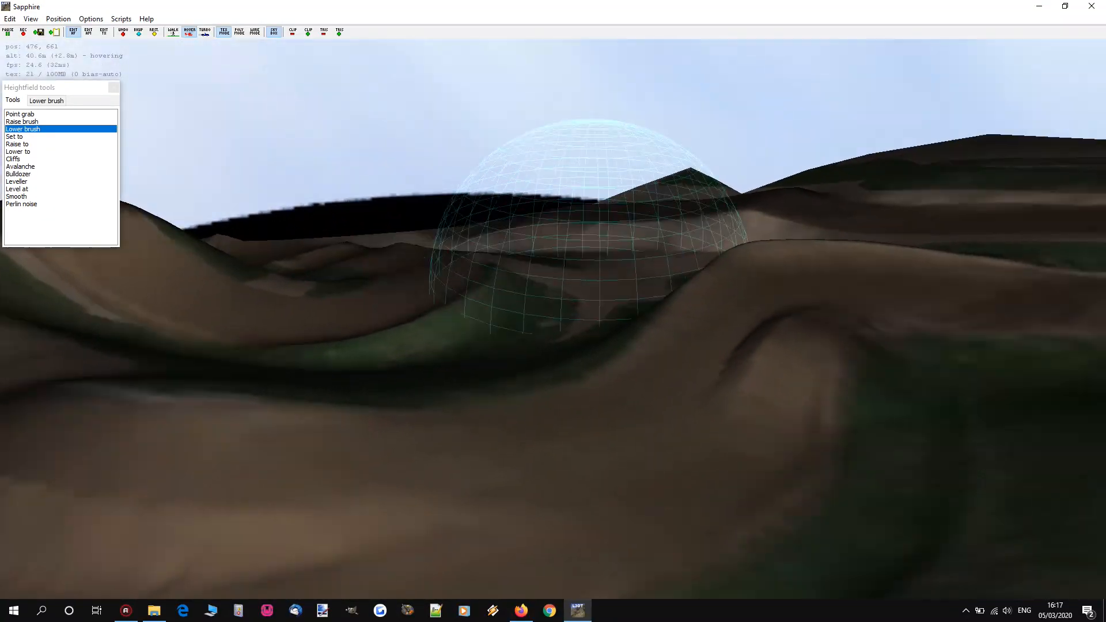
pyautogui.moveTo(553, 288); pyautogui.dragTo(651, 277, button='right')
pyautogui.press('w')
pyautogui.moveTo(554, 288)
pyautogui.mouseDown(button='right')
pyautogui.moveTo(738, 357)
pyautogui.moveTo(697, 288)
pyautogui.moveTo(714, 291)
pyautogui.moveTo(311, 288)
pyautogui.mouseUp(button='right')
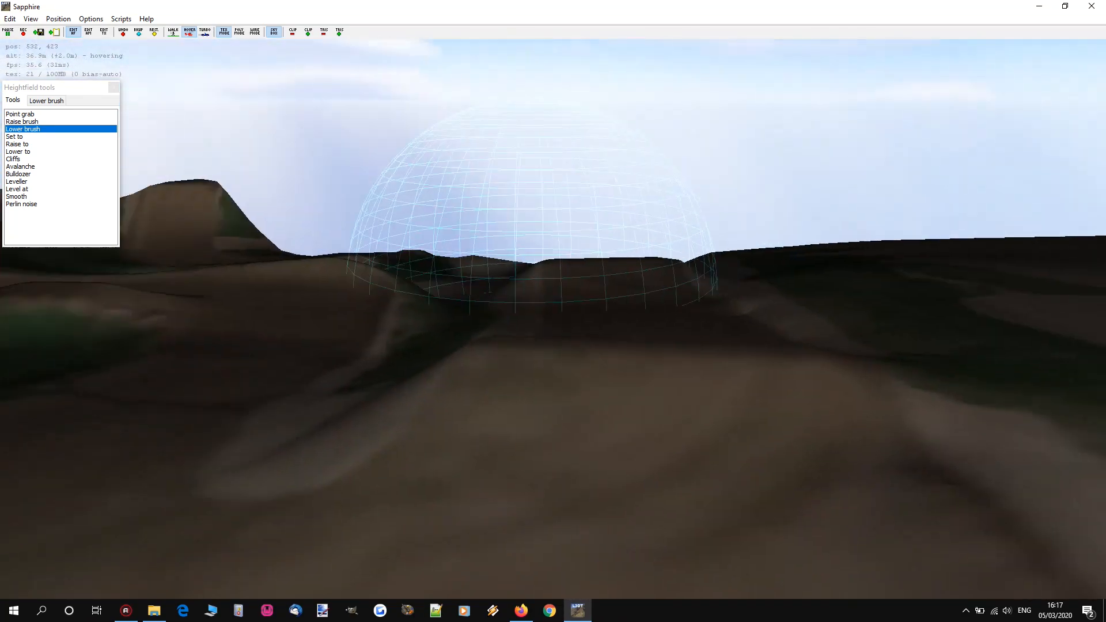
pyautogui.press('w')
pyautogui.moveTo(553, 288)
pyautogui.mouseDown(button='right')
pyautogui.moveTo(230, 302)
pyautogui.moveTo(357, 369)
pyautogui.moveTo(260, 351)
pyautogui.moveTo(213, 288)
pyautogui.mouseUp(button='right')
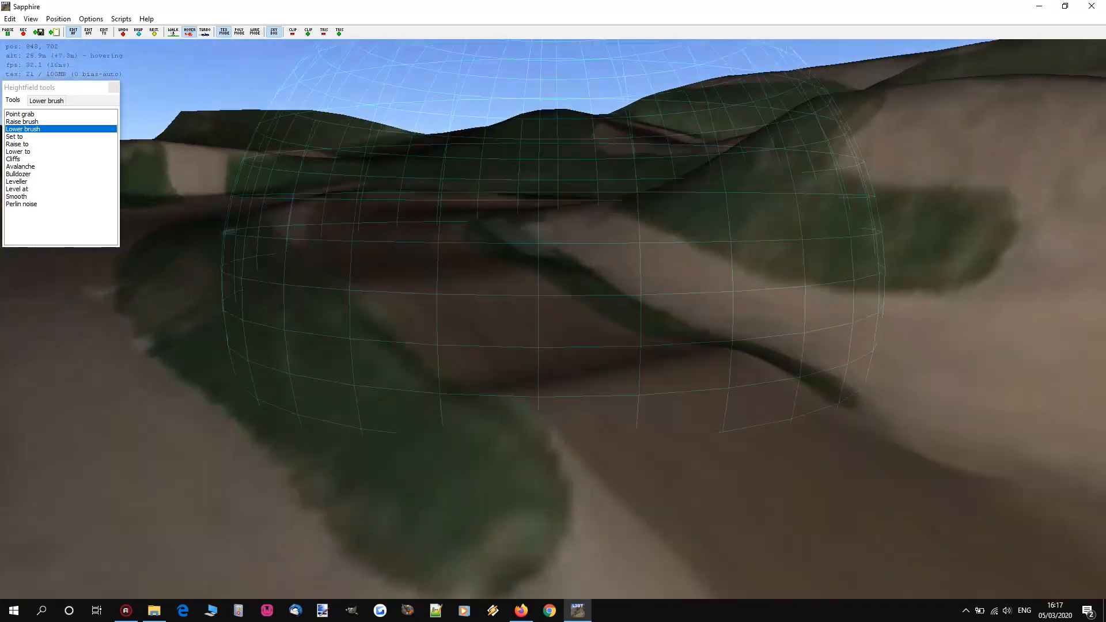
pyautogui.press('w')
pyautogui.moveTo(553, 289)
pyautogui.mouseDown(button='right')
pyautogui.moveTo(547, 340)
pyautogui.moveTo(669, 300)
pyautogui.moveTo(807, 282)
pyautogui.mouseUp(button='right')
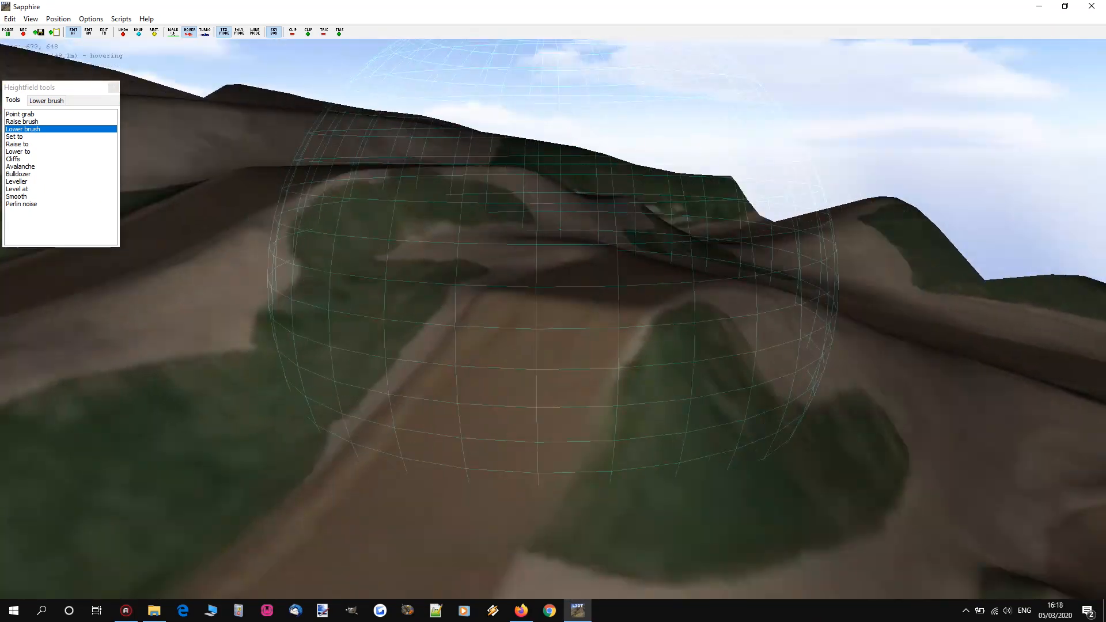
pyautogui.press('w')
pyautogui.moveTo(553, 288)
pyautogui.mouseDown(button='right')
pyautogui.moveTo(507, 297)
pyautogui.moveTo(426, 340)
pyautogui.mouseUp(button='right')
pyautogui.press('w')
pyautogui.moveTo(553, 288)
pyautogui.mouseDown(button='right')
pyautogui.moveTo(657, 253)
pyautogui.moveTo(761, 196)
pyautogui.moveTo(887, 236)
pyautogui.moveTo(893, 173)
pyautogui.moveTo(691, 288)
pyautogui.moveTo(824, 305)
pyautogui.moveTo(1054, 297)
pyautogui.mouseUp(button='right')
pyautogui.press('w')
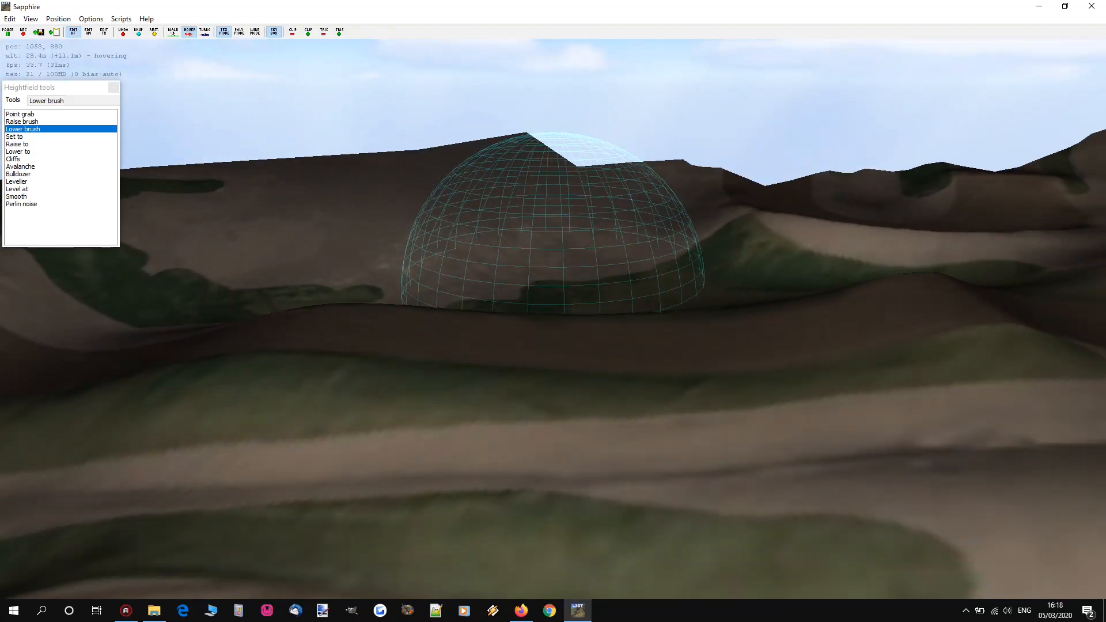
pyautogui.press('w')
pyautogui.moveTo(553, 288)
pyautogui.mouseDown(button='right')
pyautogui.moveTo(576, 291)
pyautogui.moveTo(469, 389)
pyautogui.mouseUp(button='right')
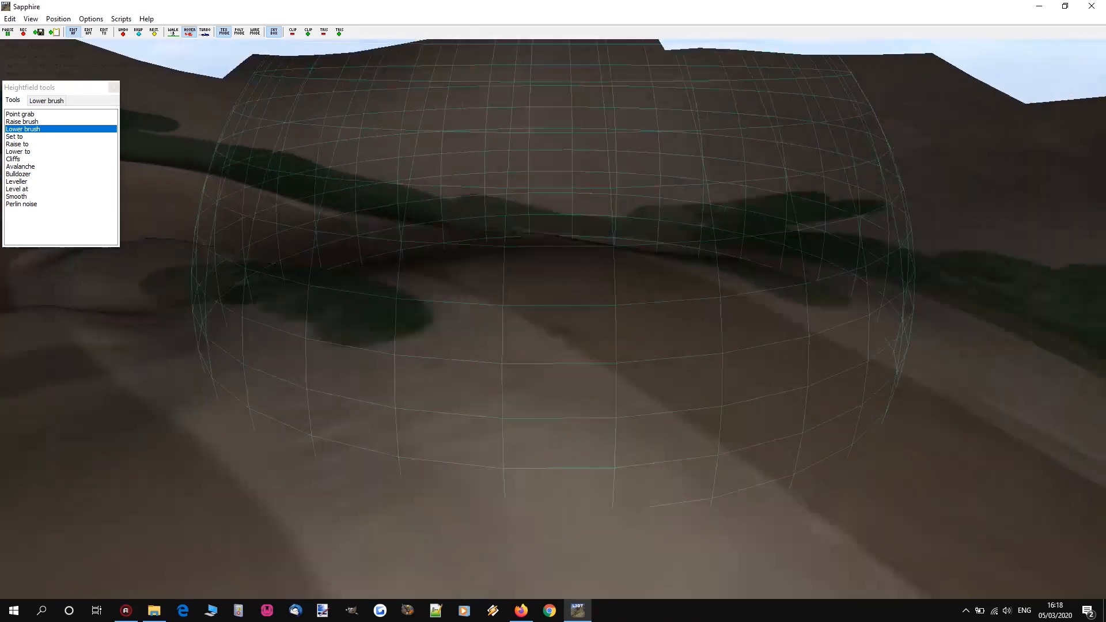
# - Survey the long dirt straight, the flat open ground and the wide sweeping curve on the lower part of the terrain
pyautogui.press('s')
pyautogui.moveTo(553, 288)
pyautogui.mouseDown(button='right')
pyautogui.moveTo(570, 219)
pyautogui.moveTo(214, 224)
pyautogui.moveTo(438, 282)
pyautogui.moveTo(565, 391)
pyautogui.moveTo(593, 392)
pyautogui.moveTo(645, 230)
pyautogui.moveTo(496, 219)
pyautogui.moveTo(369, 167)
pyautogui.moveTo(680, 317)
pyautogui.moveTo(444, 329)
pyautogui.moveTo(415, 369)
pyautogui.moveTo(542, 294)
pyautogui.moveTo(518, 294)
pyautogui.moveTo(374, 202)
pyautogui.moveTo(369, 254)
pyautogui.moveTo(841, 265)
pyautogui.moveTo(806, 213)
pyautogui.mouseUp(button='right')
pyautogui.press('w')
pyautogui.press('w')
pyautogui.press('w')
pyautogui.press('w')
pyautogui.press('w')
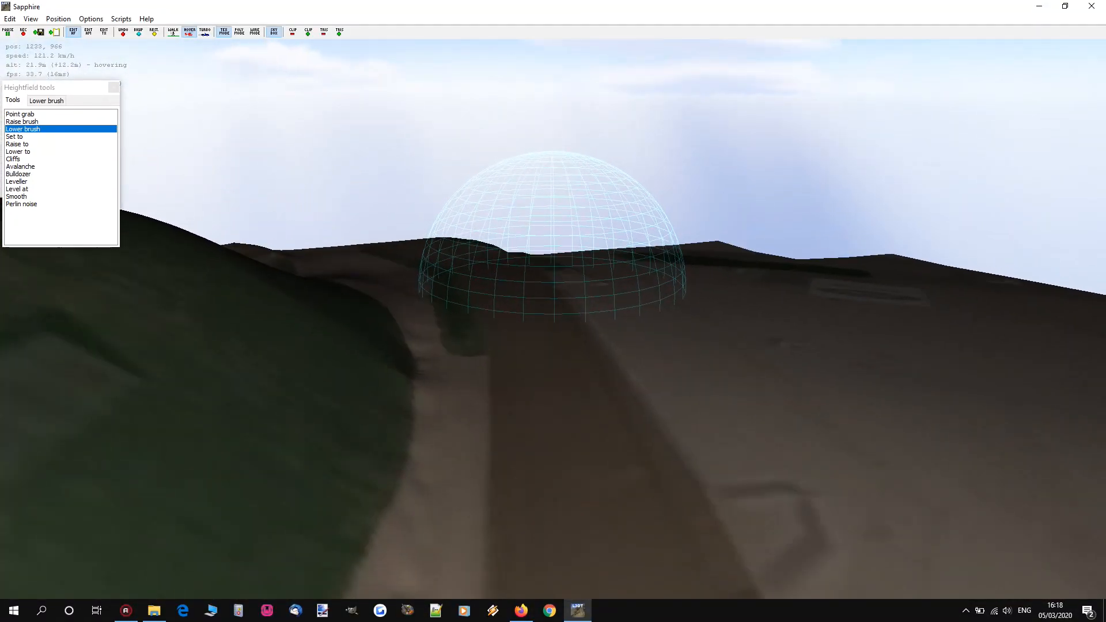
pyautogui.press('w')
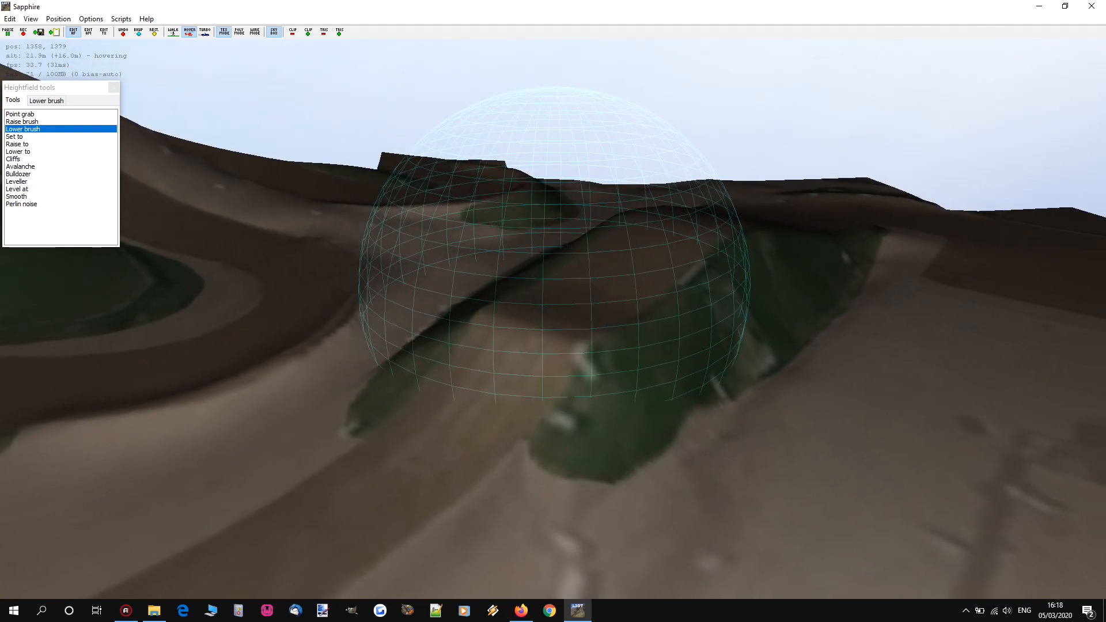
pyautogui.press('s')
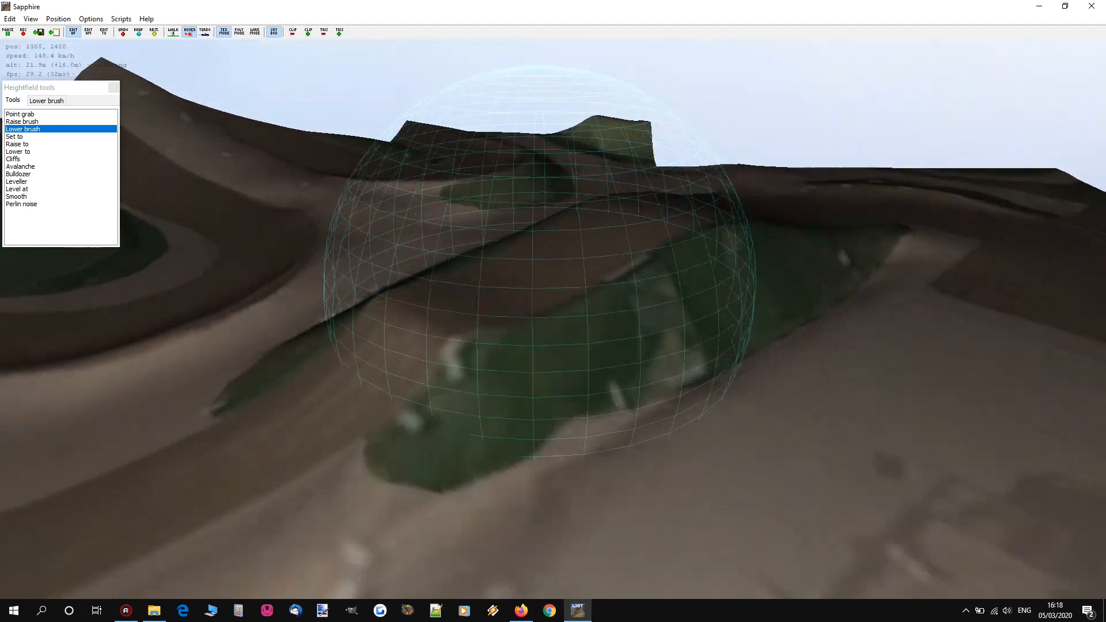
pyautogui.press('w')
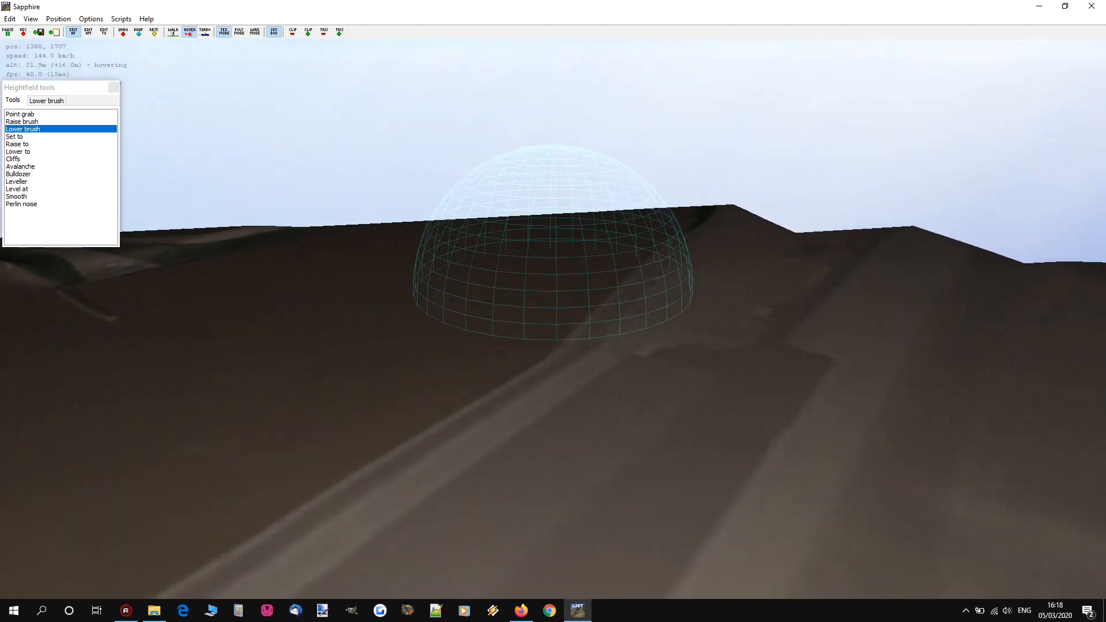
pyautogui.press('w')
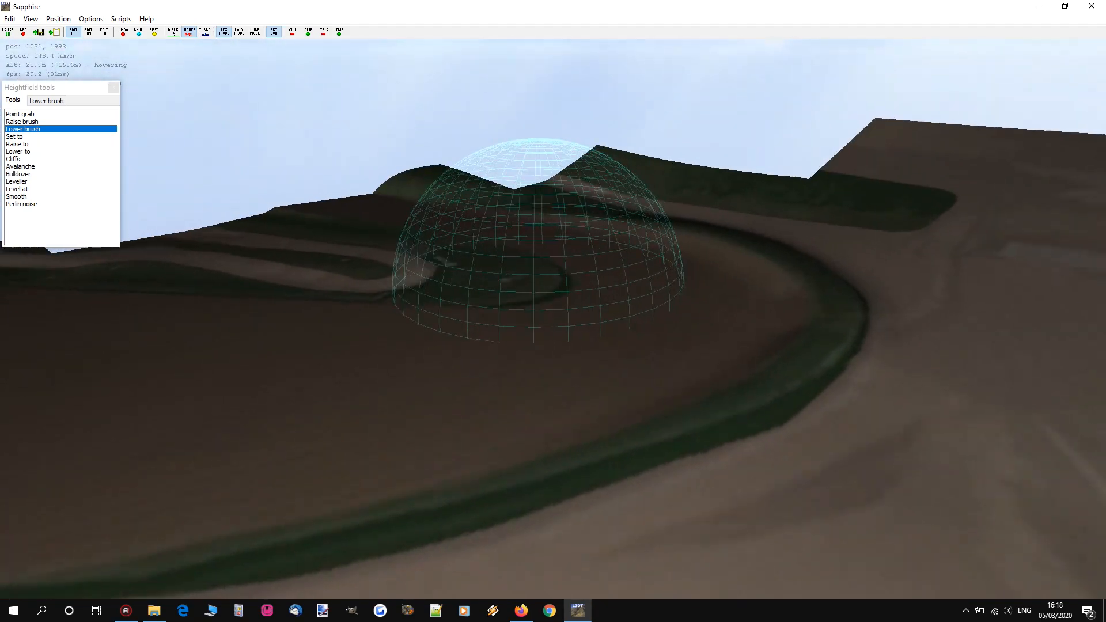
pyautogui.press('w')
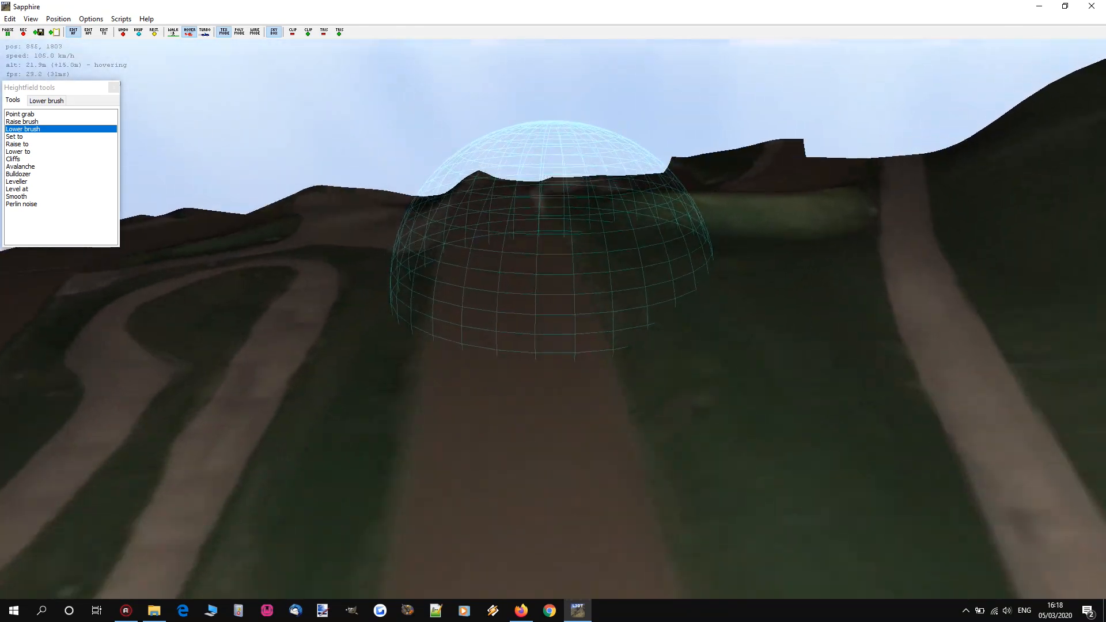
pyautogui.press('w')
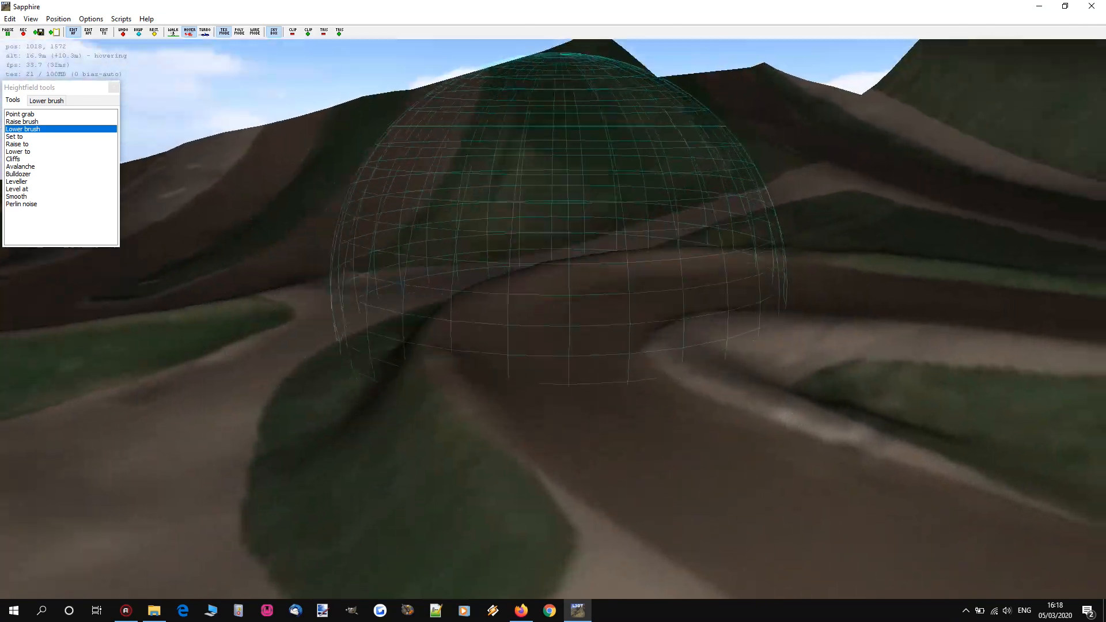
# - Review the hill climb, the hilltop hairpin and the grassy banks between the lower track lanes
pyautogui.press('w')
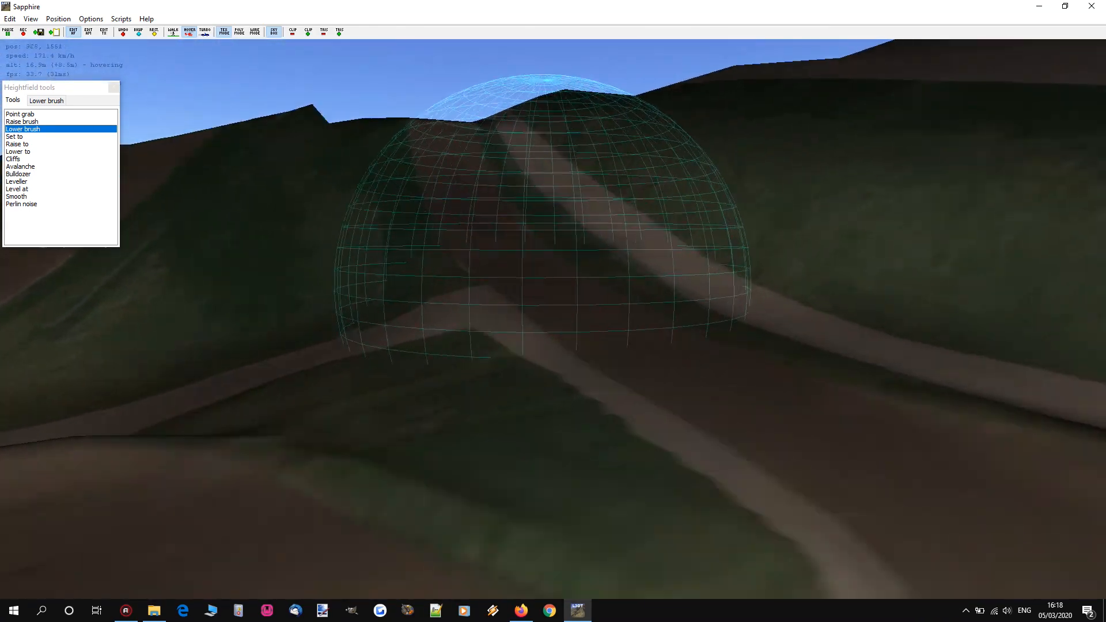
pyautogui.press('w')
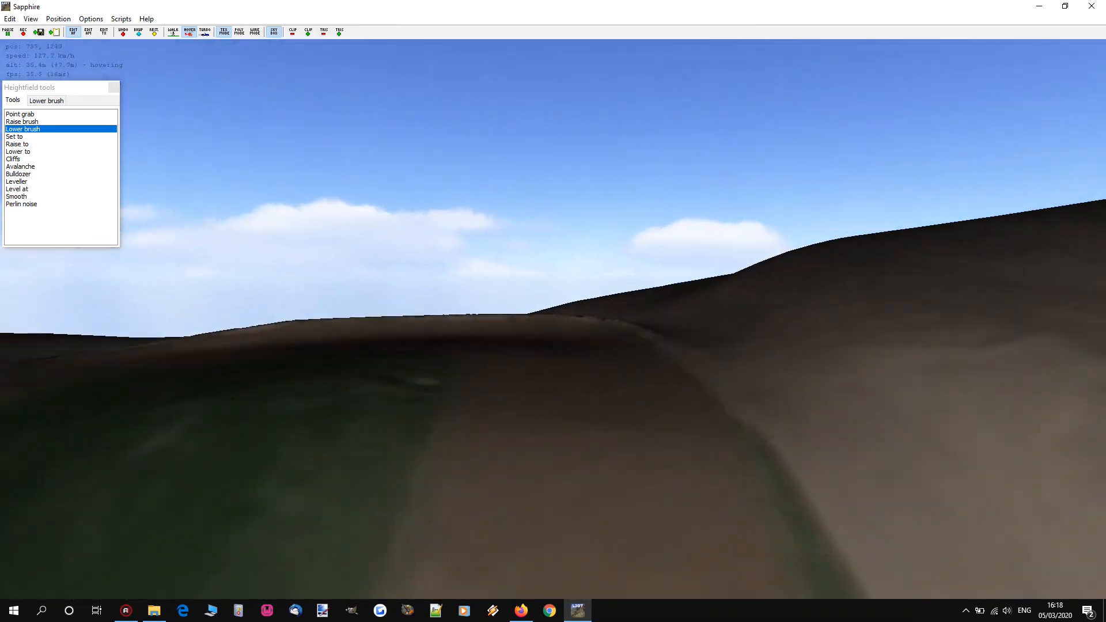
pyautogui.press('w')
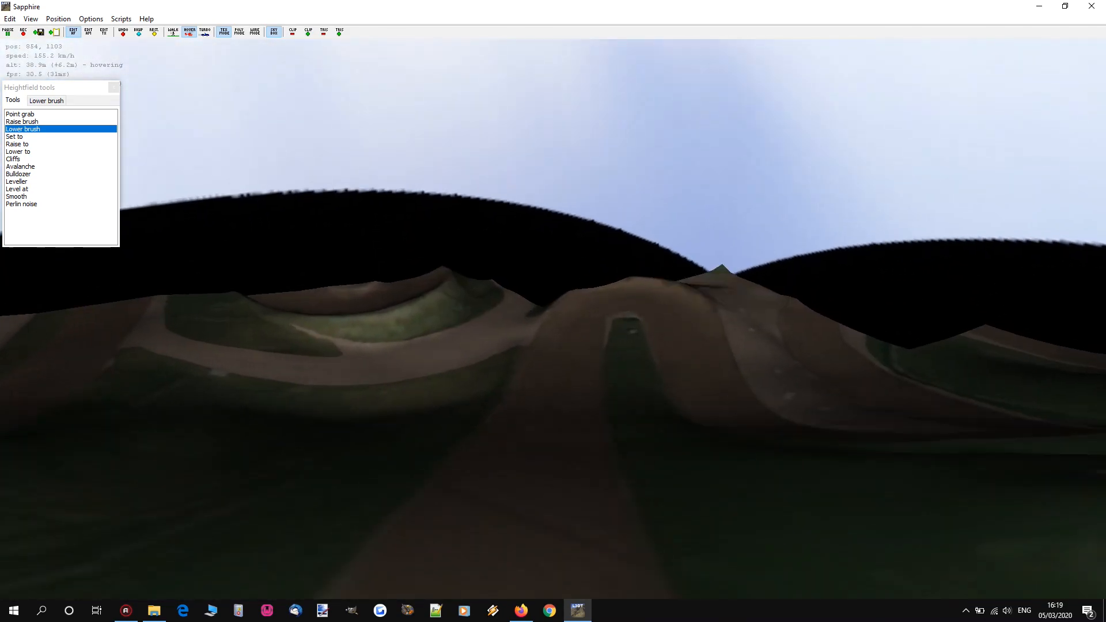
pyautogui.press('w')
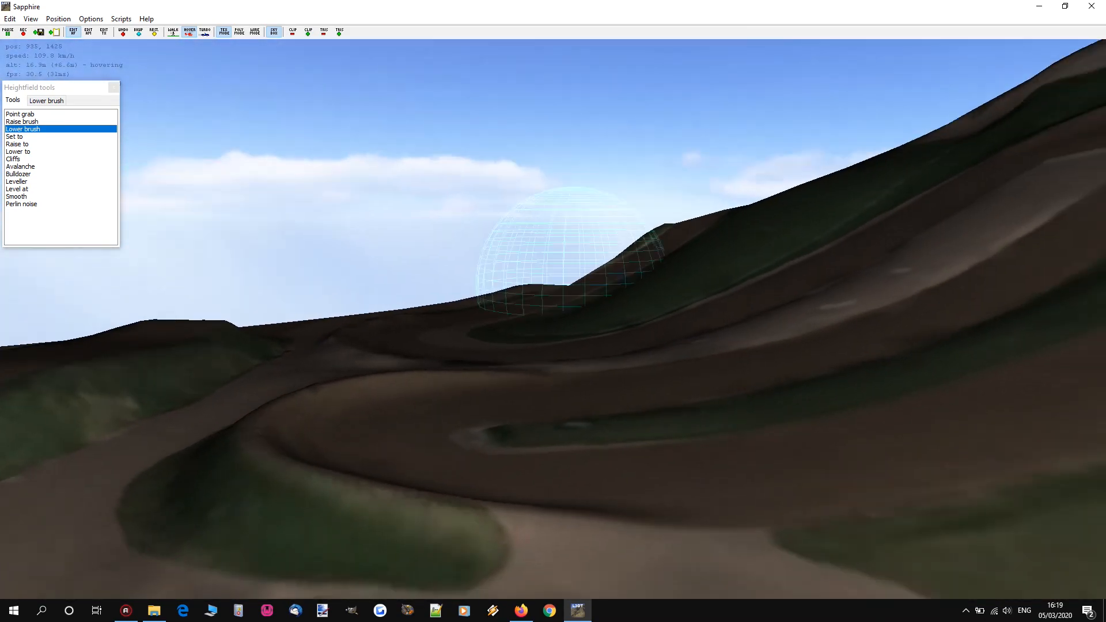
pyautogui.press('w')
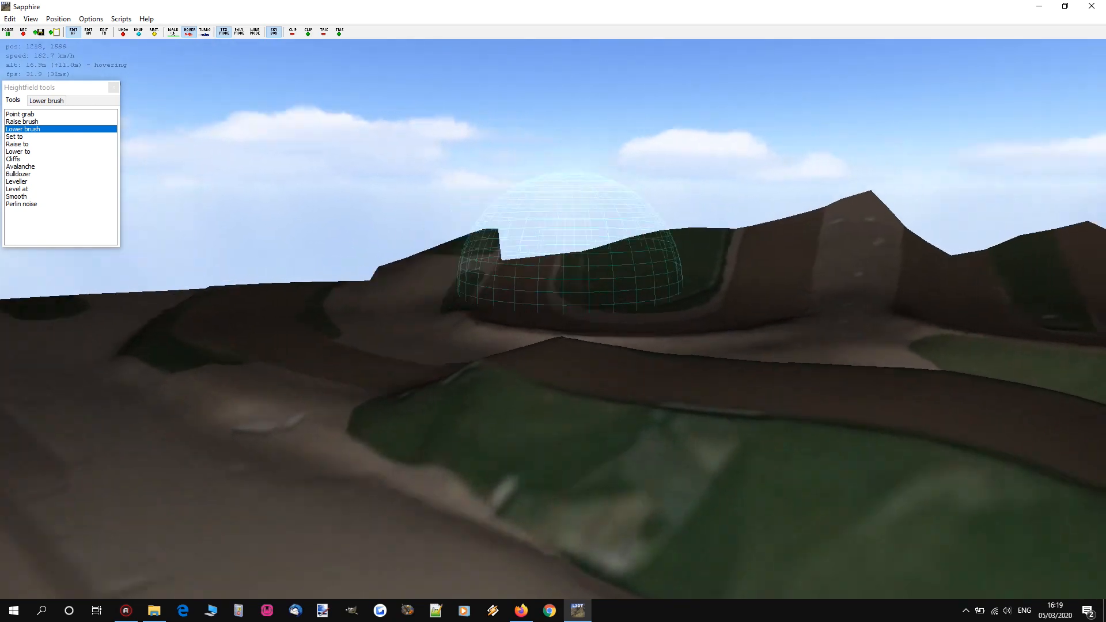
pyautogui.press('w')
pyautogui.press('pageup')
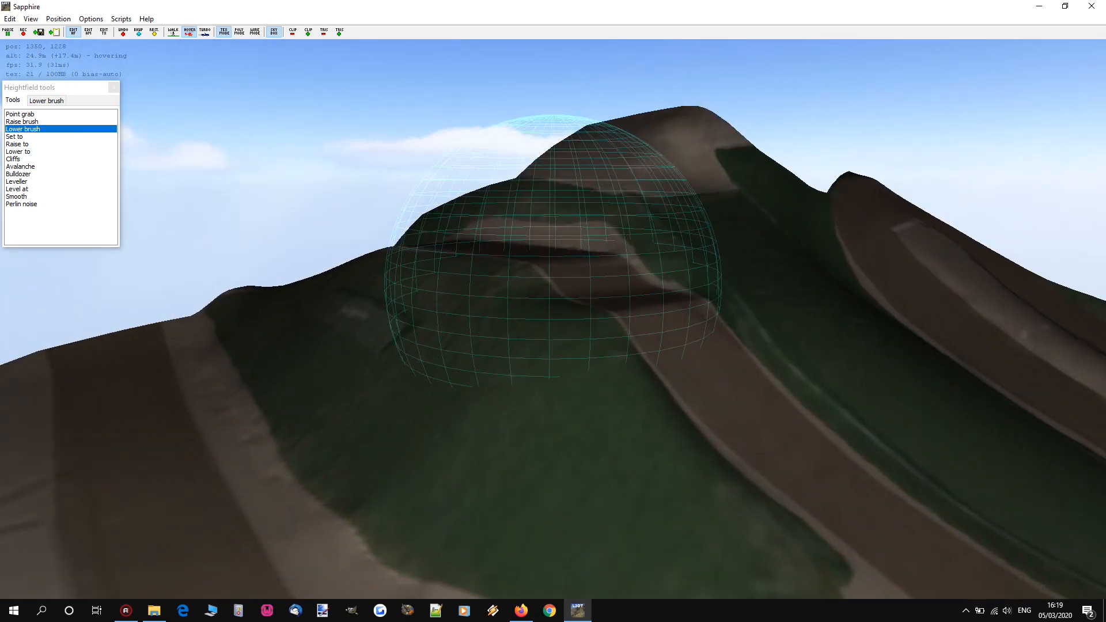
pyautogui.press('w')
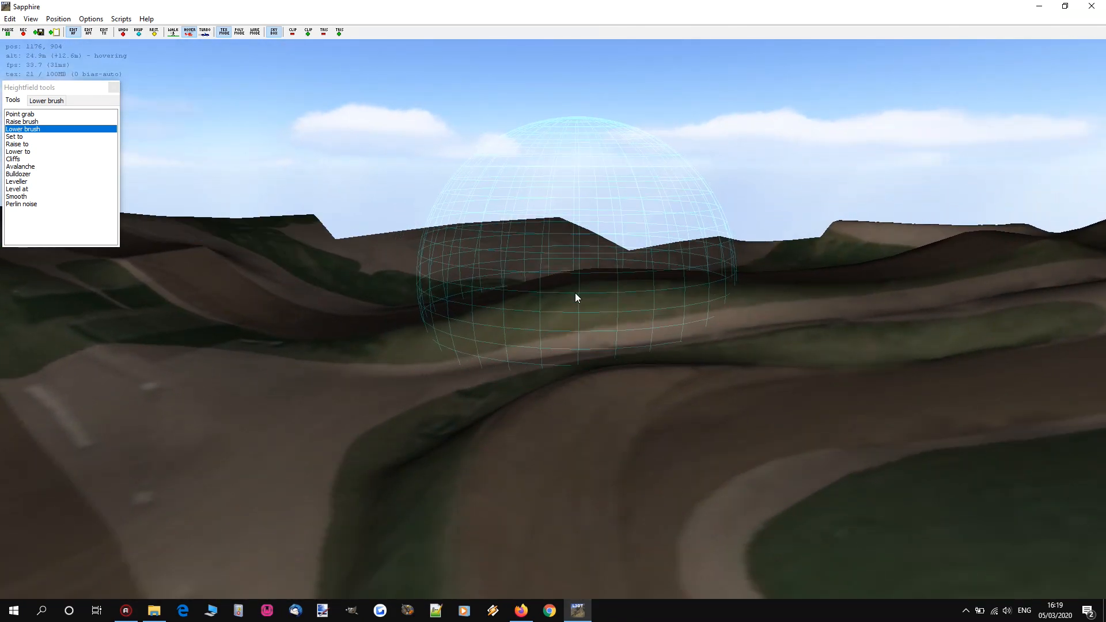
# - Check the shape of the upper track sections, their jumps, ridges and hillside turns, from several viewpoints
pyautogui.press('w')
pyautogui.moveTo(564, 377)
pyautogui.mouseDown(button='right')
pyautogui.moveTo(630, 248)
pyautogui.moveTo(592, 277)
pyautogui.moveTo(517, 280)
pyautogui.moveTo(553, 282)
pyautogui.moveTo(557, 260)
pyautogui.moveTo(551, 306)
pyautogui.moveTo(611, 288)
pyautogui.moveTo(597, 306)
pyautogui.moveTo(604, 253)
pyautogui.moveTo(530, 282)
pyautogui.moveTo(556, 253)
pyautogui.moveTo(573, 257)
pyautogui.moveTo(557, 280)
pyautogui.moveTo(557, 260)
pyautogui.moveTo(557, 284)
pyautogui.moveTo(529, 282)
pyautogui.moveTo(557, 265)
pyautogui.moveTo(547, 282)
pyautogui.moveTo(564, 289)
pyautogui.moveTo(548, 271)
pyautogui.moveTo(535, 294)
pyautogui.mouseUp(button='right')
pyautogui.press('w')
pyautogui.press('w')
pyautogui.press('w')
pyautogui.press('w')
pyautogui.press('w')
pyautogui.press('w')
pyautogui.press('s')
pyautogui.press('w')
pyautogui.press('w')
pyautogui.press('w')
pyautogui.press('w')
pyautogui.press('w')
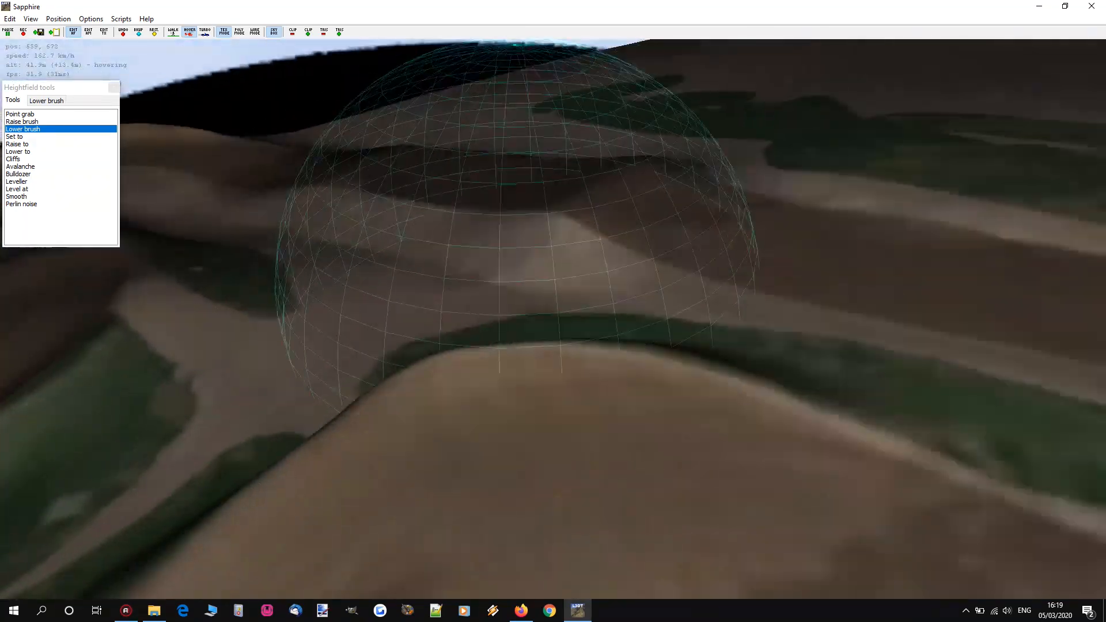
pyautogui.press('w')
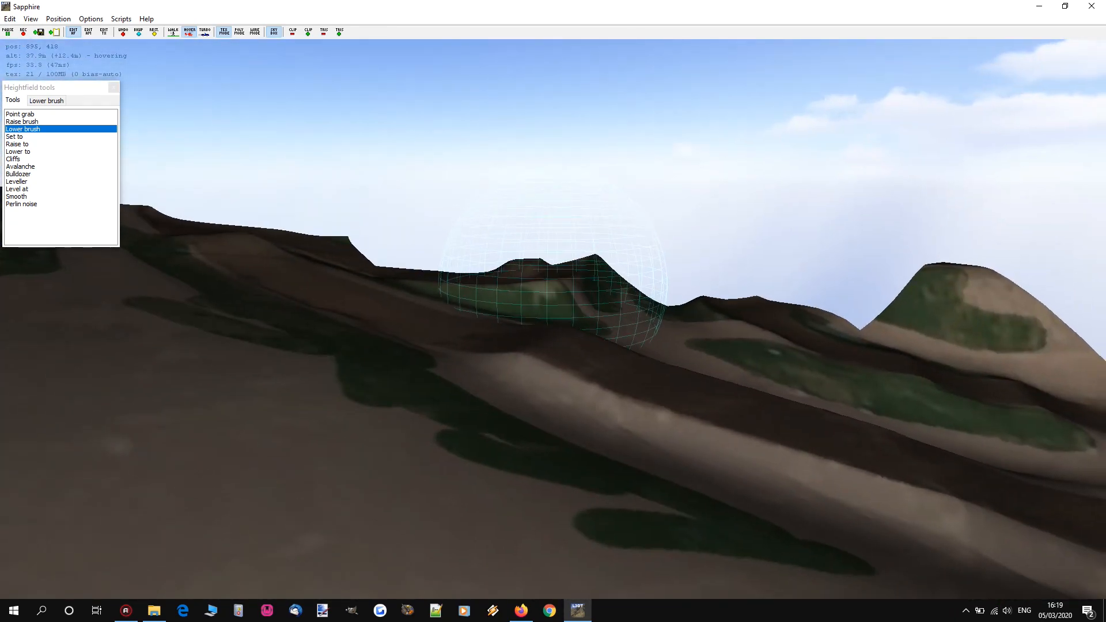
pyautogui.press('w')
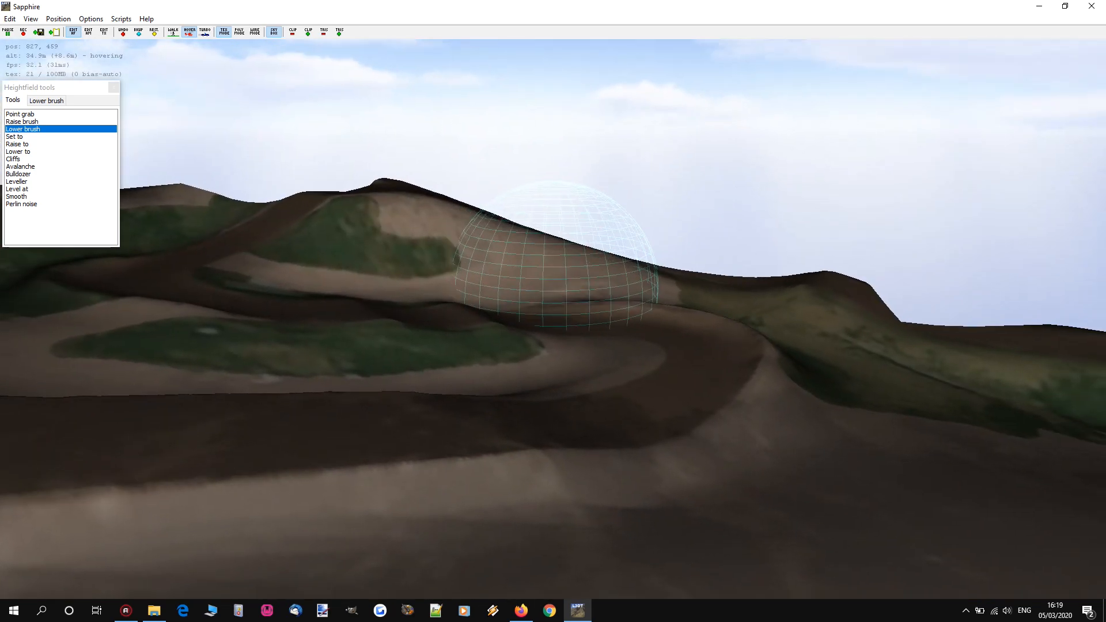
pyautogui.press('w')
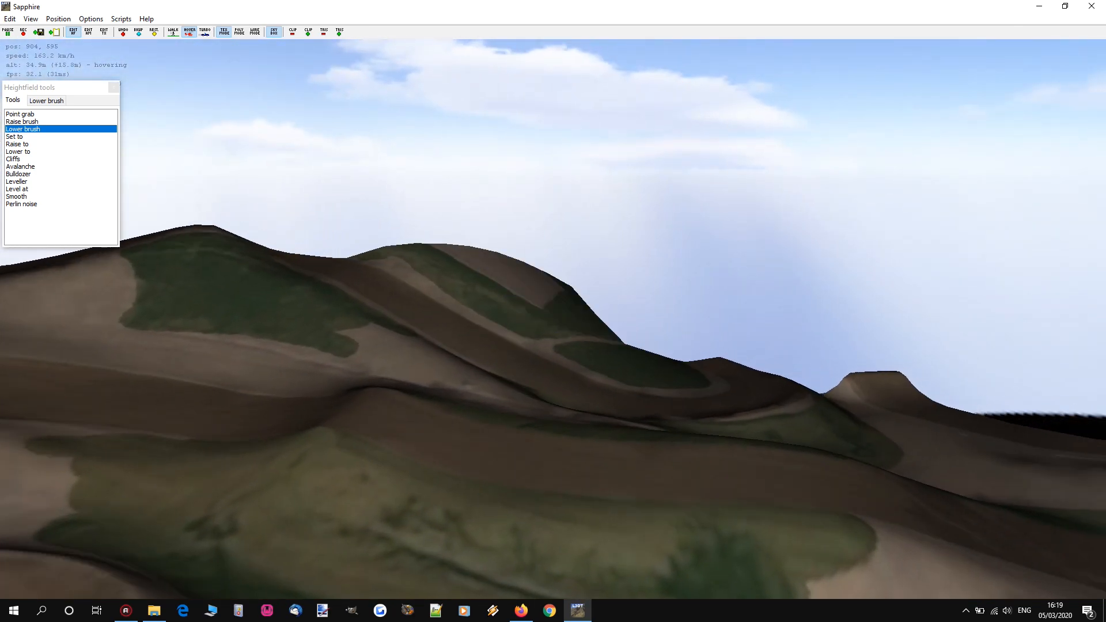
pyautogui.press('s')
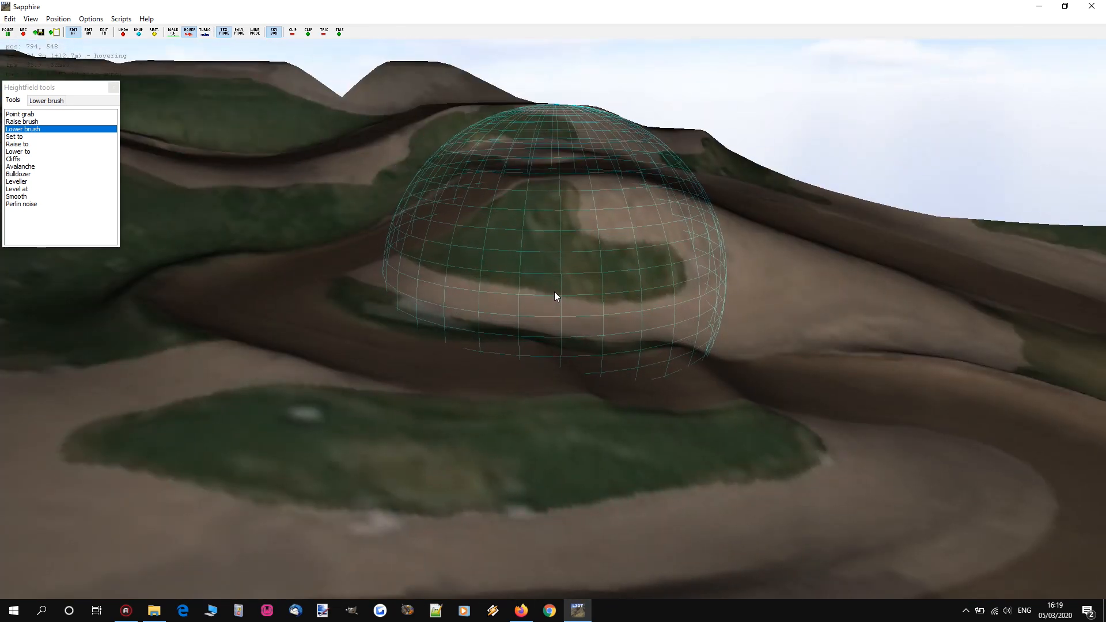
pyautogui.moveTo(555, 292); pyautogui.dragTo(703, 265, button='right')
pyautogui.press('w')
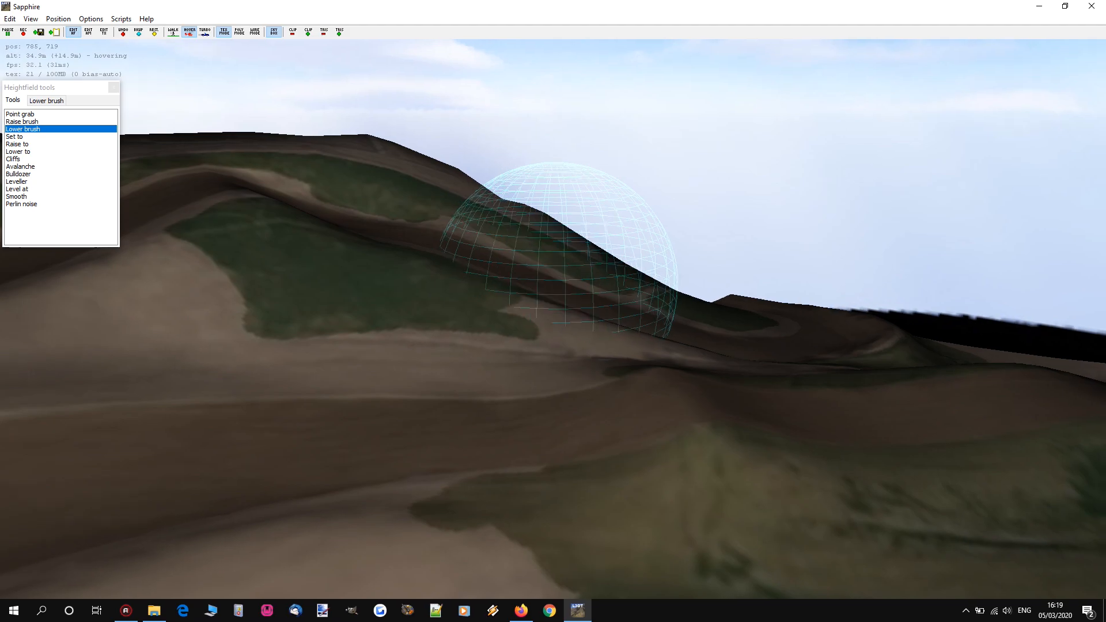
pyautogui.press('w')
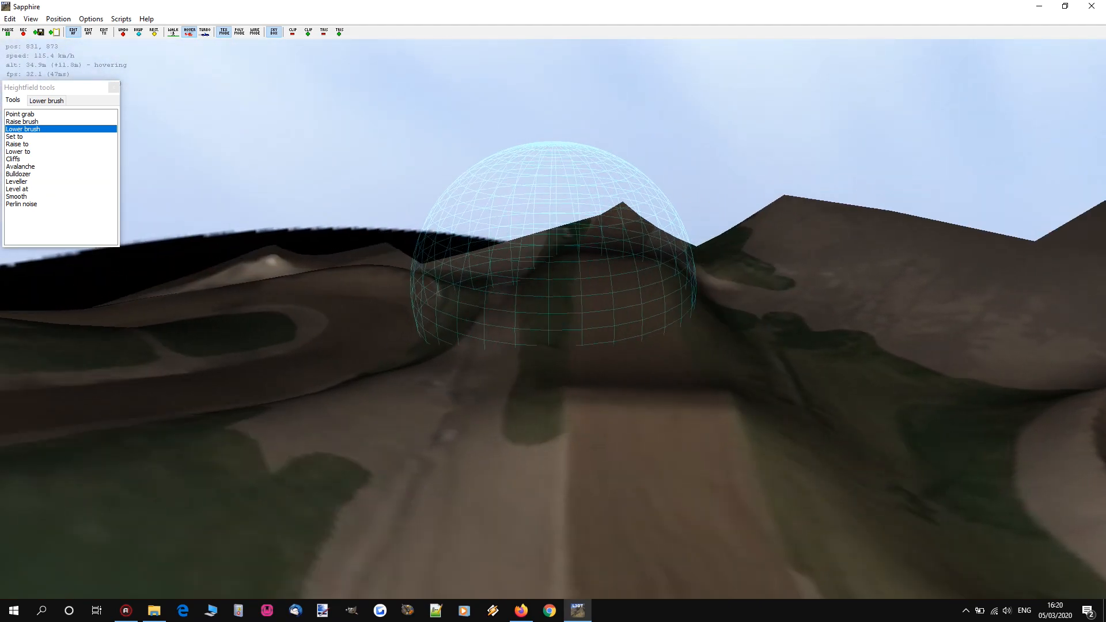
# - Survey the jumps, the curved lanes below the hill and the hilltop slopes, and close the 3D editor
pyautogui.press('w')
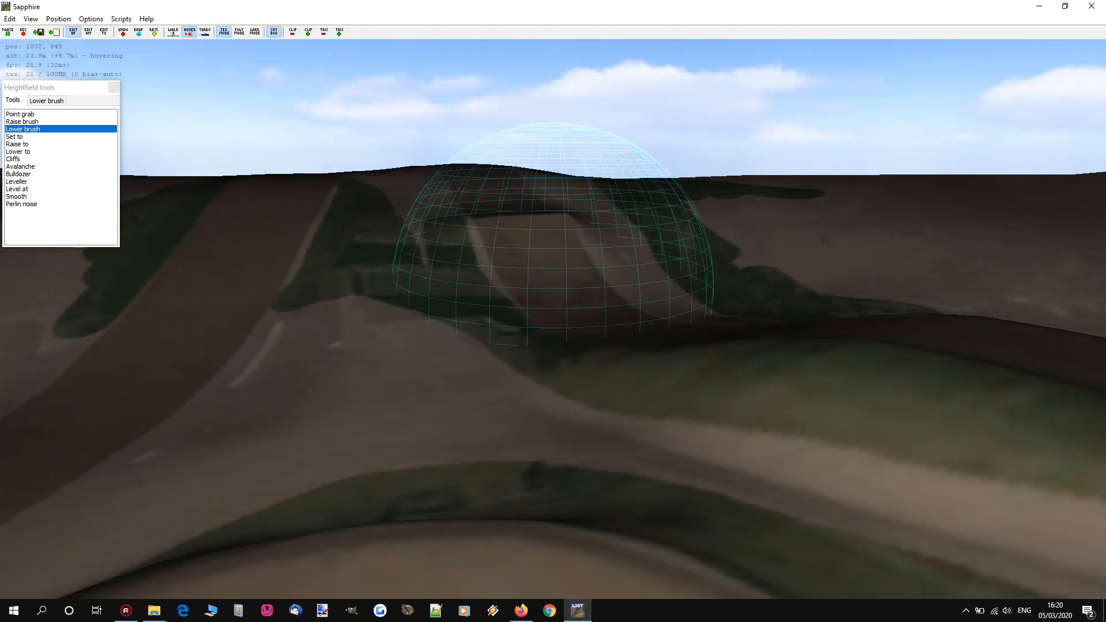
pyautogui.press('w')
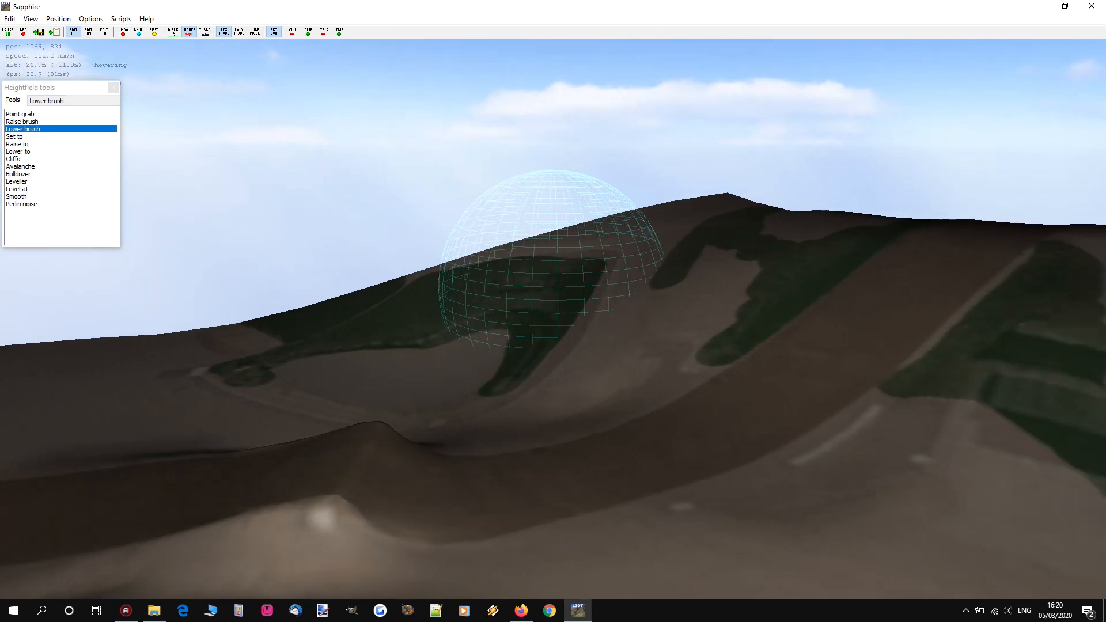
pyautogui.press('w')
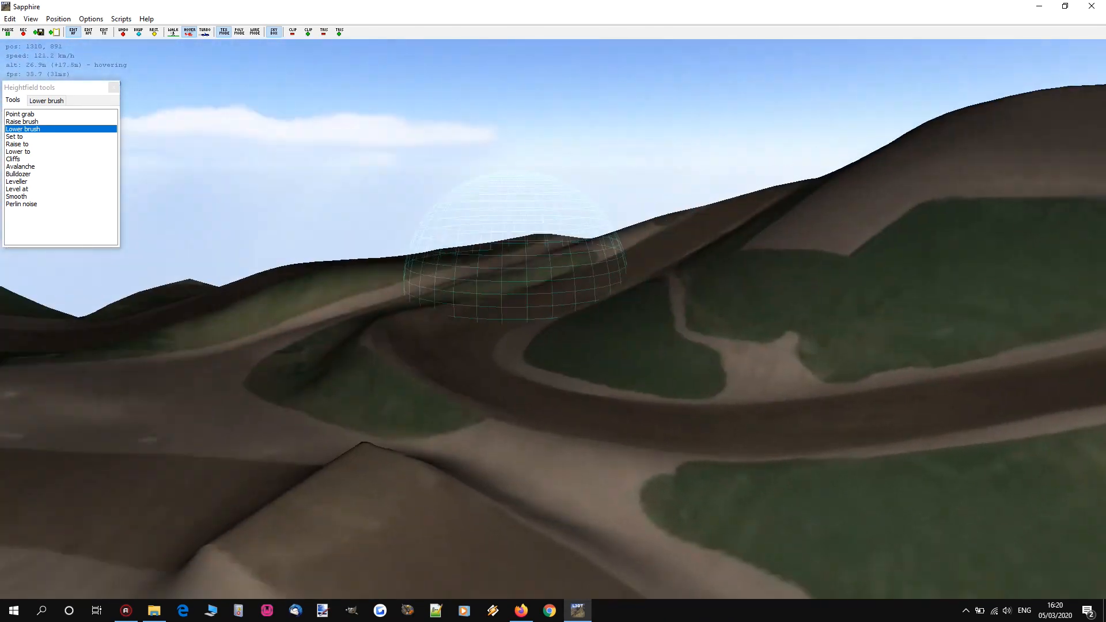
pyautogui.press('w')
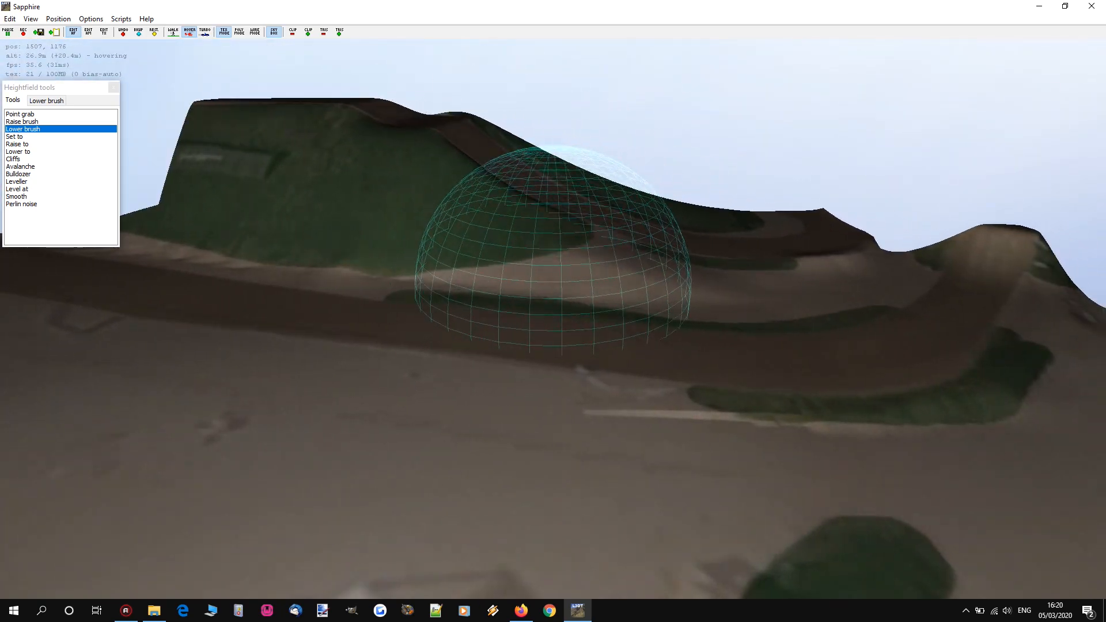
pyautogui.press('w')
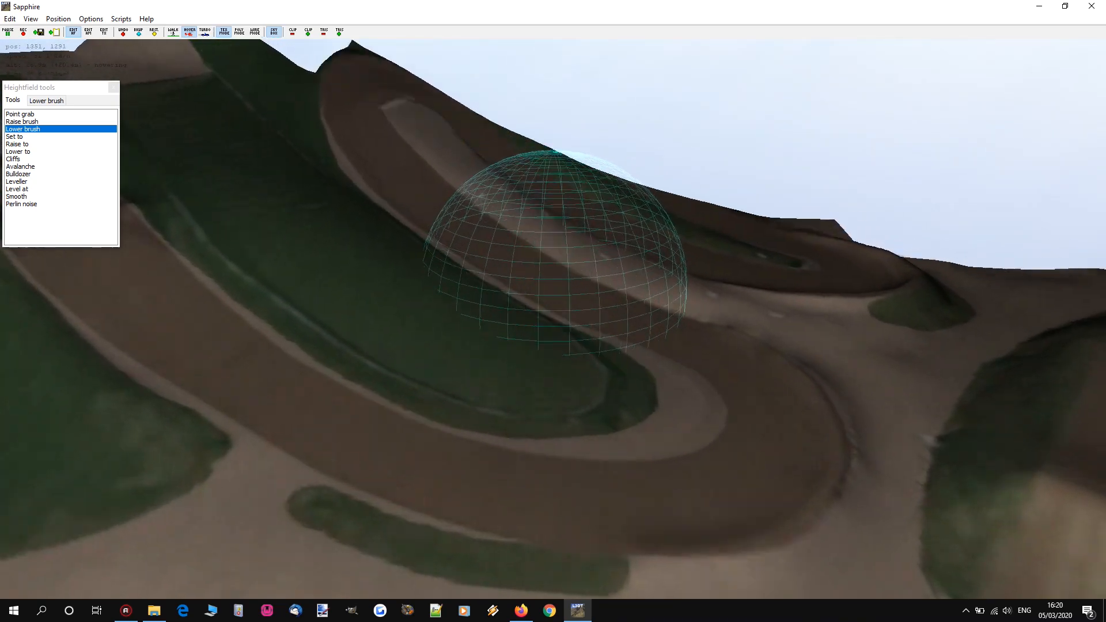
pyautogui.press('w')
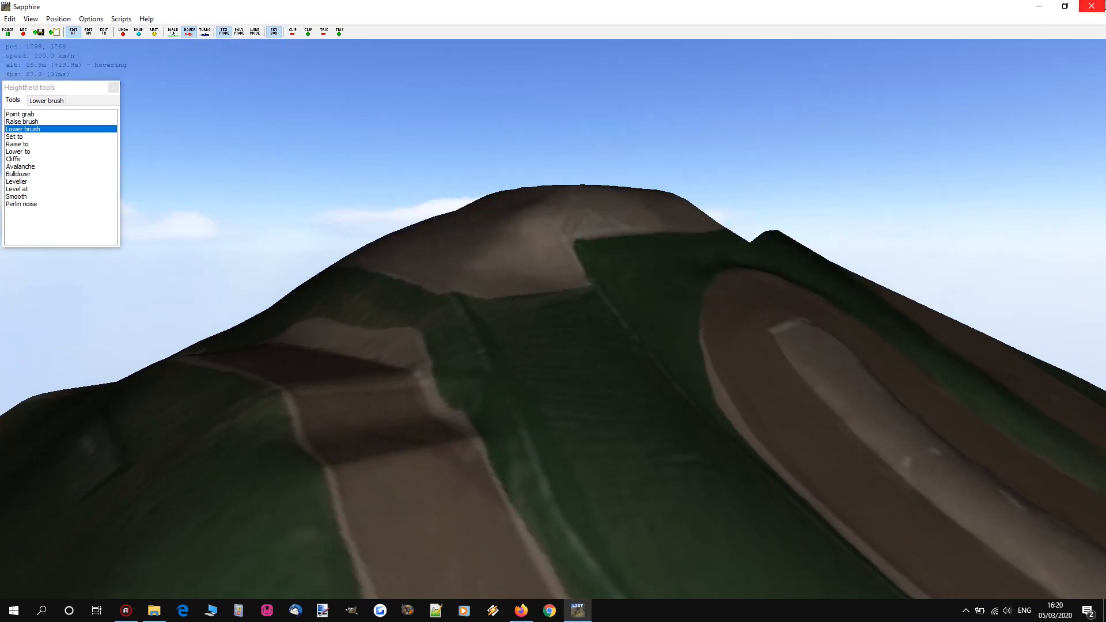
pyautogui.click(1101, 11)
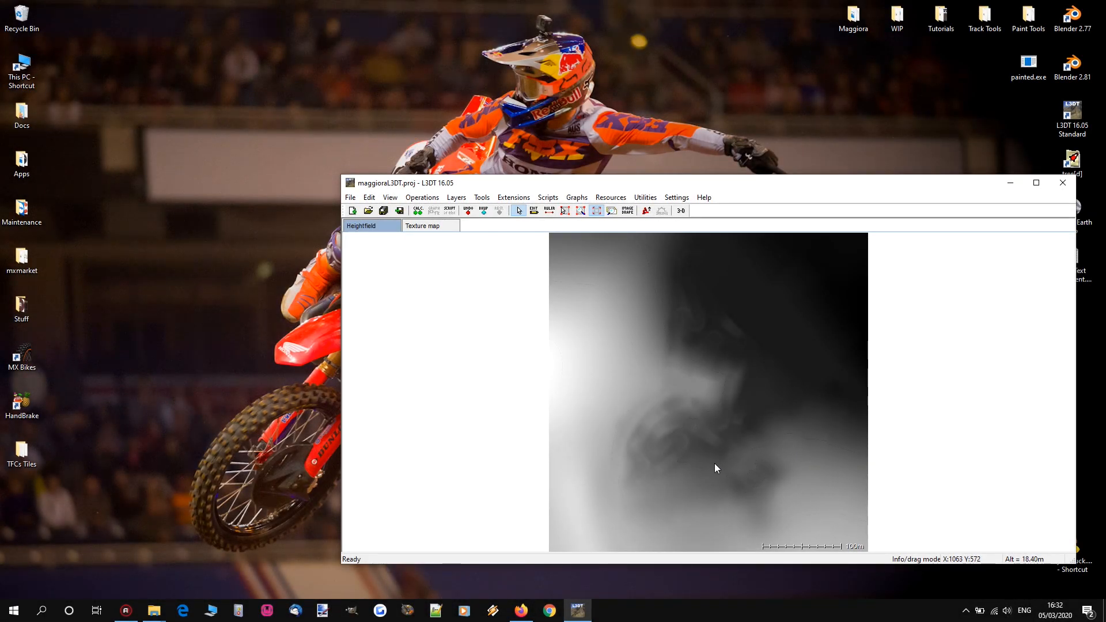
# - Reposition the L3DT project window and check the MXGP of Italy 2014 race replay in Firefox as track reference
pyautogui.moveTo(643, 184); pyautogui.dragTo(525, 98)
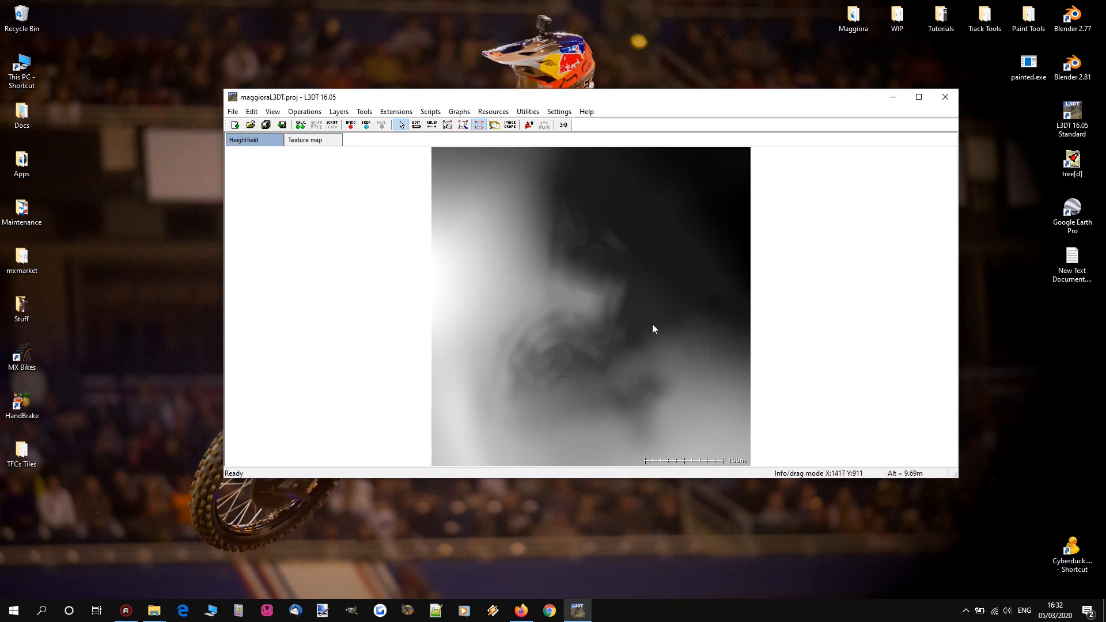
pyautogui.click(529, 611)
pyautogui.click(517, 326)
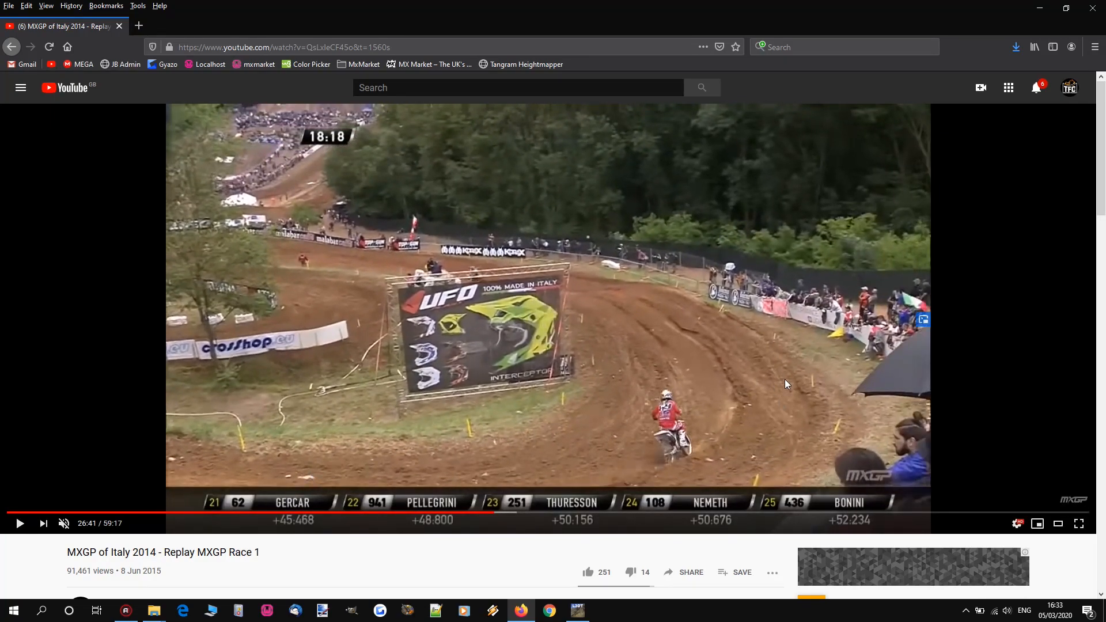
pyautogui.click(1035, 10)
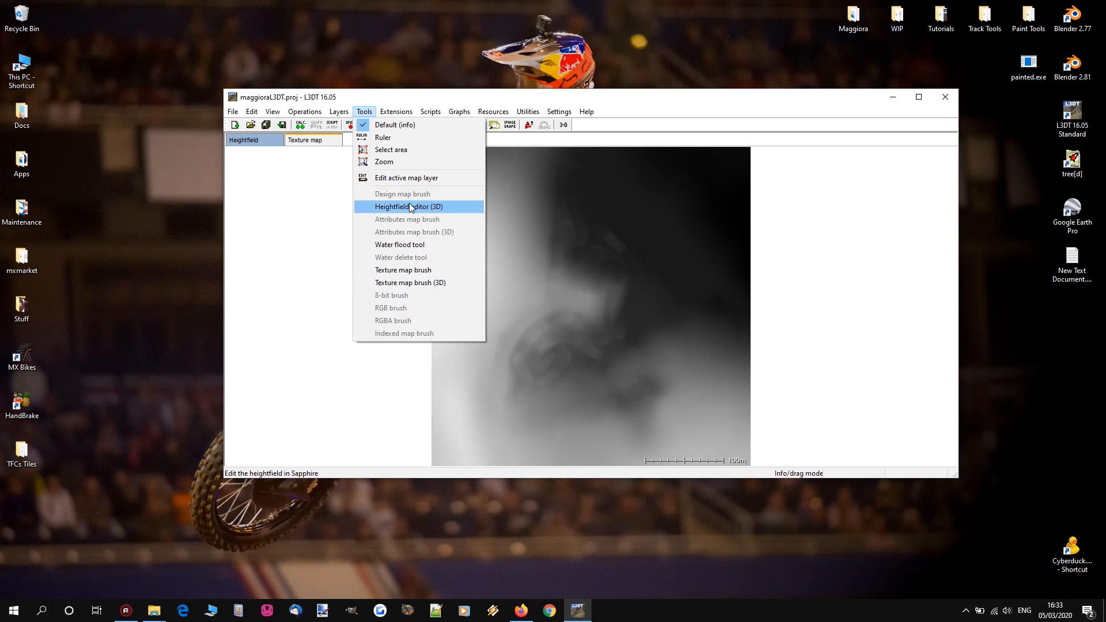
# - Reopen the Maggiora terrain in the 3D heightfield editor with the textured display and the heightfield tools showing
pyautogui.click(413, 210)
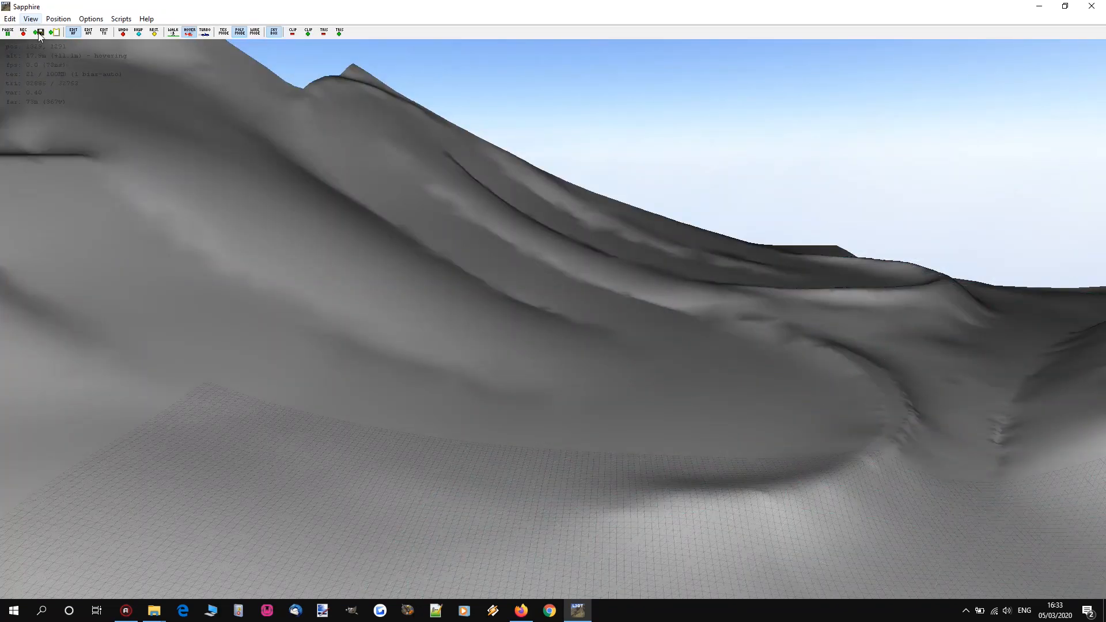
pyautogui.click(30, 18)
pyautogui.click(54, 32)
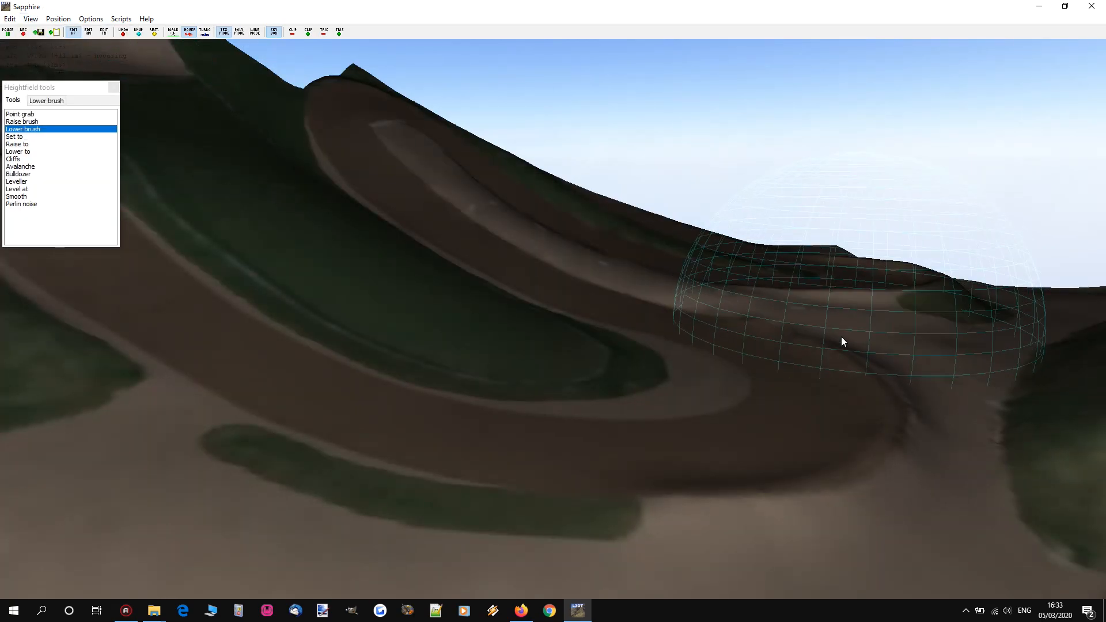
# - Shrink the editing brush to a radius of 8 px at the sweeping turn and select the Raise brush
pyautogui.press('w')
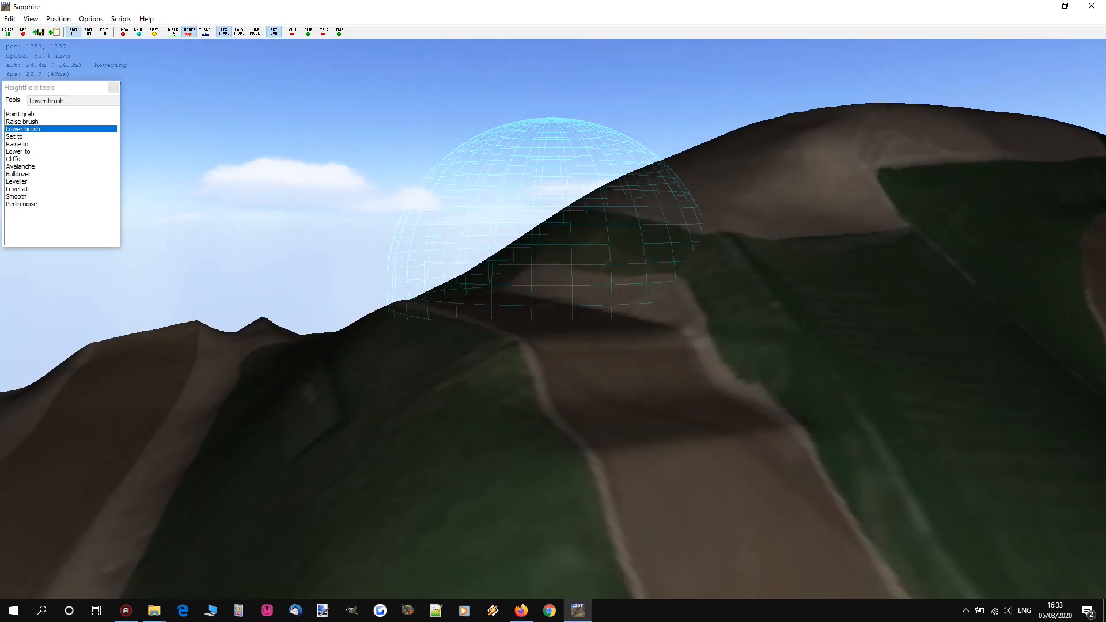
pyautogui.press('w')
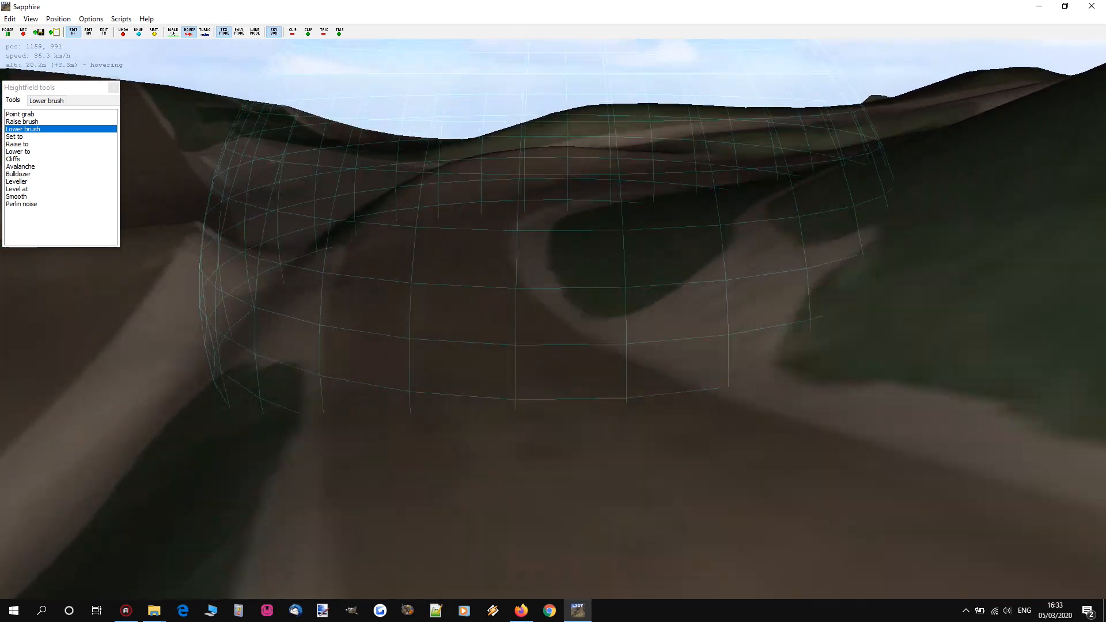
pyautogui.press('w')
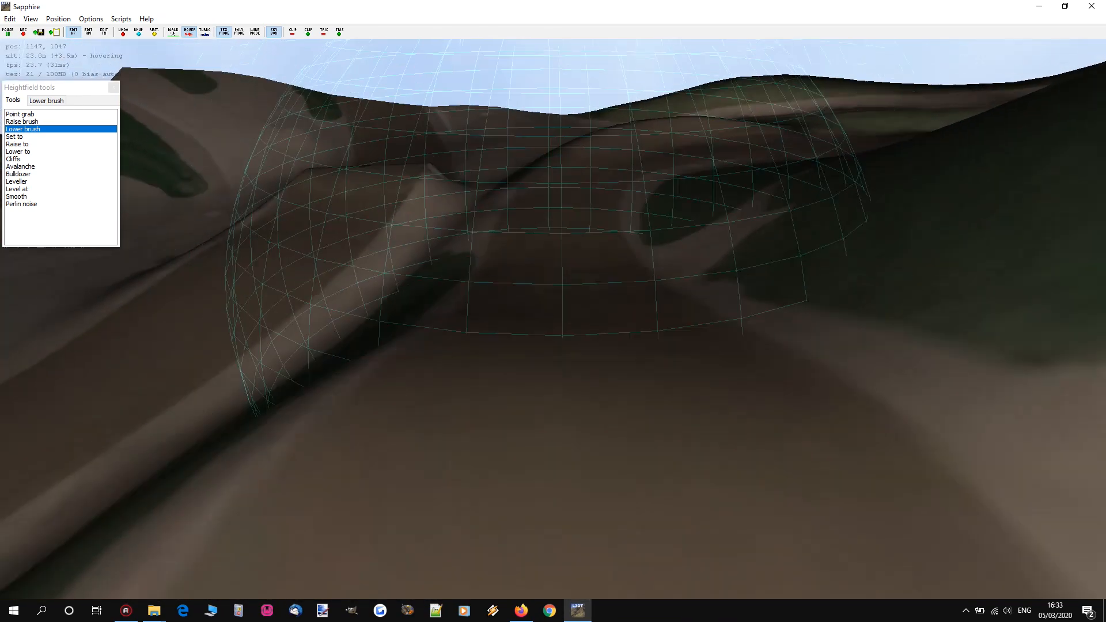
pyautogui.press('w')
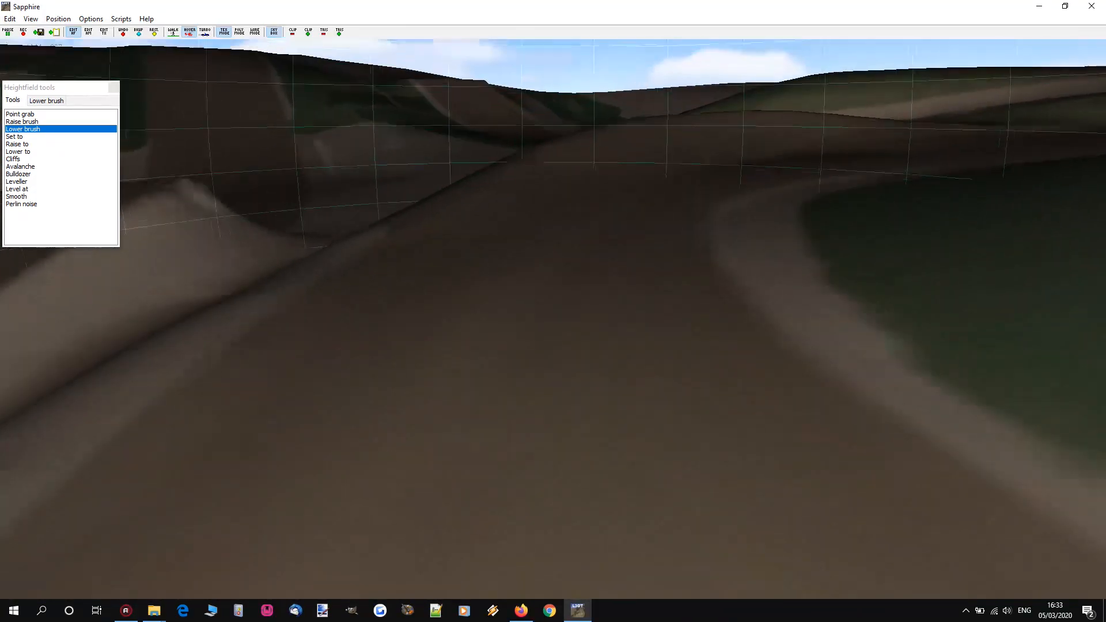
pyautogui.press('w')
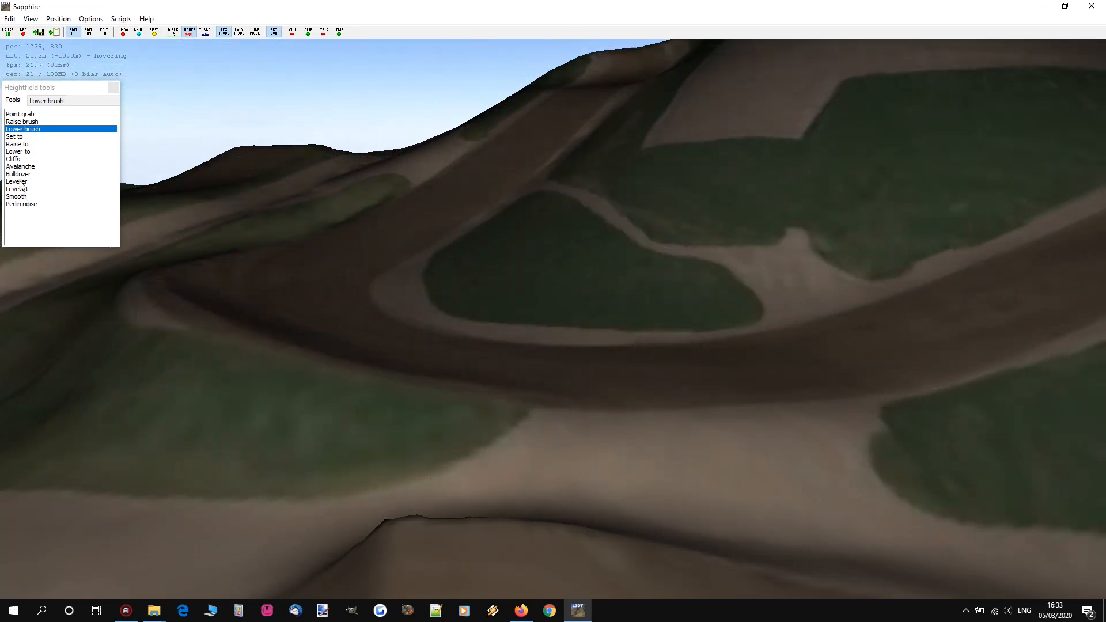
pyautogui.scroll(-6, 729, 369)
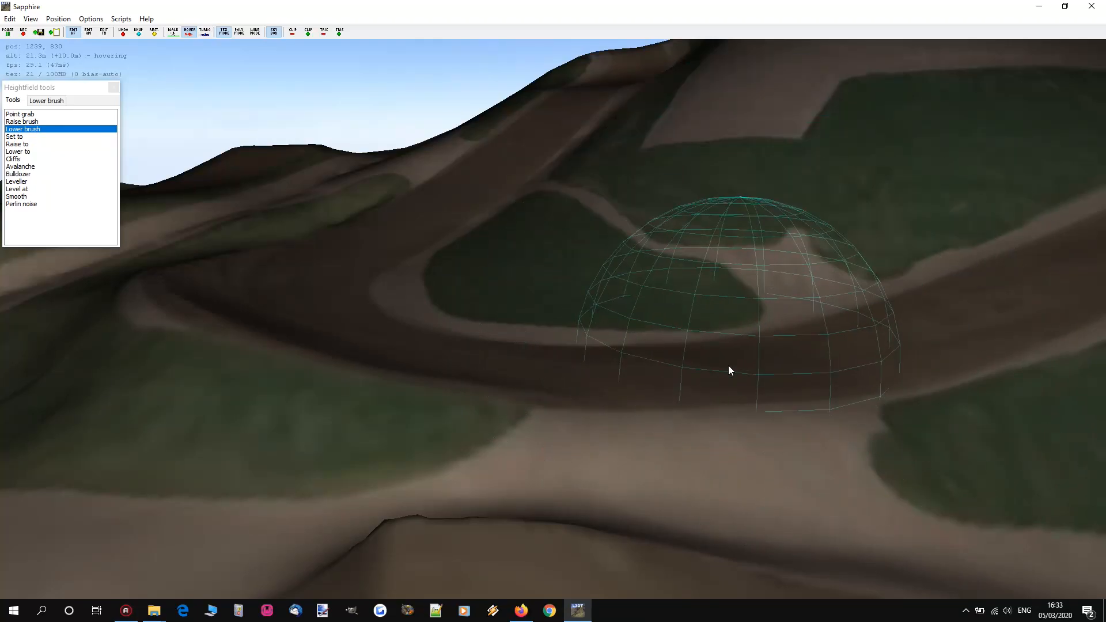
pyautogui.scroll(-4, 715, 357)
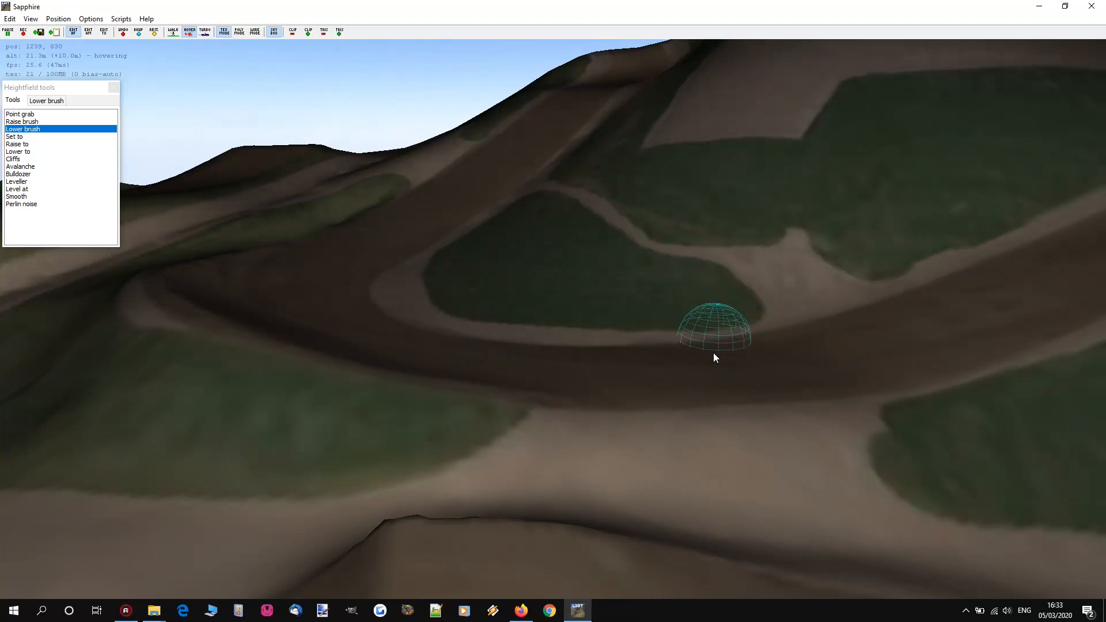
pyautogui.scroll(2, 713, 355)
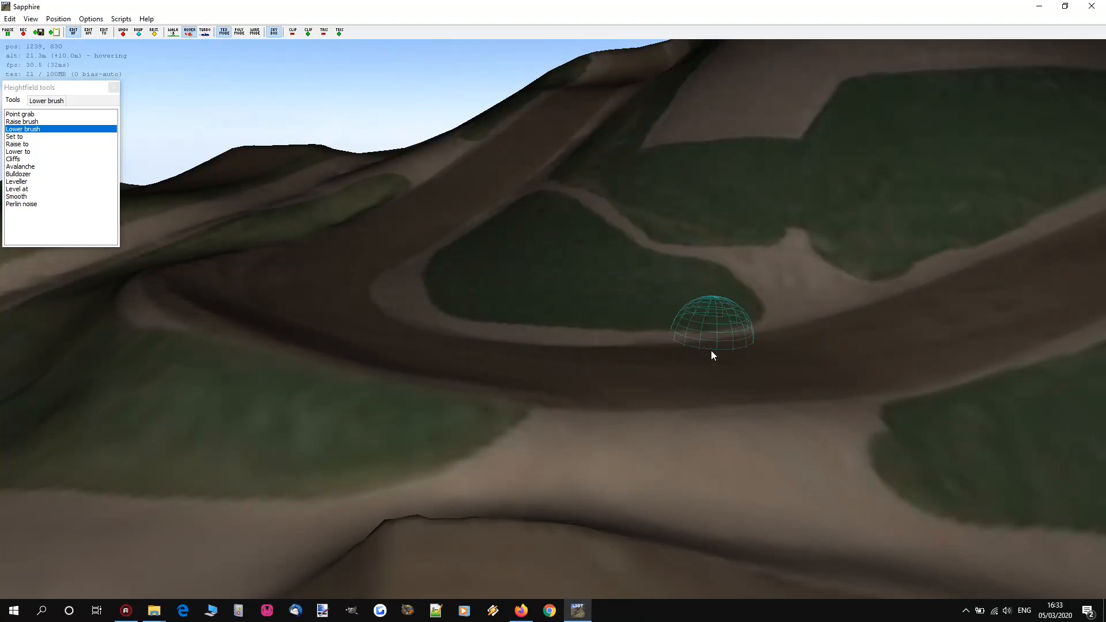
pyautogui.click(32, 121)
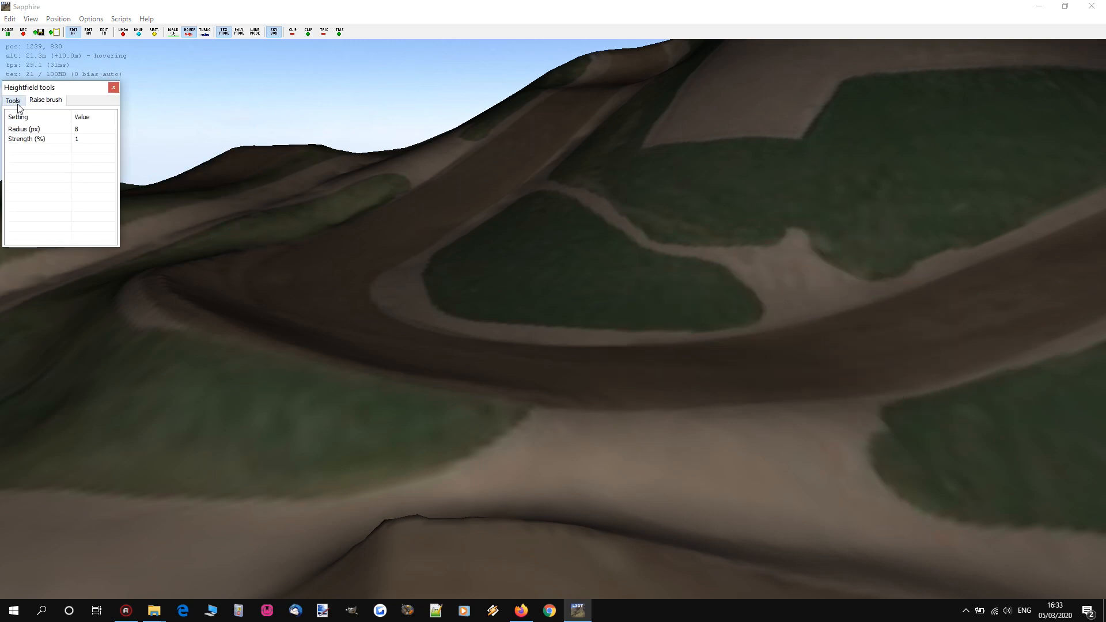
# - Look at the Bulldozer's width, edge and vertical offset settings, and return to the Raise brush
pyautogui.click(12, 101)
pyautogui.click(55, 174)
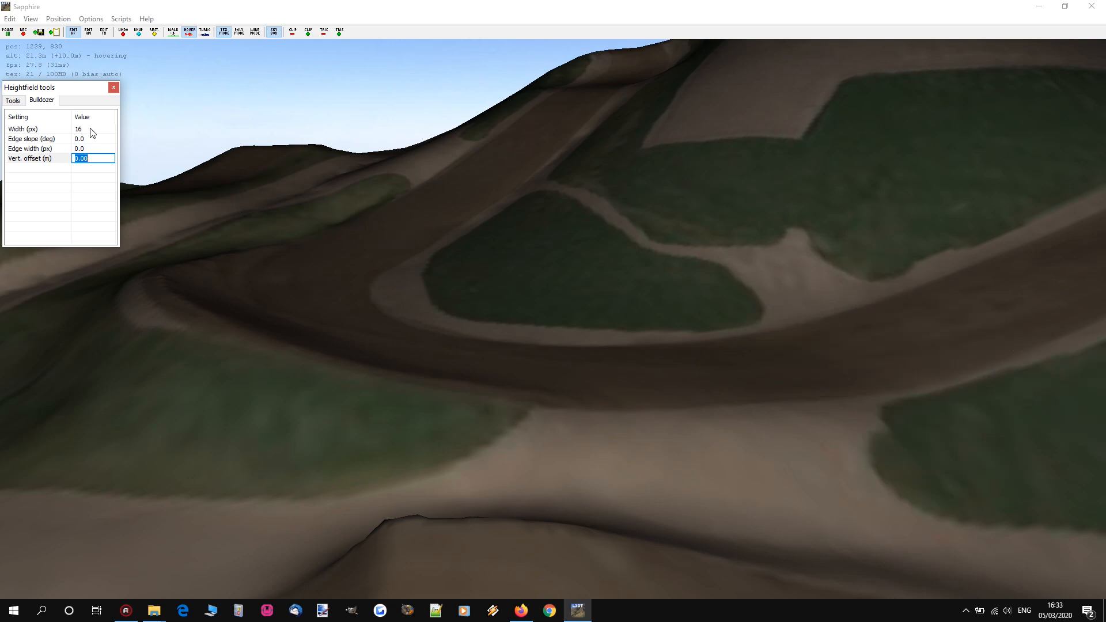
pyautogui.click(13, 101)
pyautogui.click(32, 125)
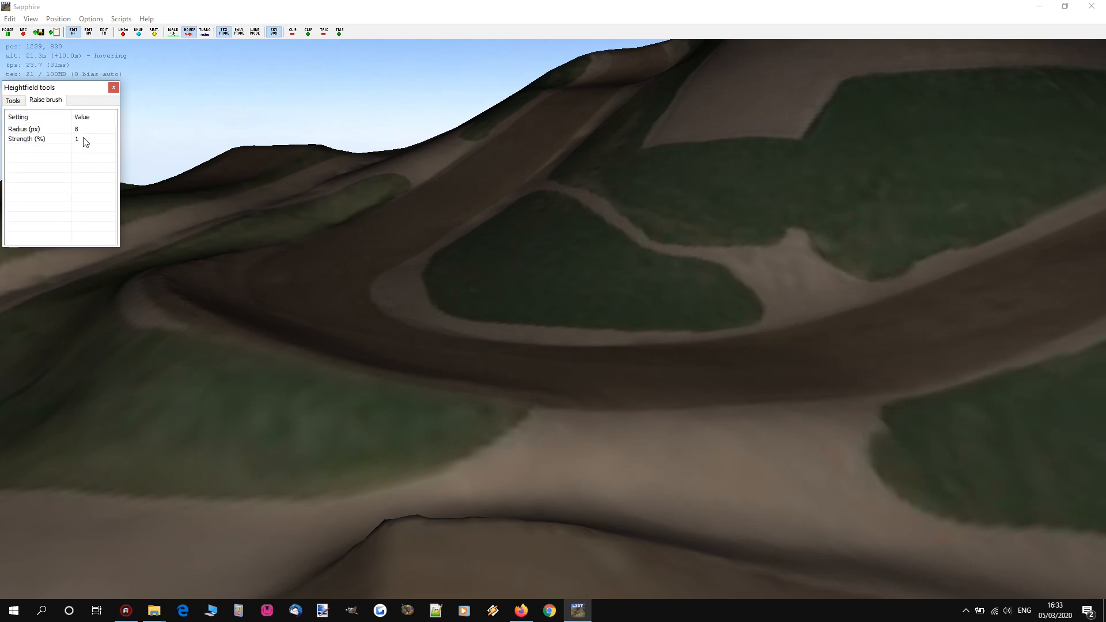
# - Reduce the Raise brush radius to 6 px on the dirt straight leading into the bend
pyautogui.moveTo(755, 374); pyautogui.dragTo(539, 445, button='middle')
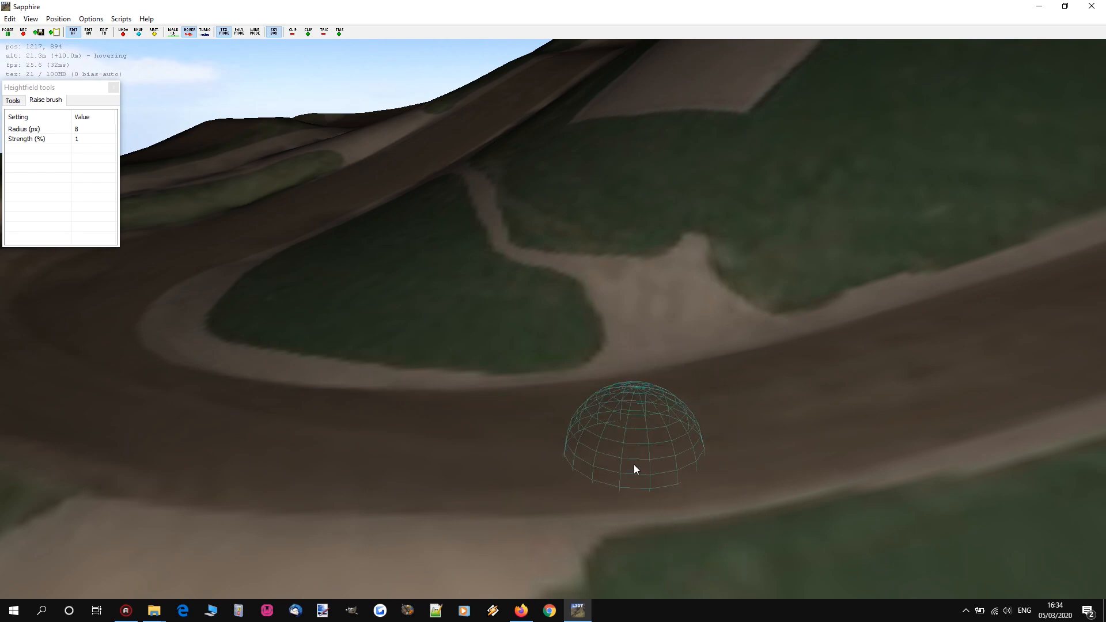
pyautogui.moveTo(553, 315)
pyautogui.mouseDown(button='right')
pyautogui.moveTo(651, 291)
pyautogui.moveTo(836, 322)
pyautogui.moveTo(899, 302)
pyautogui.moveTo(945, 307)
pyautogui.moveTo(900, 278)
pyautogui.mouseUp(button='right')
pyautogui.press('w')
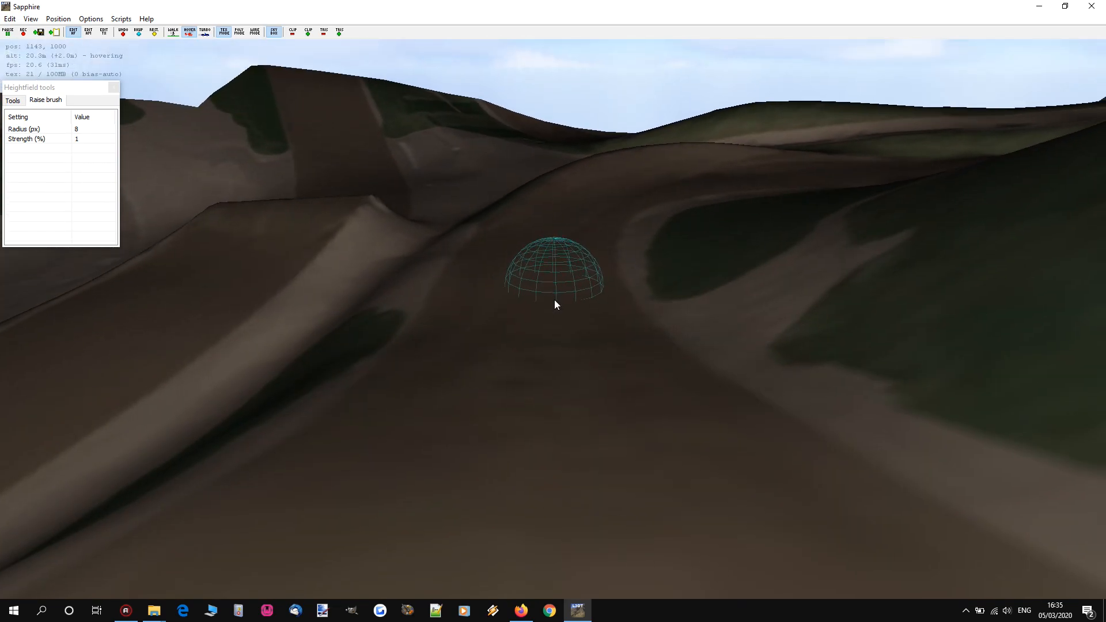
pyautogui.press('w')
pyautogui.scroll(-2, 637, 403)
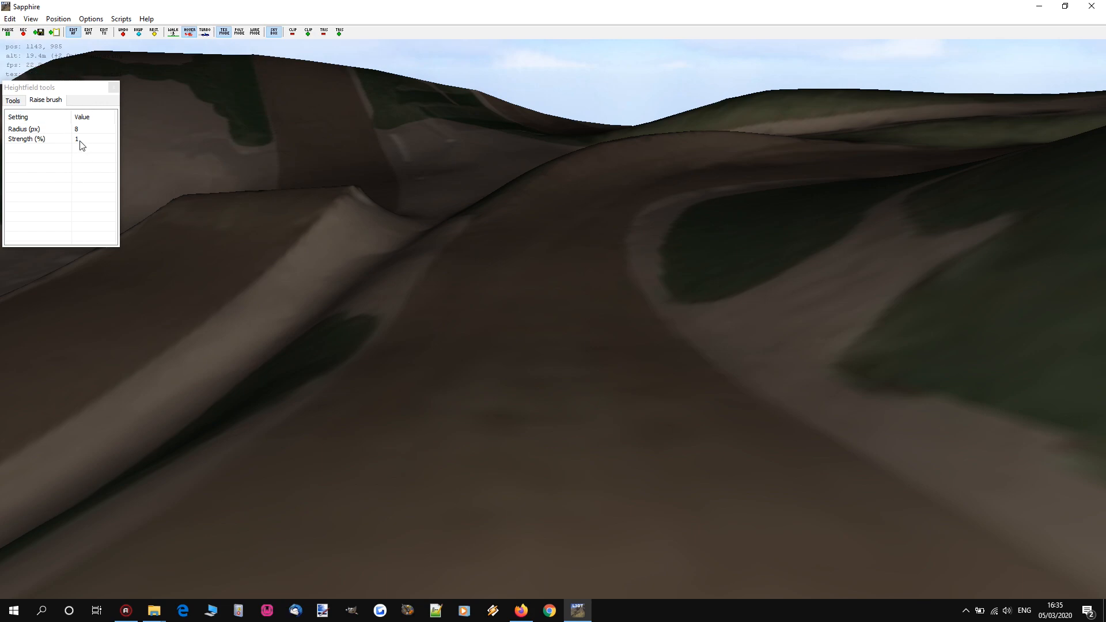
pyautogui.scroll(-3, 432, 383)
pyautogui.scroll(1, 432, 384)
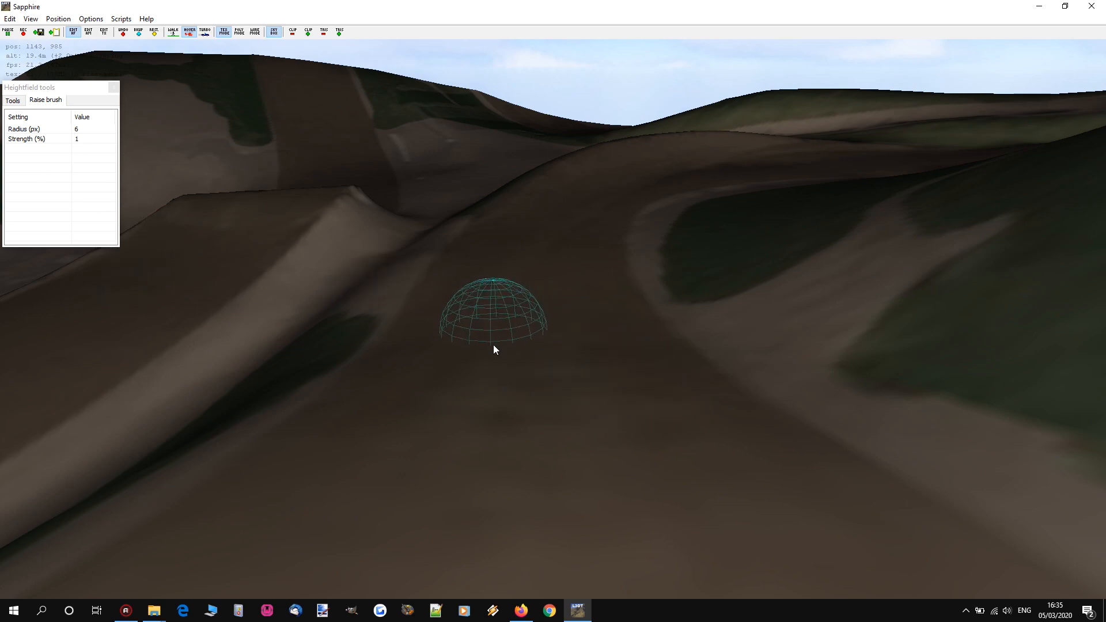
# - Examine the dirt straight and the bend ahead of it from nearer and farther viewpoints
pyautogui.moveTo(603, 364)
pyautogui.mouseDown(button='right')
pyautogui.moveTo(598, 396)
pyautogui.moveTo(591, 382)
pyautogui.mouseUp(button='right')
pyautogui.moveTo(553, 299)
pyautogui.mouseDown(button='right')
pyautogui.moveTo(551, 331)
pyautogui.moveTo(553, 300)
pyautogui.mouseUp(button='right')
pyautogui.press('s')
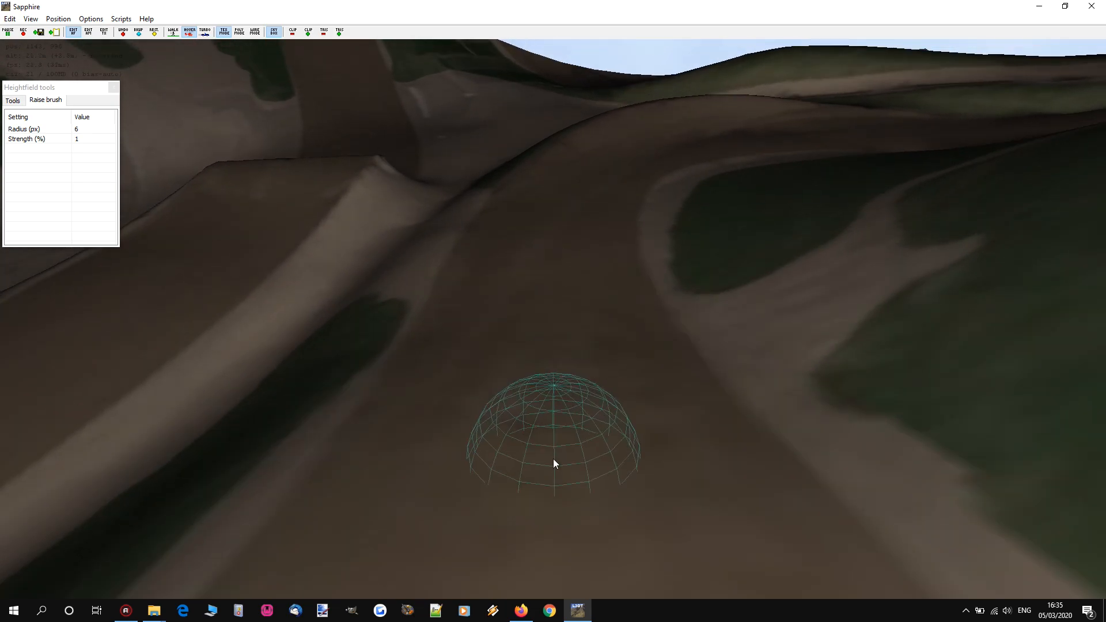
pyautogui.press('s')
pyautogui.press('w')
pyautogui.press('s')
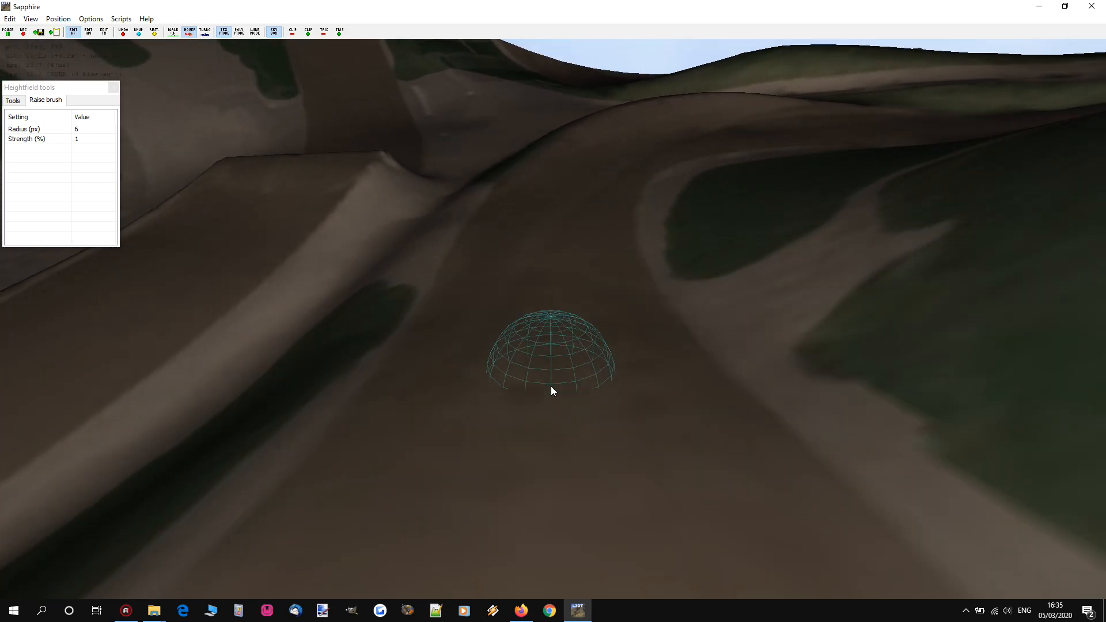
pyautogui.press('w')
pyautogui.press('s')
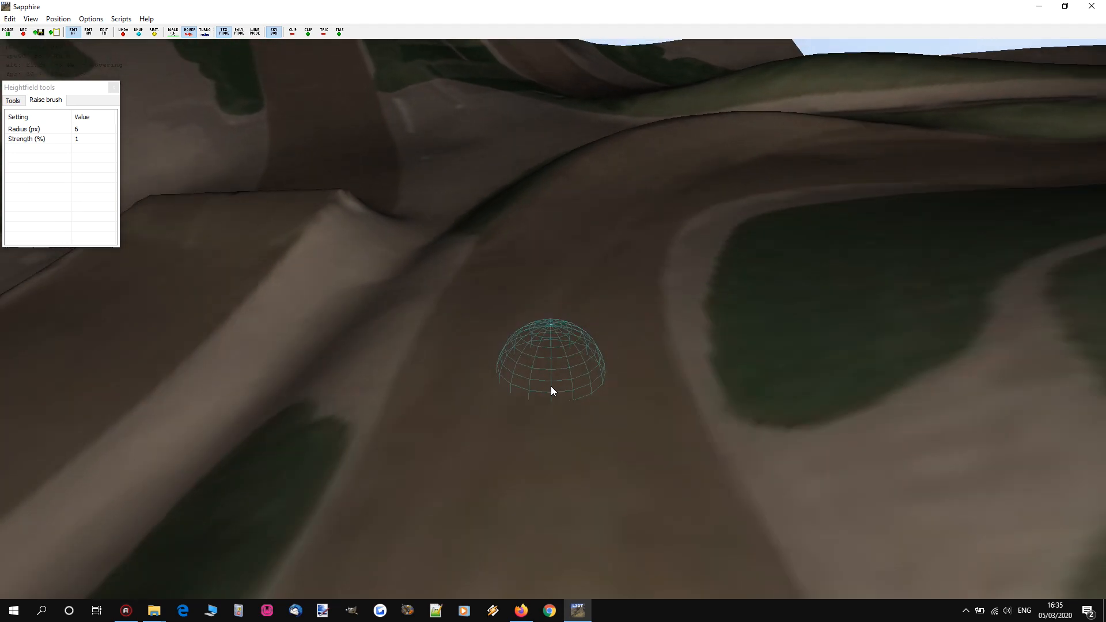
pyautogui.press('w')
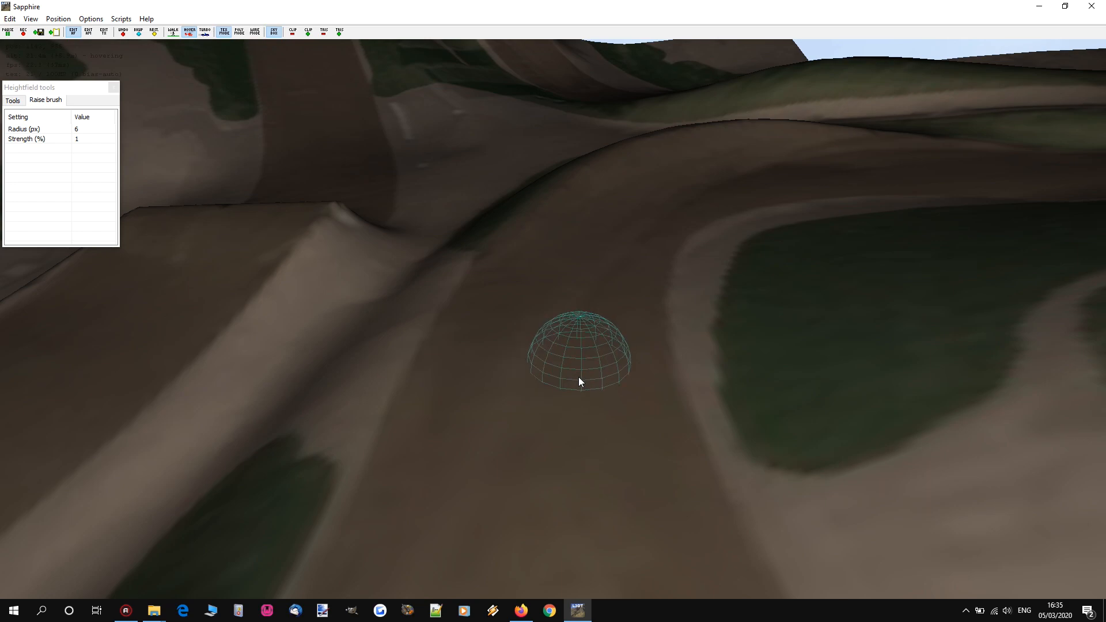
# - Examine the dirt straight and the neighbouring jump lane by shifting the viewpoint sideways and backwards
pyautogui.press('a')
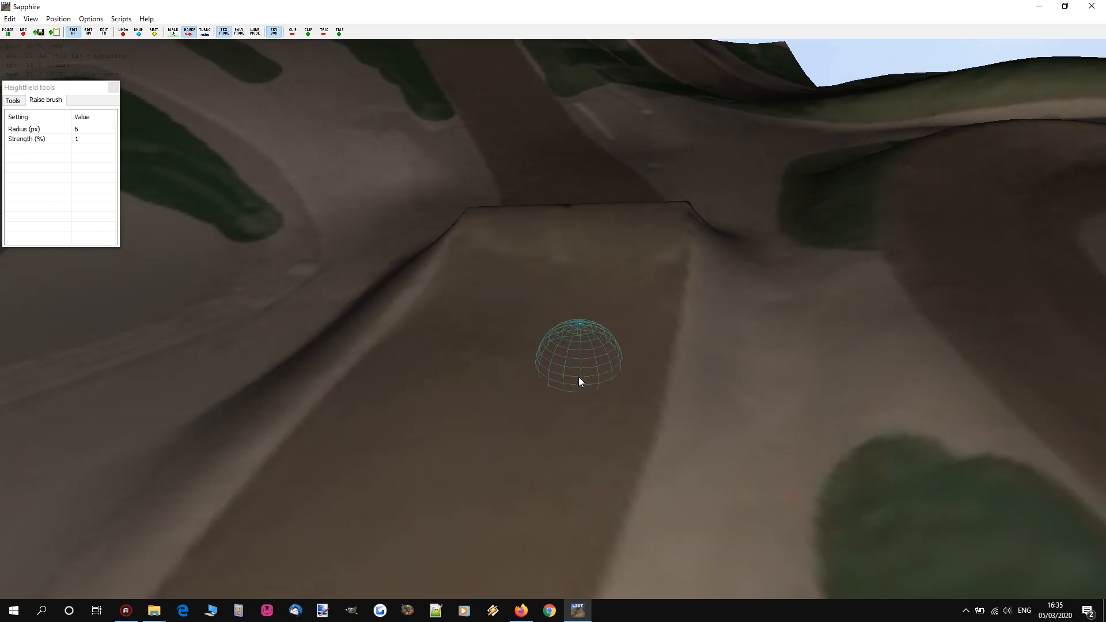
pyautogui.press('d')
pyautogui.press('a')
pyautogui.press('d')
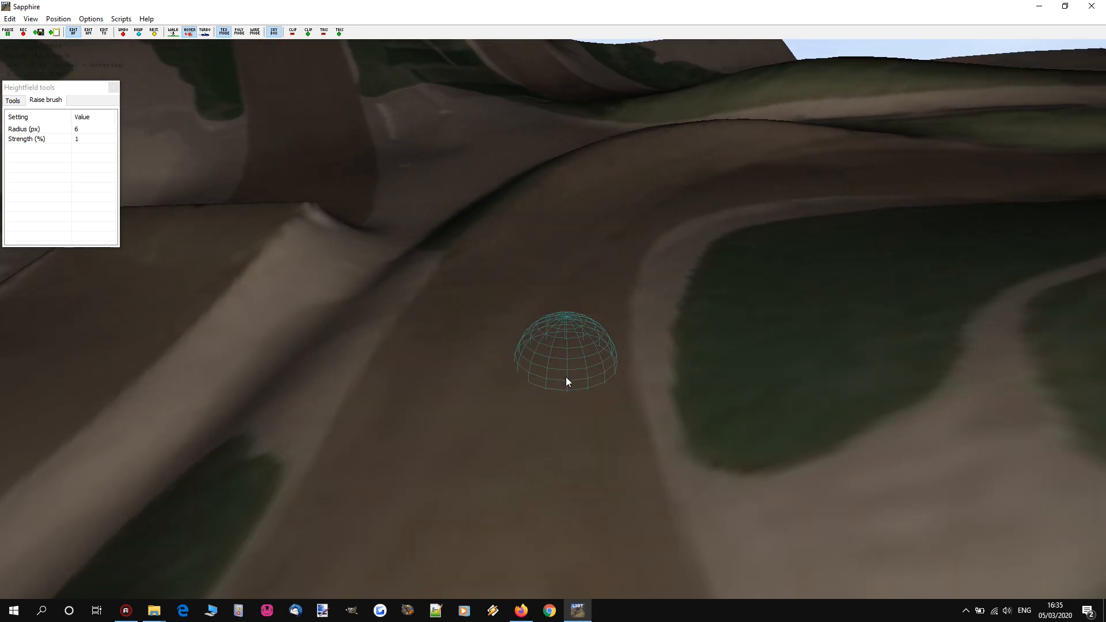
pyautogui.press('a')
pyautogui.press('d')
pyautogui.press('a')
pyautogui.press('d')
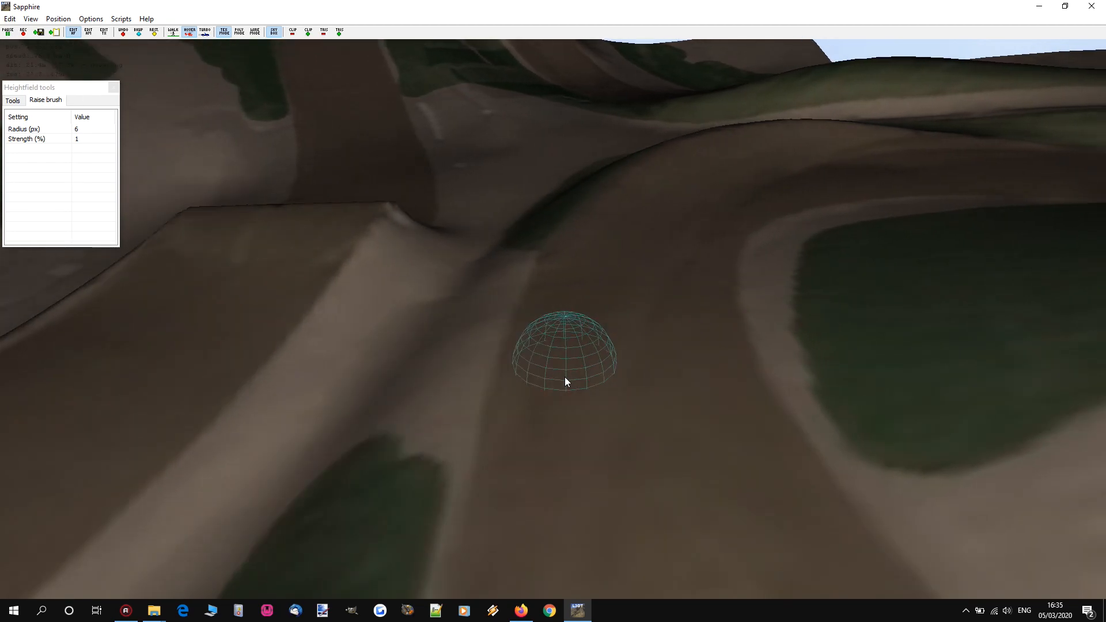
pyautogui.press('a')
pyautogui.press('s')
pyautogui.press('s')
pyautogui.press('s')
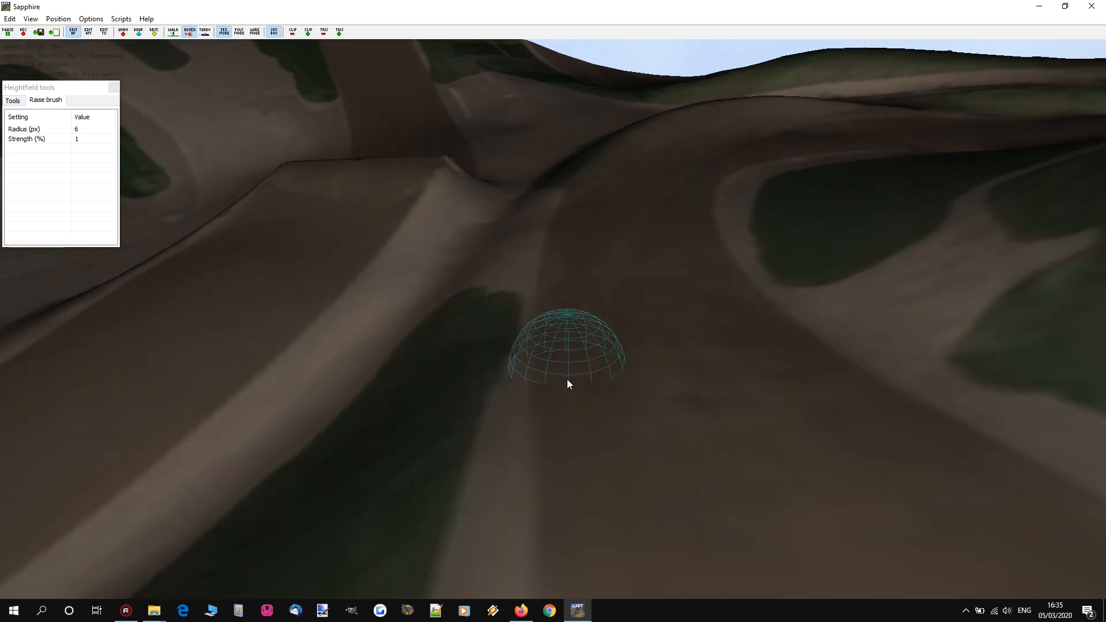
# - Try a 5 px Raise brush radius at the edge of the dirt straight, and return to 6 px
pyautogui.press('d')
pyautogui.press('d')
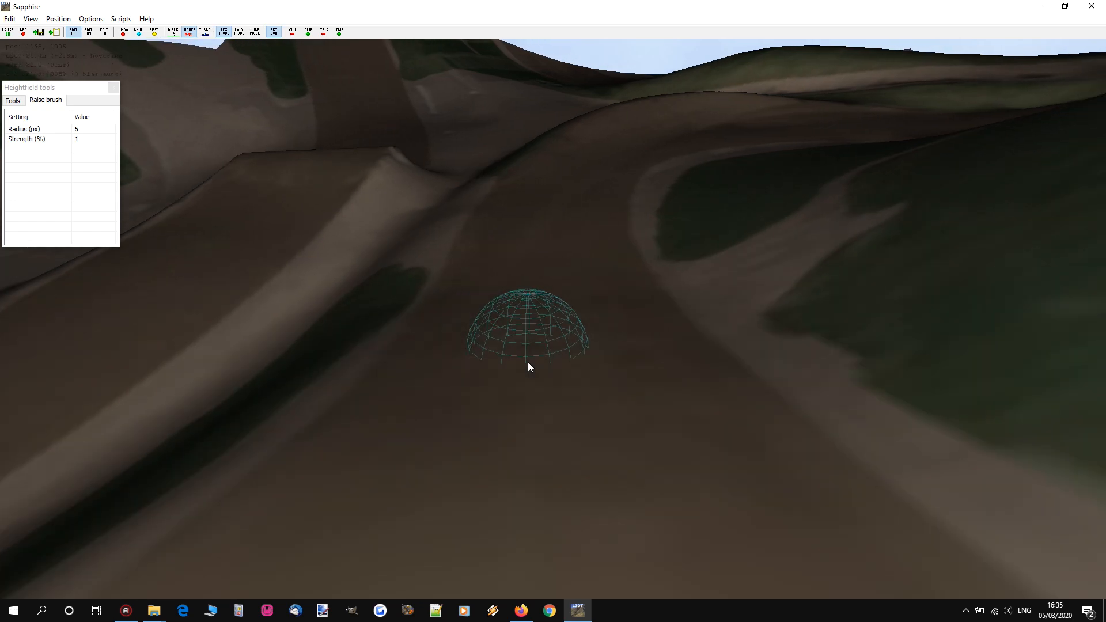
pyautogui.press('d')
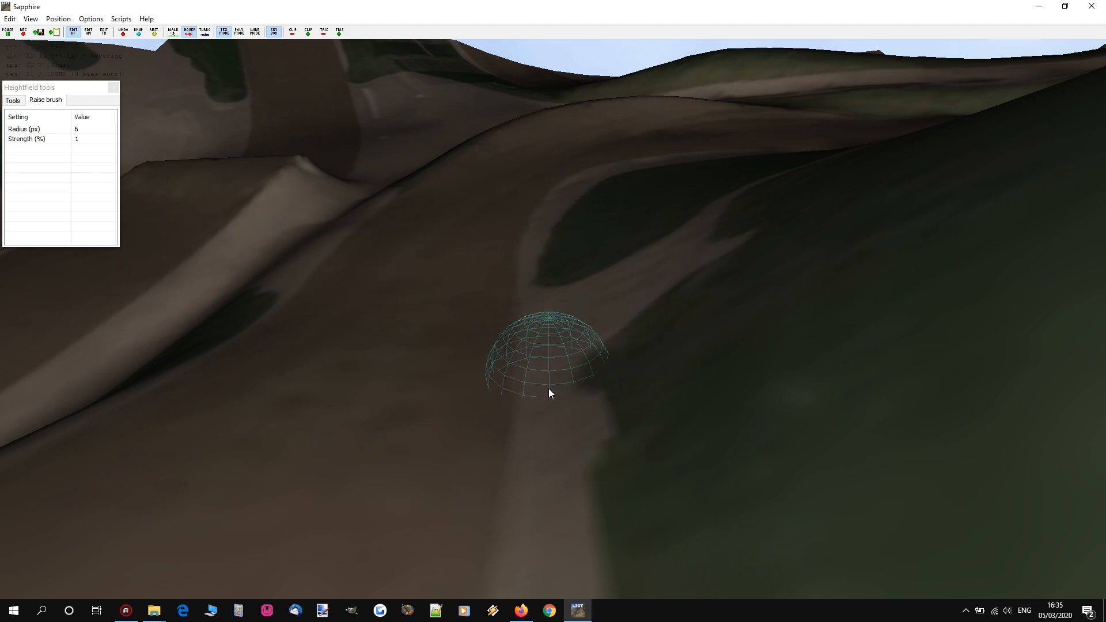
pyautogui.scroll(-1, 549, 388)
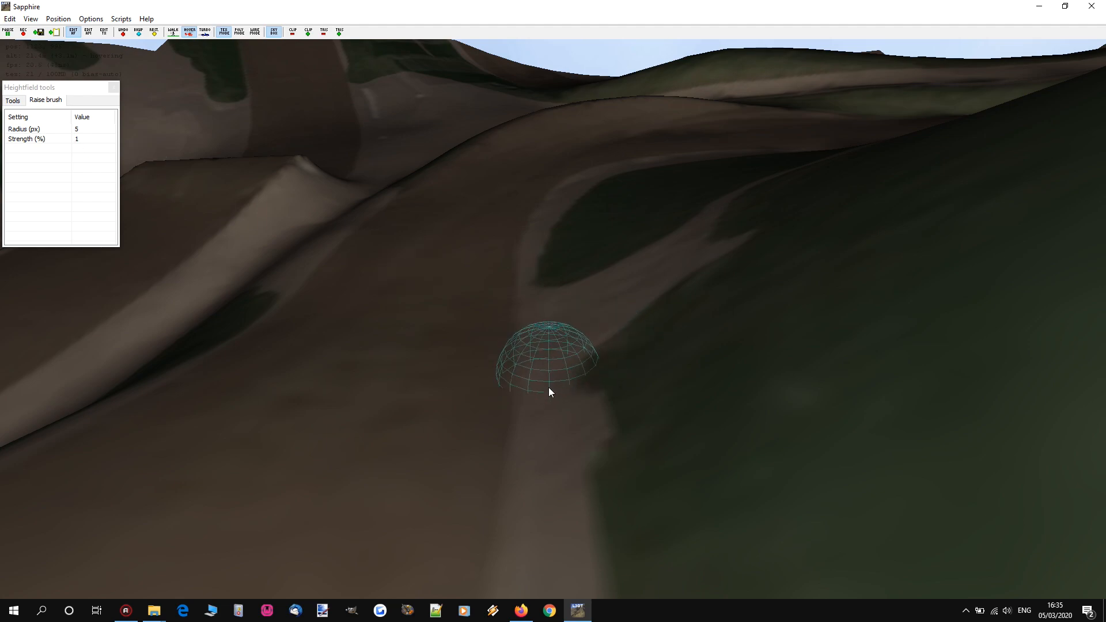
pyautogui.scroll(1, 545, 376)
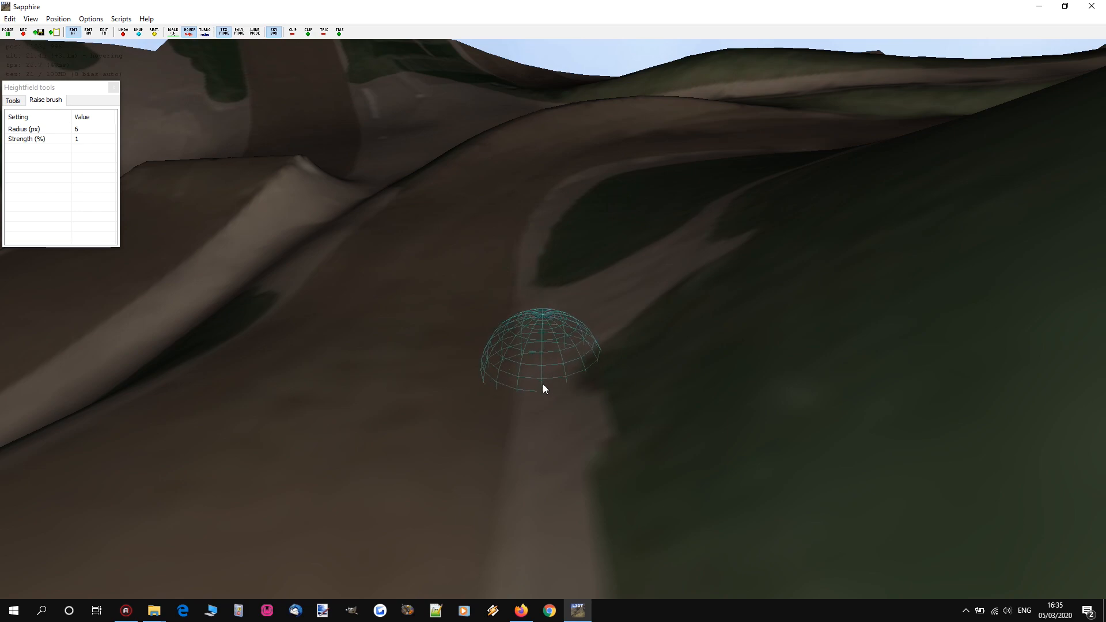
# - Raise a low ridge across the dirt straight by sweeping the 6 px brush from one verge to the other
pyautogui.press('a')
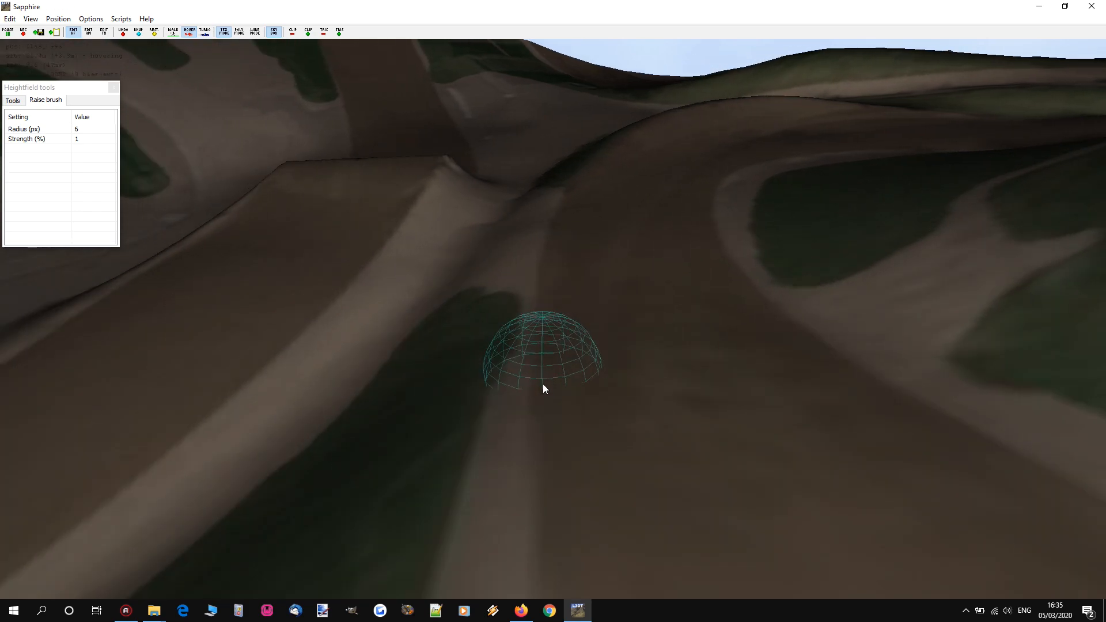
pyautogui.press('d')
pyautogui.press('d')
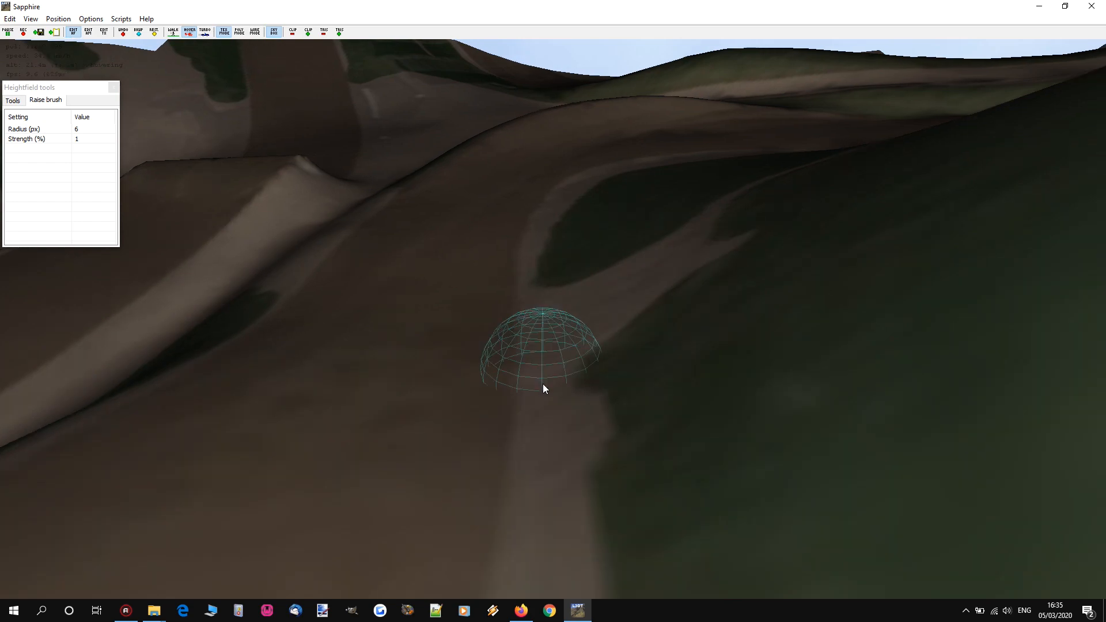
pyautogui.press('a')
pyautogui.press('a')
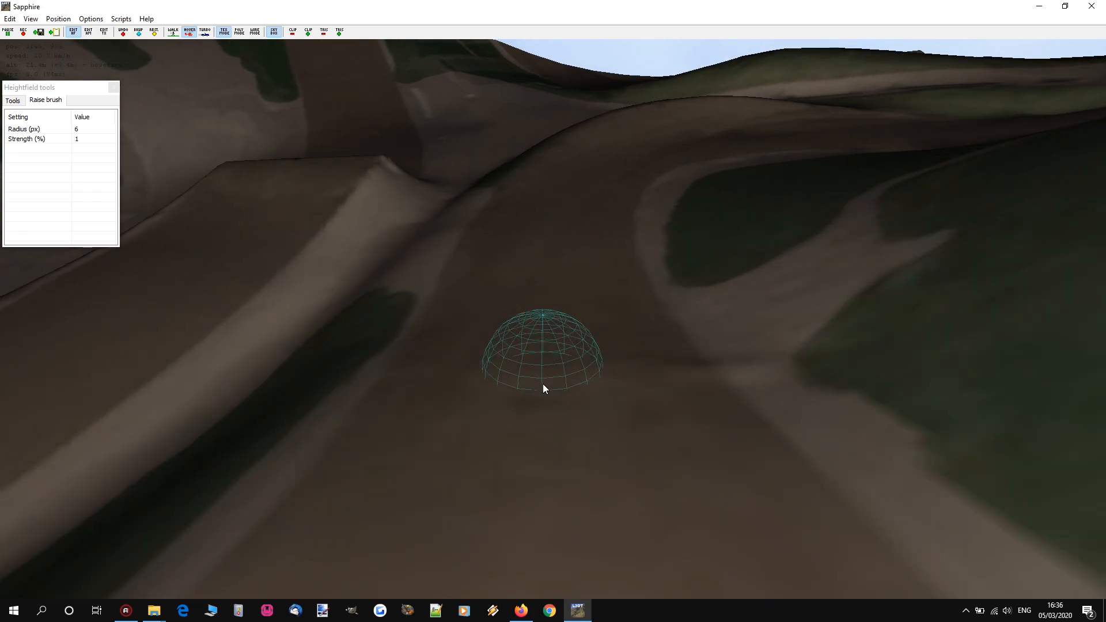
pyautogui.press('a')
pyautogui.press('a')
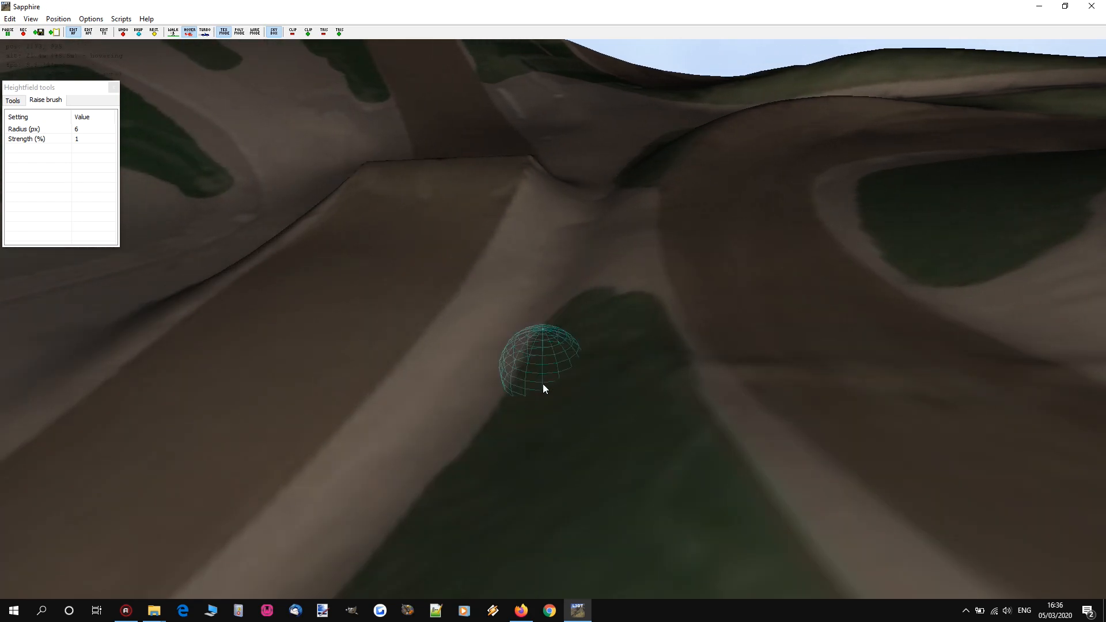
pyautogui.press('d')
pyautogui.press('d')
pyautogui.press('d')
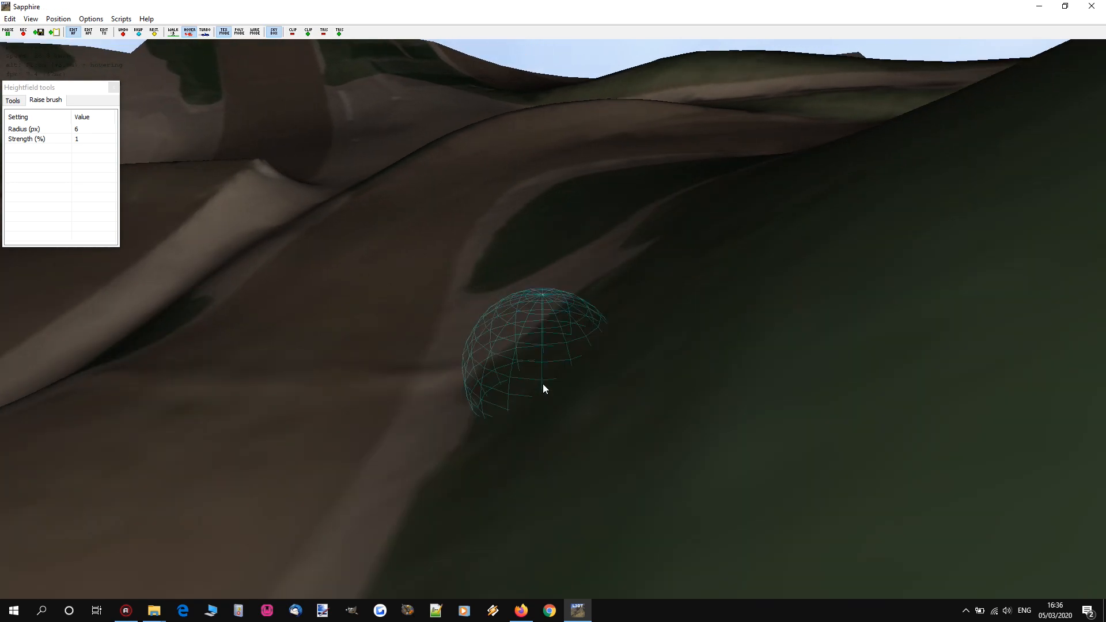
# - Examine the new ridge on the dirt straight from close up and from beside the track
pyautogui.moveTo(543, 383)
pyautogui.mouseDown(button='right')
pyautogui.moveTo(588, 282)
pyautogui.moveTo(631, 268)
pyautogui.moveTo(565, 280)
pyautogui.moveTo(551, 262)
pyautogui.moveTo(563, 265)
pyautogui.moveTo(554, 282)
pyautogui.mouseUp(button='right')
pyautogui.press('w')
pyautogui.press('s')
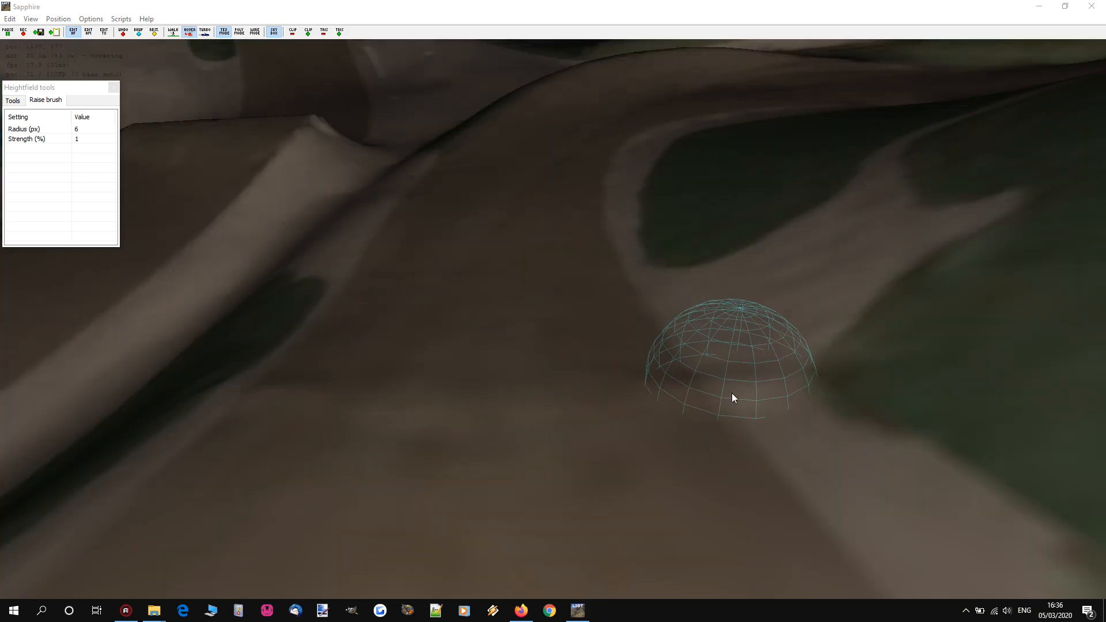
pyautogui.press('s')
pyautogui.moveTo(525, 302); pyautogui.dragTo(554, 300, button='right')
pyautogui.press('d')
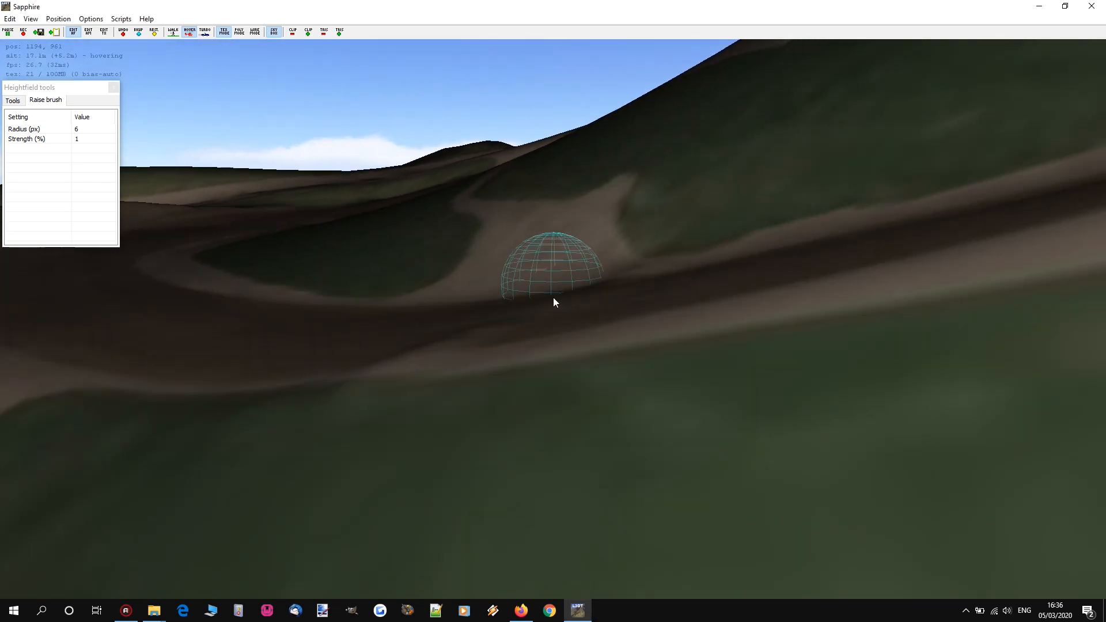
# - Switch the terrain display to Polygon and inspect the shape of the ridge across the straight
pyautogui.click(31, 19)
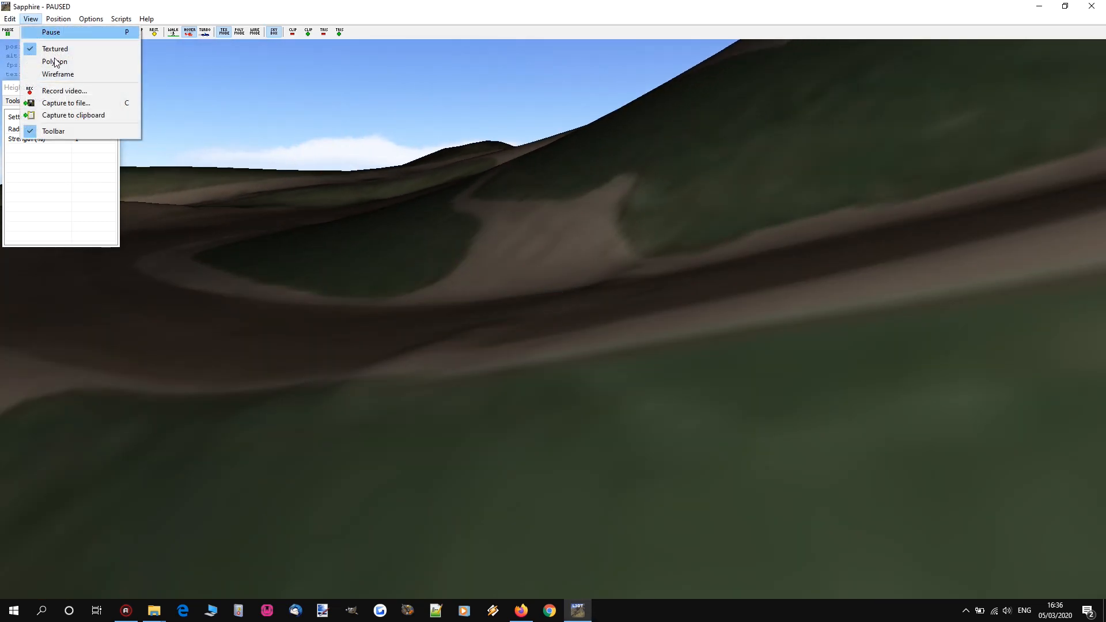
pyautogui.click(54, 59)
pyautogui.press('a')
pyautogui.moveTo(552, 282)
pyautogui.mouseDown(button='right')
pyautogui.moveTo(610, 285)
pyautogui.moveTo(538, 285)
pyautogui.moveTo(411, 246)
pyautogui.moveTo(504, 282)
pyautogui.moveTo(590, 277)
pyautogui.mouseUp(button='right')
pyautogui.press('a')
pyautogui.press('a')
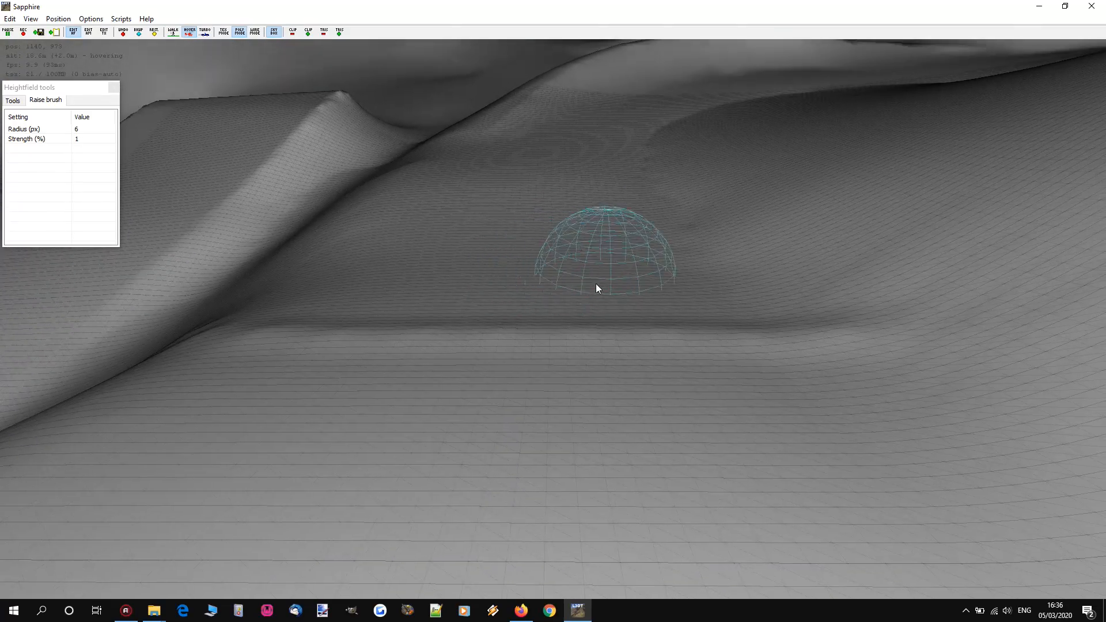
# - Switch the terrain display back to Textured
pyautogui.click(30, 19)
pyautogui.click(58, 47)
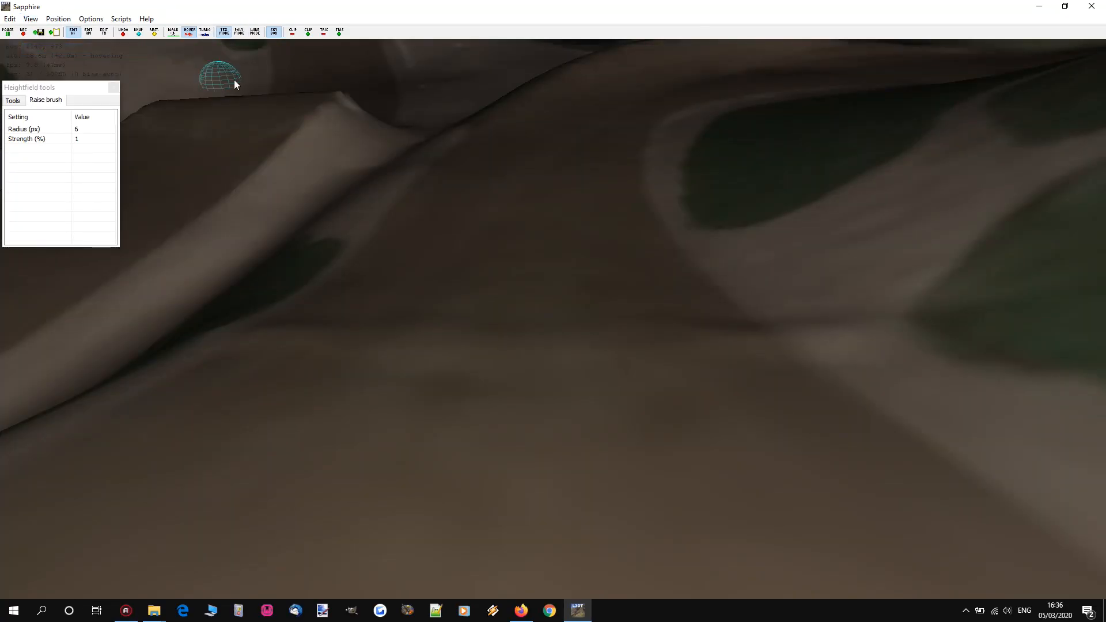
pyautogui.click(292, 33)
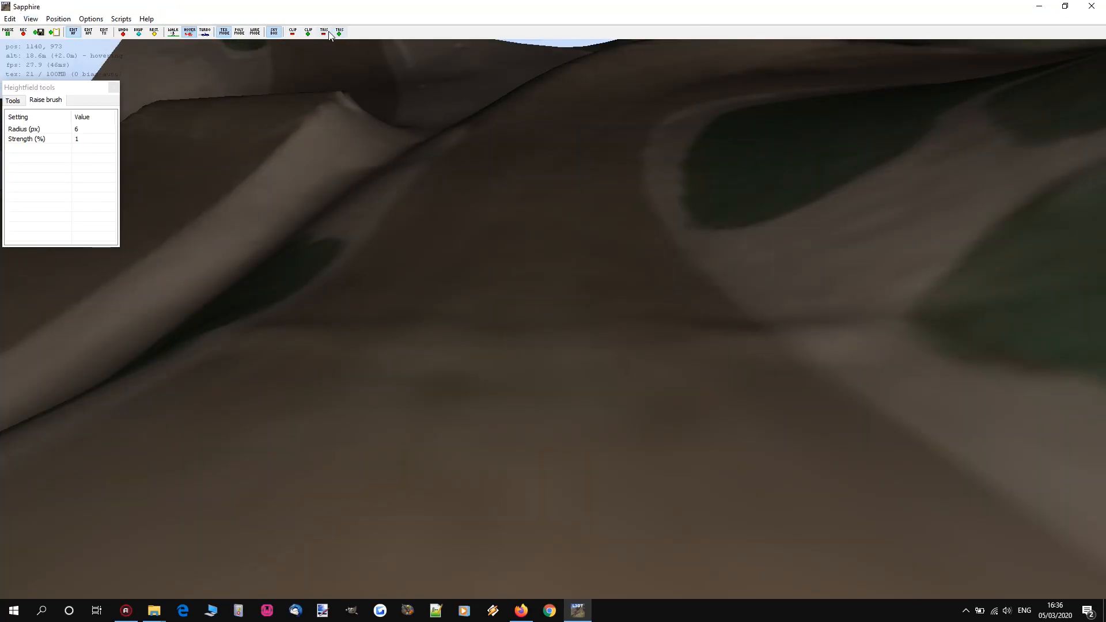
# - Build up the ridge by sweeping the 6 px Raise brush back and forth across the full track width
pyautogui.press('w')
pyautogui.moveTo(712, 351)
pyautogui.mouseDown(button='right')
pyautogui.moveTo(553, 319)
pyautogui.moveTo(494, 339)
pyautogui.mouseUp(button='right')
pyautogui.press('a')
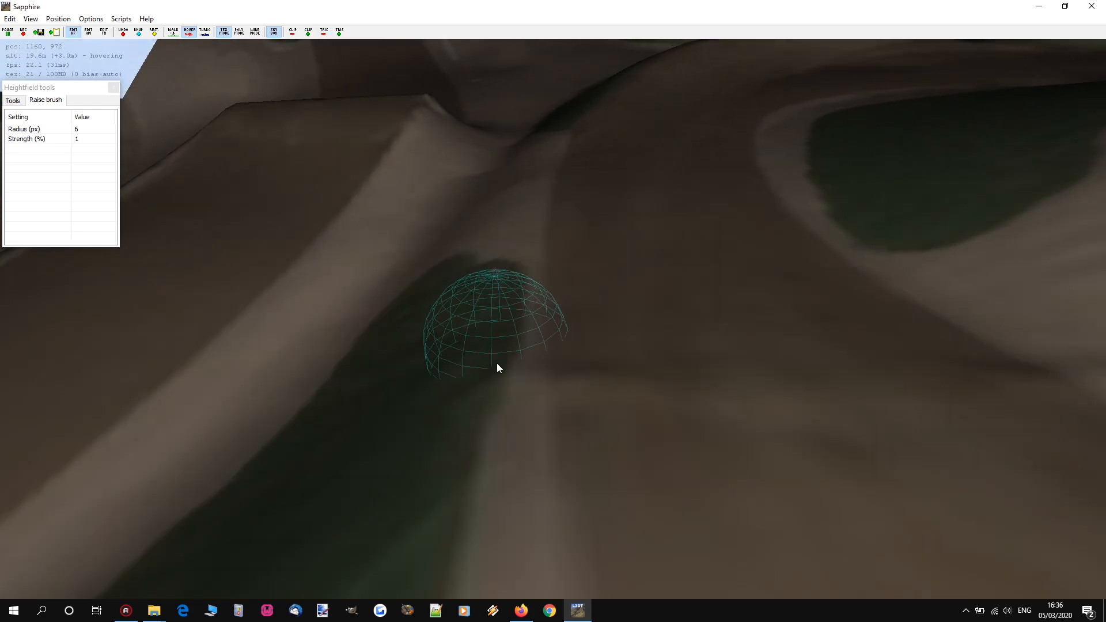
pyautogui.click(525, 349)
pyautogui.press('d')
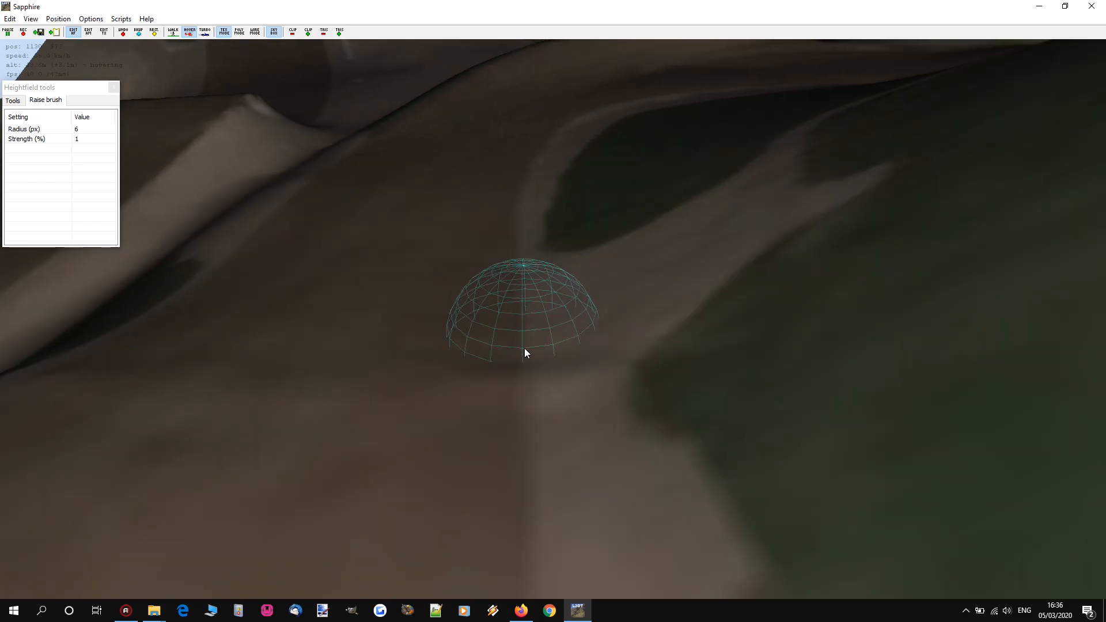
pyautogui.press('d')
pyautogui.press('a')
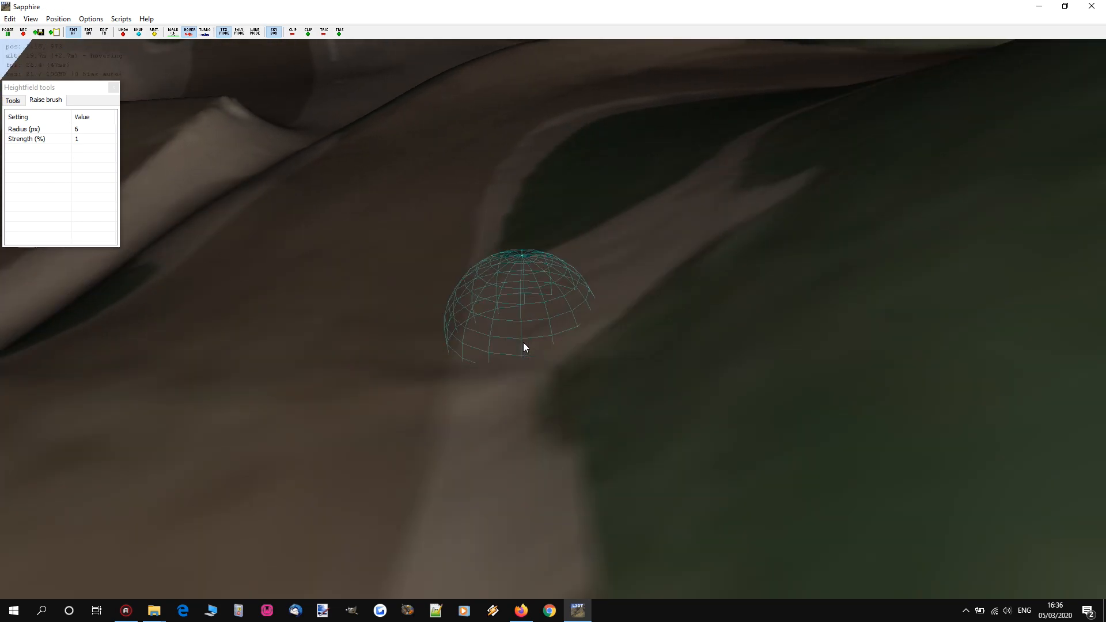
pyautogui.press('a')
# - Increase the Raise brush radius to 8 px and sweep it across the dirt straight just ahead of the ridge
pyautogui.press('w')
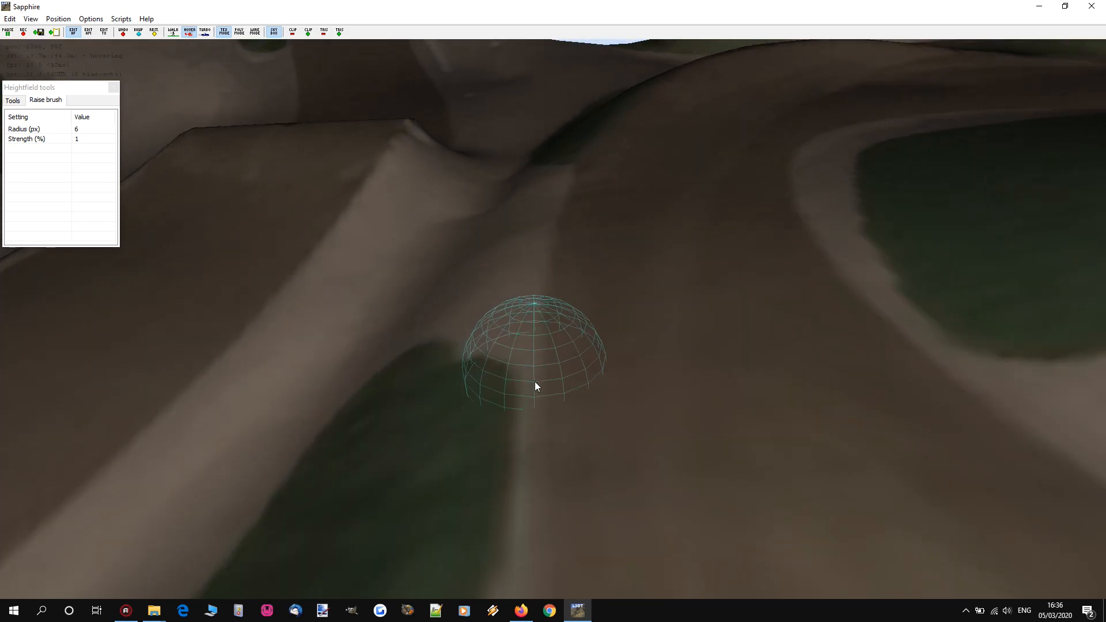
pyautogui.press('s')
pyautogui.scroll(2, 530, 349)
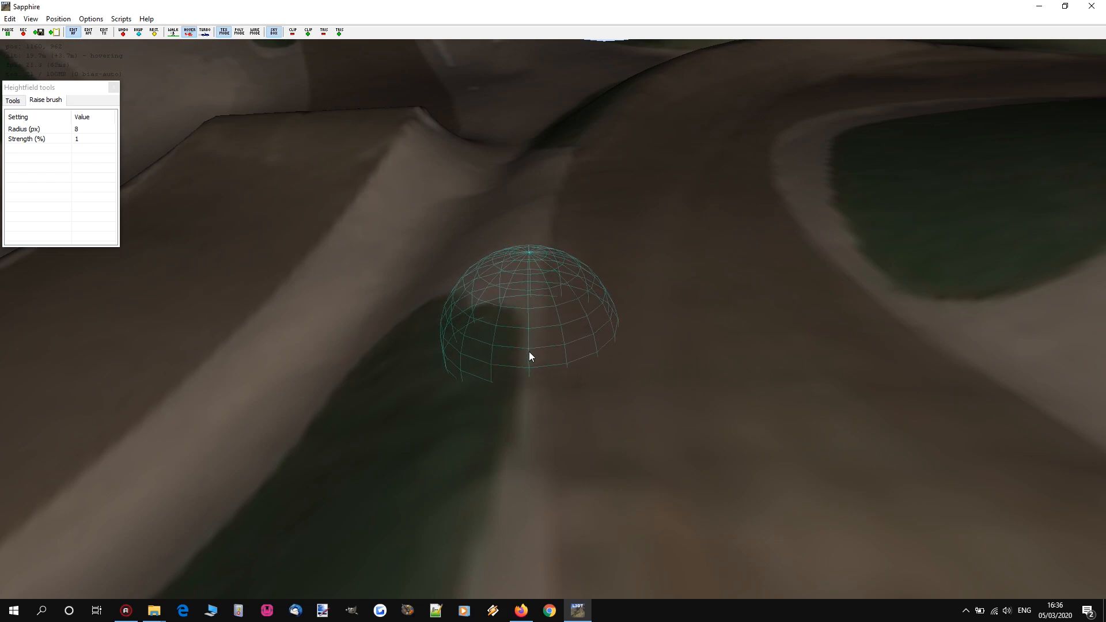
pyautogui.press('d')
pyautogui.press('a')
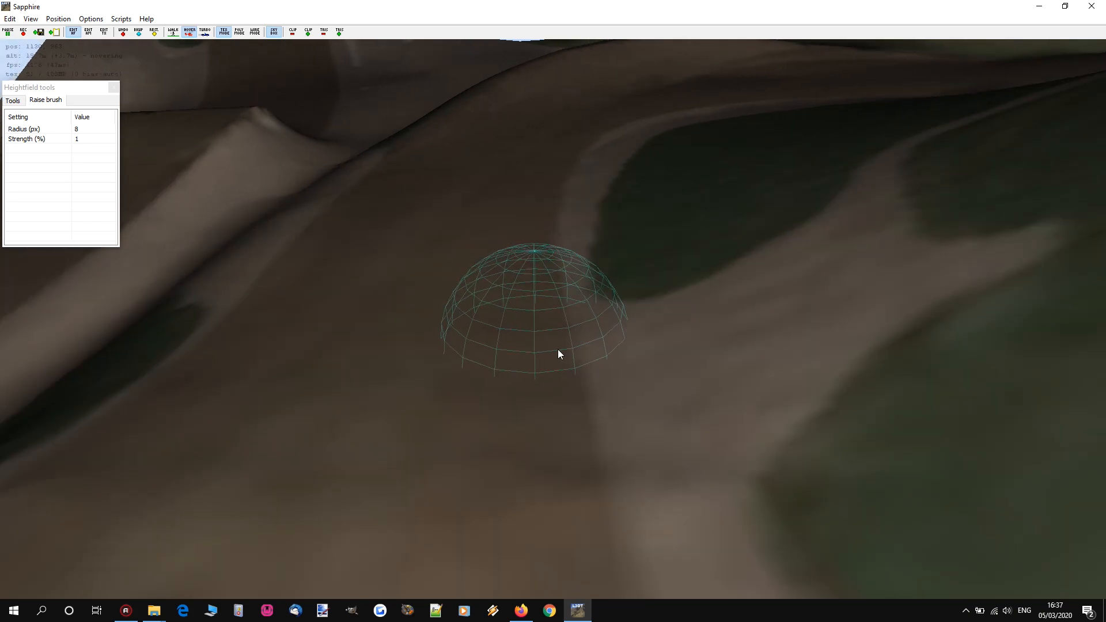
pyautogui.press('a')
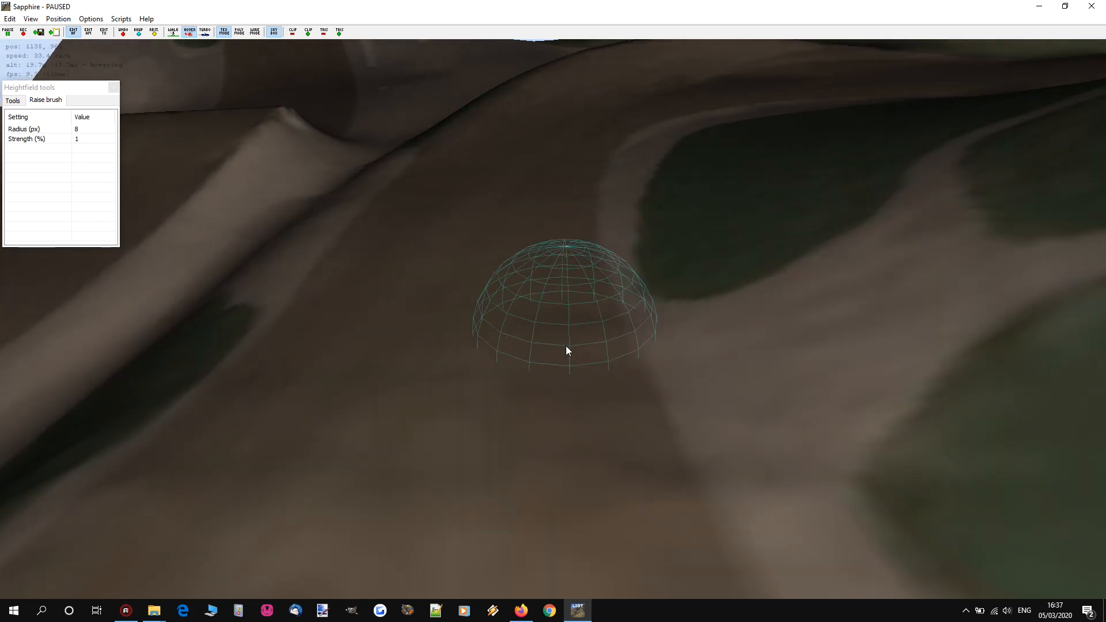
pyautogui.press('d')
pyautogui.press('a')
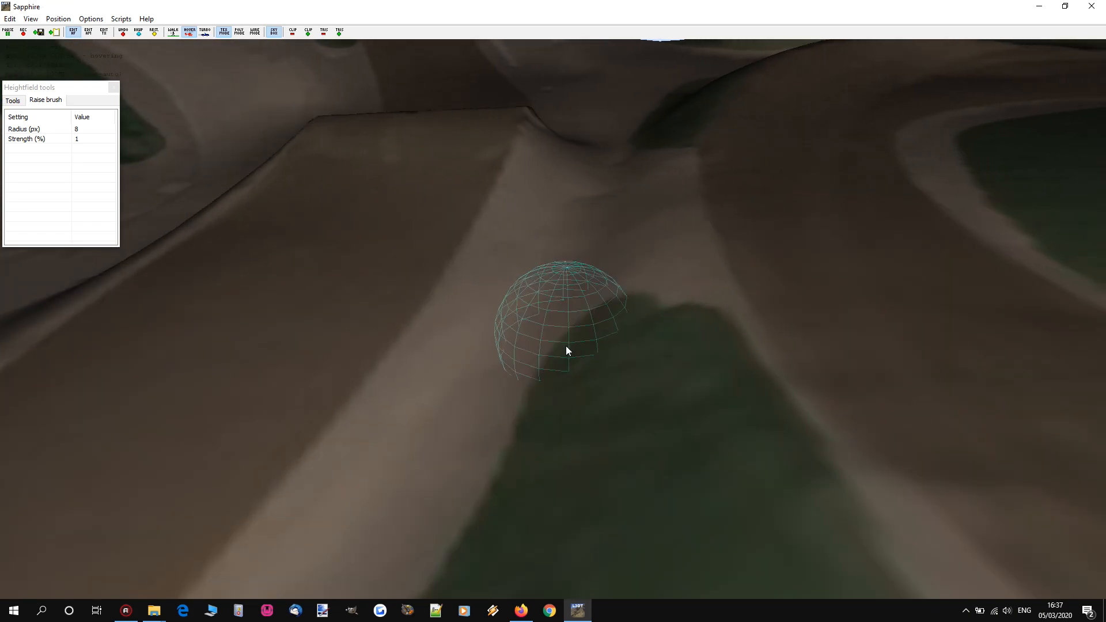
pyautogui.press('d')
# - Examine the raised part of the straight from the bend side and from behind
pyautogui.press('w')
pyautogui.moveTo(565, 345); pyautogui.dragTo(663, 306, button='right')
pyautogui.press('a')
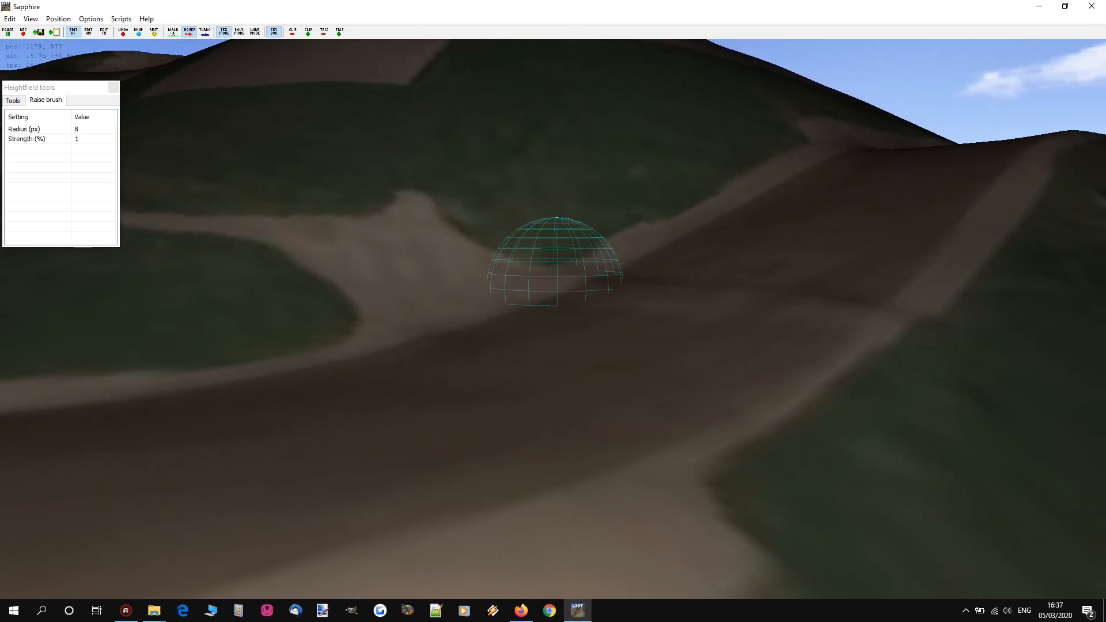
pyautogui.moveTo(553, 288); pyautogui.dragTo(461, 306, button='right')
pyautogui.moveTo(553, 311)
pyautogui.mouseDown(button='right')
pyautogui.moveTo(499, 274)
pyautogui.moveTo(518, 308)
pyautogui.moveTo(553, 299)
pyautogui.mouseUp(button='right')
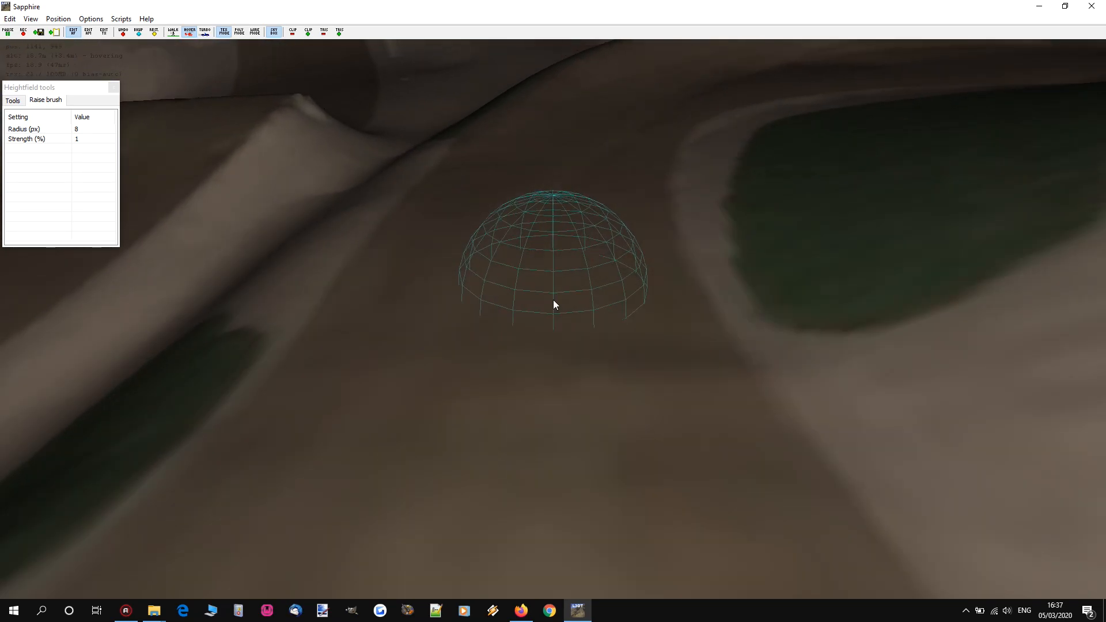
# - Reduce the Raise brush radius to 6 px and raise another ridge across the straight, nearer the bend
pyautogui.scroll(-2, 563, 299)
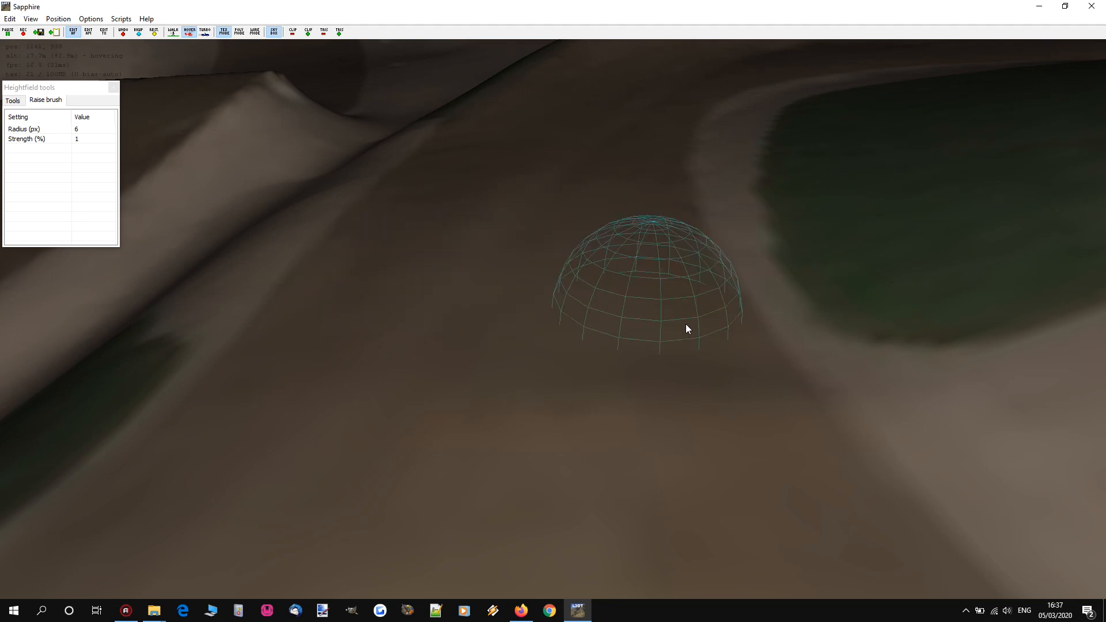
pyautogui.press('Up')
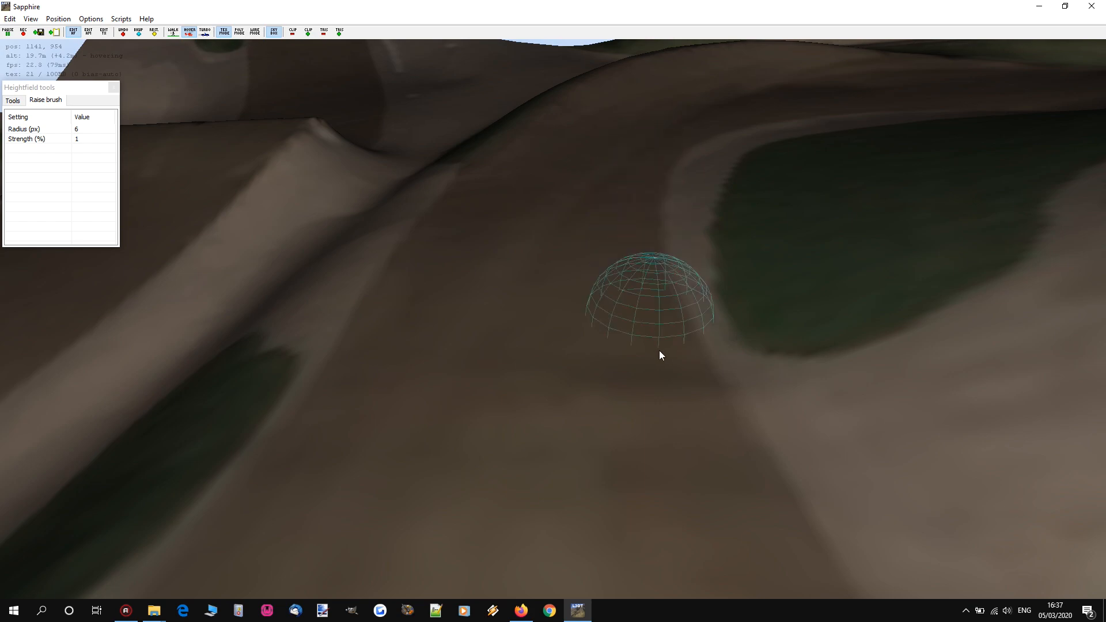
pyautogui.press('Up')
pyautogui.press('Right')
pyautogui.press('Left')
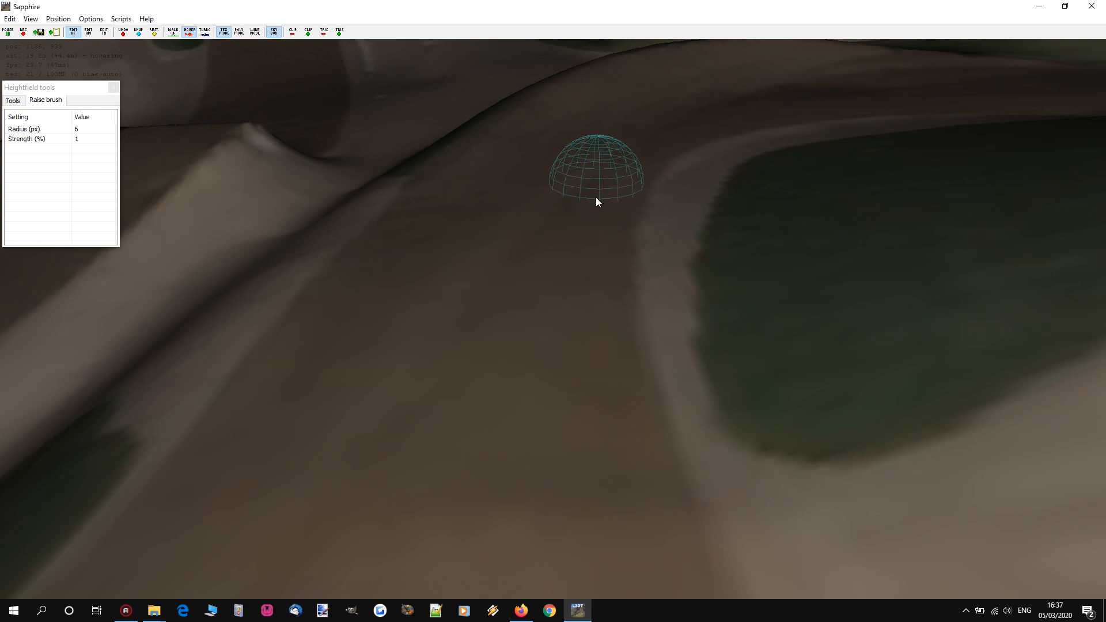
pyautogui.press('pageup')
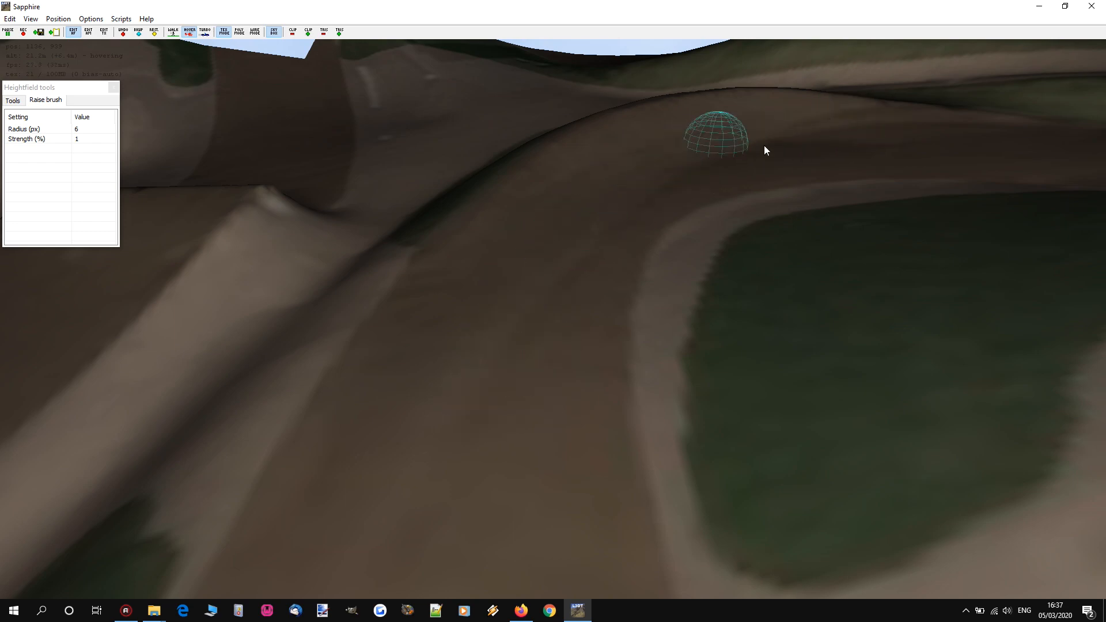
pyautogui.moveTo(521, 416); pyautogui.dragTo(564, 386, button='middle')
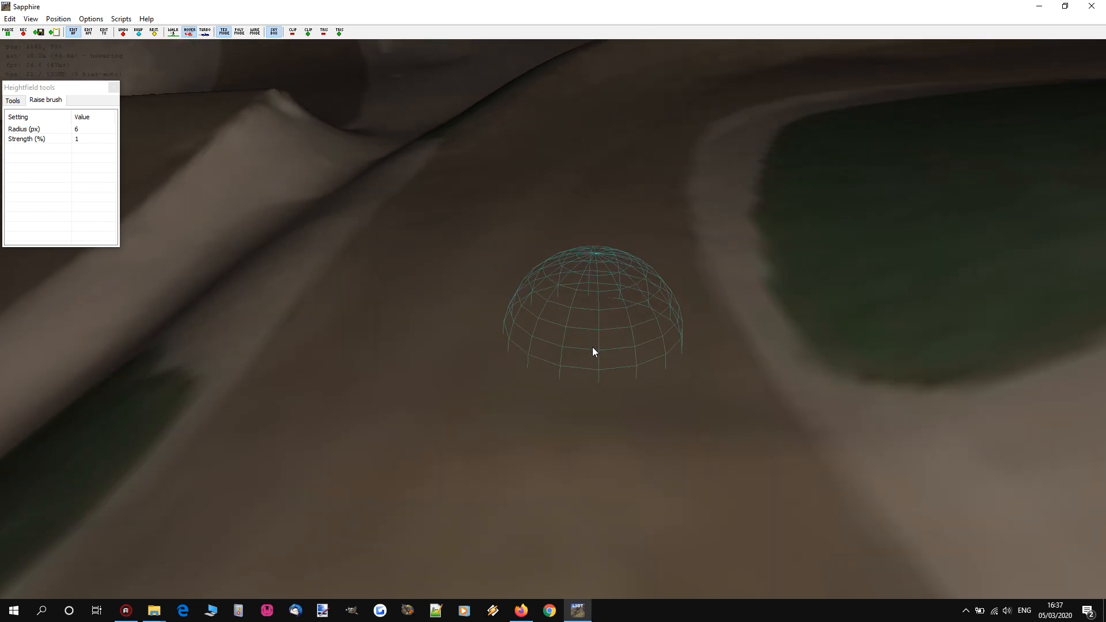
pyautogui.press('Down')
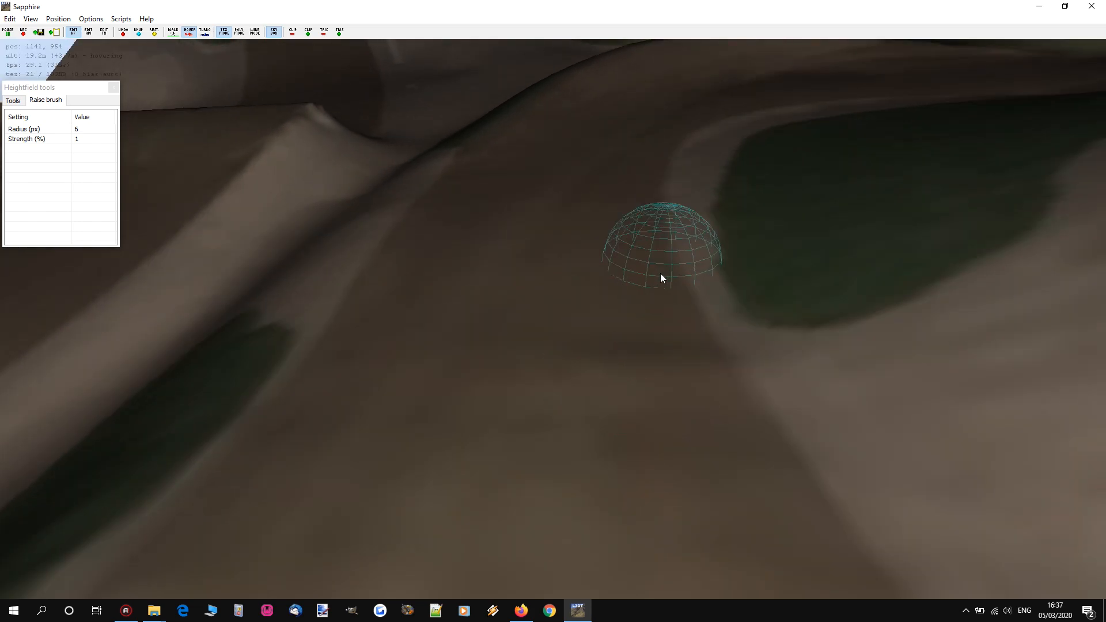
pyautogui.press('Up')
pyautogui.press('Down')
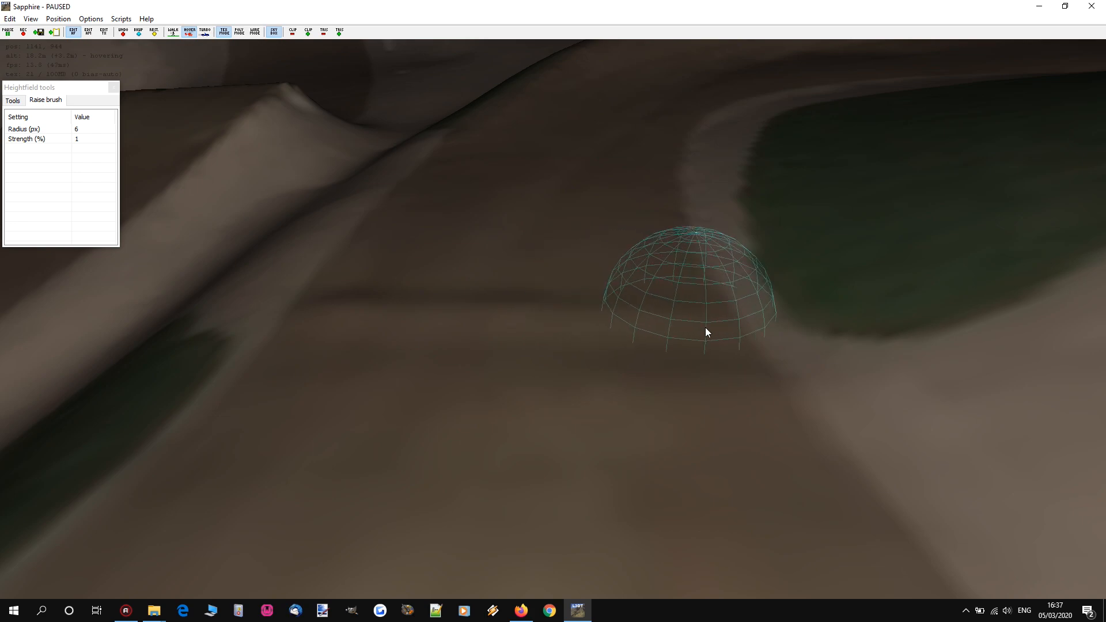
# - Examine the ridges on the dirt straight from beyond the verge and from behind them
pyautogui.rightClick(772, 326)
pyautogui.press('w')
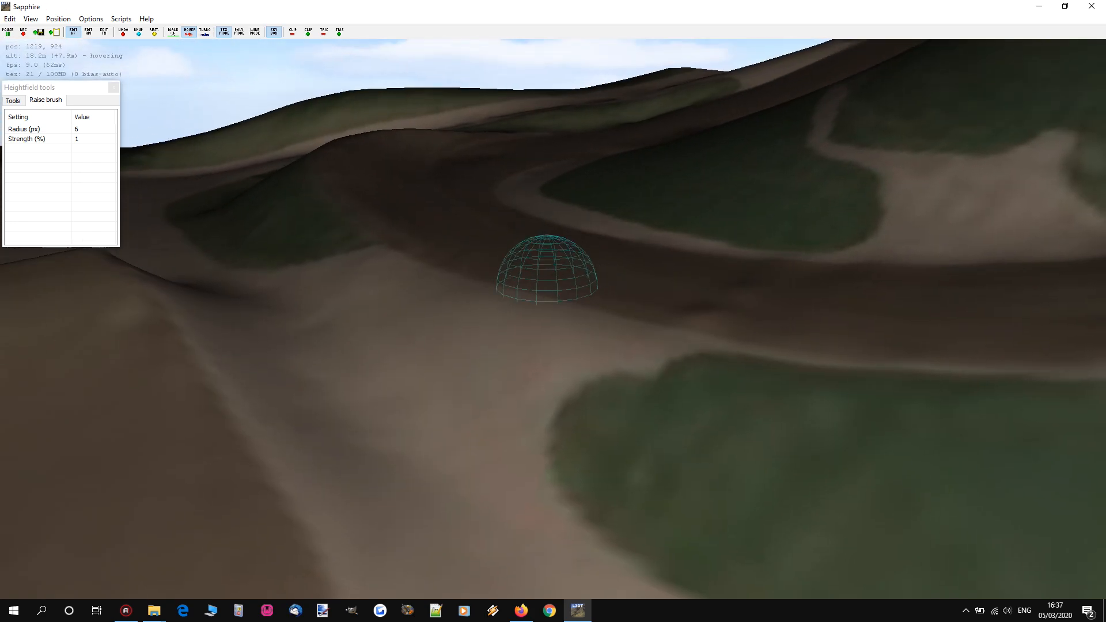
pyautogui.press('d')
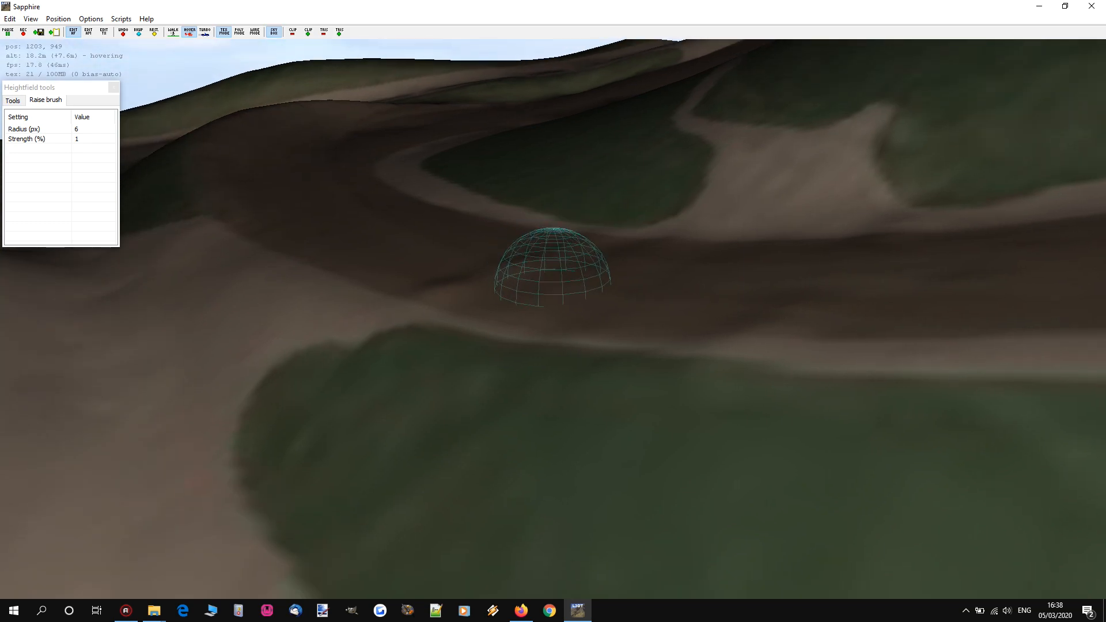
pyautogui.press('w')
pyautogui.press('d')
pyautogui.press('w')
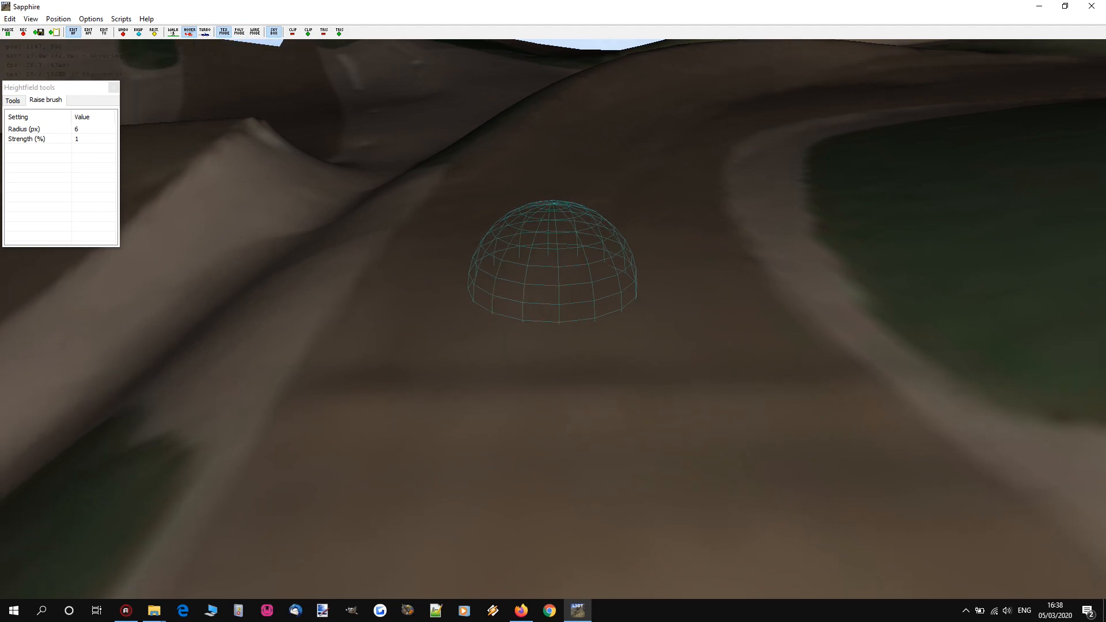
# - Increase the Raise brush radius to 7 px and raise two more ridges across the dirt straight, closer to the bend
pyautogui.press('s')
pyautogui.moveTo(553, 312)
pyautogui.mouseDown(button='right')
pyautogui.moveTo(536, 316)
pyautogui.moveTo(559, 303)
pyautogui.mouseUp(button='right')
pyautogui.press('d')
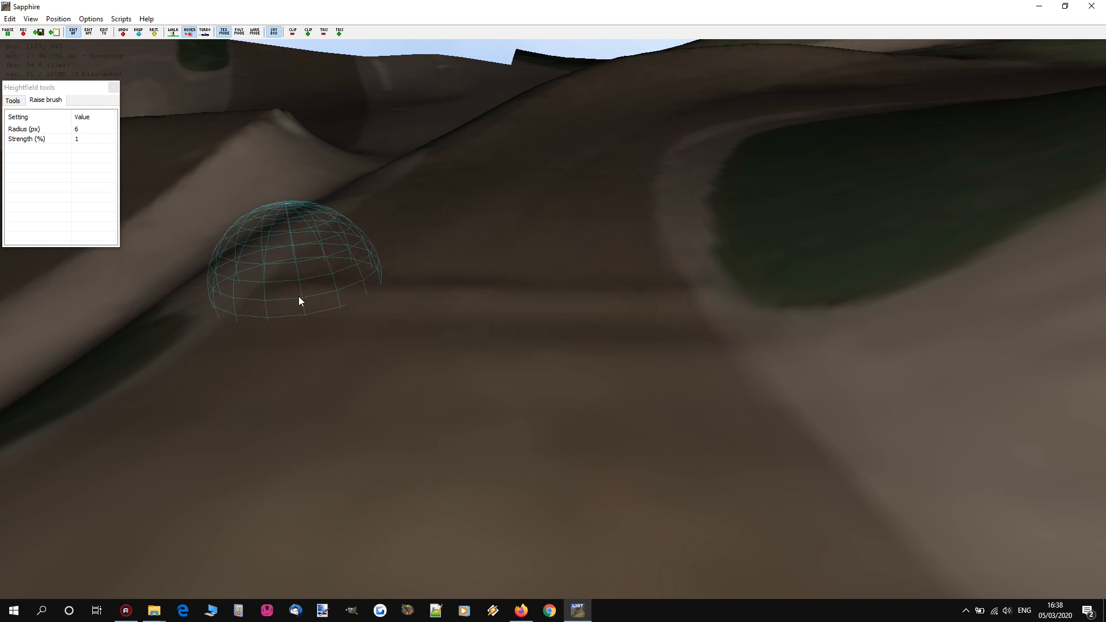
pyautogui.press('w')
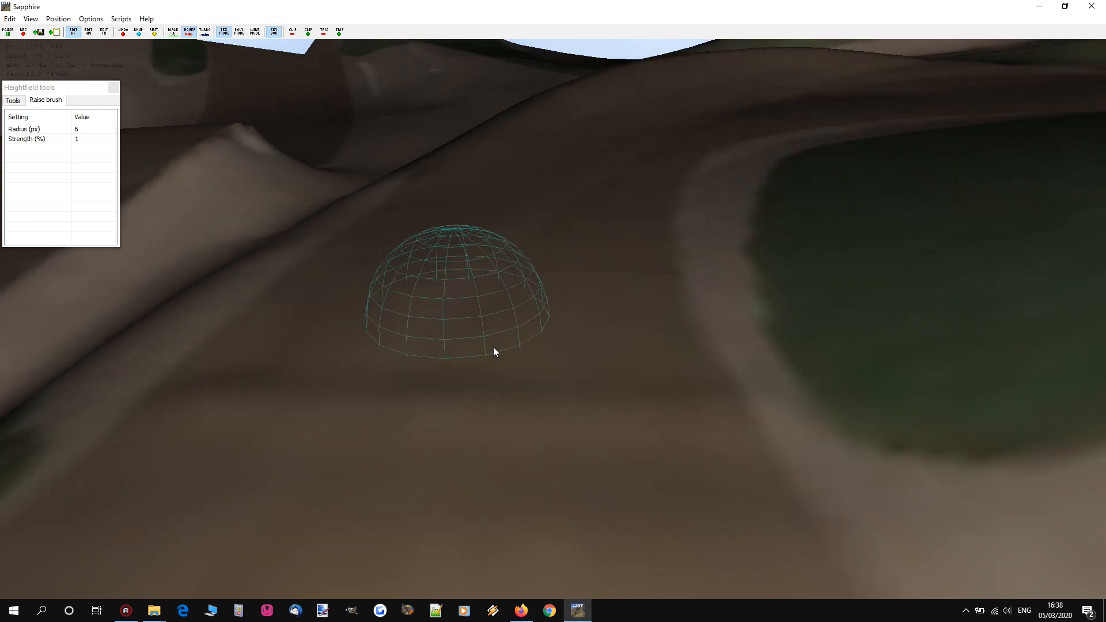
pyautogui.scroll(1, 489, 345)
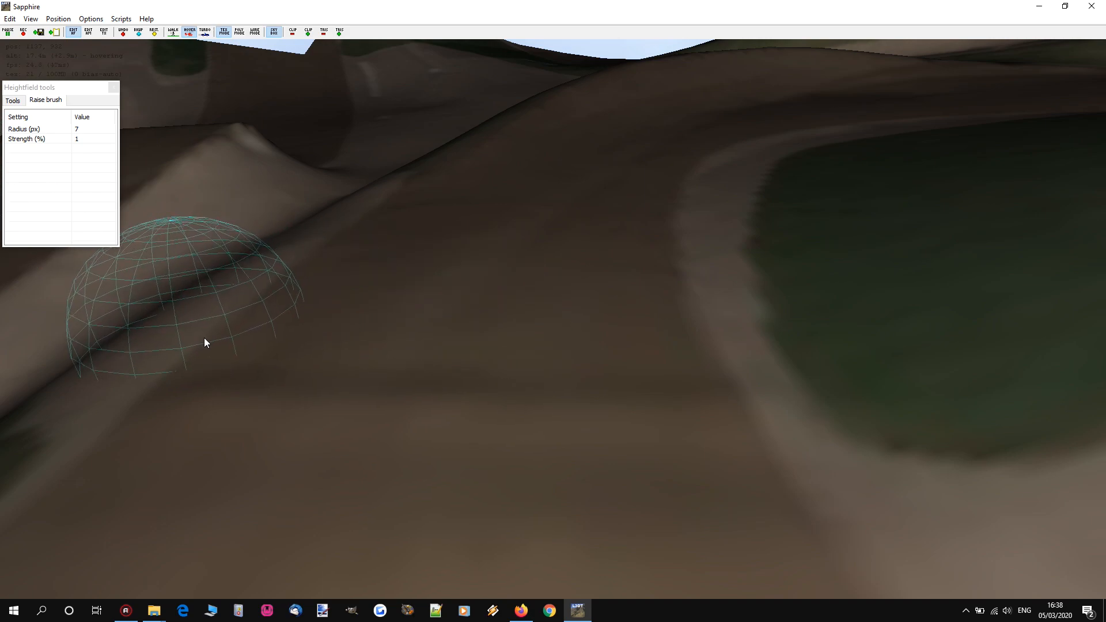
pyautogui.moveTo(247, 340); pyautogui.dragTo(628, 347)
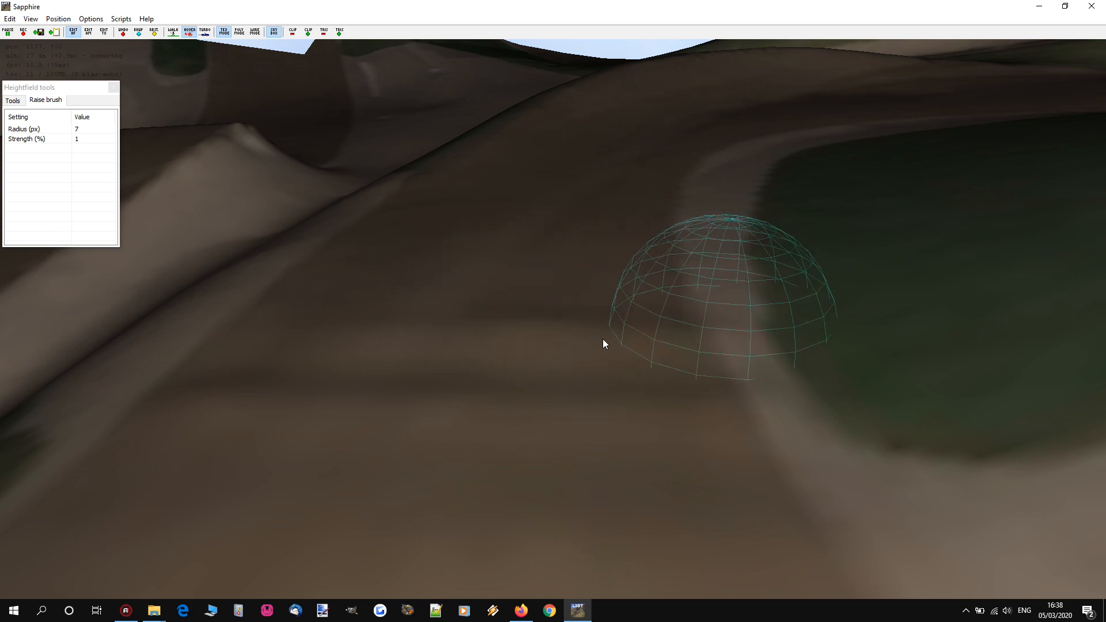
pyautogui.press('w')
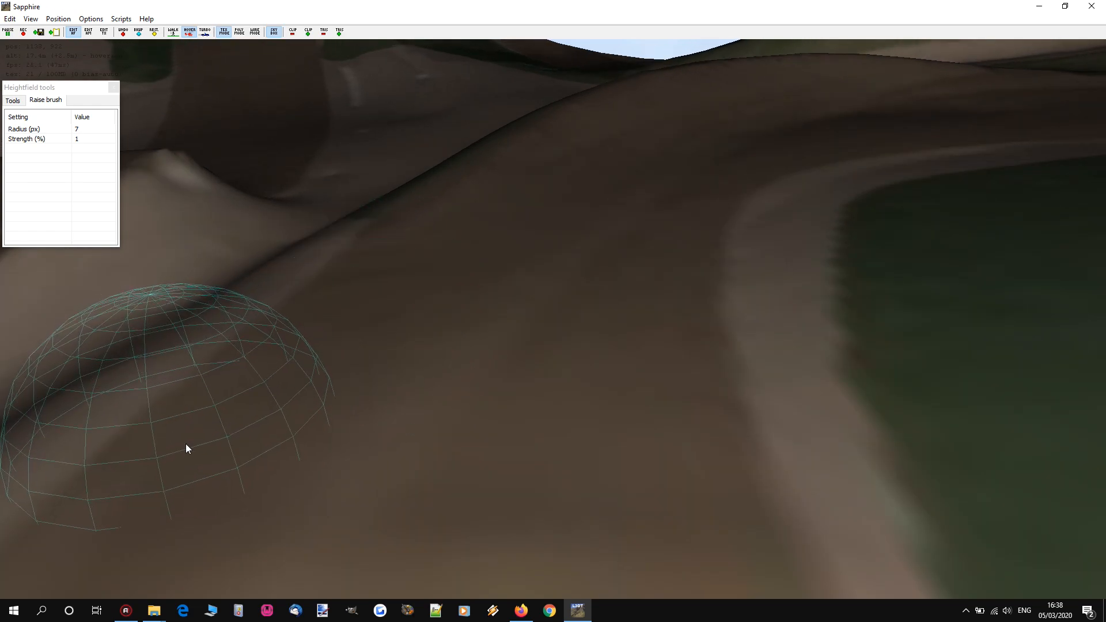
pyautogui.moveTo(260, 441); pyautogui.dragTo(758, 443)
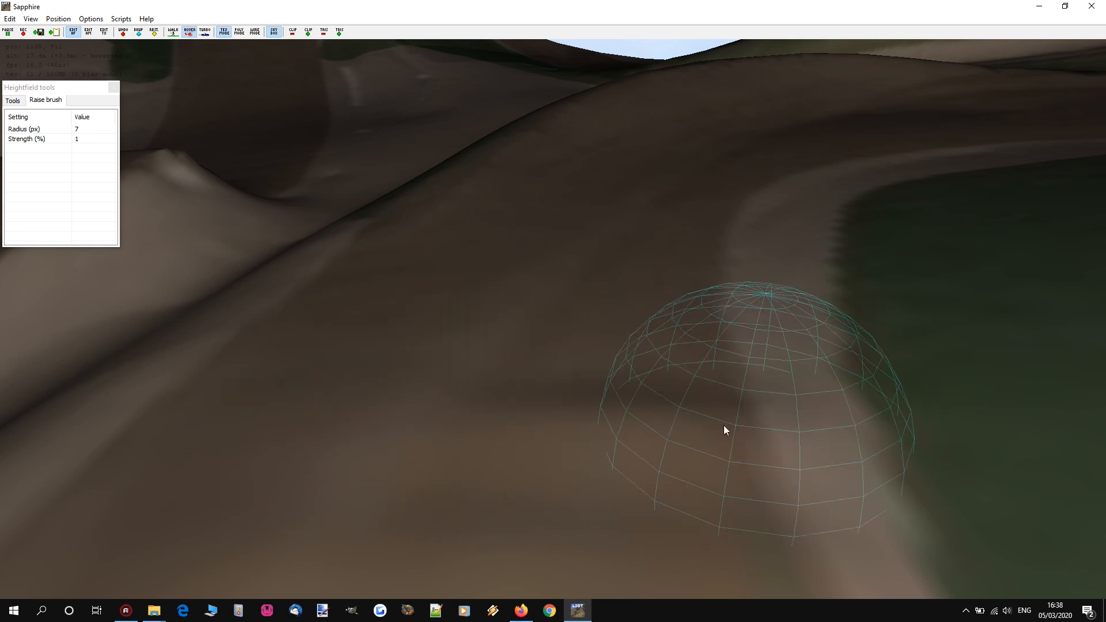
# - Reduce the Raise brush radius to 5 px and raise a series of shorter ridges on the straight up to the bend
pyautogui.scroll(-2, 534, 363)
pyautogui.moveTo(479, 355)
pyautogui.mouseDown()
pyautogui.moveTo(715, 362)
pyautogui.moveTo(389, 349)
pyautogui.mouseUp()
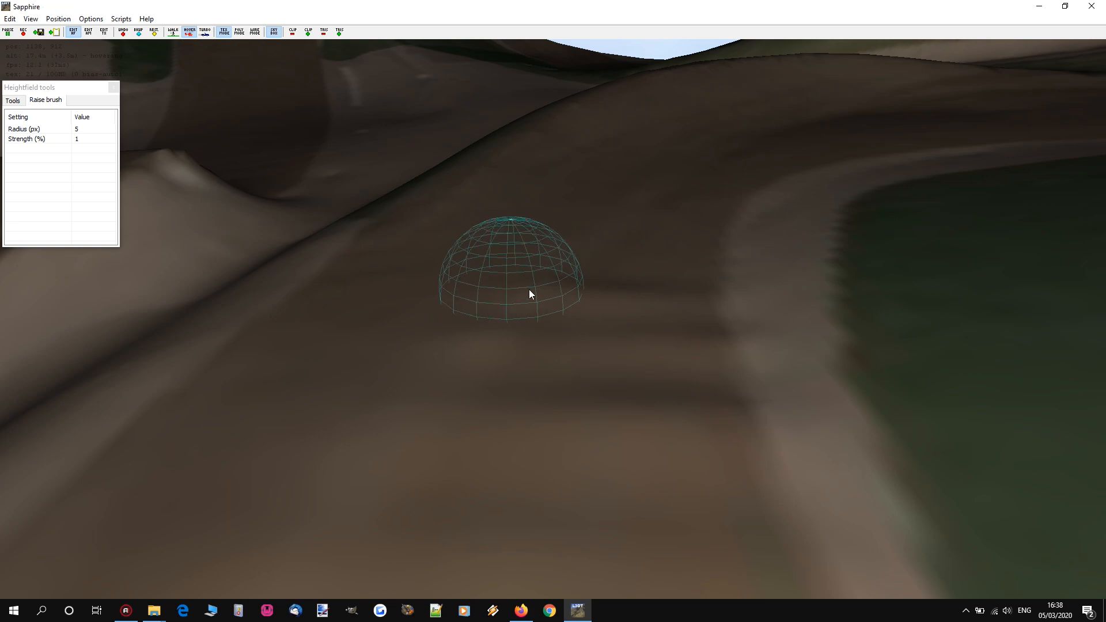
pyautogui.press('w')
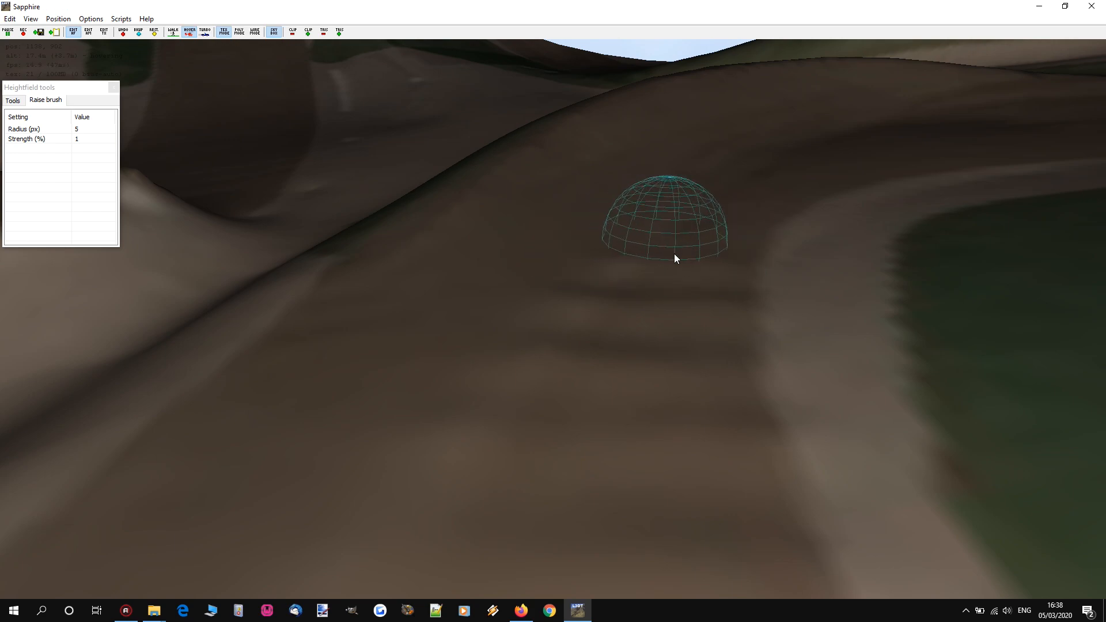
# - Examine the full row of ridges on the dirt straight from back along the track
pyautogui.moveTo(711, 220)
pyautogui.mouseDown(button='right')
pyautogui.moveTo(553, 312)
pyautogui.moveTo(573, 299)
pyautogui.moveTo(534, 286)
pyautogui.moveTo(553, 291)
pyautogui.moveTo(554, 306)
pyautogui.moveTo(553, 289)
pyautogui.moveTo(538, 287)
pyautogui.moveTo(600, 291)
pyautogui.moveTo(529, 287)
pyautogui.moveTo(553, 287)
pyautogui.mouseUp(button='right')
pyautogui.press('s')
pyautogui.press('w')
pyautogui.press('w')
pyautogui.press('w')
pyautogui.press('s')
pyautogui.press('w')
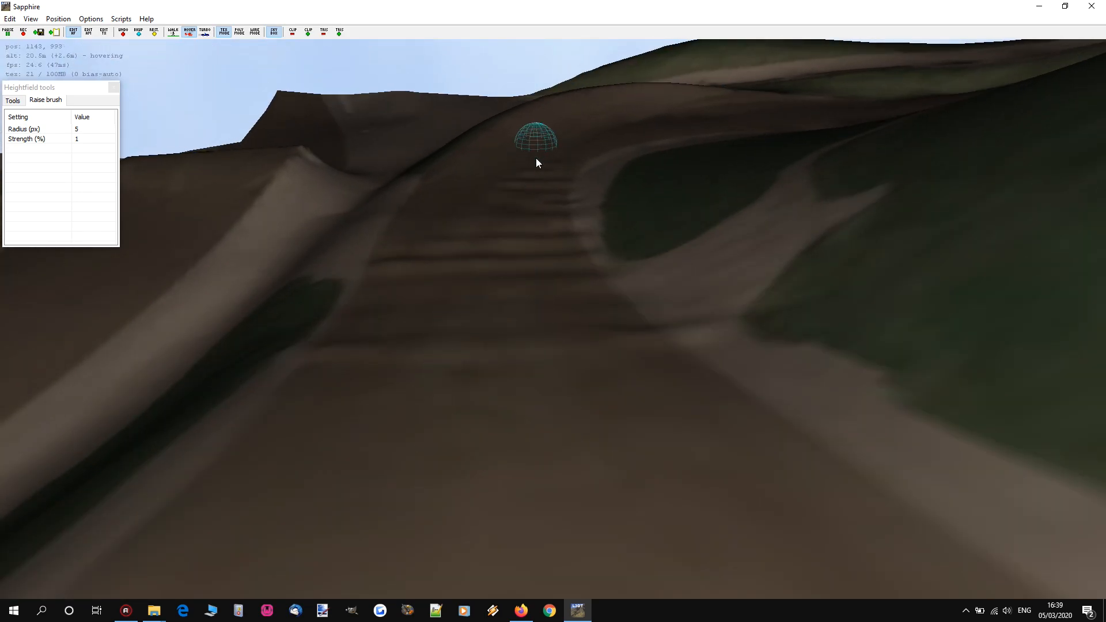
# - Switch to the Smooth tool with an 18 px radius and nCycles at 1, and smooth the ridges near the bend
pyautogui.click(14, 100)
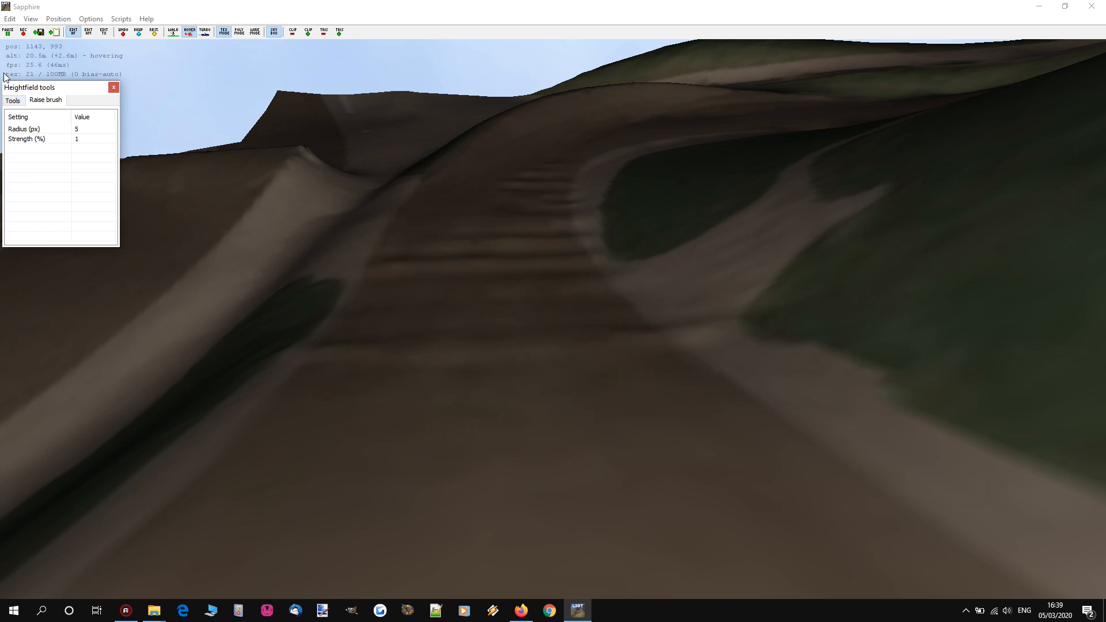
pyautogui.moveTo(541, 352); pyautogui.dragTo(555, 298, button='right')
pyautogui.press('s')
pyautogui.press('w')
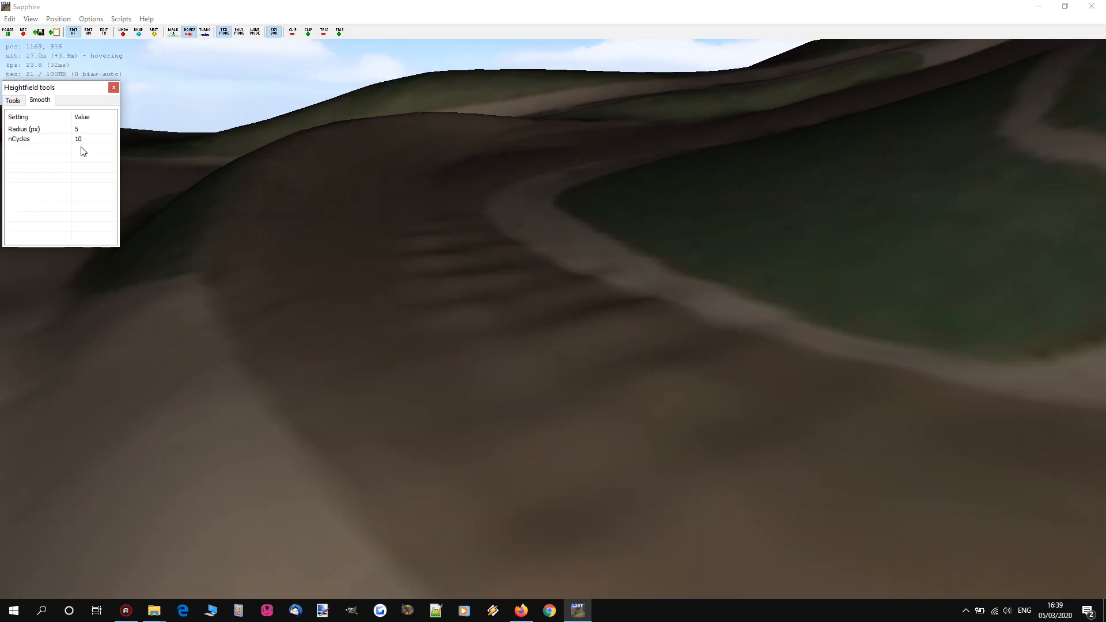
pyautogui.scroll(11, 467, 276)
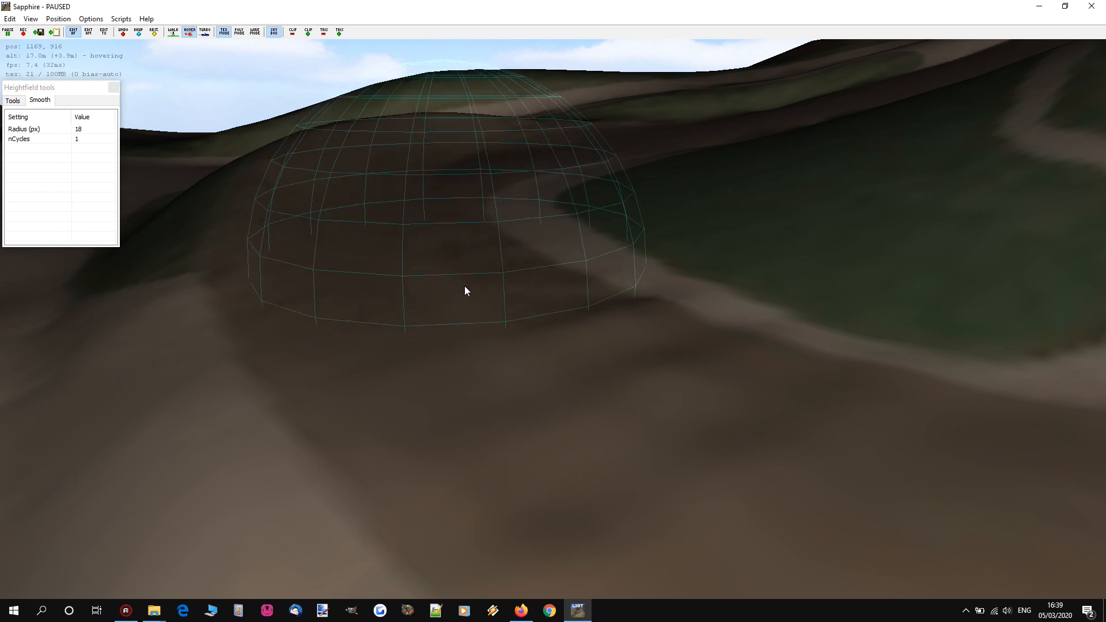
# - Smooth the far end of the ridge row and the ridges beside the inner verge with the 18 px Smooth tool
pyautogui.press('w')
pyautogui.moveTo(477, 161)
pyautogui.mouseDown(button='right')
pyautogui.moveTo(516, 248)
pyautogui.moveTo(655, 278)
pyautogui.mouseUp(button='right')
pyautogui.click(695, 248)
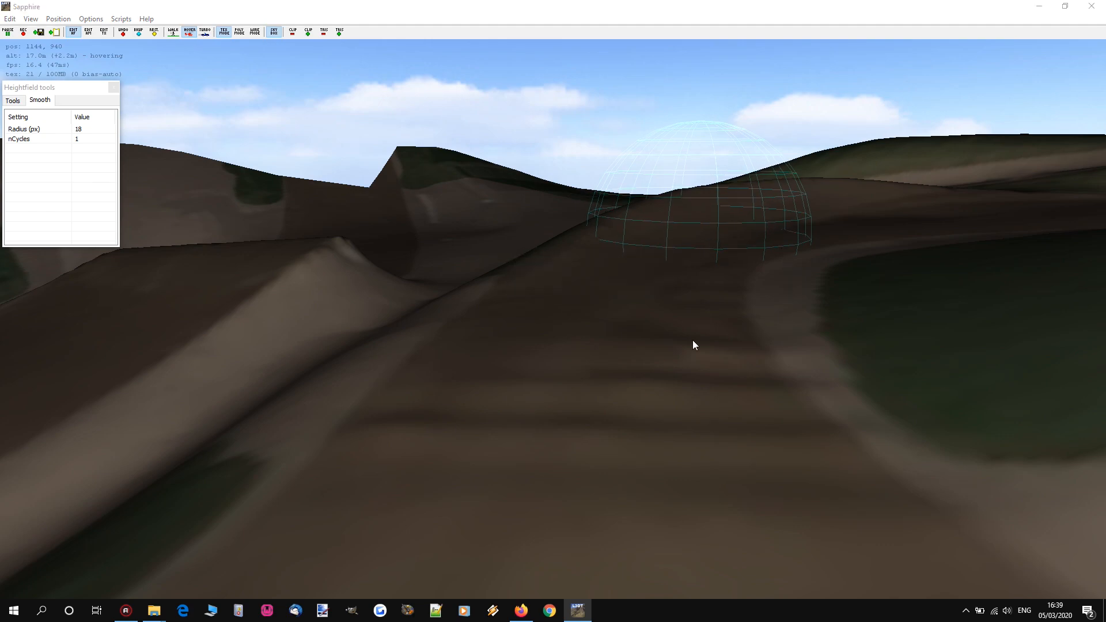
pyautogui.press('w')
pyautogui.moveTo(752, 259)
pyautogui.mouseDown(button='right')
pyautogui.moveTo(697, 236)
pyautogui.moveTo(551, 294)
pyautogui.moveTo(629, 297)
pyautogui.mouseUp(button='right')
pyautogui.press('s')
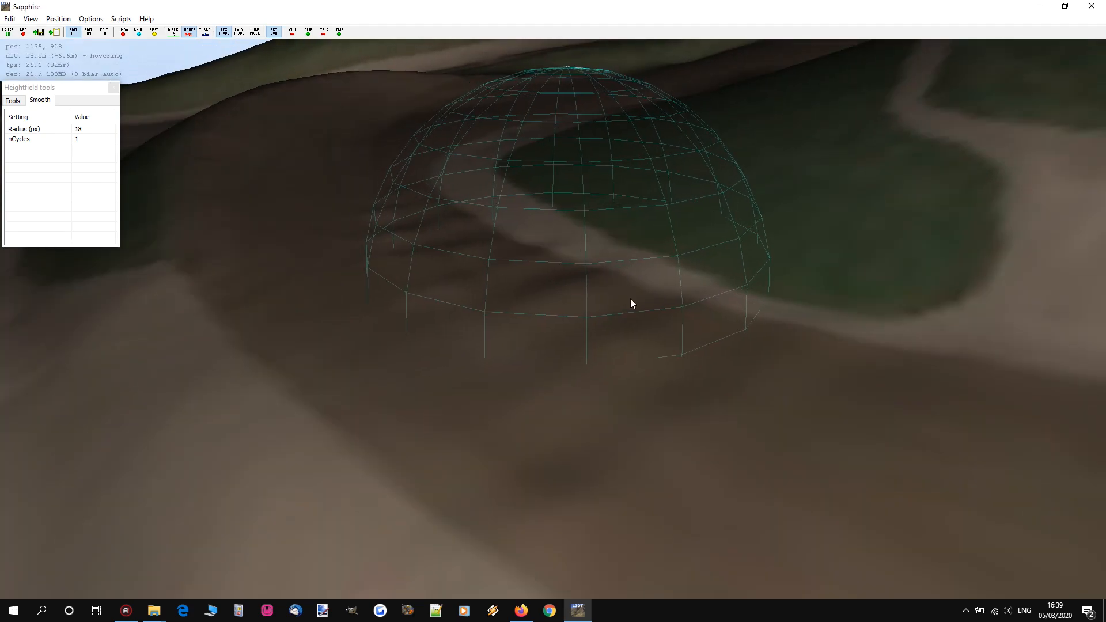
pyautogui.click(584, 294)
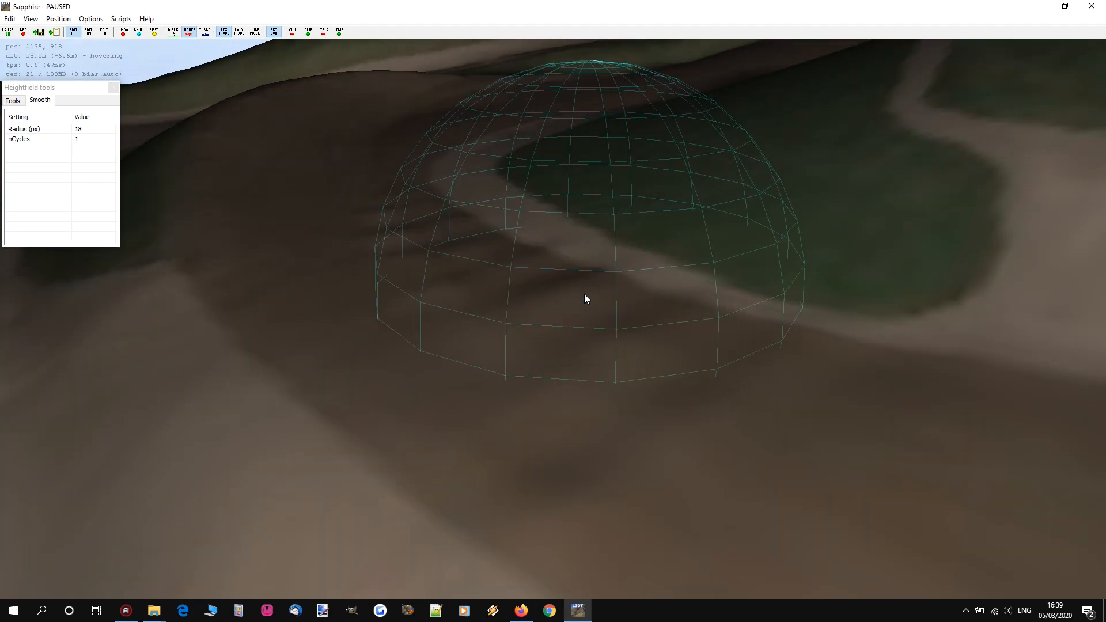
# - Reduce the Smooth radius to 12 px and smooth the verge at the end of the nearest ridge, using nCycles values of 1 and 4
pyautogui.press('s')
pyautogui.moveTo(662, 213)
pyautogui.mouseDown(button='right')
pyautogui.moveTo(552, 253)
pyautogui.moveTo(548, 311)
pyautogui.mouseUp(button='right')
pyautogui.press('d')
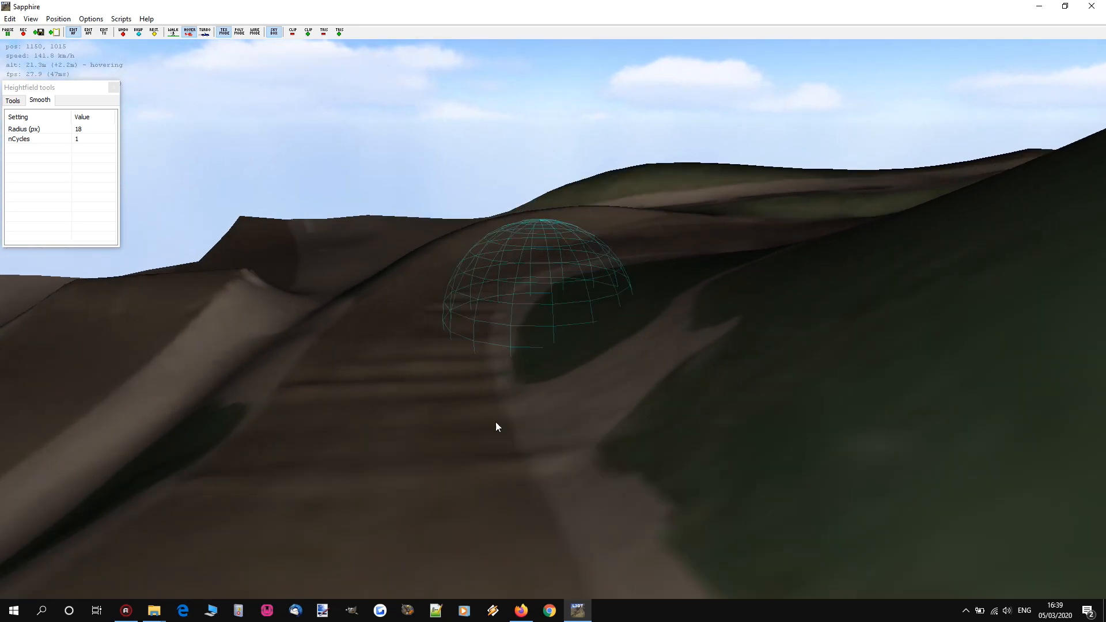
pyautogui.press('a')
pyautogui.scroll(-3, 721, 400)
pyautogui.scroll(-3, 719, 391)
pyautogui.click(712, 373)
pyautogui.click(690, 364)
pyautogui.click(690, 375)
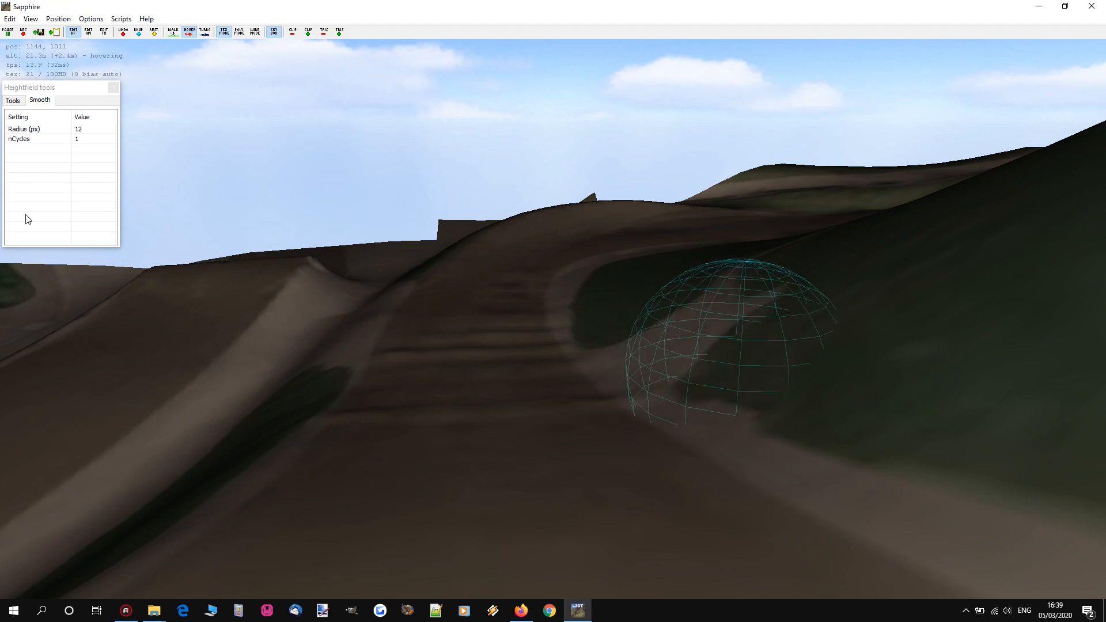
pyautogui.click(718, 343)
pyautogui.click(623, 299)
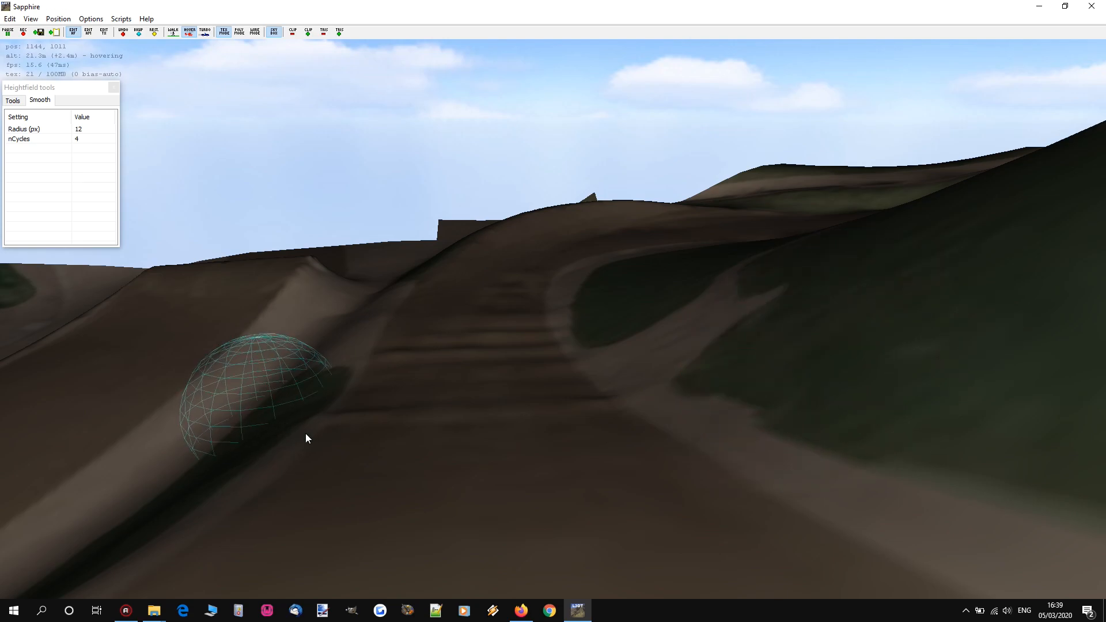
# - Switch back to the Raise brush and raise ridges in the dirt of the next bend beside the grassy bank, with a radius up to 8 px
pyautogui.scroll(-5, 292, 429)
pyautogui.press('space')
pyautogui.press('w')
pyautogui.moveTo(554, 300)
pyautogui.mouseDown(button='right')
pyautogui.moveTo(583, 293)
pyautogui.moveTo(553, 300)
pyautogui.moveTo(579, 309)
pyautogui.moveTo(558, 288)
pyautogui.moveTo(555, 314)
pyautogui.mouseUp(button='right')
pyautogui.press('w')
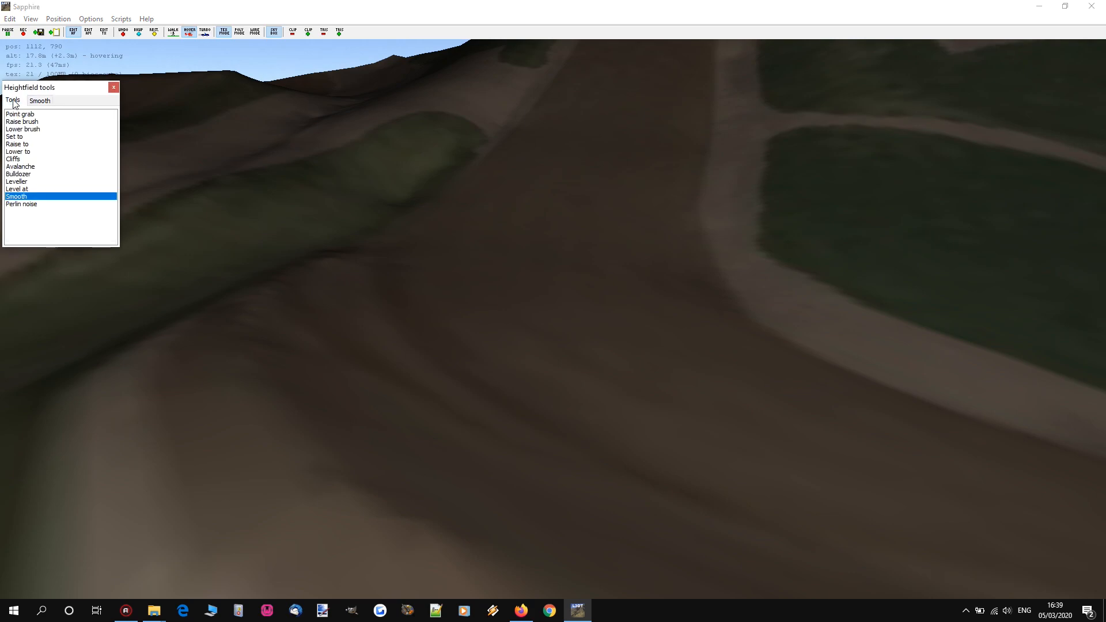
pyautogui.scroll(-4, 344, 367)
pyautogui.scroll(3, 344, 366)
pyautogui.moveTo(484, 361); pyautogui.dragTo(461, 350, button='right')
pyautogui.press('s')
pyautogui.press('w')
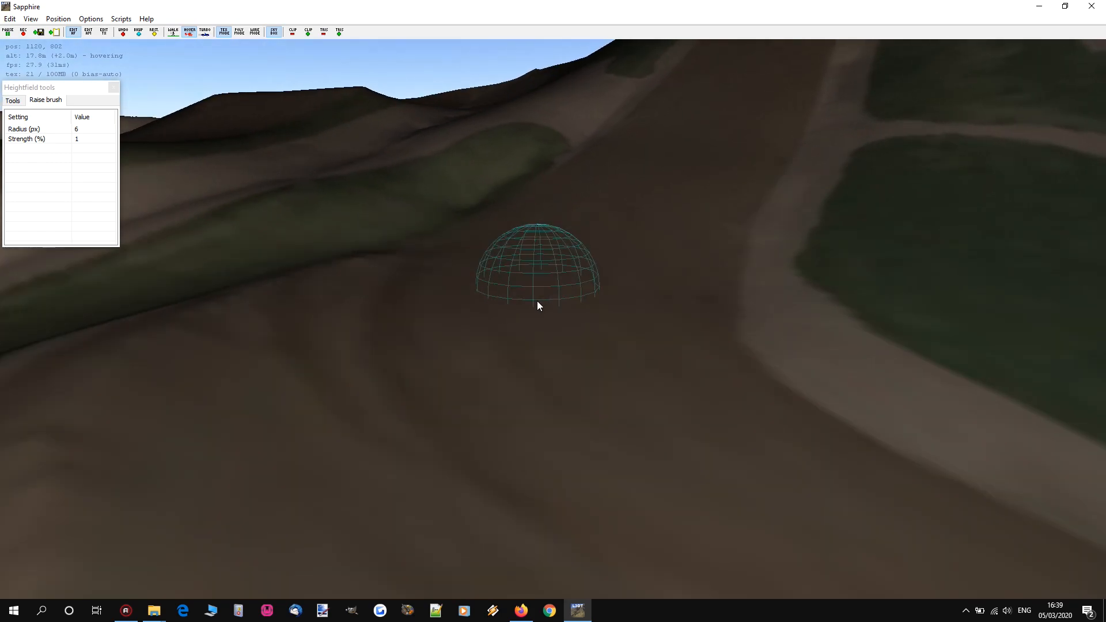
pyautogui.scroll(4, 356, 372)
pyautogui.scroll(-2, 386, 354)
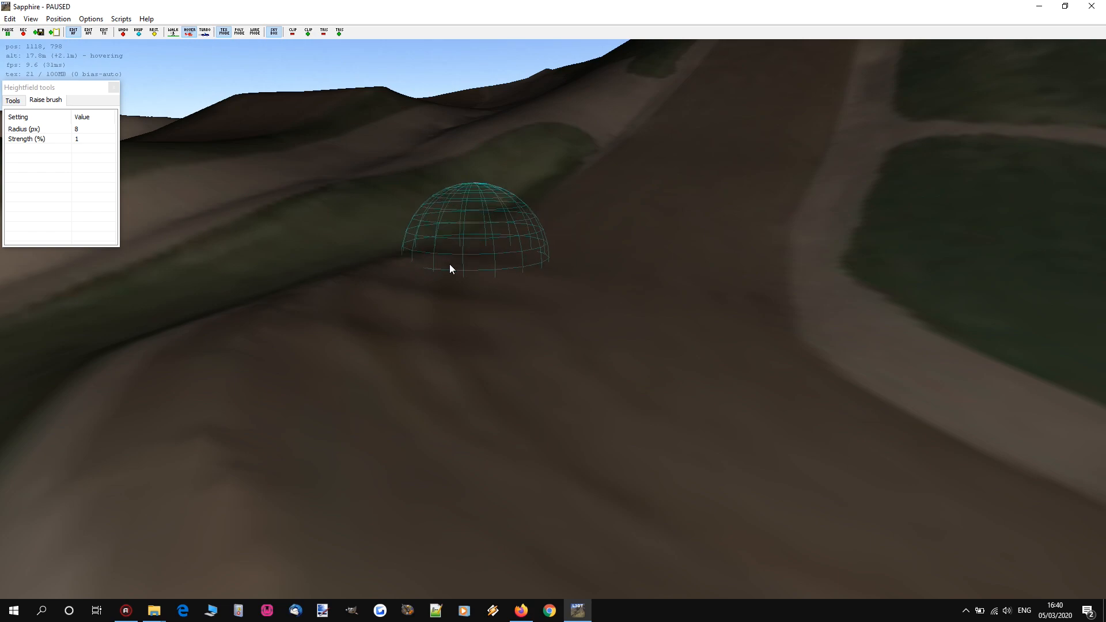
# - Increase the Raise brush radius to 14 px and sweep it across the track where the bend opens onto the next straight
pyautogui.scroll(1, 530, 228)
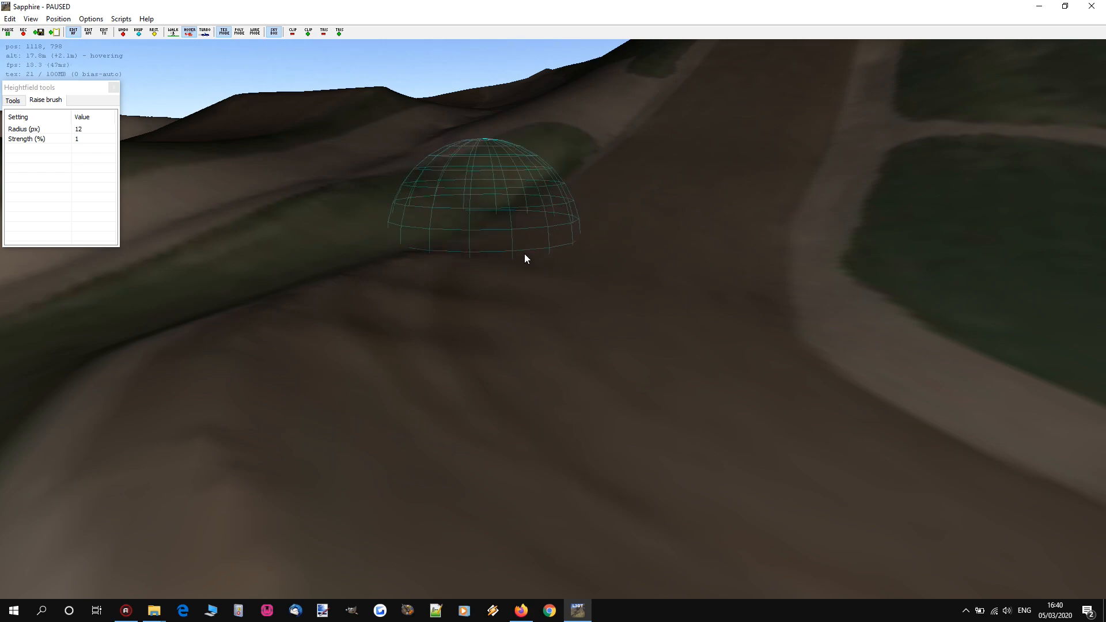
pyautogui.scroll(1, 556, 214)
pyautogui.scroll(1, 557, 215)
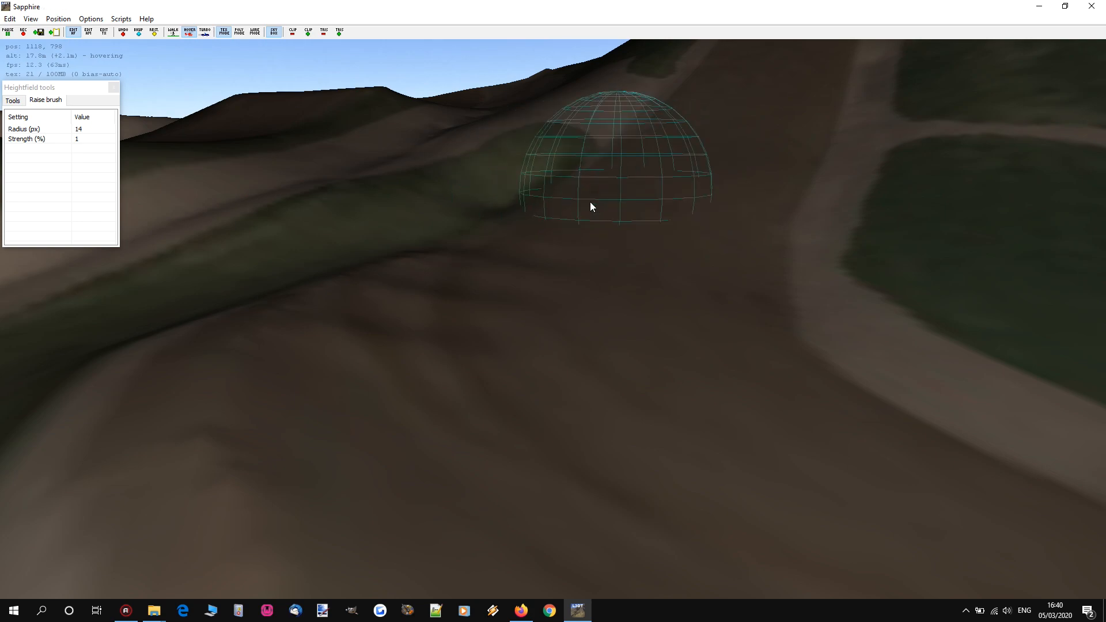
pyautogui.moveTo(558, 191); pyautogui.dragTo(562, 310, button='right')
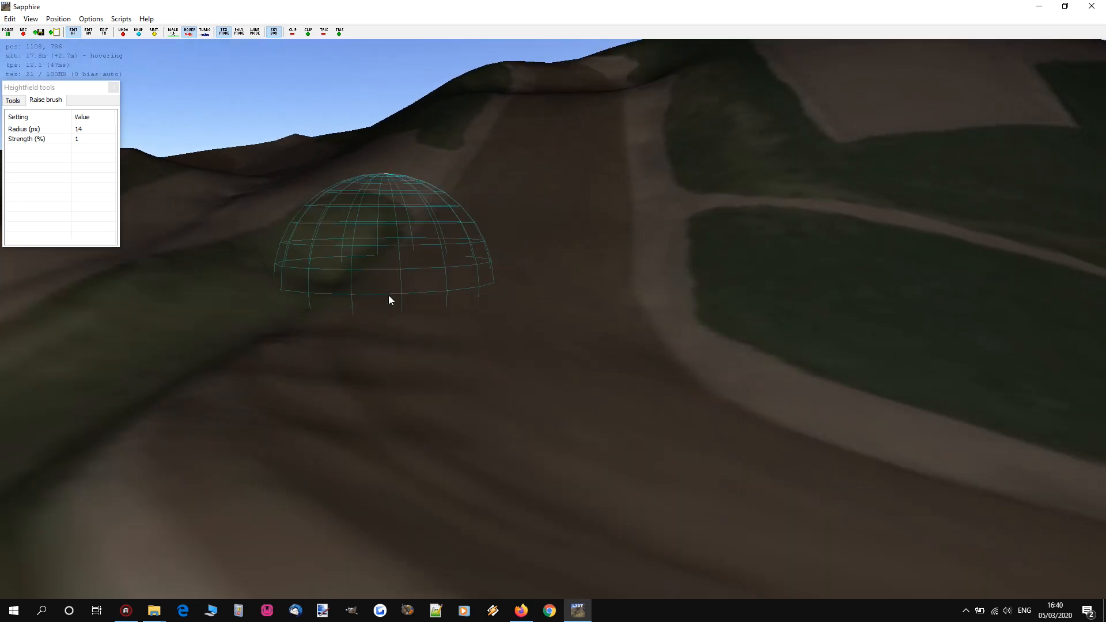
pyautogui.moveTo(585, 293); pyautogui.dragTo(431, 293)
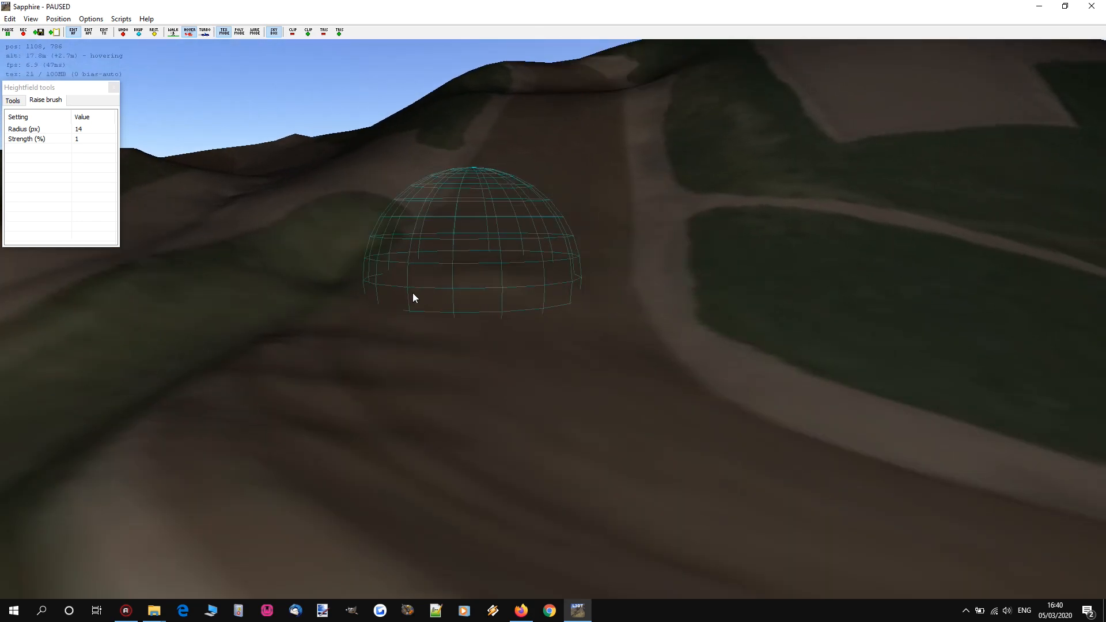
pyautogui.hotkey('ctrl', 'z')
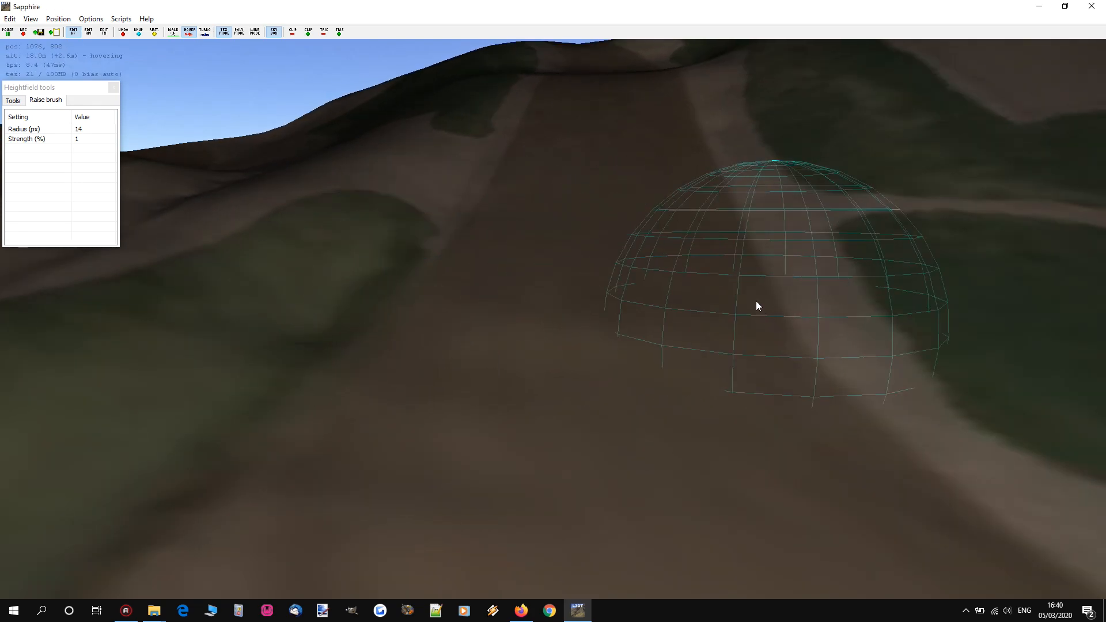
# - Examine the ridges around the bend in Polygon view, and return to Textured view
pyautogui.press('Down')
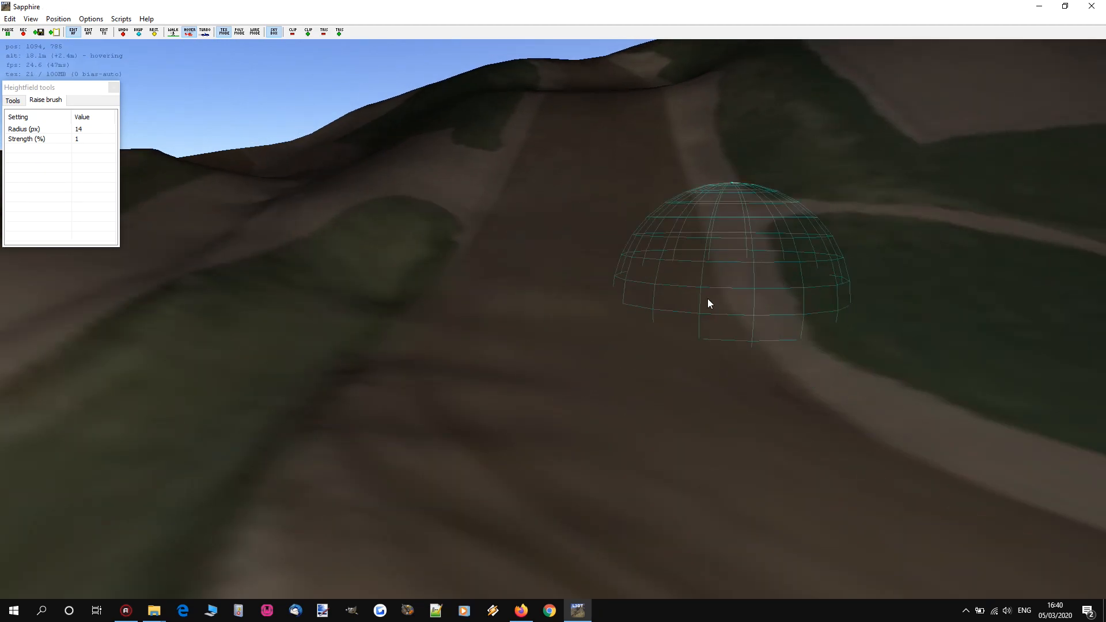
pyautogui.press('Down')
pyautogui.click(30, 18)
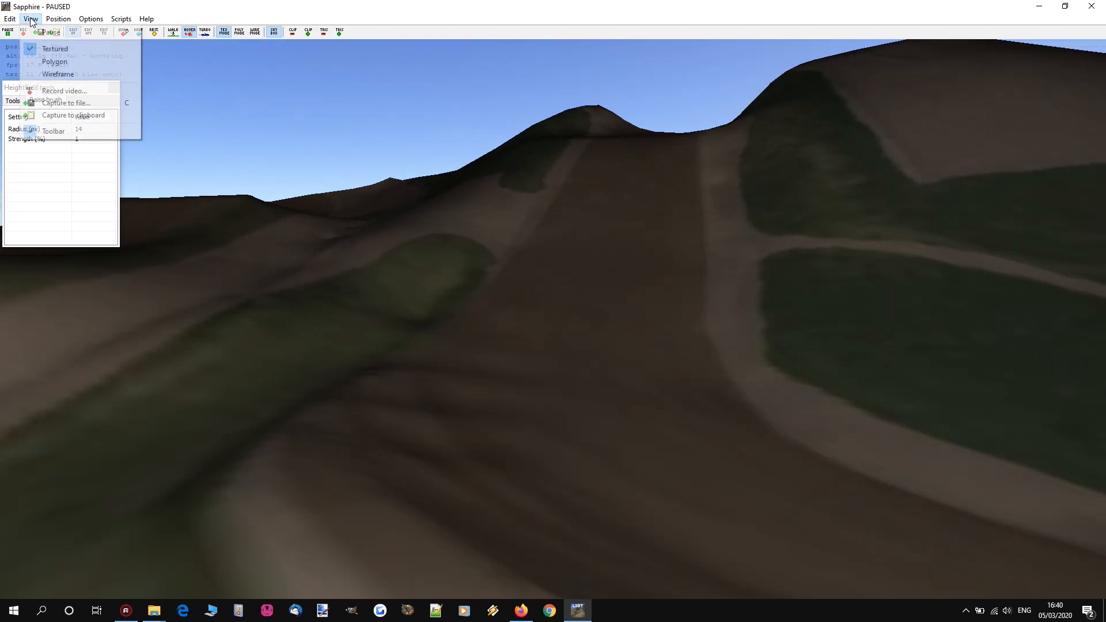
pyautogui.click(92, 59)
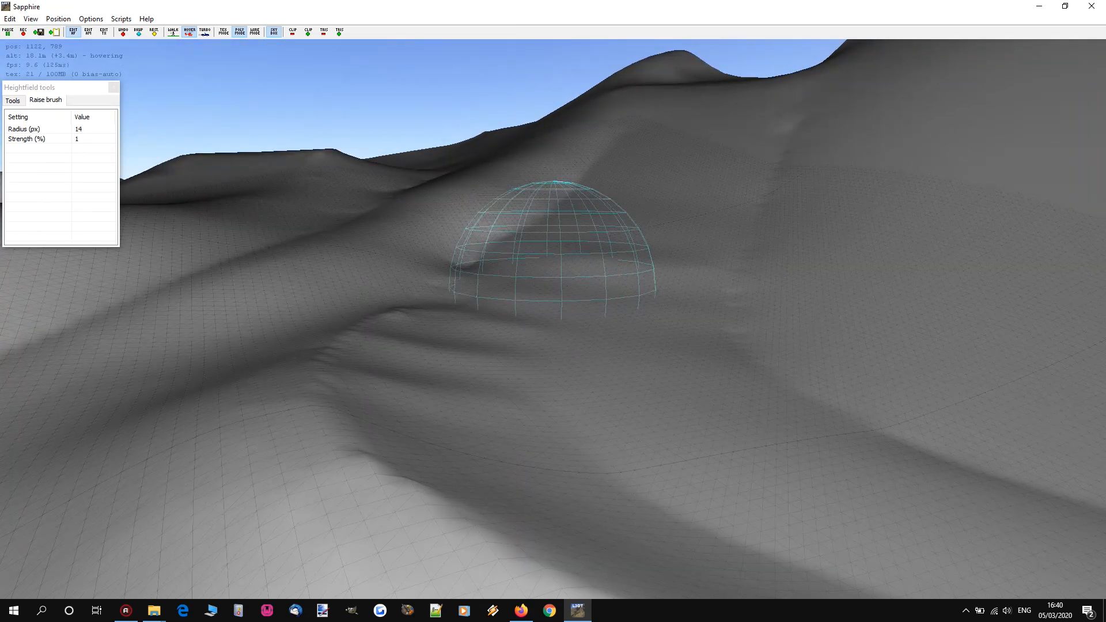
pyautogui.press('Down')
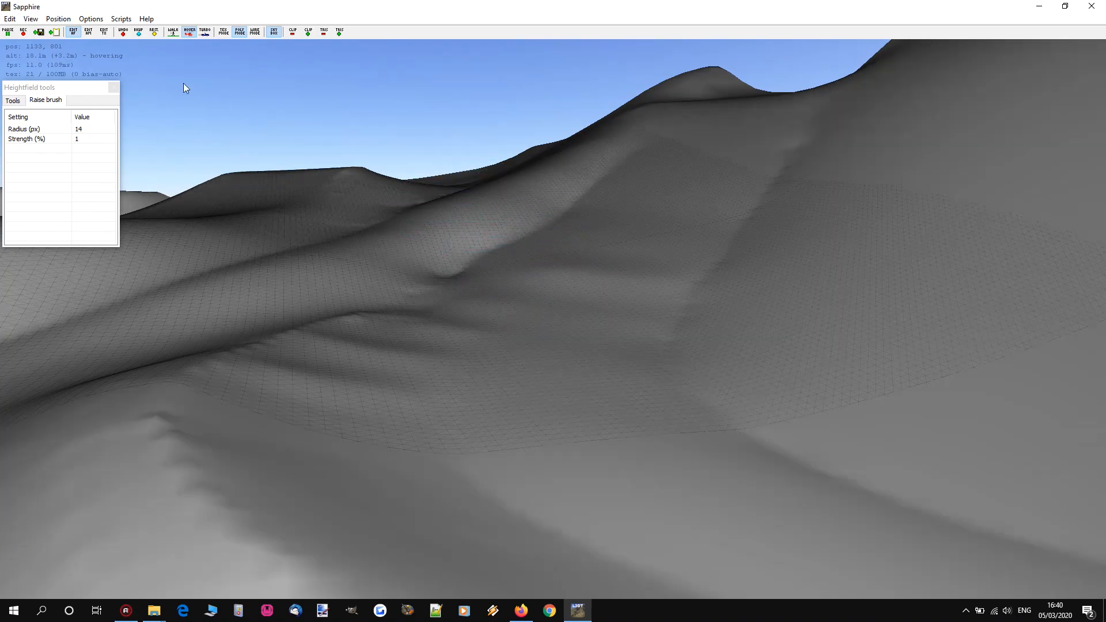
pyautogui.click(28, 20)
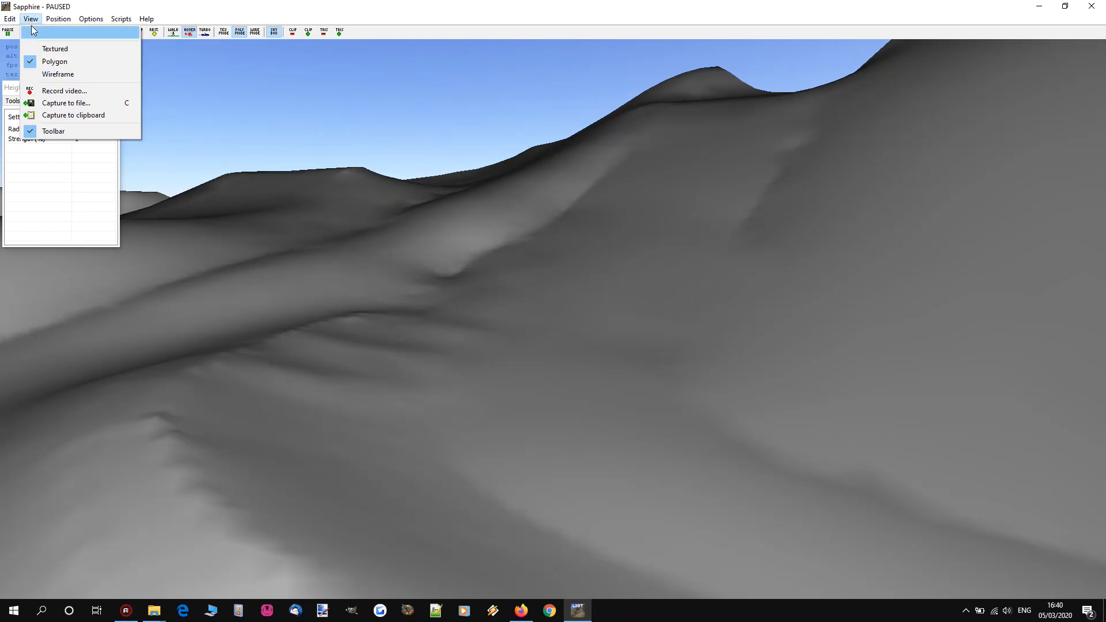
pyautogui.click(56, 49)
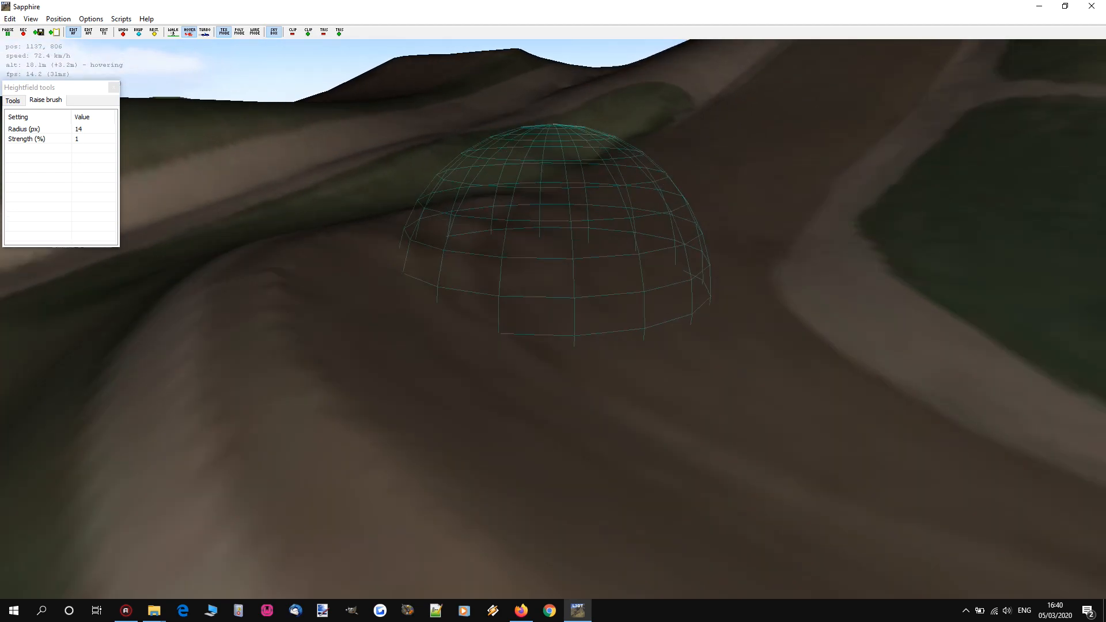
# - Fly to the dirt straight beside the steep grassy slope and select the Raise brush with a radius of 5 px
pyautogui.press('w')
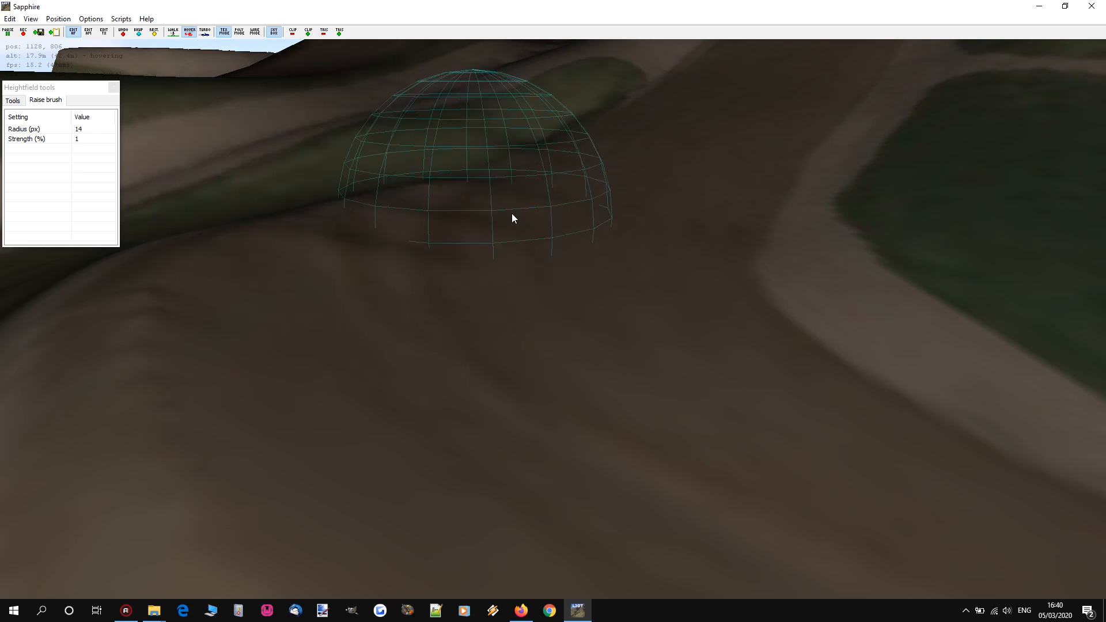
pyautogui.press('w')
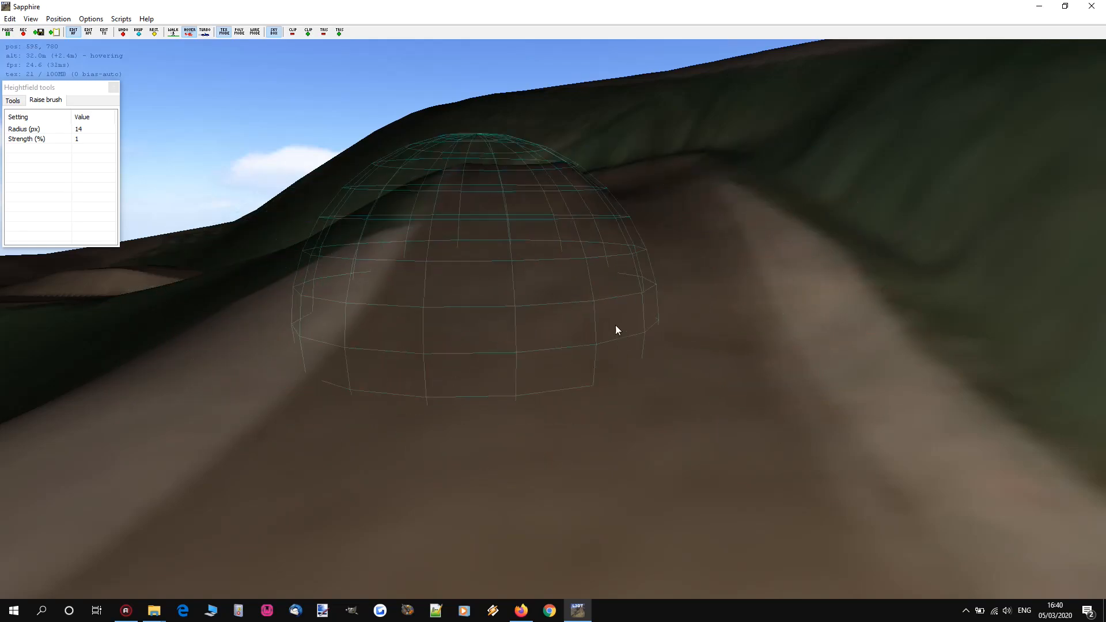
pyautogui.click(13, 100)
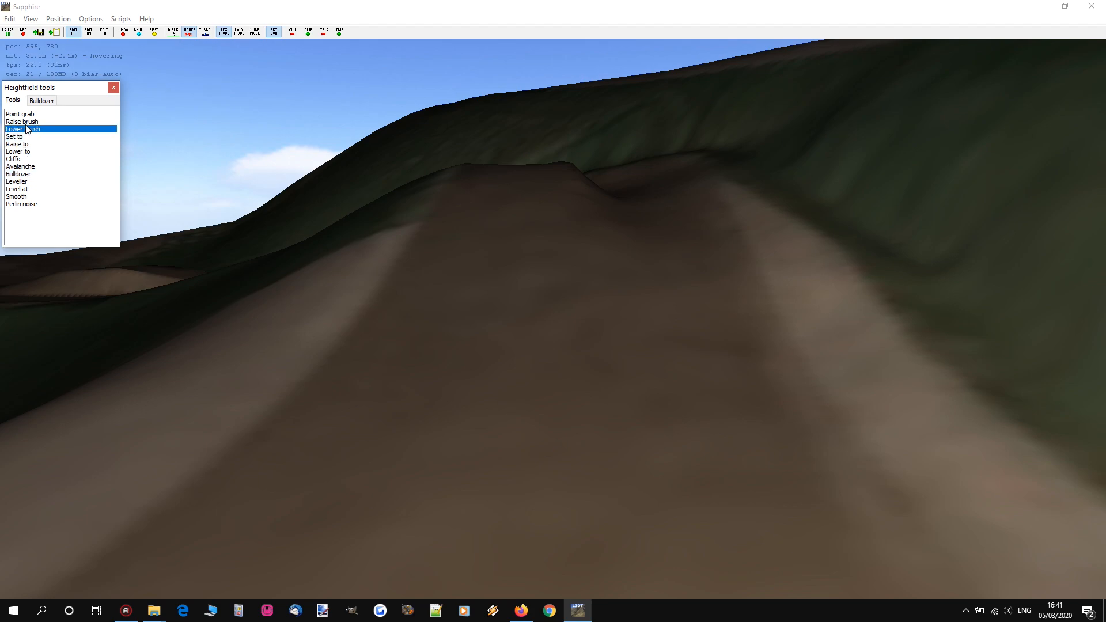
pyautogui.scroll(-11, 481, 417)
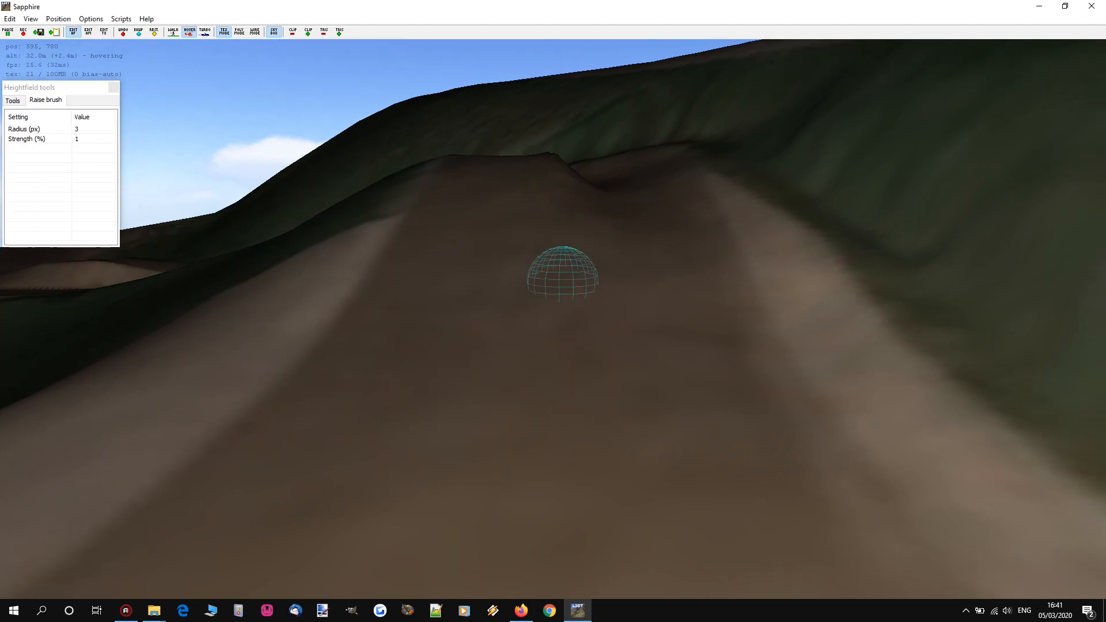
pyautogui.scroll(2, 502, 345)
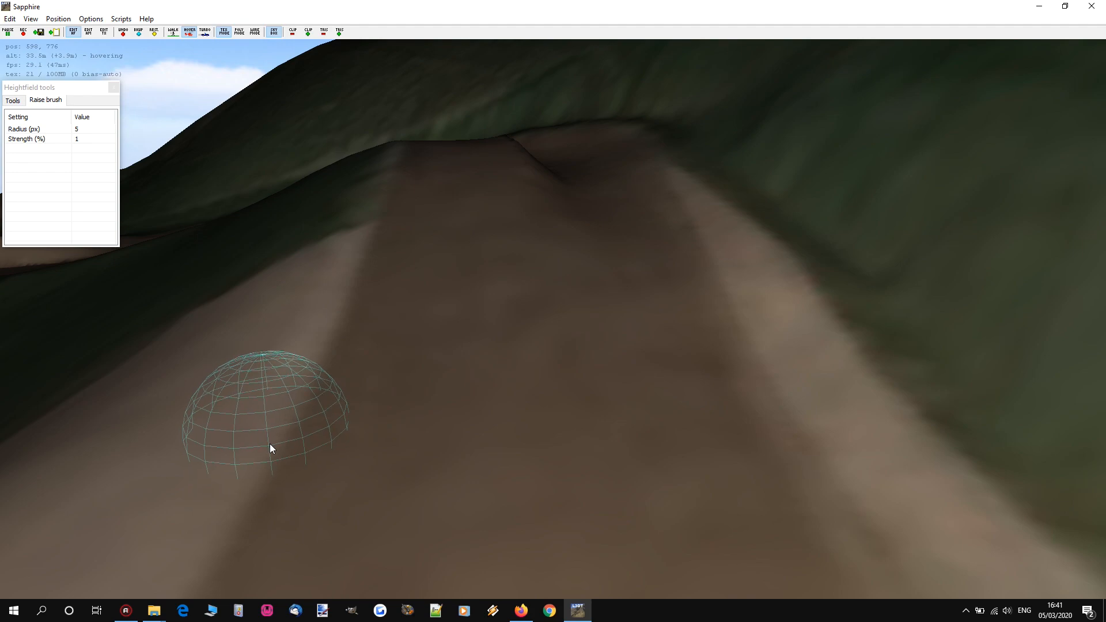
# - Raise low ridges across the dirt straight between its two pale verges with the 5 px Raise brush
pyautogui.press('d')
pyautogui.press('a')
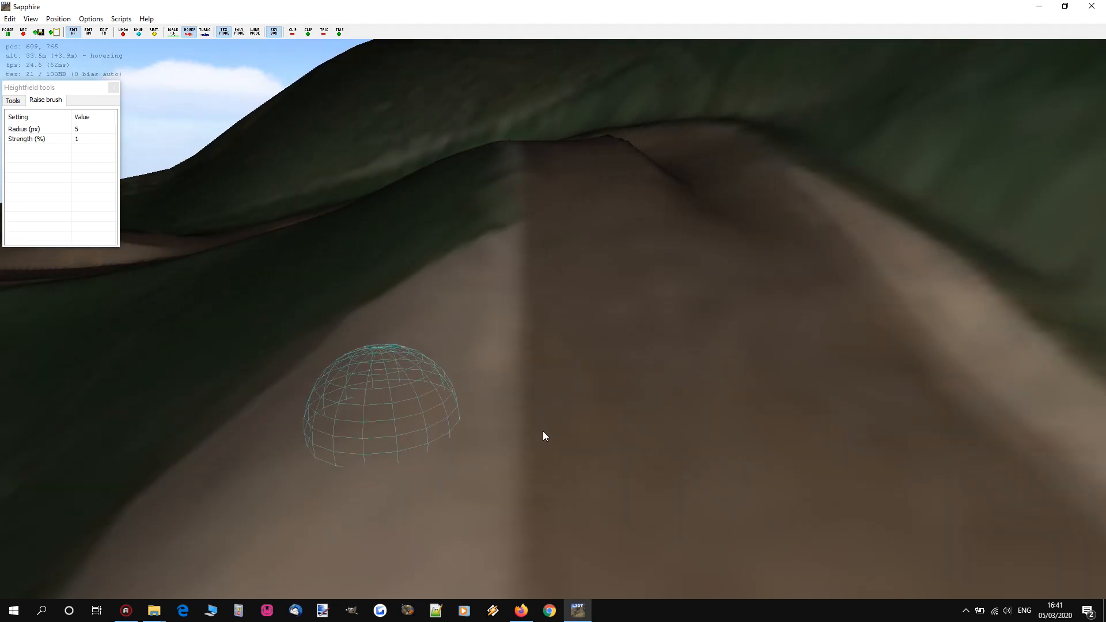
pyautogui.press('s')
pyautogui.press('d')
pyautogui.press('d')
pyautogui.press('a')
pyautogui.press('a')
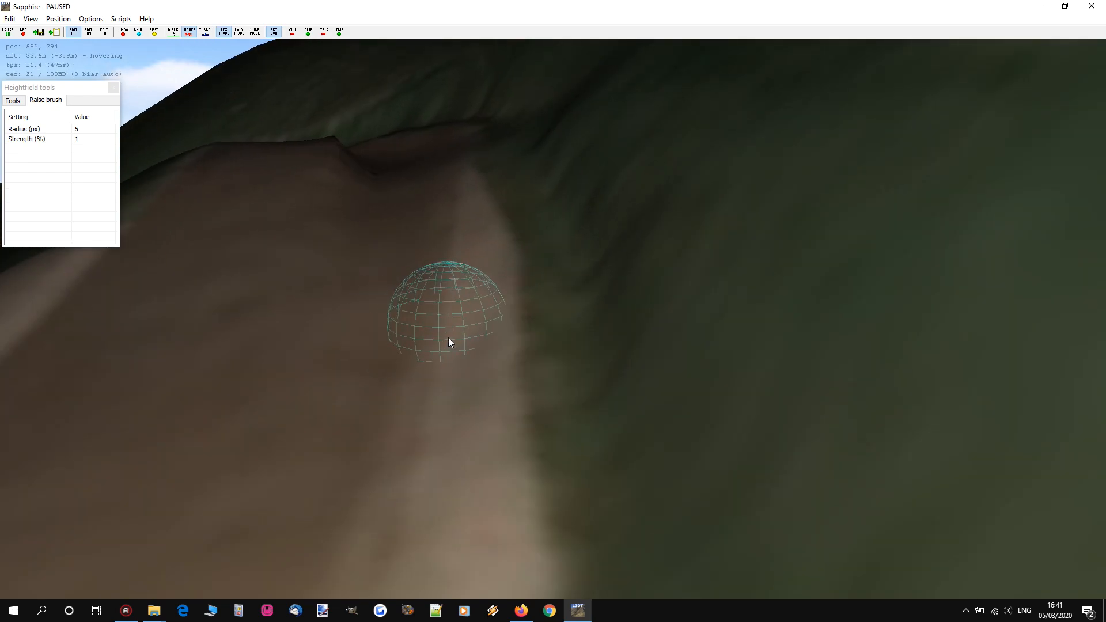
pyautogui.press('a')
pyautogui.press('d')
pyautogui.press('a')
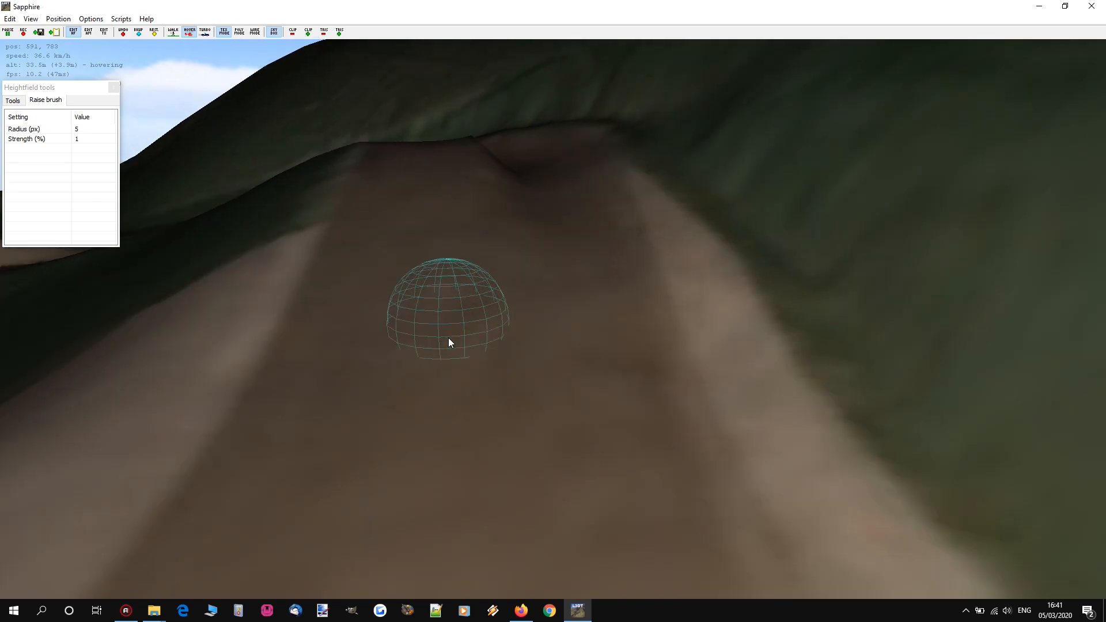
pyautogui.press('a')
pyautogui.press('d')
pyautogui.press('a')
pyautogui.press('d')
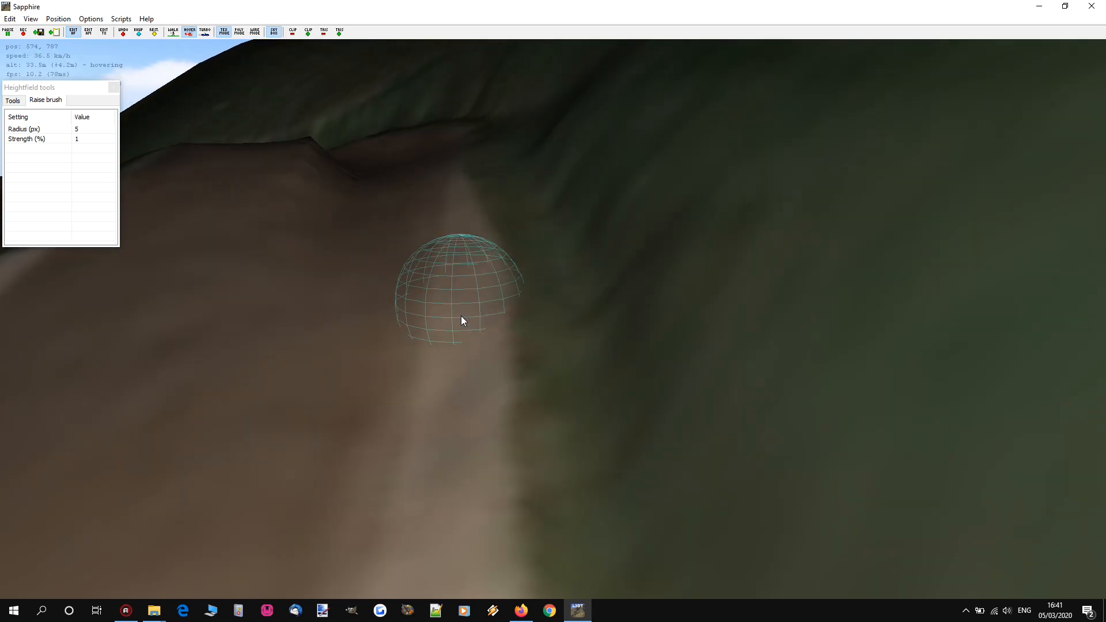
pyautogui.press('a')
pyautogui.moveTo(460, 316)
pyautogui.mouseDown(button='right')
pyautogui.moveTo(571, 308)
pyautogui.moveTo(554, 311)
pyautogui.mouseUp(button='right')
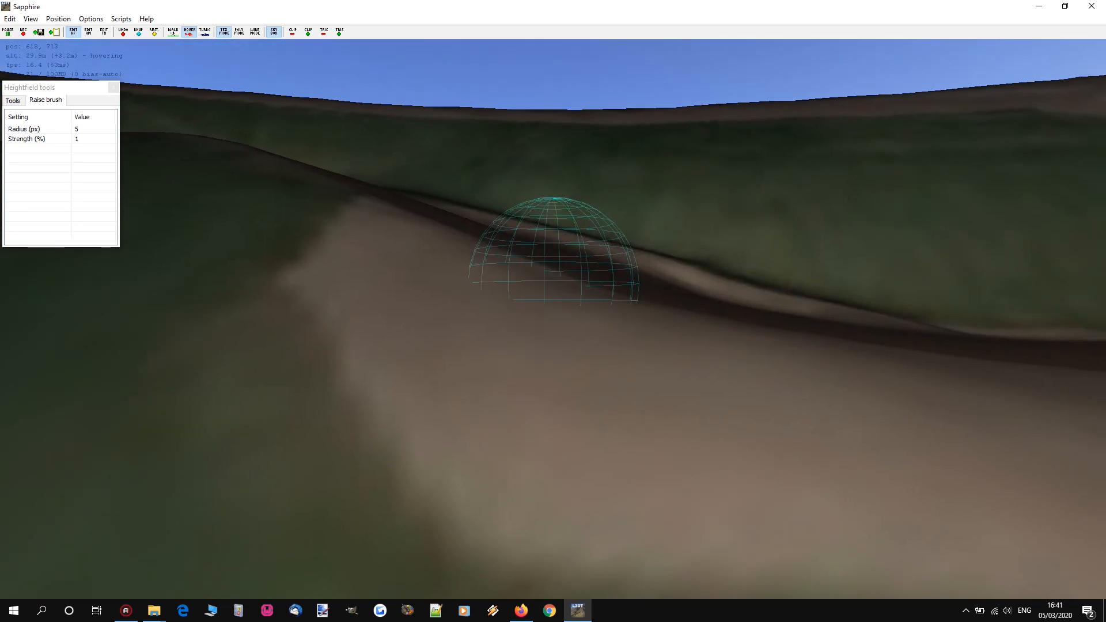
pyautogui.press('d')
pyautogui.moveTo(531, 274); pyautogui.dragTo(550, 282, button='right')
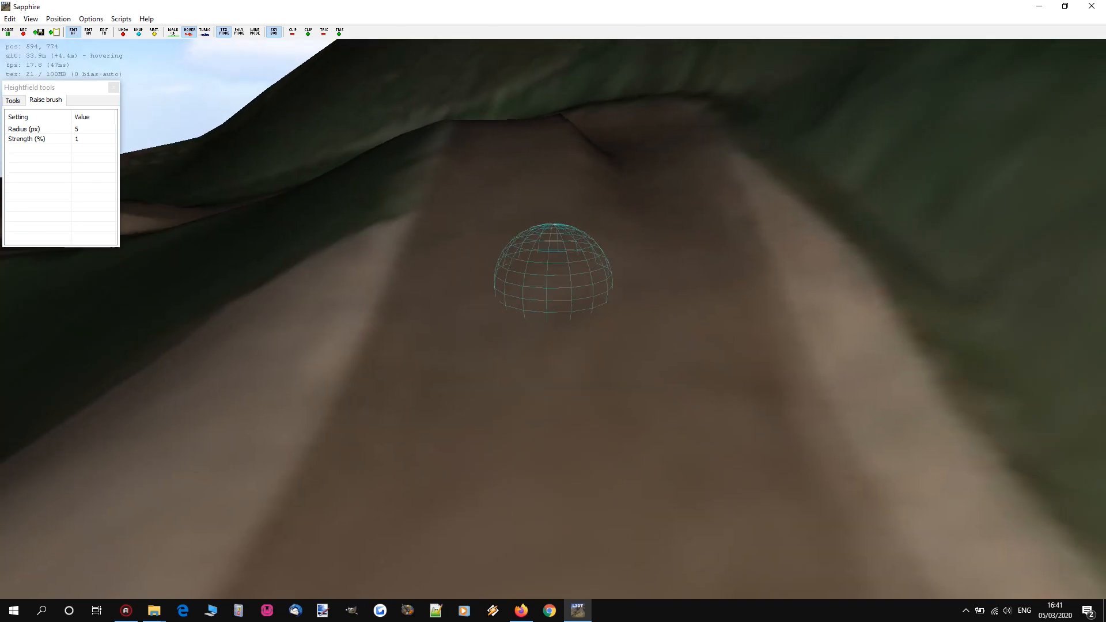
# - Raise further ridges across the straight with brush radii of 6 and 7 px, switching to Polygon view between them
pyautogui.scroll(1, 299, 349)
pyautogui.moveTo(311, 344); pyautogui.dragTo(850, 336)
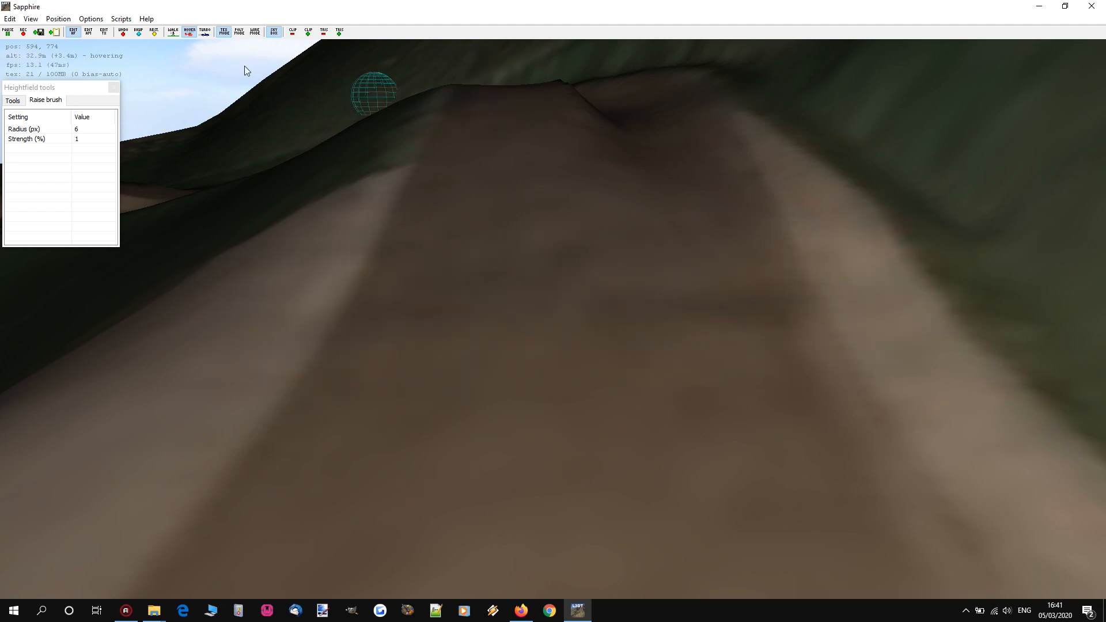
pyautogui.click(55, 60)
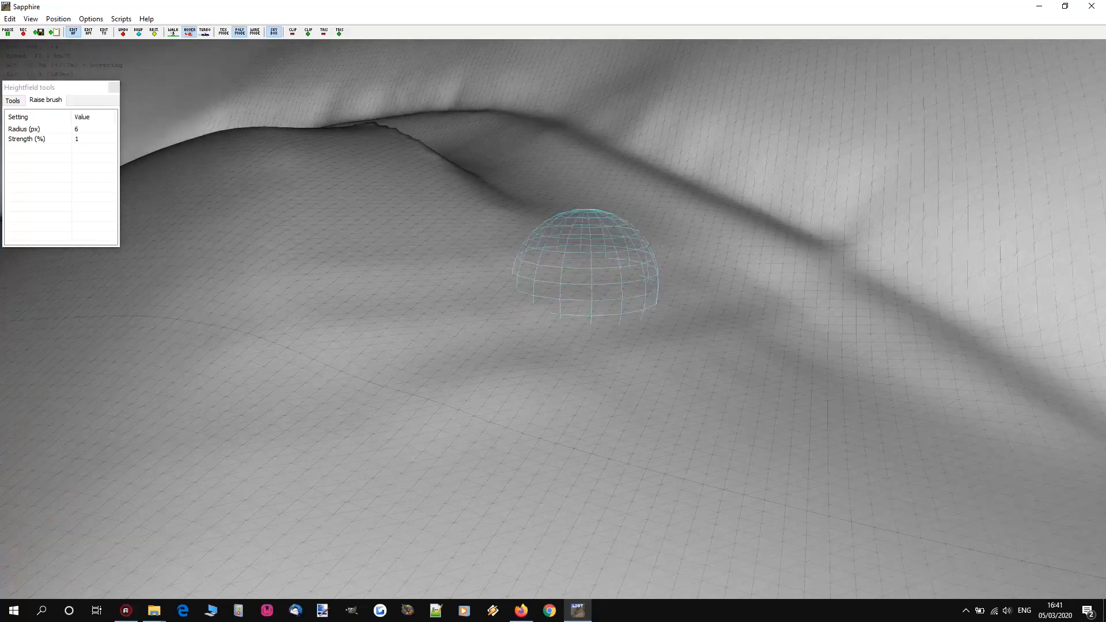
pyautogui.moveTo(591, 317)
pyautogui.mouseDown(button='right')
pyautogui.moveTo(507, 308)
pyautogui.moveTo(553, 320)
pyautogui.moveTo(526, 296)
pyautogui.mouseUp(button='right')
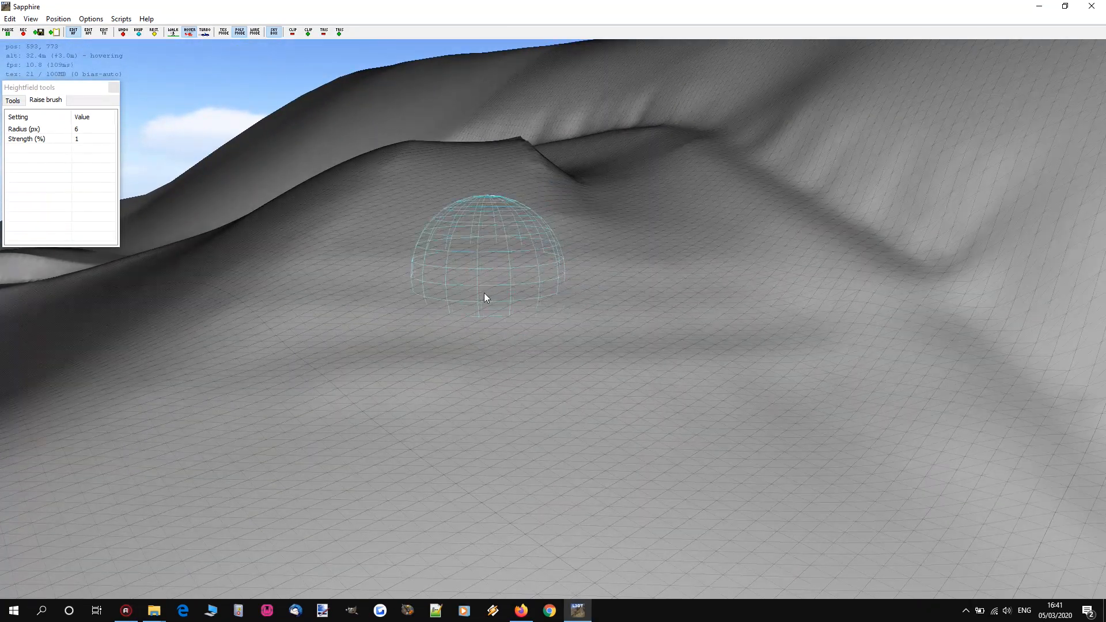
pyautogui.scroll(1, 482, 294)
pyautogui.moveTo(285, 303); pyautogui.dragTo(553, 298)
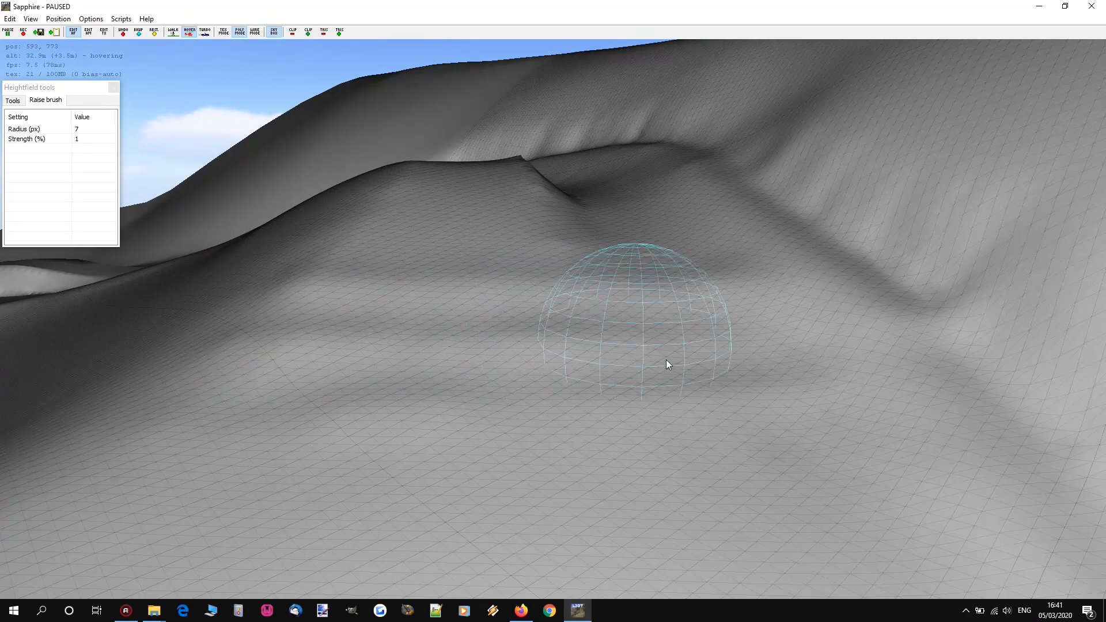
# - Reduce the Raise brush radius to 6 px, try a stroke below the crest ahead, and undo it
pyautogui.press('s')
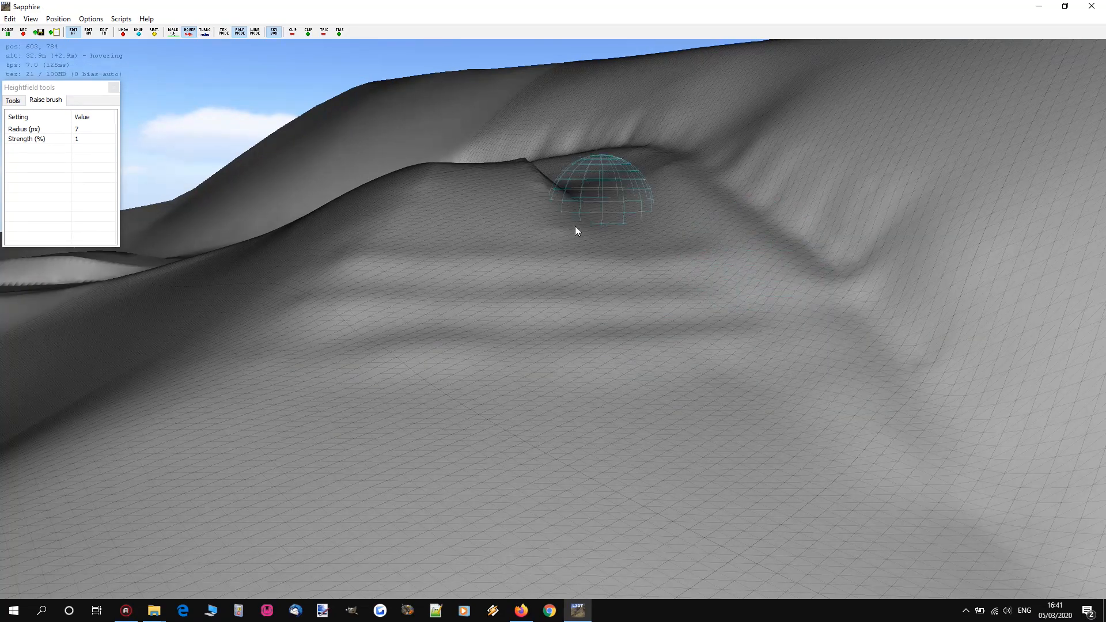
pyautogui.press('w')
pyautogui.scroll(-1, 450, 298)
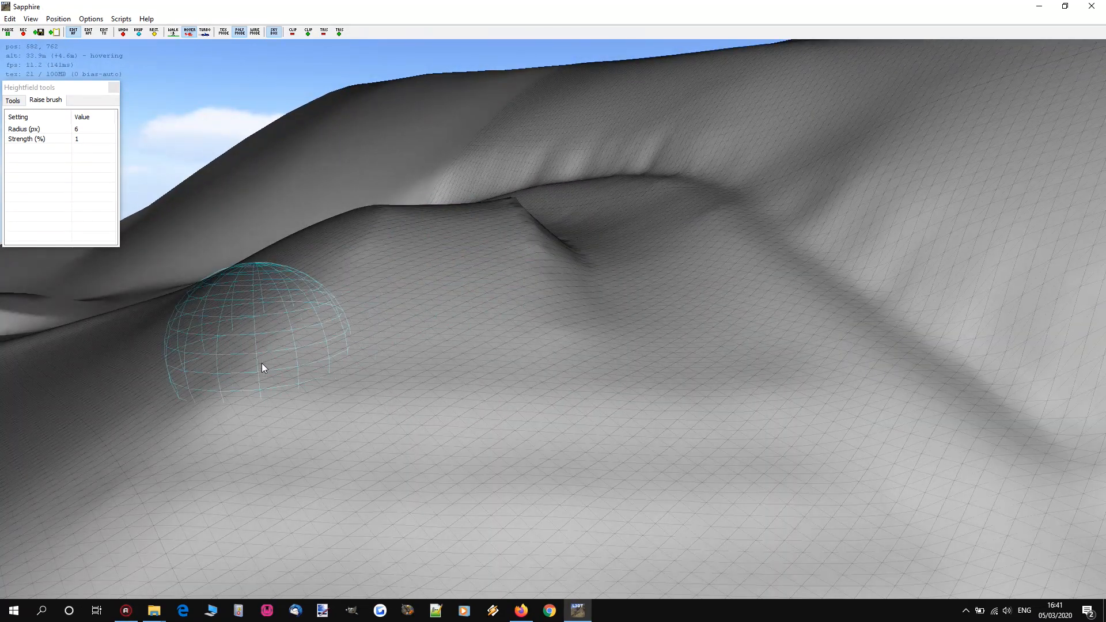
pyautogui.moveTo(427, 355)
pyautogui.mouseDown()
pyautogui.moveTo(532, 348)
pyautogui.moveTo(418, 326)
pyautogui.moveTo(392, 307)
pyautogui.mouseUp()
pyautogui.hotkey('ctrl', 'z')
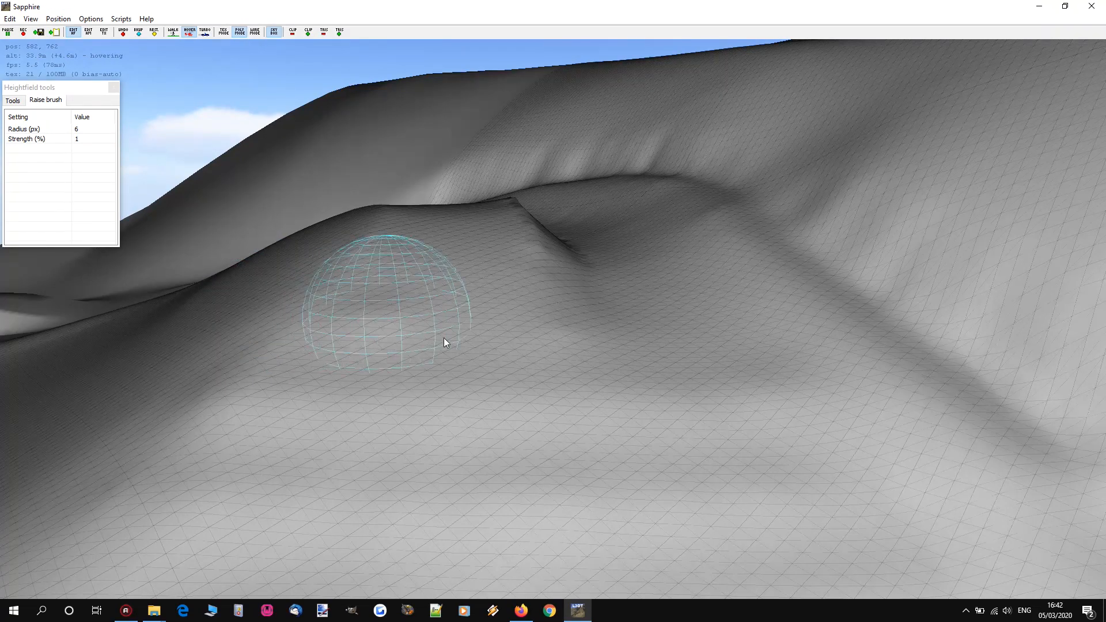
# - Raise additional ridges on the straight with the 6 px brush, toward the crest and on the near side of the bumps
pyautogui.press('w')
pyautogui.press('a')
pyautogui.press('a')
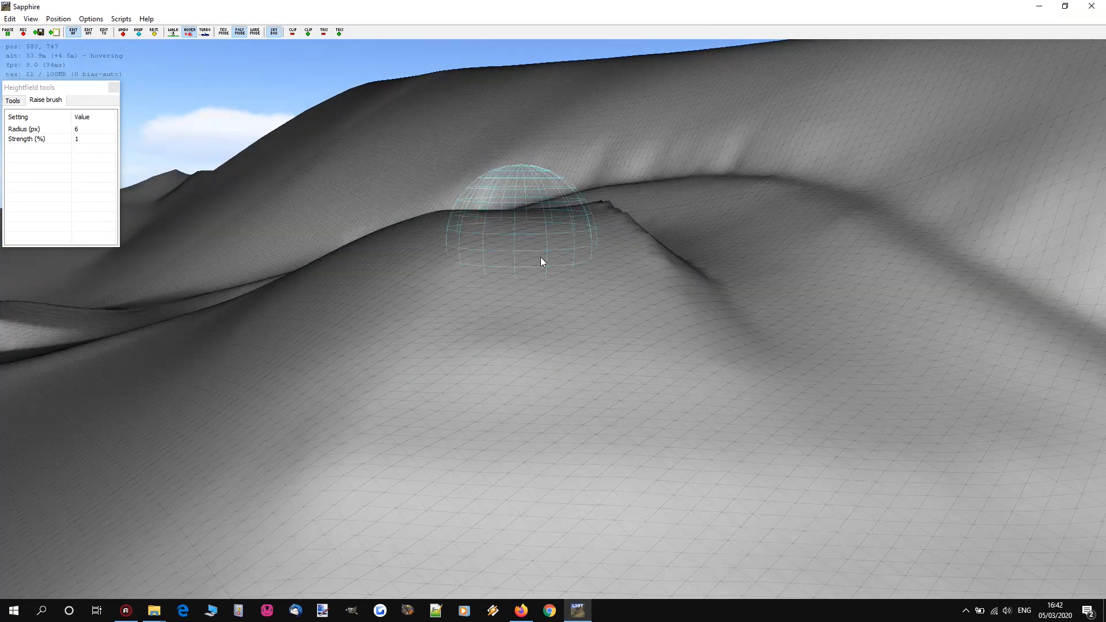
pyautogui.press('s')
pyautogui.press('d')
pyautogui.press('d')
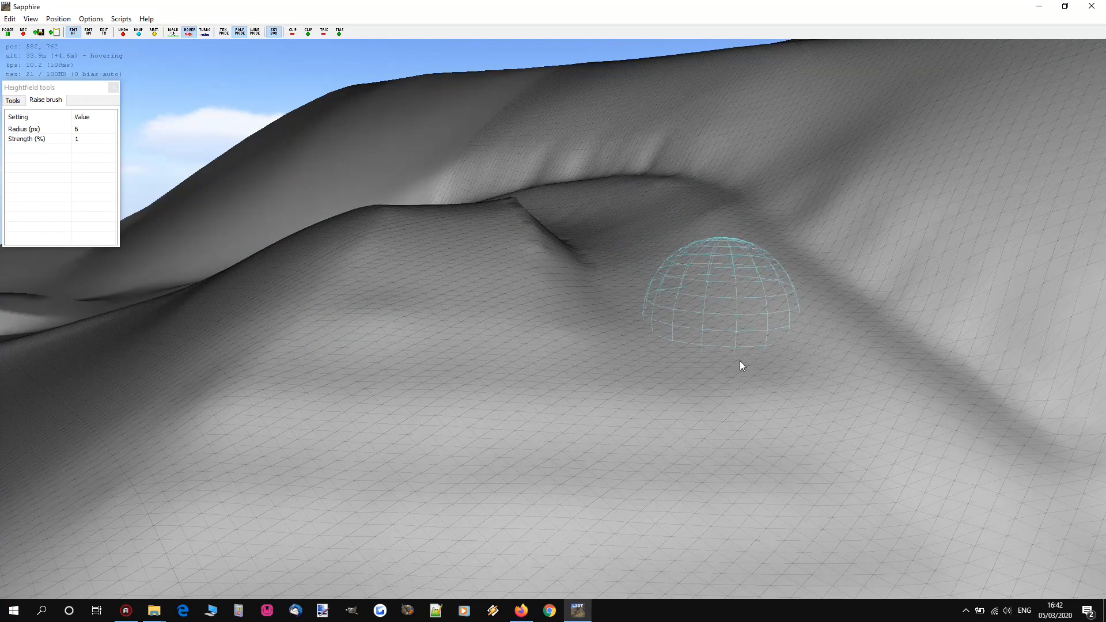
pyautogui.press('s')
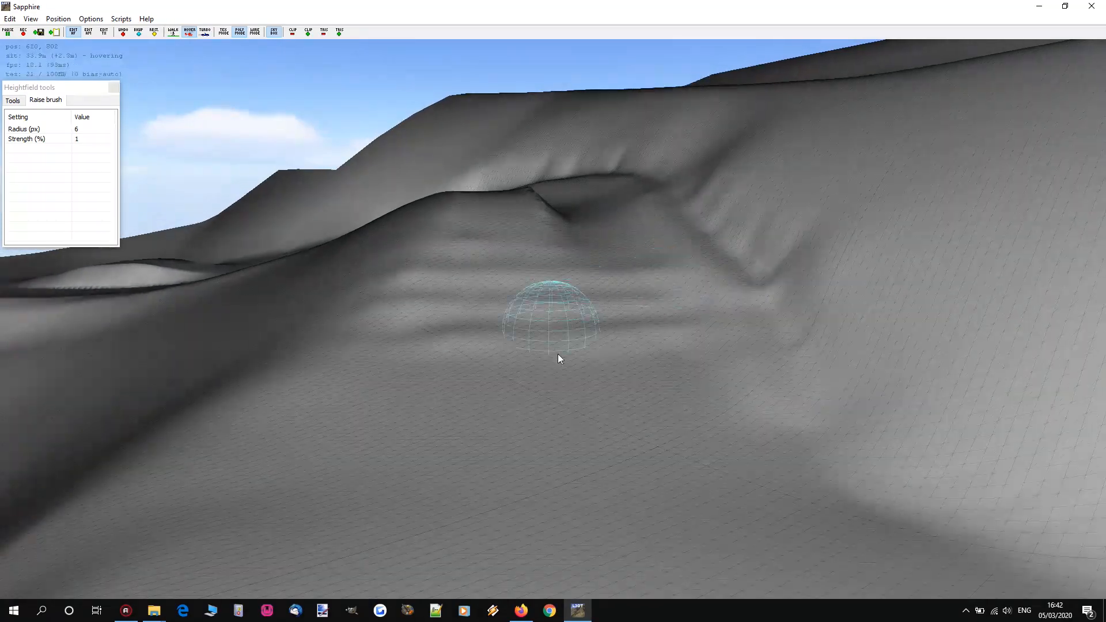
pyautogui.press('a')
pyautogui.press('w')
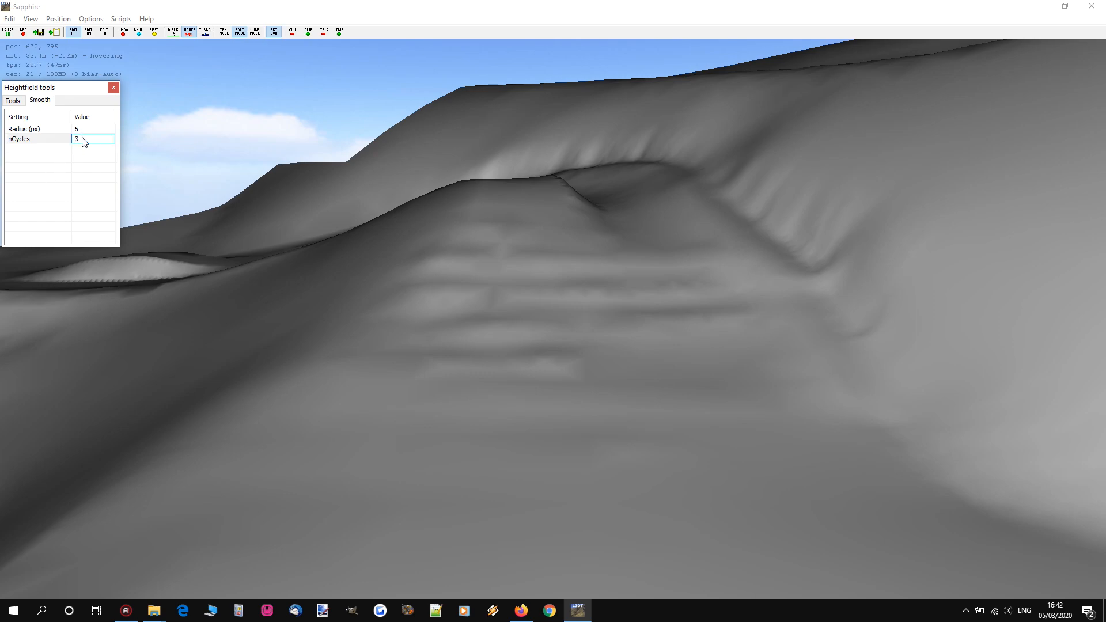
# - Smooth the row of ridges on the straight with the Smooth brush at radius 15 px and nCycles 1
pyautogui.scroll(9, 553, 461)
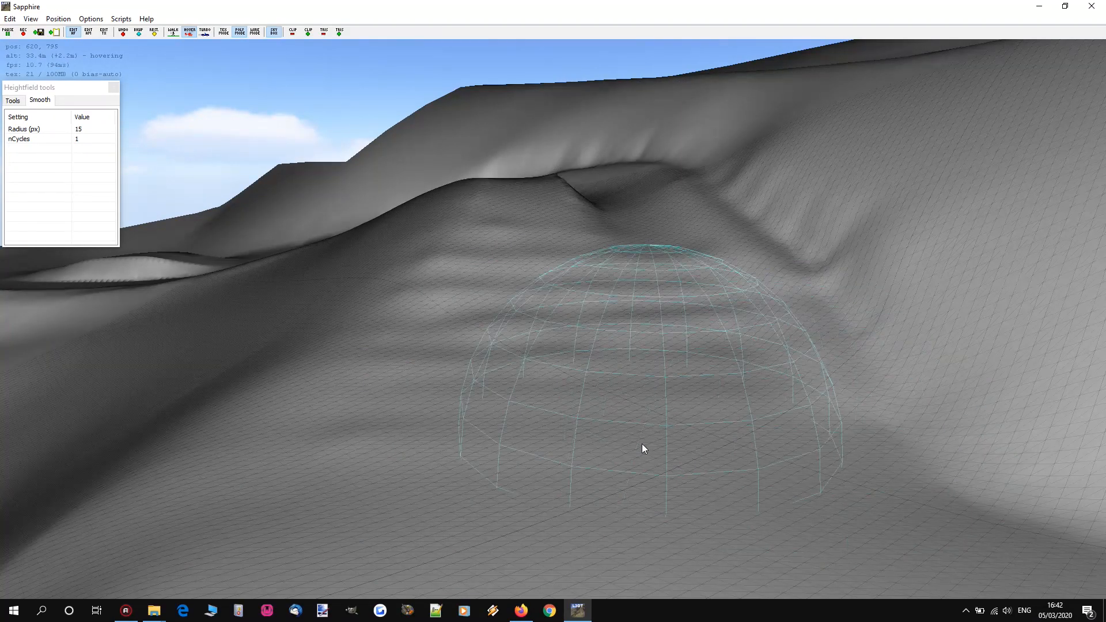
pyautogui.press('w')
pyautogui.moveTo(703, 328); pyautogui.dragTo(806, 314, button='right')
pyautogui.press('s')
pyautogui.moveTo(567, 277)
pyautogui.mouseDown(button='right')
pyautogui.moveTo(559, 272)
pyautogui.moveTo(619, 276)
pyautogui.moveTo(432, 271)
pyautogui.moveTo(553, 274)
pyautogui.moveTo(548, 256)
pyautogui.moveTo(441, 245)
pyautogui.moveTo(550, 237)
pyautogui.moveTo(554, 277)
pyautogui.moveTo(499, 247)
pyautogui.moveTo(550, 248)
pyautogui.moveTo(552, 236)
pyautogui.moveTo(581, 282)
pyautogui.moveTo(531, 242)
pyautogui.moveTo(544, 239)
pyautogui.mouseUp(button='right')
pyautogui.press('w')
pyautogui.press('w')
pyautogui.press('s')
pyautogui.press('w')
pyautogui.press('w')
pyautogui.press('s')
# - Return to Textured view and inspect the track from the smoothed straight over the jump to the next wide bend
pyautogui.click(44, 51)
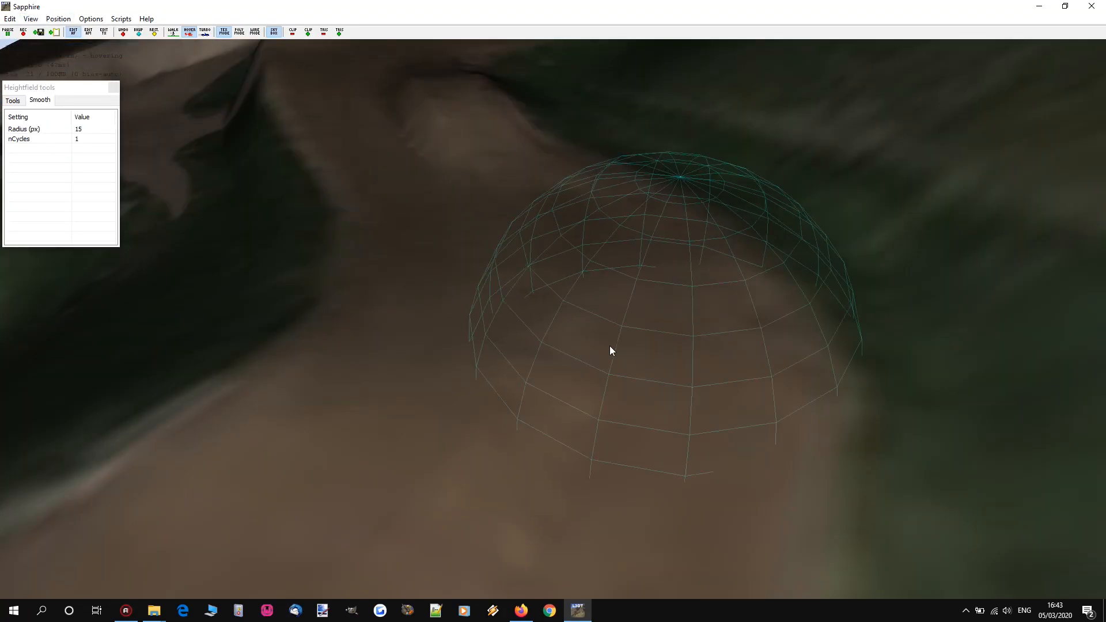
pyautogui.moveTo(329, 459); pyautogui.dragTo(553, 259, button='right')
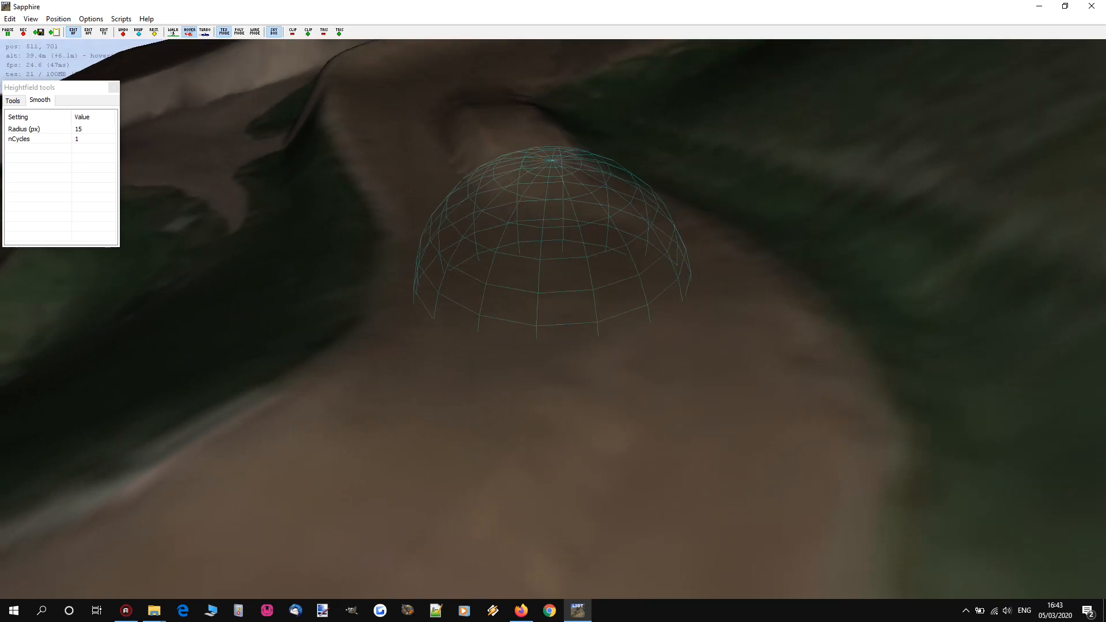
pyautogui.press('w')
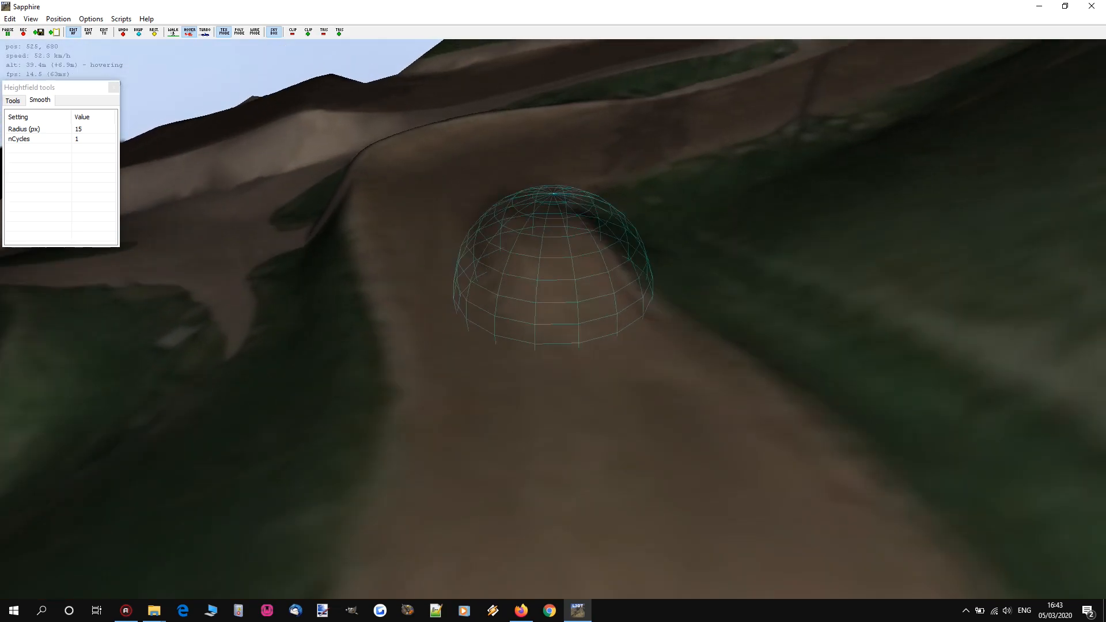
pyautogui.press('w')
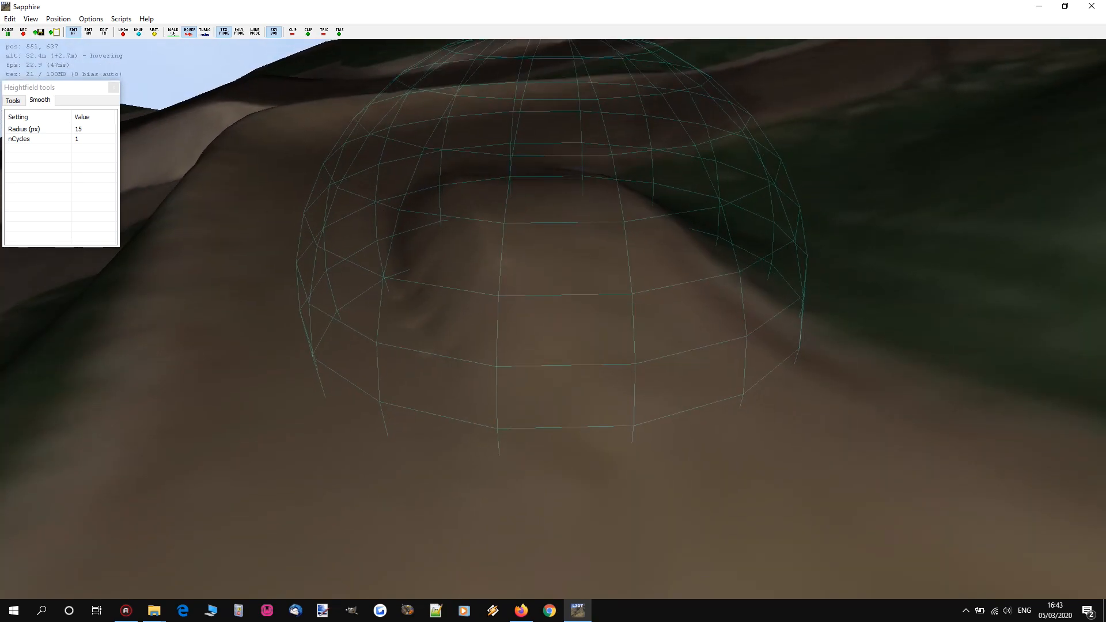
pyautogui.press('w')
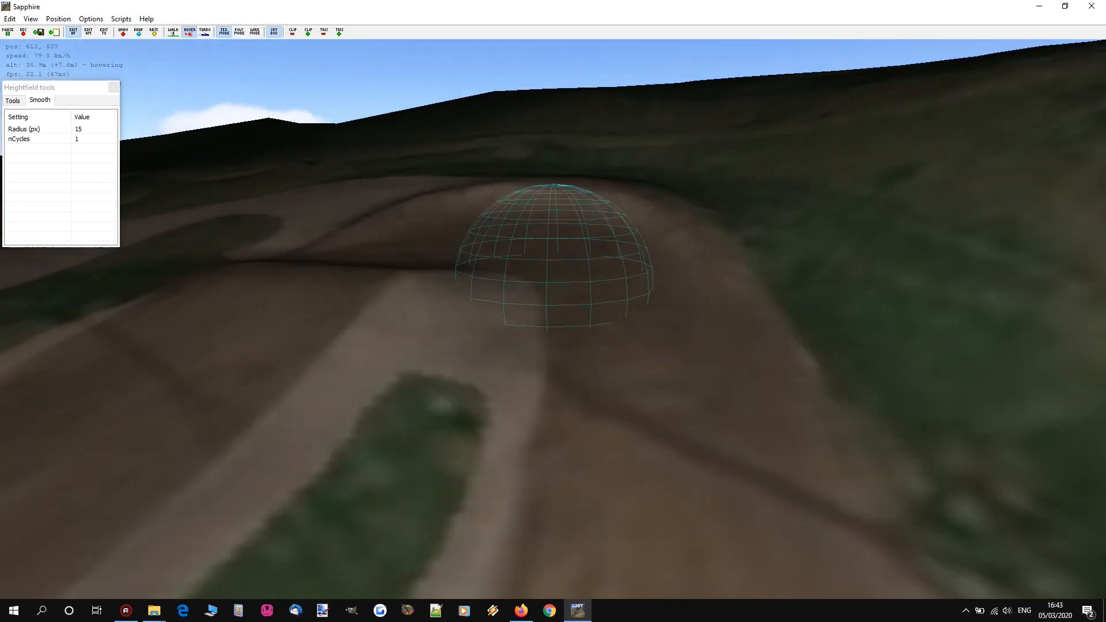
pyautogui.press('w')
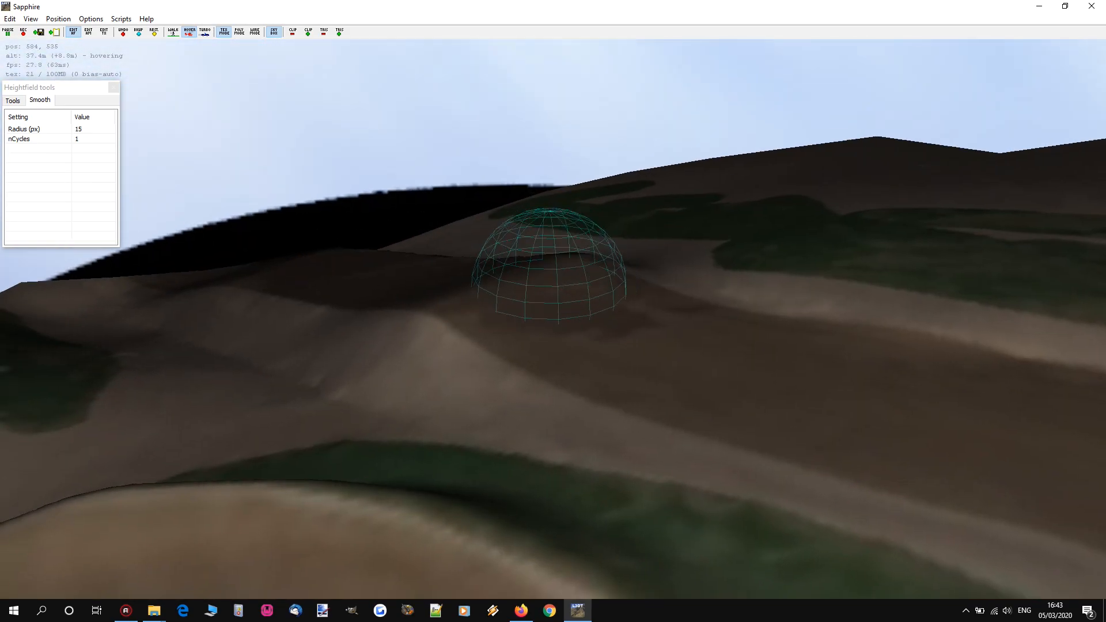
pyautogui.press('w')
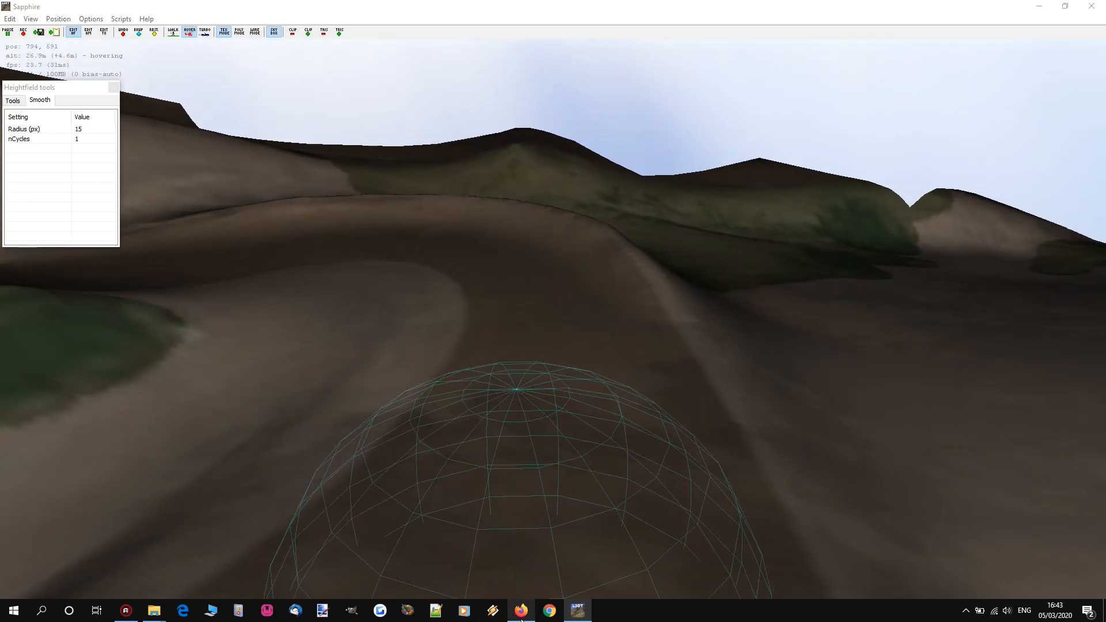
# - Compare the wide bend with the MXGP of Italy 2014 race replay in Firefox, viewing the terrain from the matching angle
pyautogui.click(521, 611)
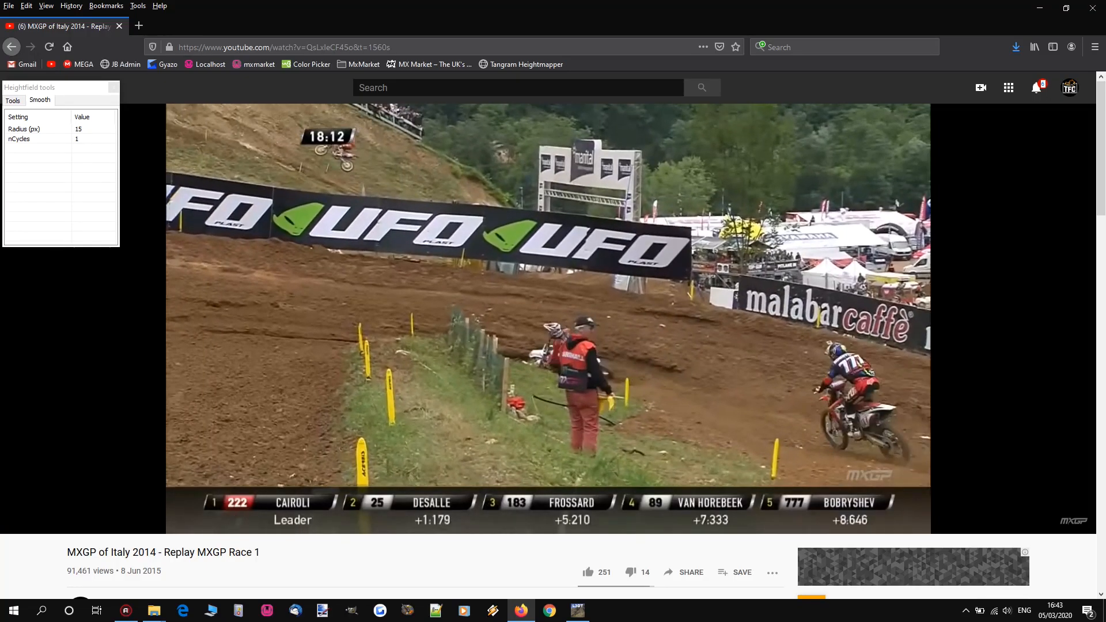
pyautogui.click(1037, 8)
pyautogui.moveTo(393, 298)
pyautogui.mouseDown(button='right')
pyautogui.moveTo(551, 306)
pyautogui.moveTo(503, 284)
pyautogui.moveTo(518, 276)
pyautogui.moveTo(507, 275)
pyautogui.mouseUp(button='right')
pyautogui.press('w')
pyautogui.press('a')
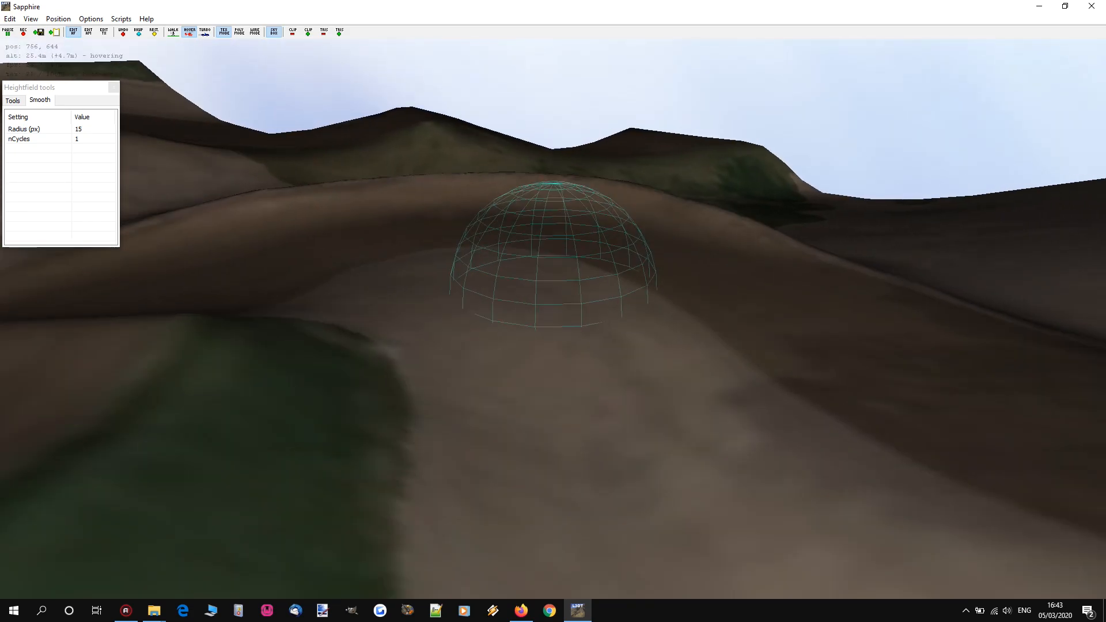
pyautogui.press('s')
pyautogui.press('w')
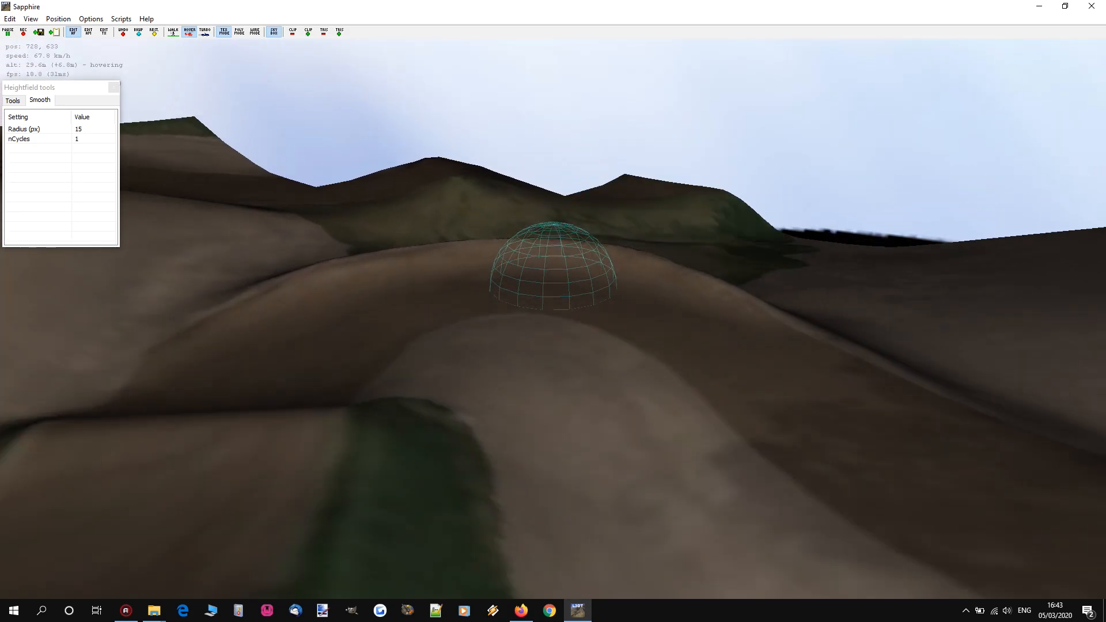
pyautogui.click(521, 612)
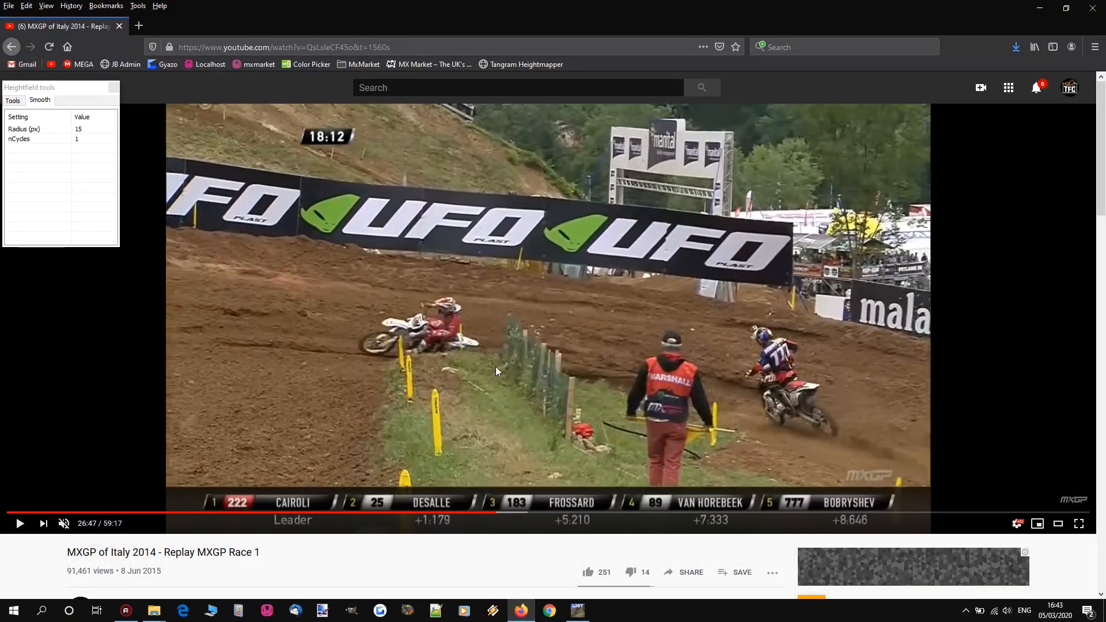
pyautogui.moveTo(522, 615)
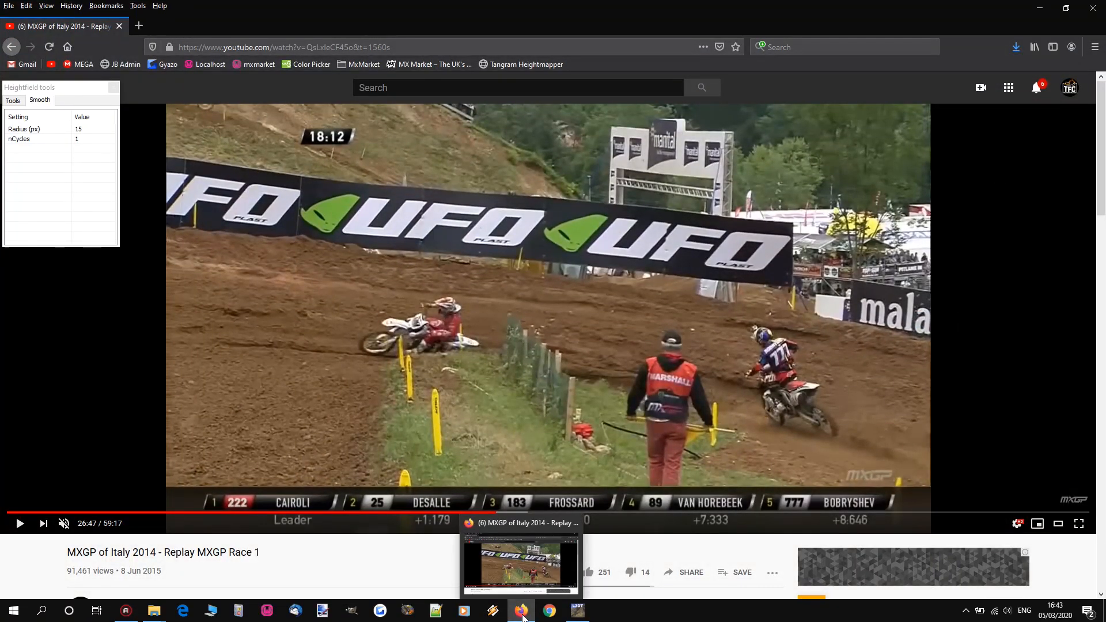
# - Return to the Sapphire terrain view and raise ridges across the wide bend's entry with the Raise brush at radius 9 px and strength 1%
pyautogui.click(522, 611)
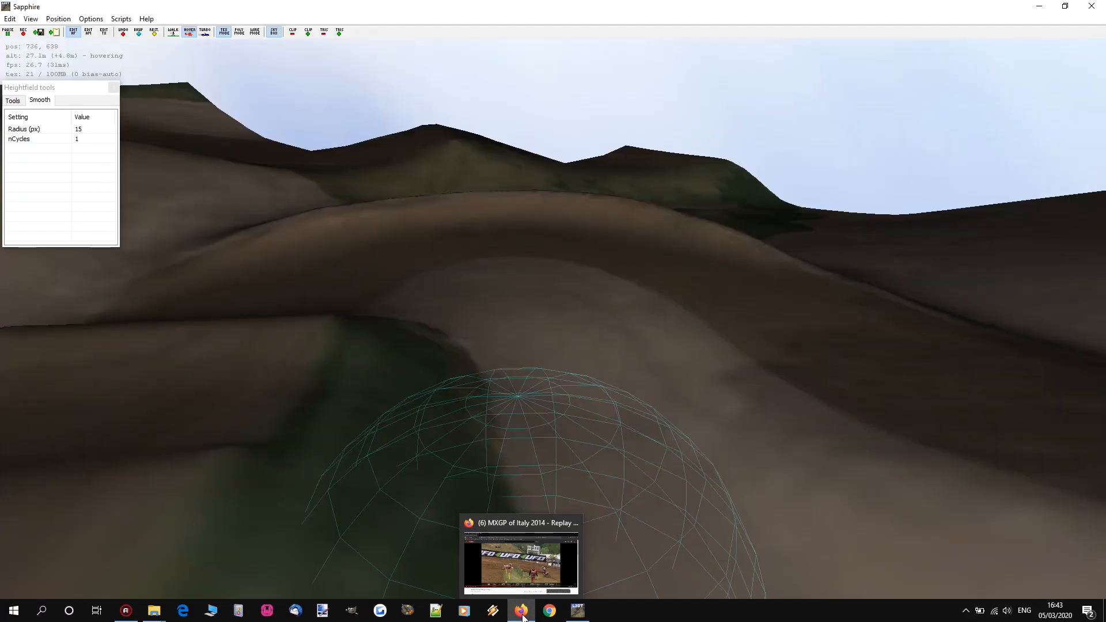
pyautogui.press('w')
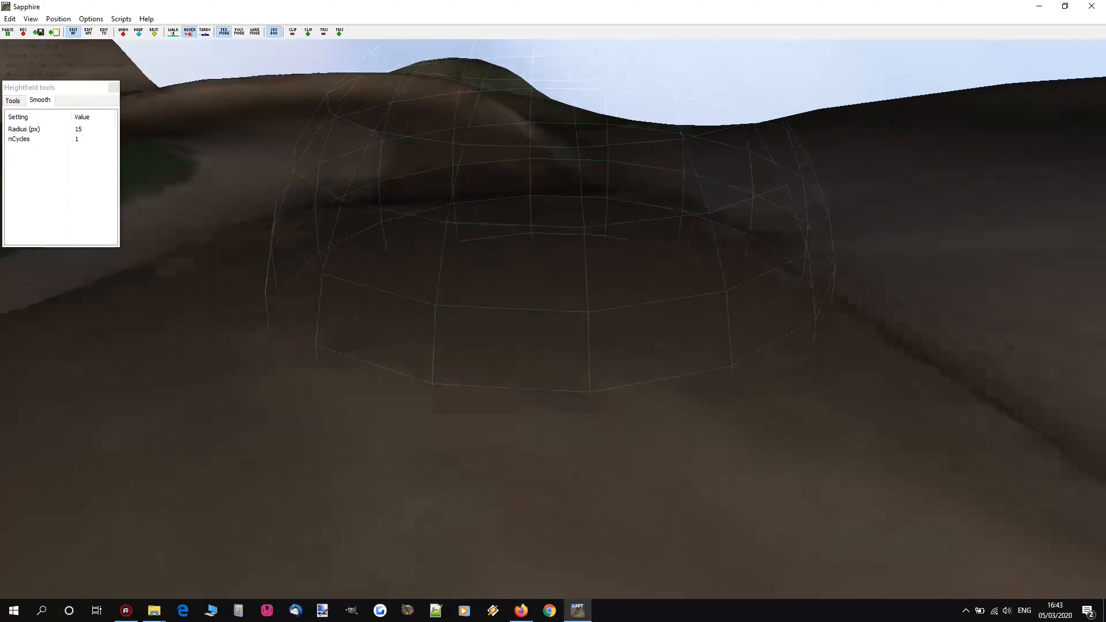
pyautogui.press('w')
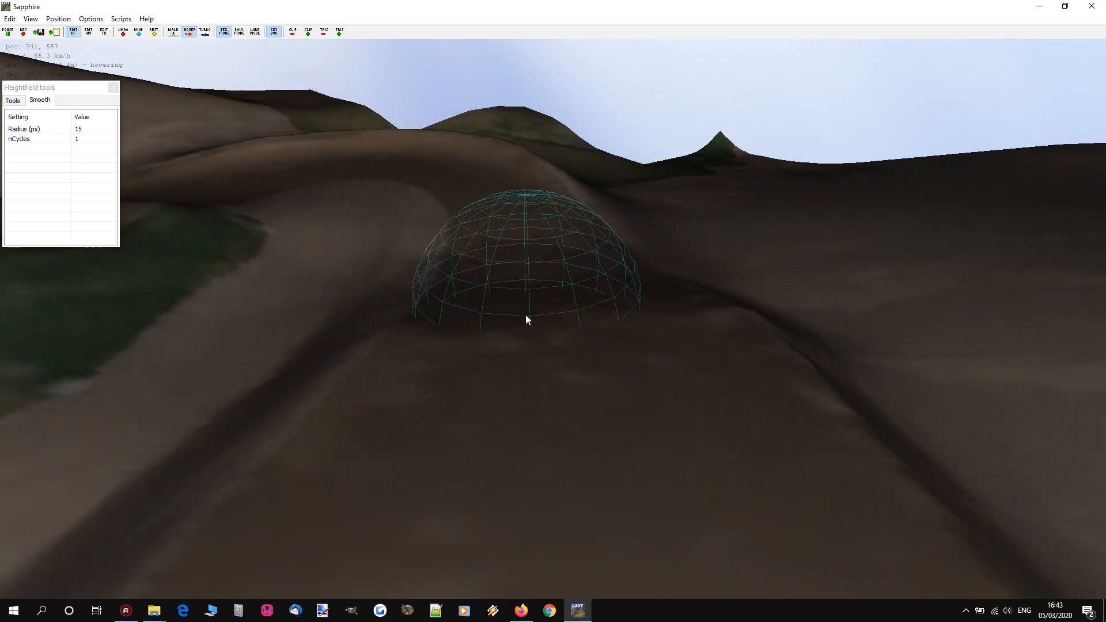
pyautogui.press('w')
pyautogui.moveTo(526, 315)
pyautogui.mouseDown(button='right')
pyautogui.moveTo(568, 315)
pyautogui.moveTo(553, 319)
pyautogui.mouseUp(button='right')
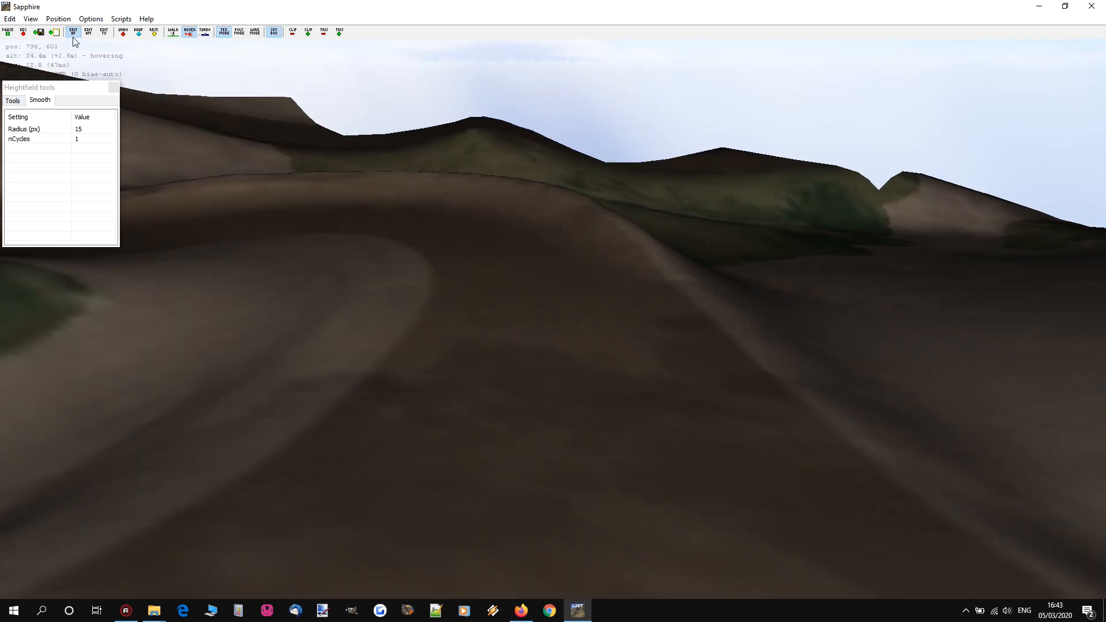
pyautogui.click(31, 19)
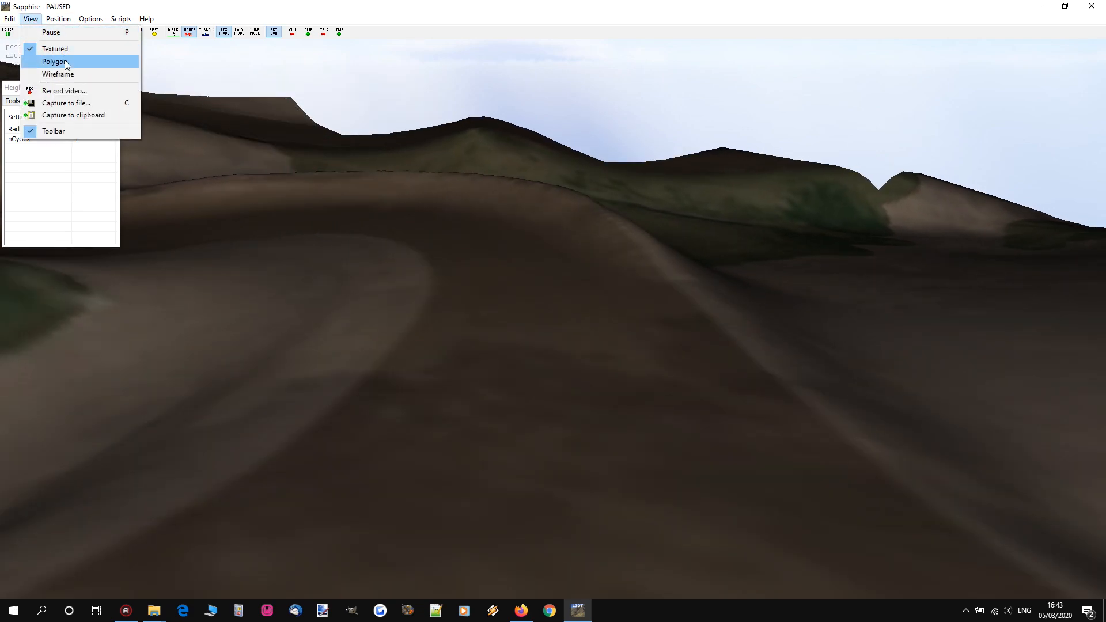
pyautogui.click(29, 21)
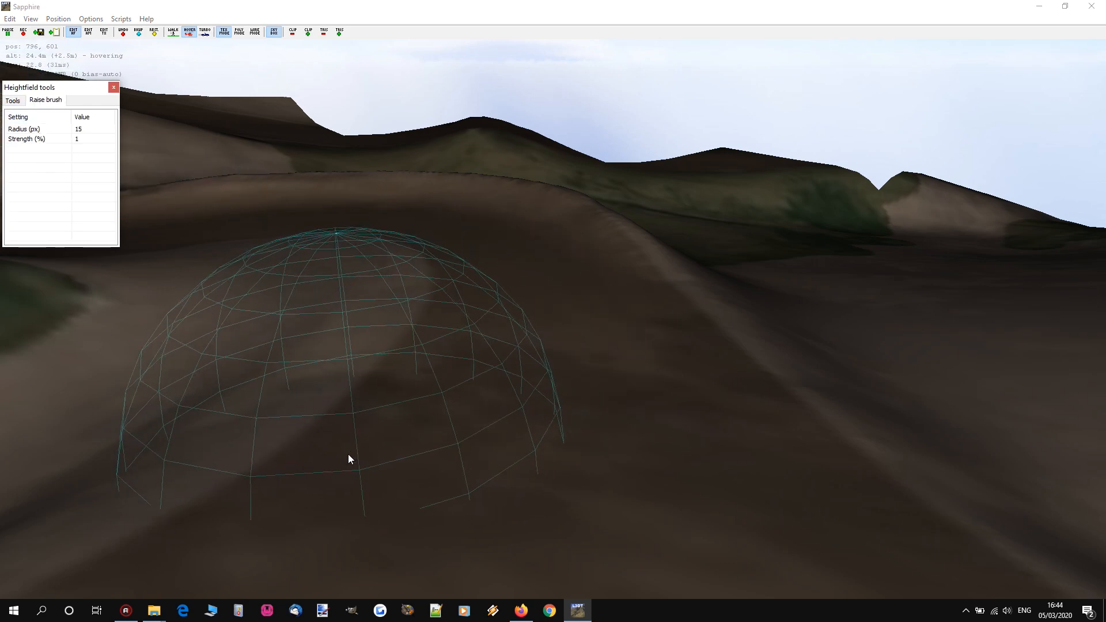
pyautogui.scroll(-3, 325, 445)
pyautogui.scroll(-3, 459, 379)
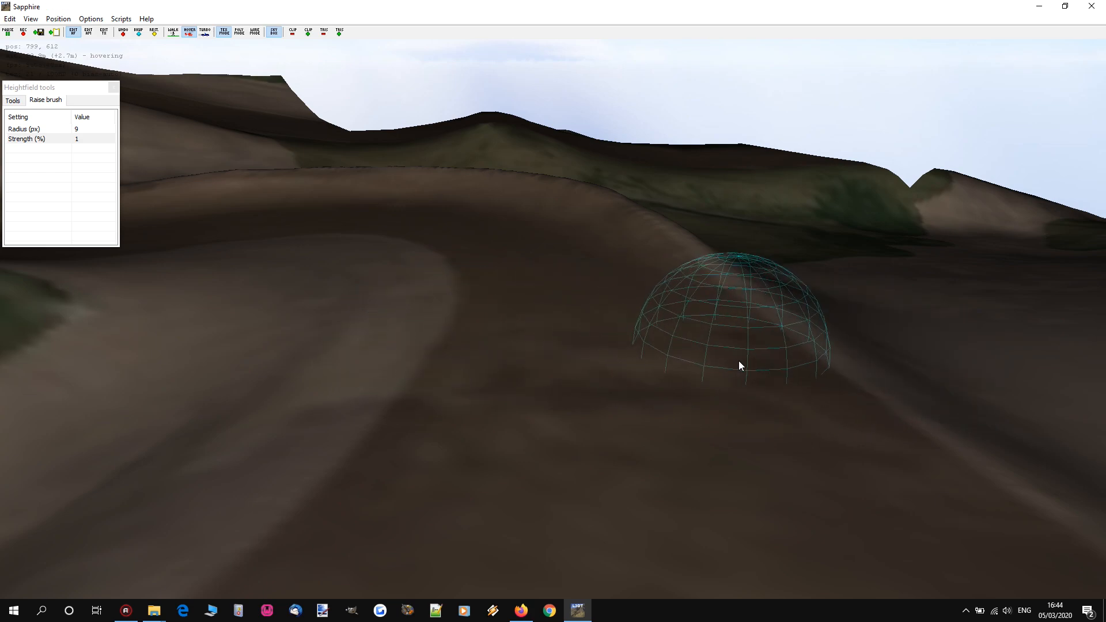
pyautogui.press('w')
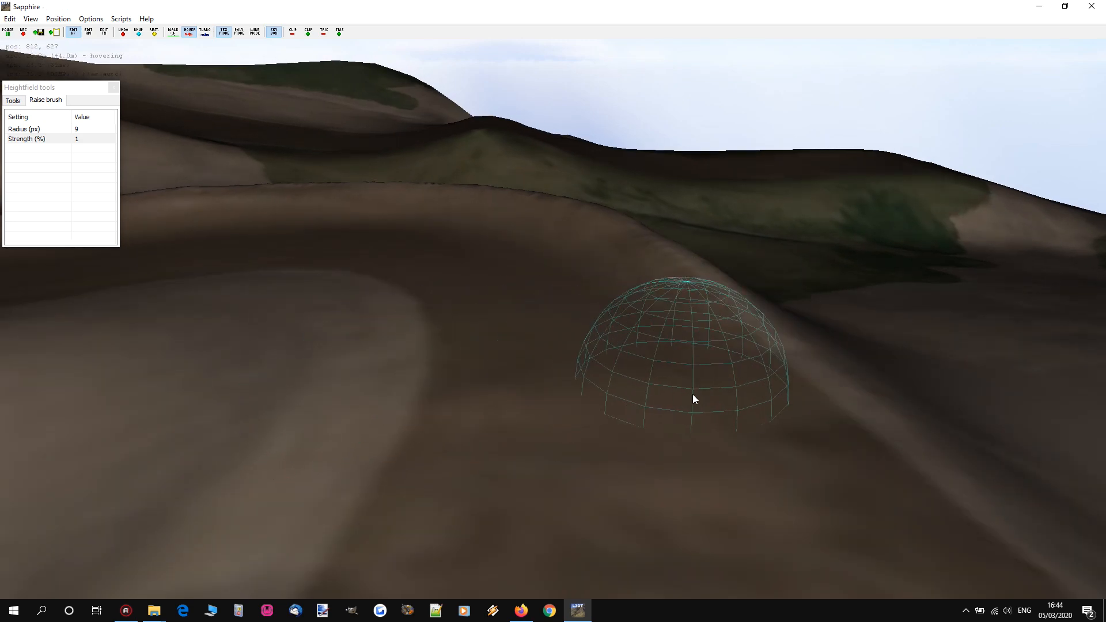
# - Raise narrower ridges deeper into the wide bend, extending toward its inside edge, with the brush radius at 6 px
pyautogui.scroll(-2, 749, 389)
pyautogui.press('w')
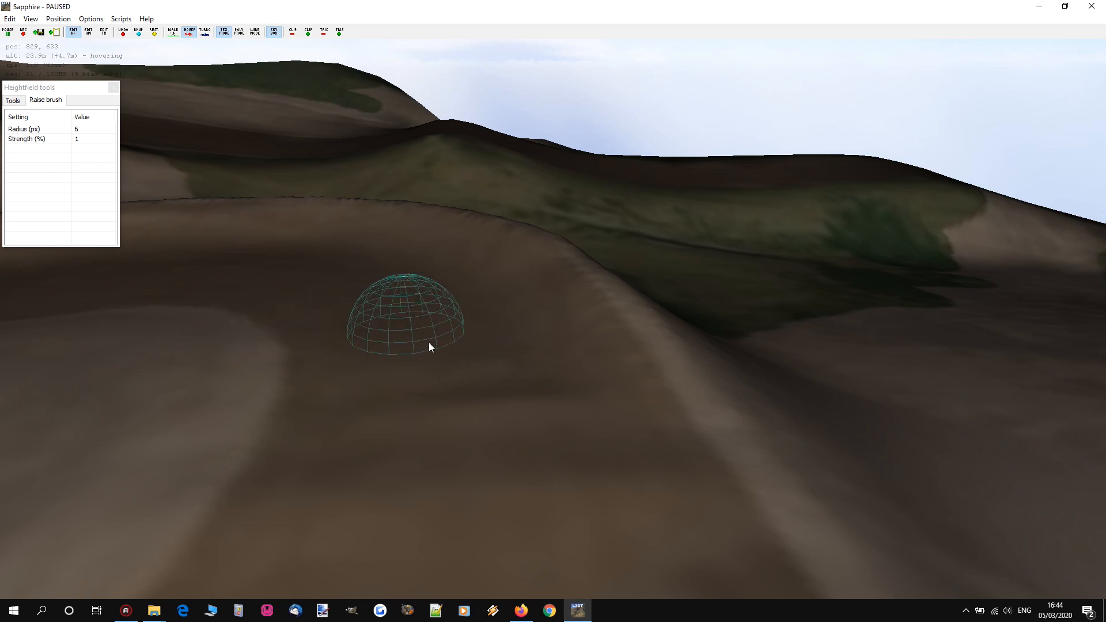
pyautogui.moveTo(411, 324); pyautogui.dragTo(313, 339)
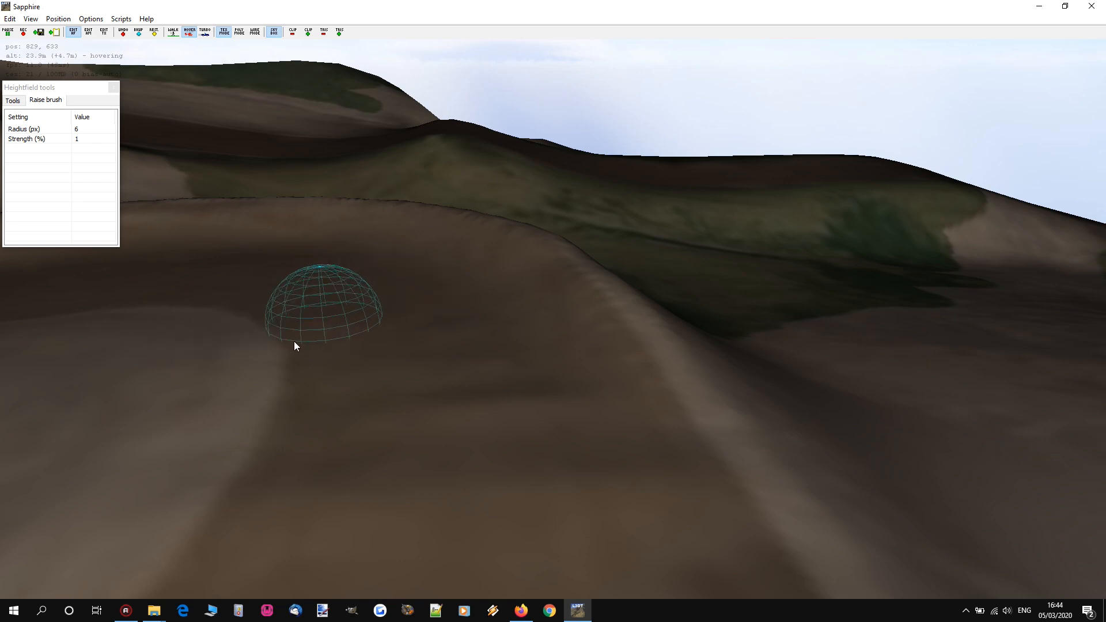
pyautogui.moveTo(458, 306)
pyautogui.mouseDown(button='right')
pyautogui.moveTo(480, 308)
pyautogui.moveTo(449, 304)
pyautogui.moveTo(403, 358)
pyautogui.mouseUp(button='right')
pyautogui.press('s')
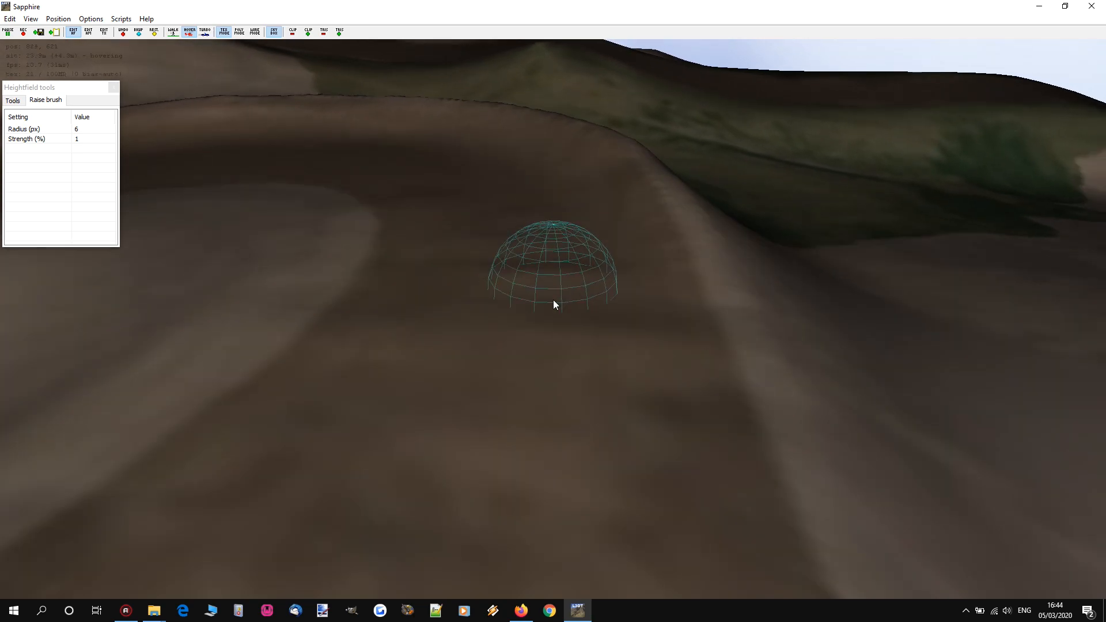
pyautogui.moveTo(555, 296); pyautogui.dragTo(555, 281, button='right')
pyautogui.press('w')
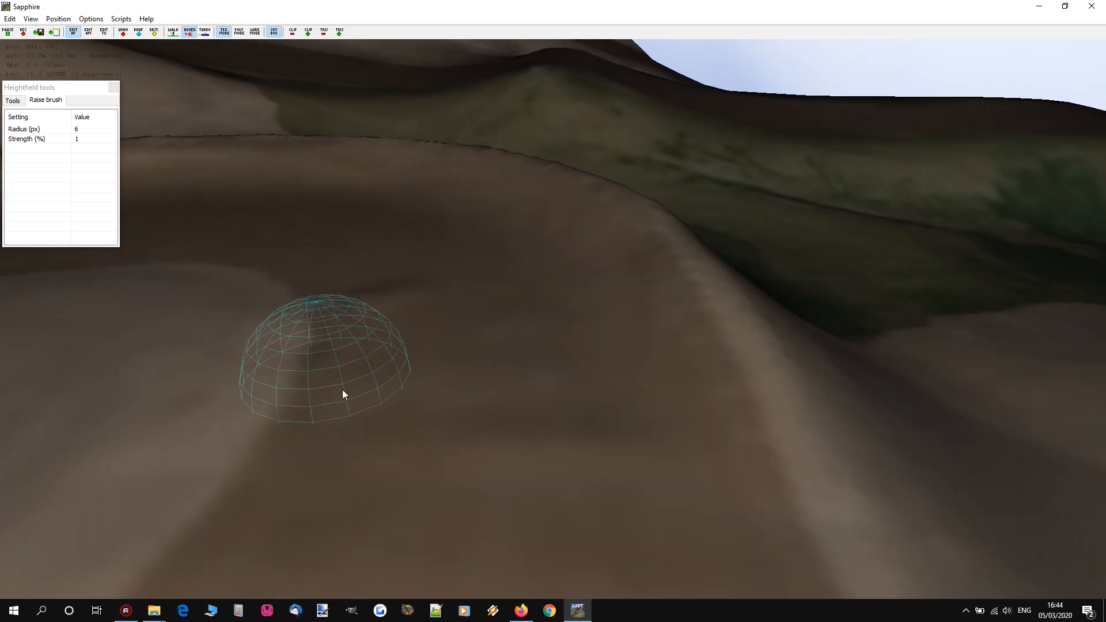
# - Check the wide bend's new ridges in Polygon view from further back, and restore Textured view
pyautogui.press('s')
pyautogui.moveTo(563, 344); pyautogui.dragTo(577, 286, button='right')
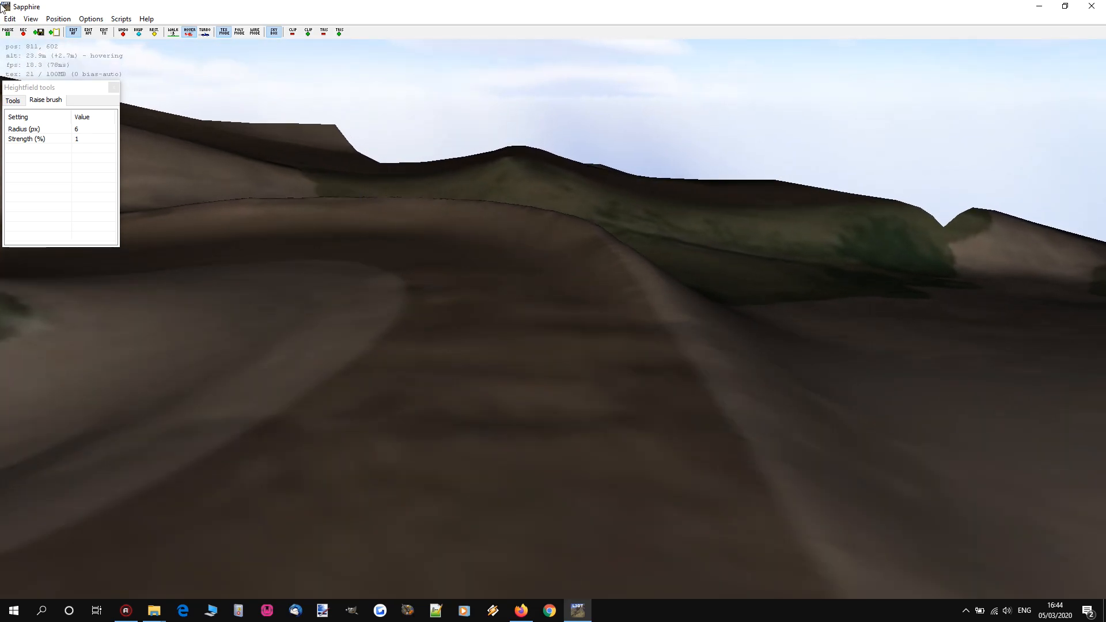
pyautogui.click(33, 19)
pyautogui.click(53, 62)
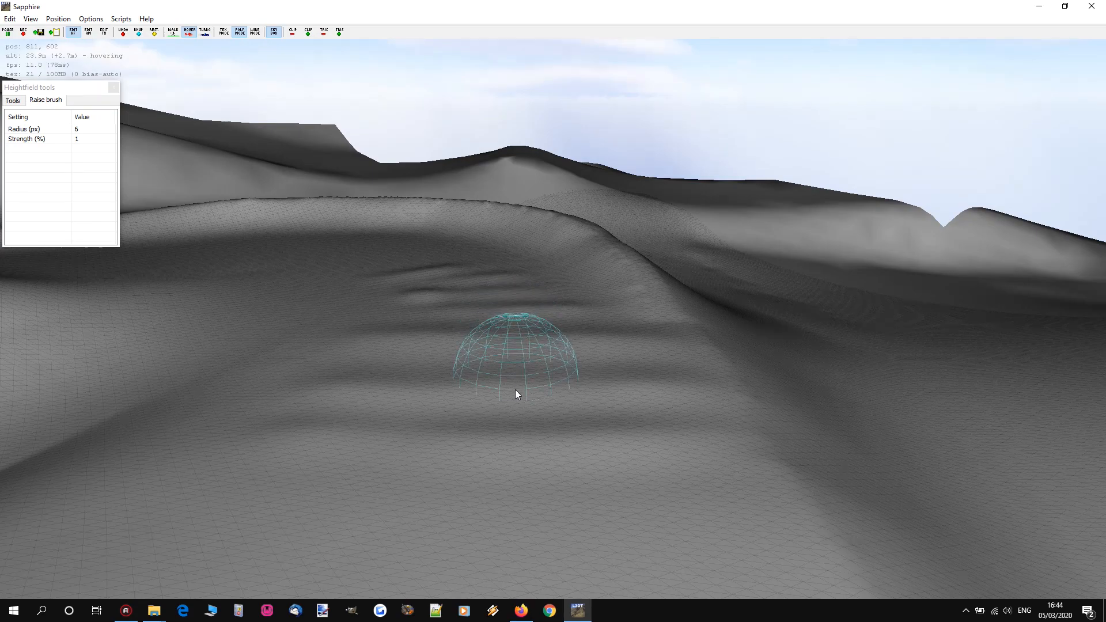
pyautogui.click(55, 49)
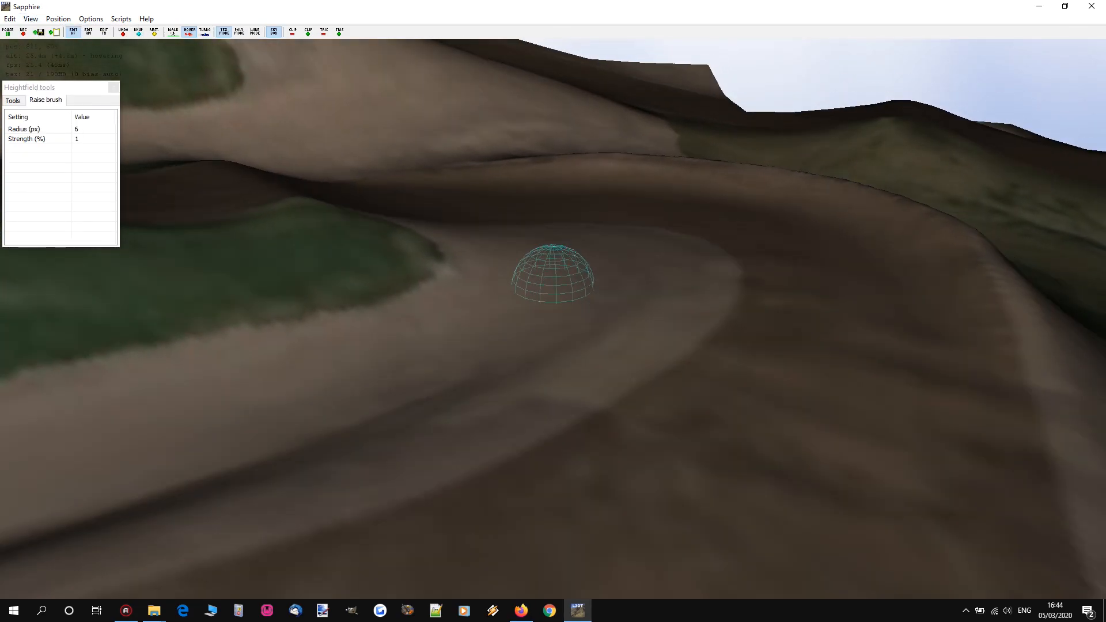
# - Follow the track from the wide bend over the hills to the straight leading up to the next steep jump
pyautogui.press('w')
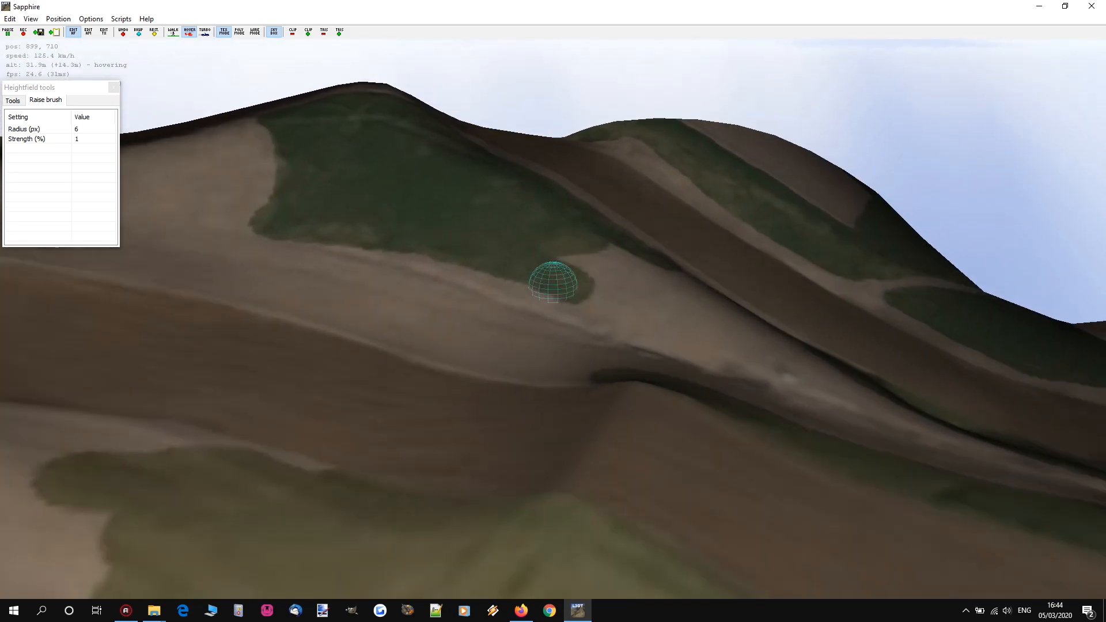
pyautogui.press('w')
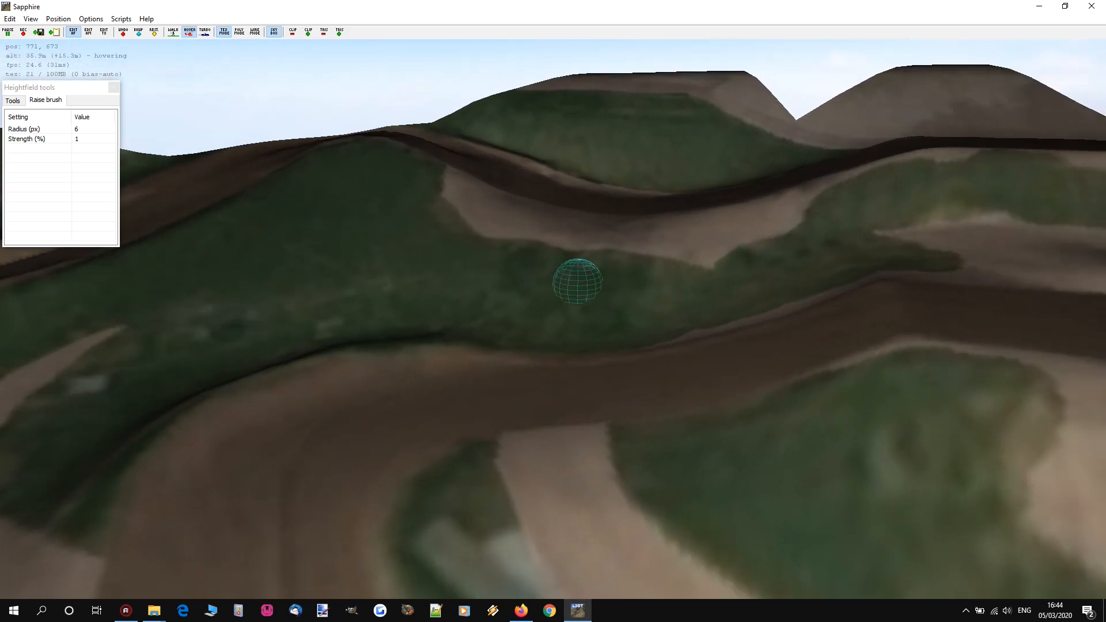
pyautogui.moveTo(577, 281)
pyautogui.mouseDown(button='right')
pyautogui.moveTo(558, 277)
pyautogui.moveTo(610, 276)
pyautogui.moveTo(507, 276)
pyautogui.moveTo(554, 280)
pyautogui.moveTo(553, 299)
pyautogui.mouseUp(button='right')
pyautogui.press('w')
pyautogui.press('w')
pyautogui.press('w')
pyautogui.press('s')
pyautogui.scroll(-4, 559, 305)
pyautogui.scroll(2, 553, 300)
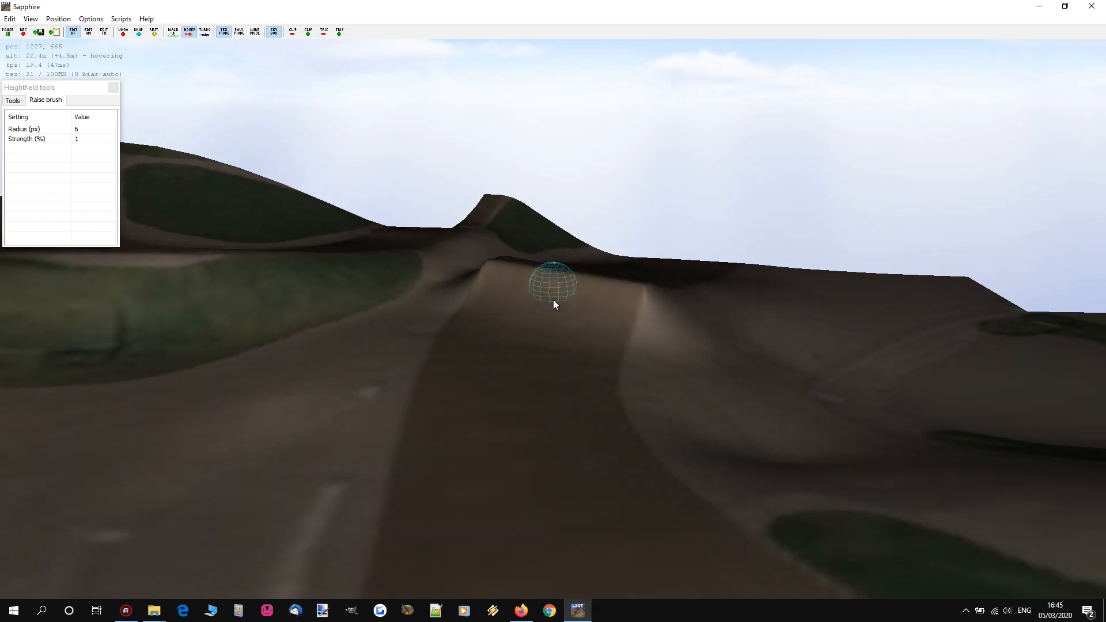
pyautogui.scroll(-2, 553, 299)
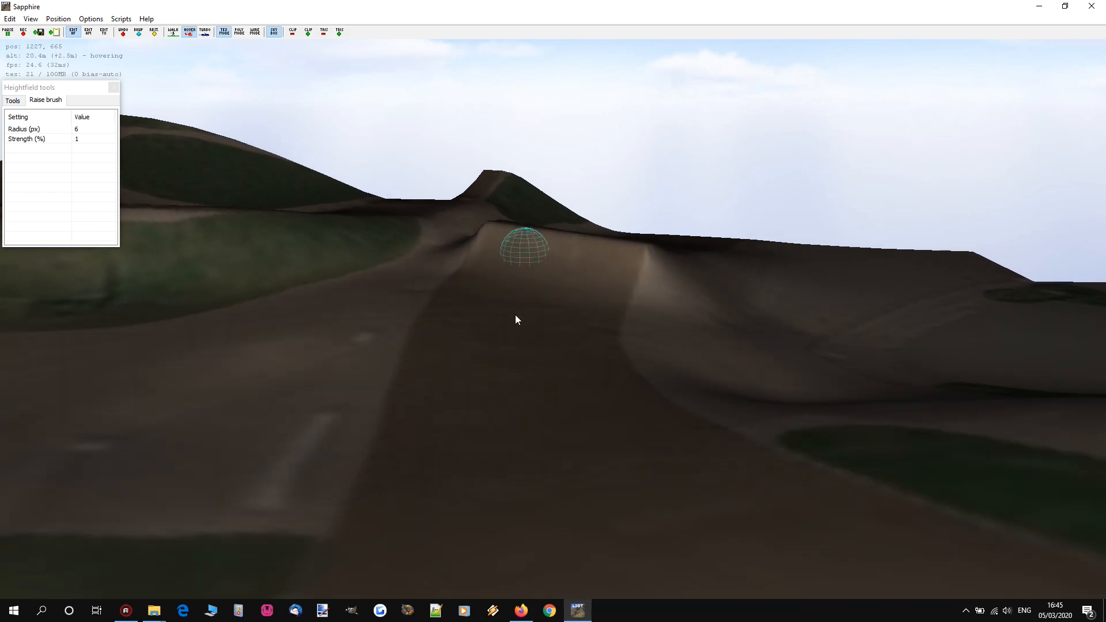
# - Switch to Firefox and seek the MXGP of Italy 2014 replay to around 28:44 to examine the matching jump section
pyautogui.click(521, 611)
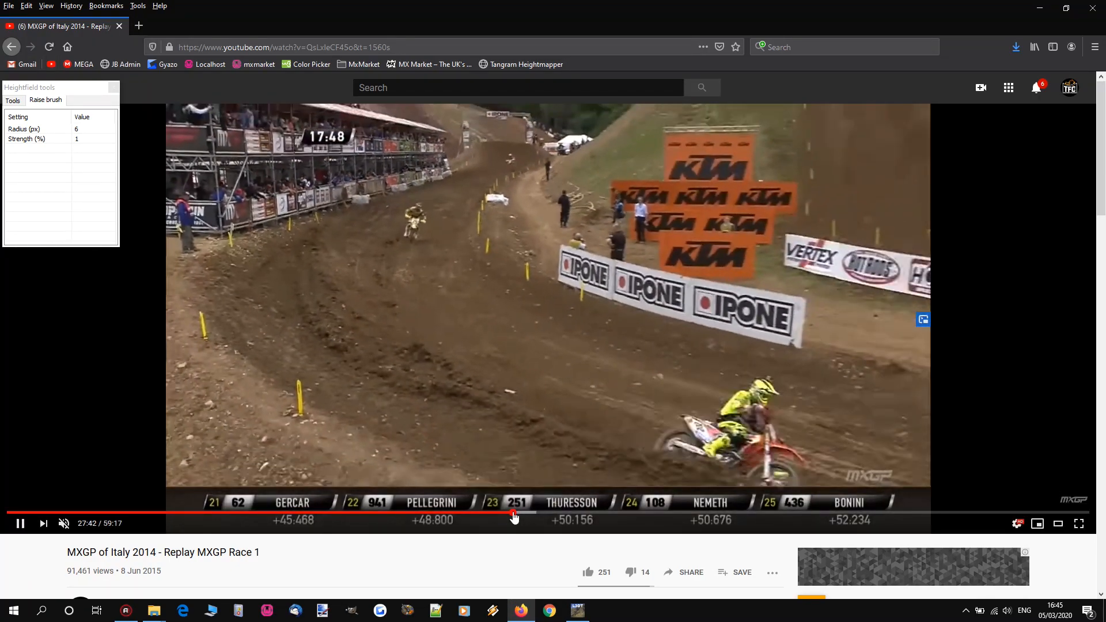
pyautogui.click(523, 513)
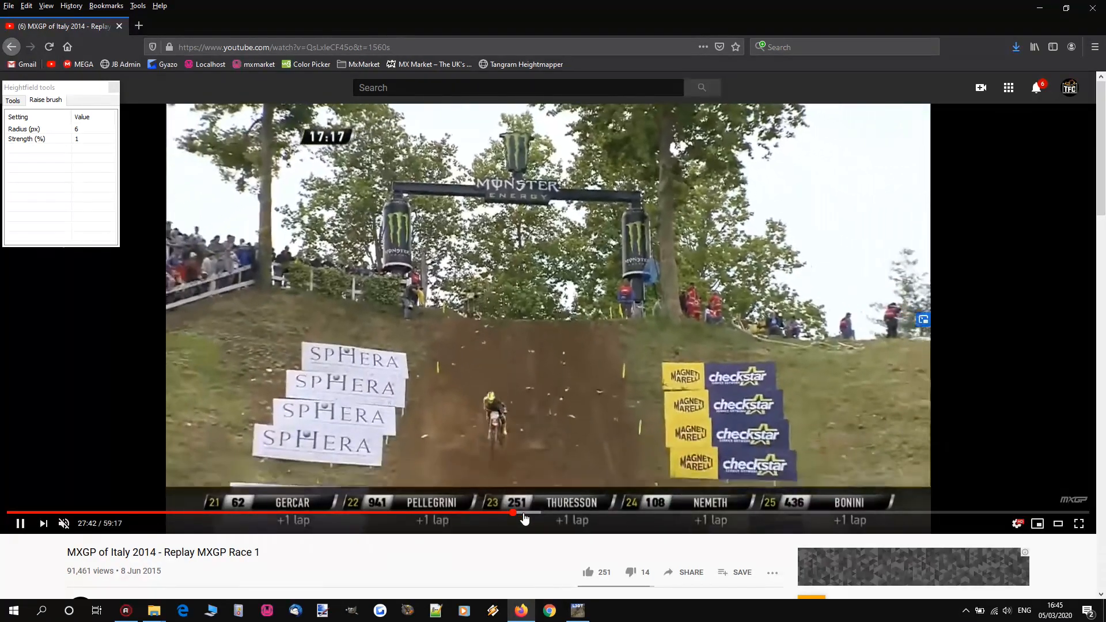
pyautogui.click(525, 513)
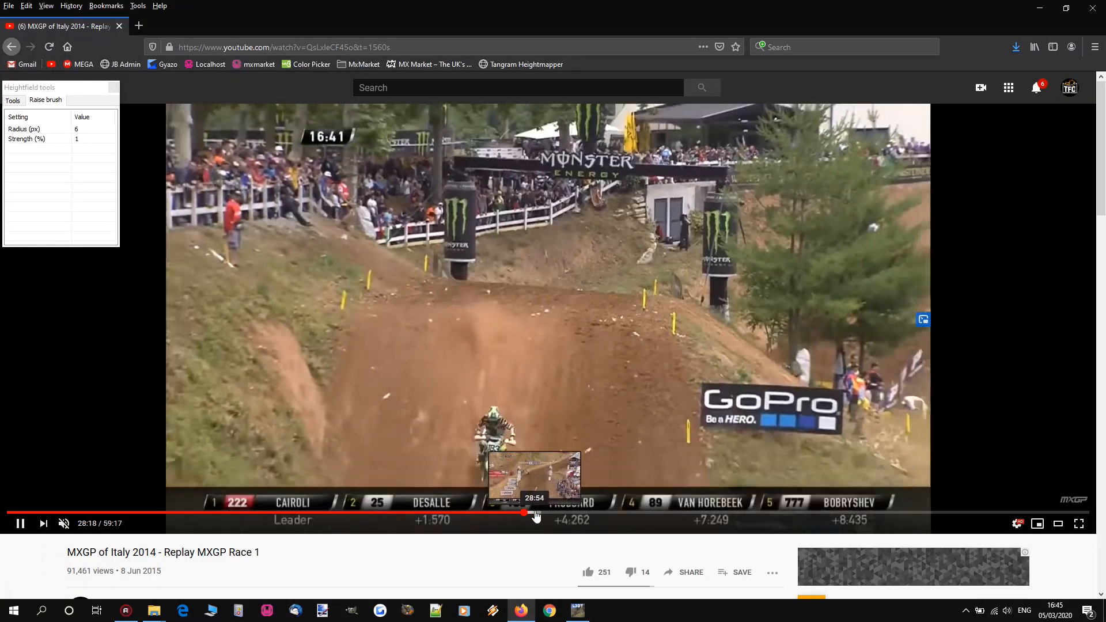
pyautogui.click(535, 513)
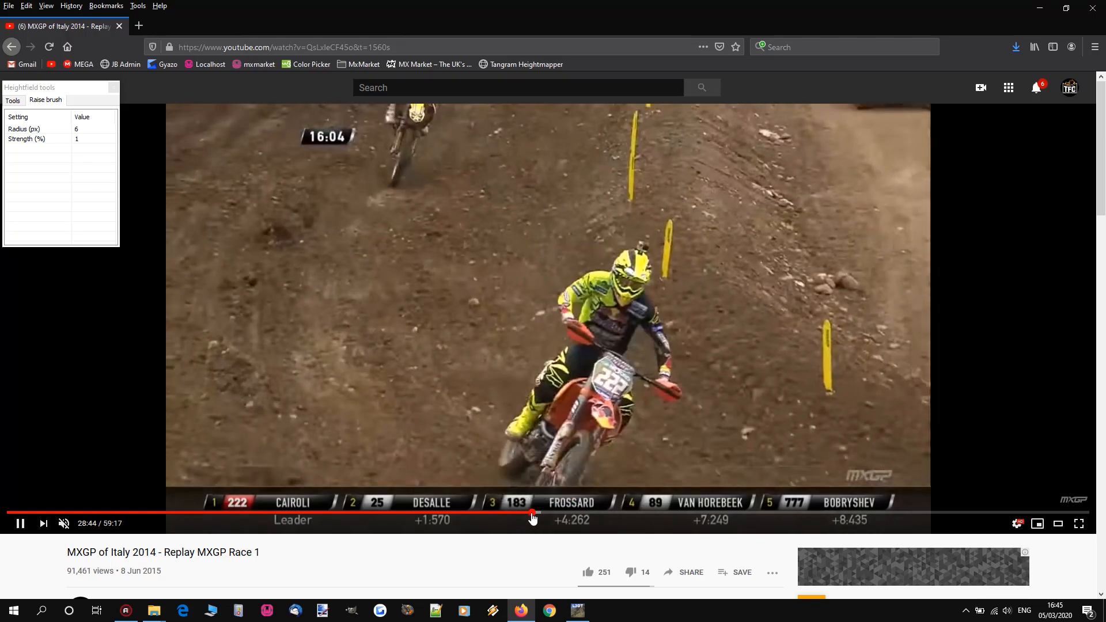
pyautogui.click(533, 514)
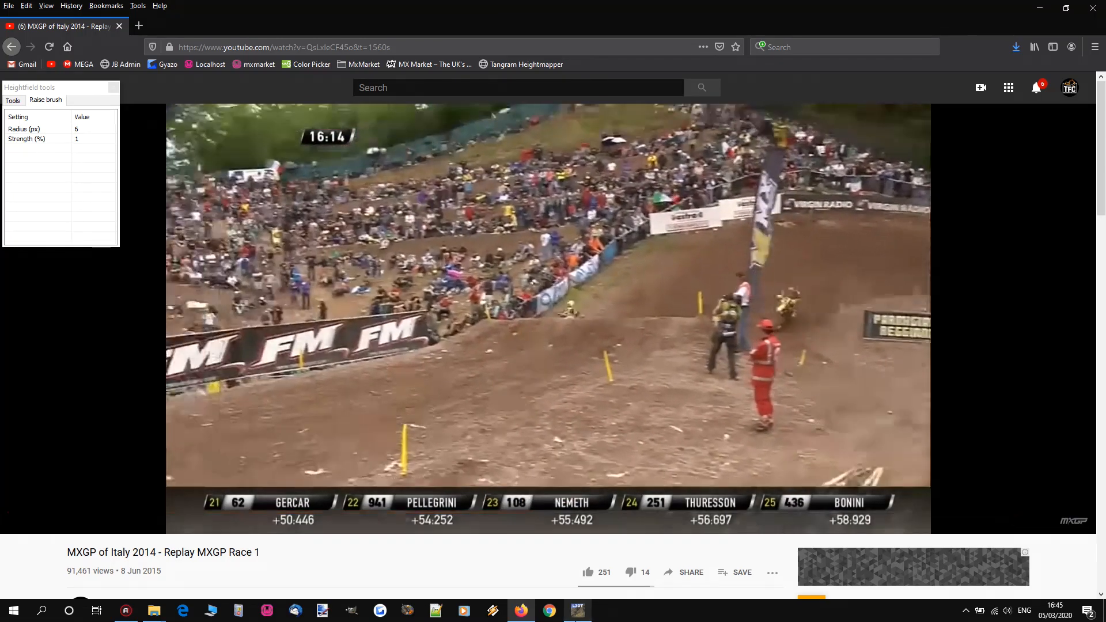
pyautogui.moveTo(576, 612)
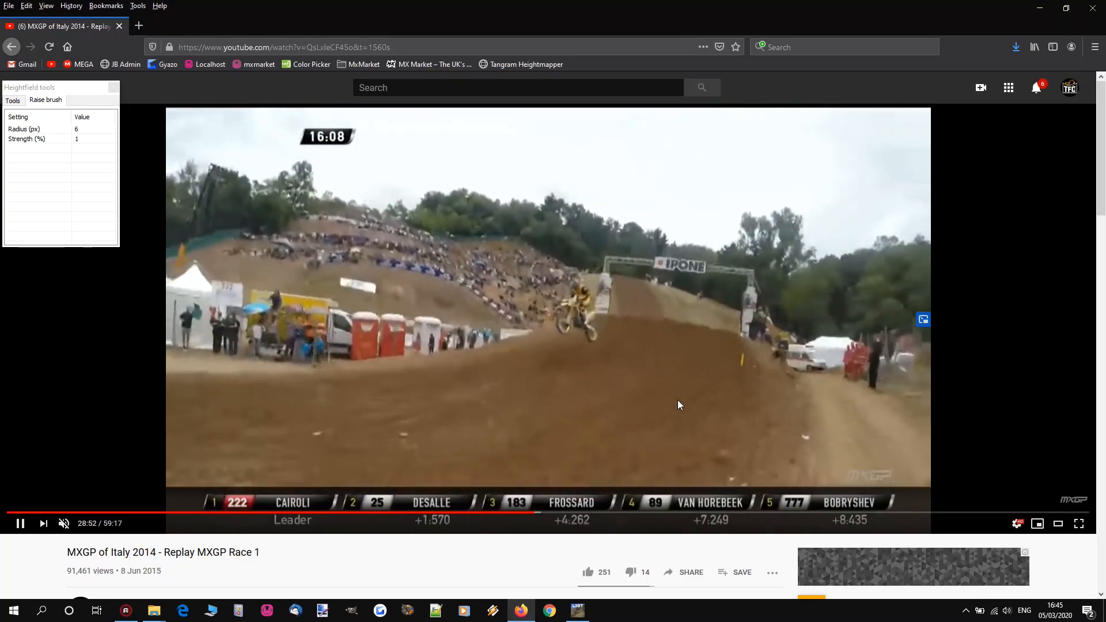
# - Return to the Sapphire terrain view and raise low ridges across the straight before the jump with the Raise brush at radius 7 px
pyautogui.hotkey('alt', 'Tab')
pyautogui.moveTo(657, 369); pyautogui.dragTo(553, 299, button='right')
pyautogui.press('w')
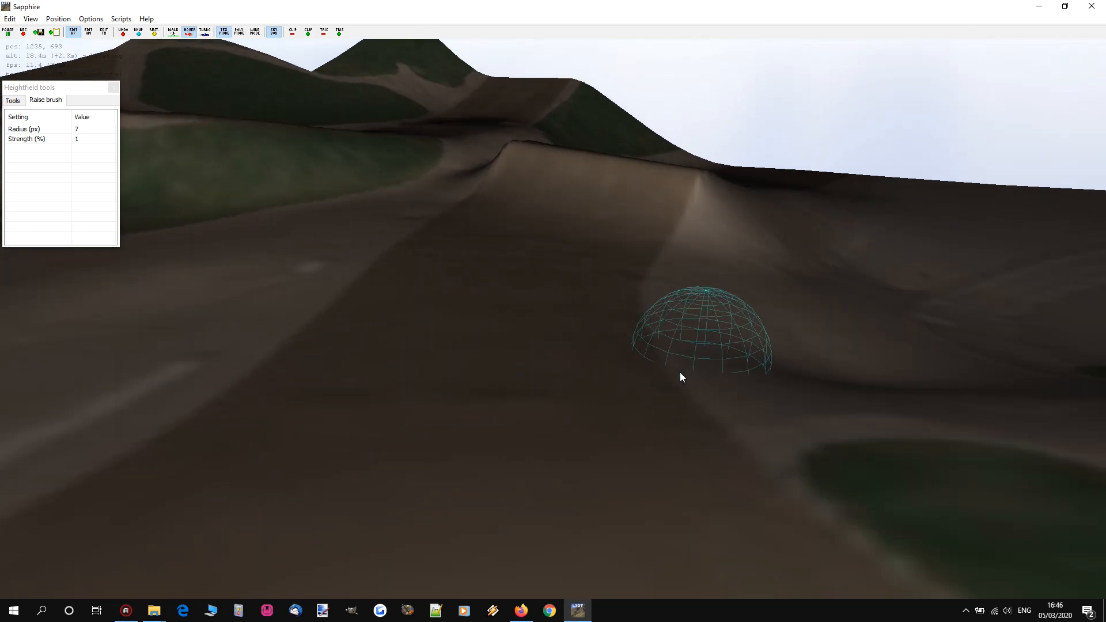
pyautogui.press('space')
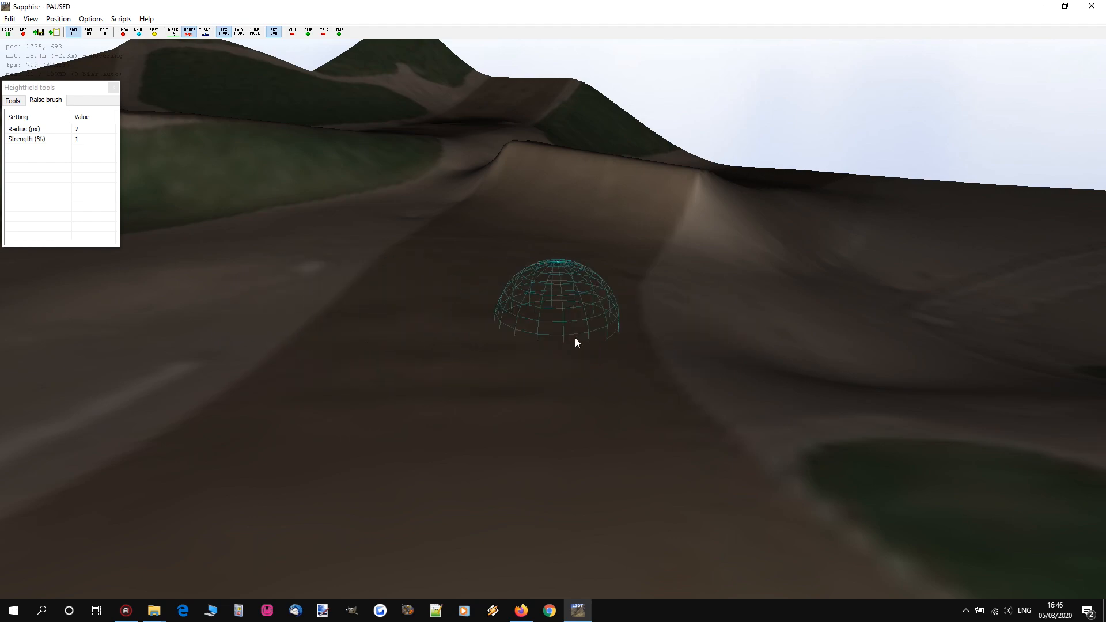
pyautogui.press('space')
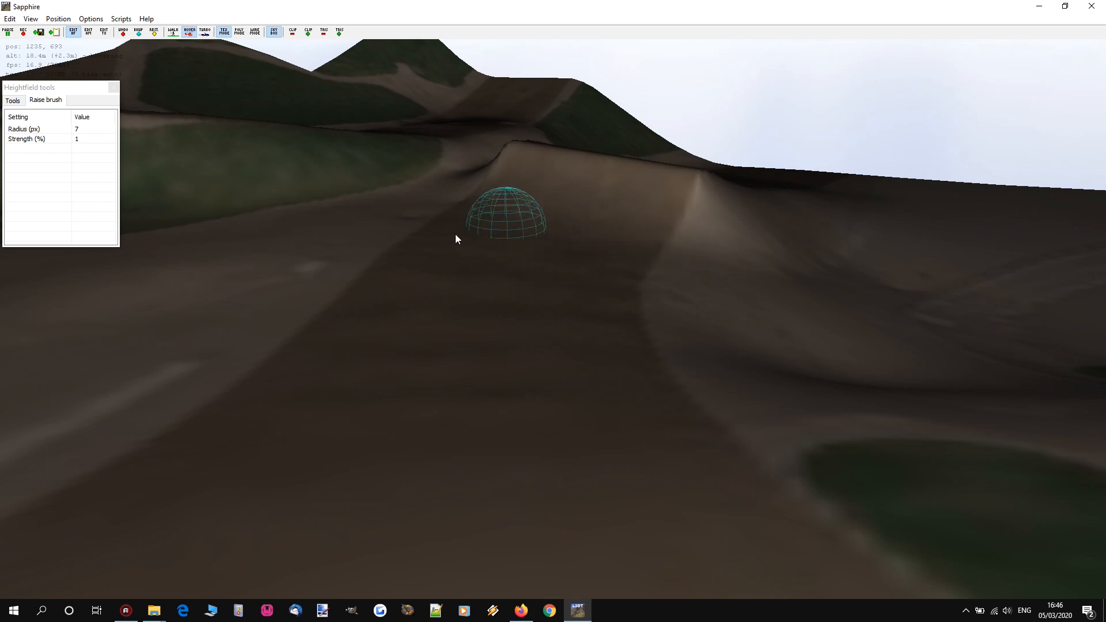
pyautogui.press('s')
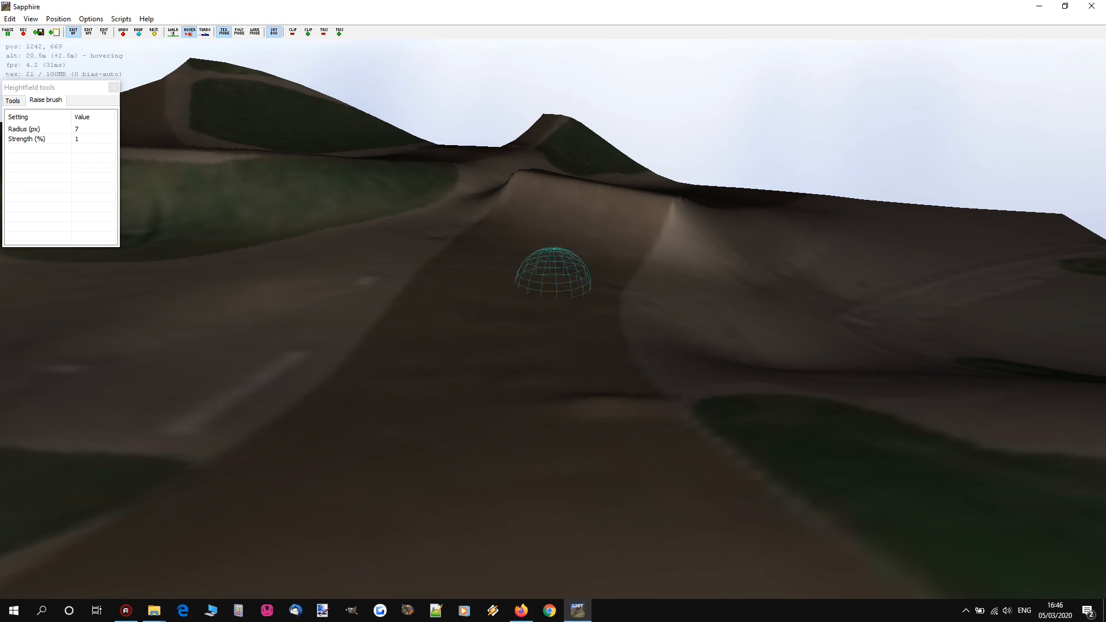
pyautogui.press('a')
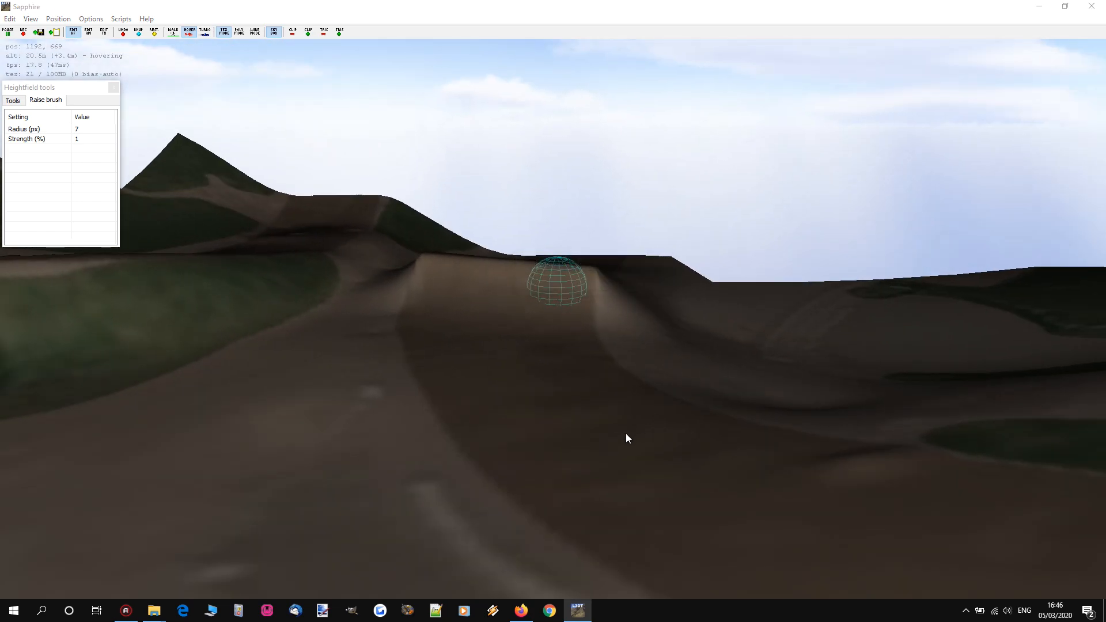
# - Examine the straight and jump face in Polygon view, and switch the terrain back to Textured
pyautogui.click(35, 18)
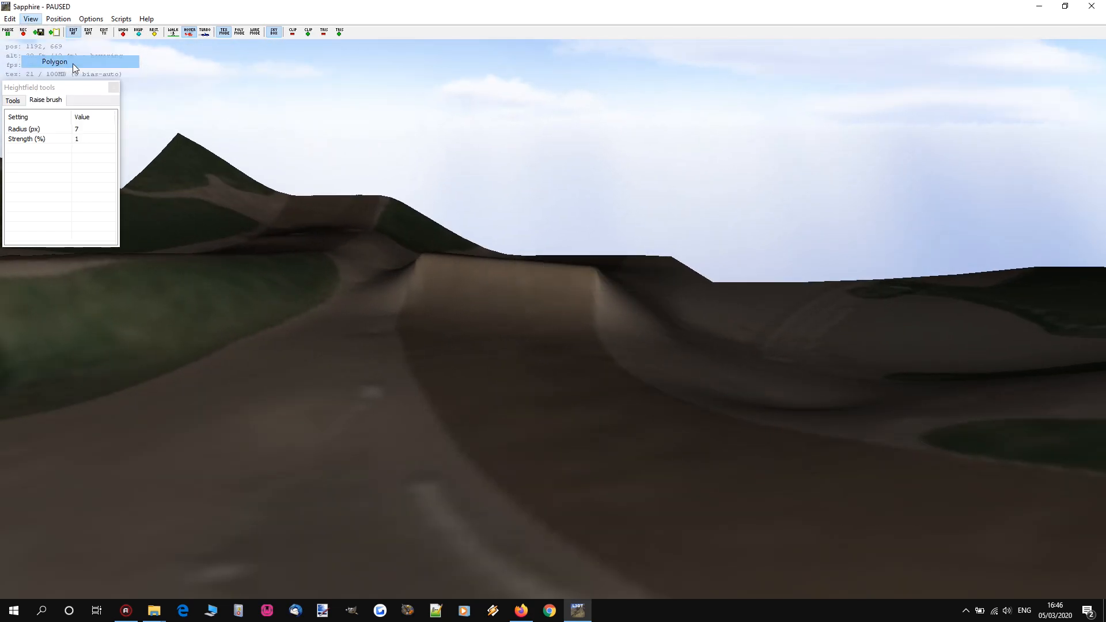
pyautogui.click(72, 61)
pyautogui.press('w')
pyautogui.moveTo(521, 283)
pyautogui.mouseDown(button='right')
pyautogui.moveTo(548, 291)
pyautogui.moveTo(538, 287)
pyautogui.moveTo(643, 281)
pyautogui.moveTo(550, 270)
pyautogui.mouseUp(button='right')
pyautogui.press('a')
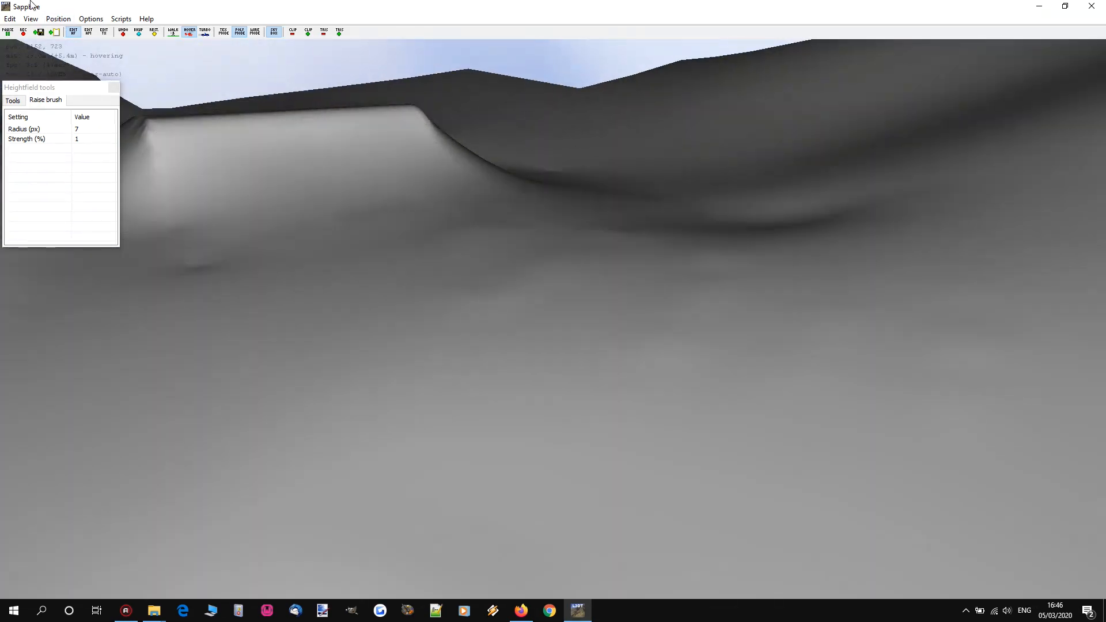
pyautogui.click(45, 50)
# - Move along the track to the next bend, inspect its ridges in Polygon view, and return to Textured view
pyautogui.moveTo(656, 268)
pyautogui.mouseDown(button='right')
pyautogui.moveTo(551, 294)
pyautogui.moveTo(406, 245)
pyautogui.moveTo(549, 283)
pyautogui.moveTo(506, 276)
pyautogui.moveTo(637, 274)
pyautogui.moveTo(528, 282)
pyautogui.moveTo(546, 288)
pyautogui.moveTo(557, 280)
pyautogui.moveTo(454, 265)
pyautogui.moveTo(562, 285)
pyautogui.moveTo(597, 277)
pyautogui.moveTo(554, 282)
pyautogui.moveTo(562, 278)
pyautogui.mouseUp(button='right')
pyautogui.press('s')
pyautogui.press('w')
pyautogui.press('w')
pyautogui.press('w')
pyautogui.press('w')
pyautogui.press('s')
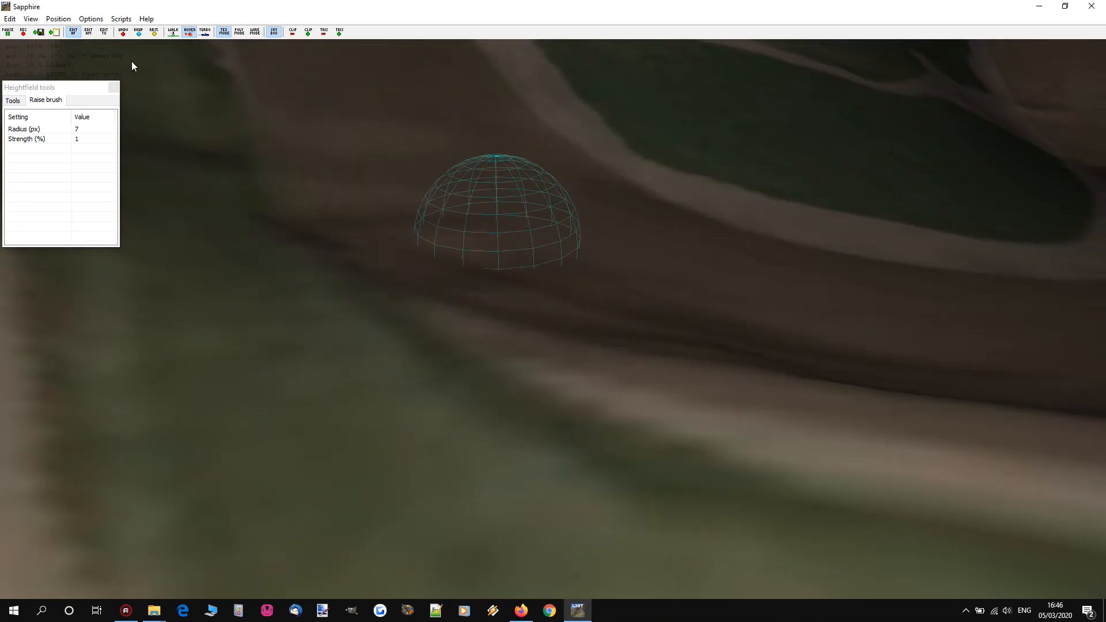
pyautogui.click(31, 19)
pyautogui.click(55, 61)
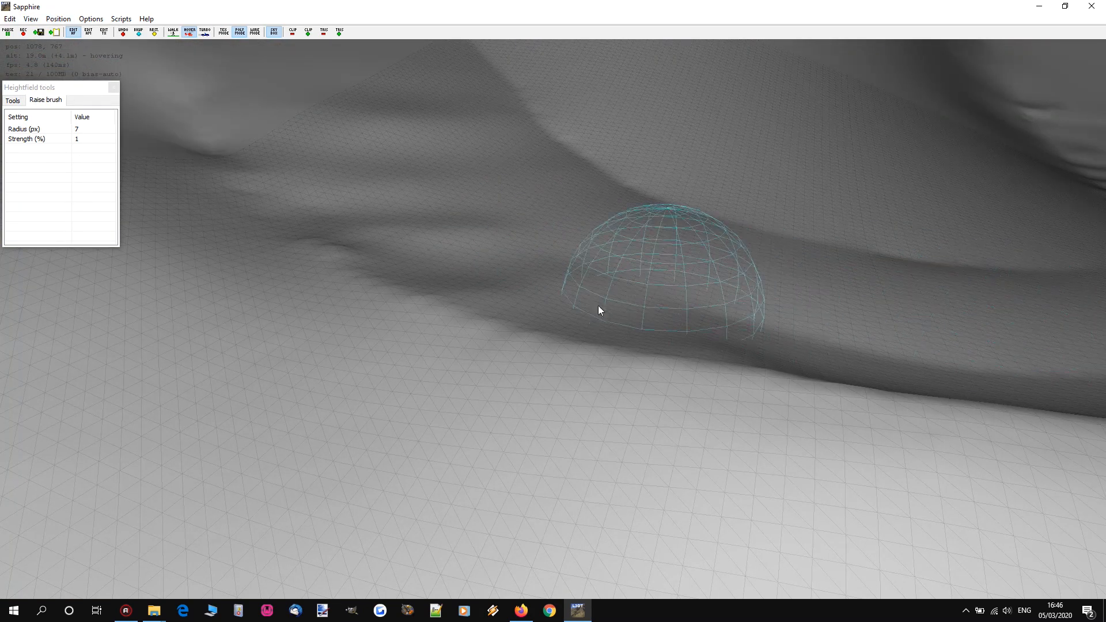
pyautogui.click(31, 18)
pyautogui.click(55, 49)
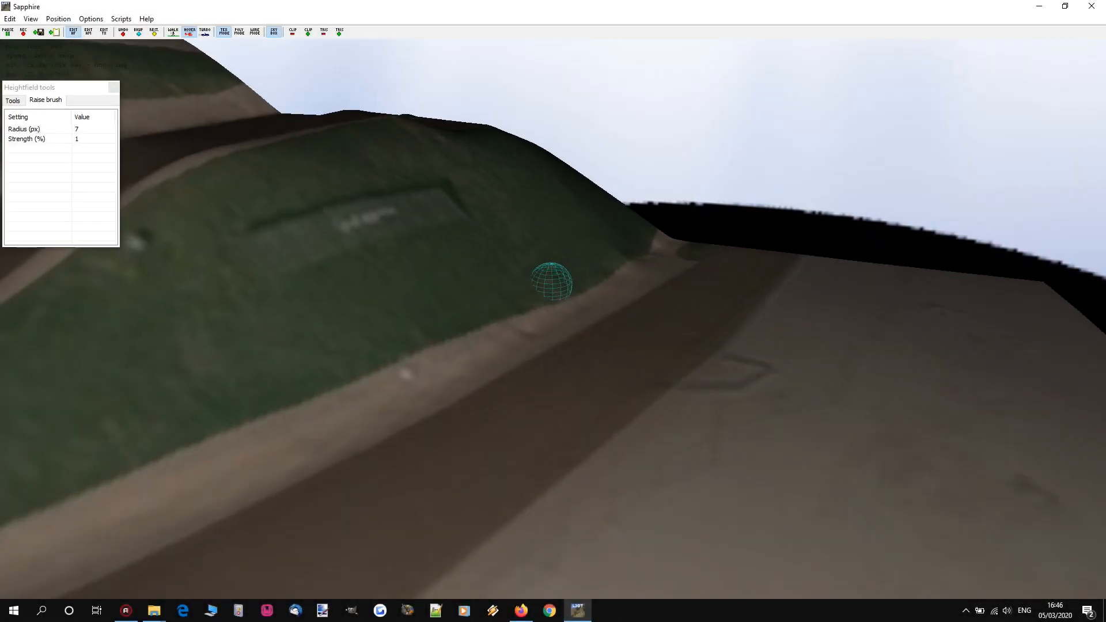
# - Survey the track around the grassy hillside and bends, and examine the smooth straight beside the bank
pyautogui.press('w')
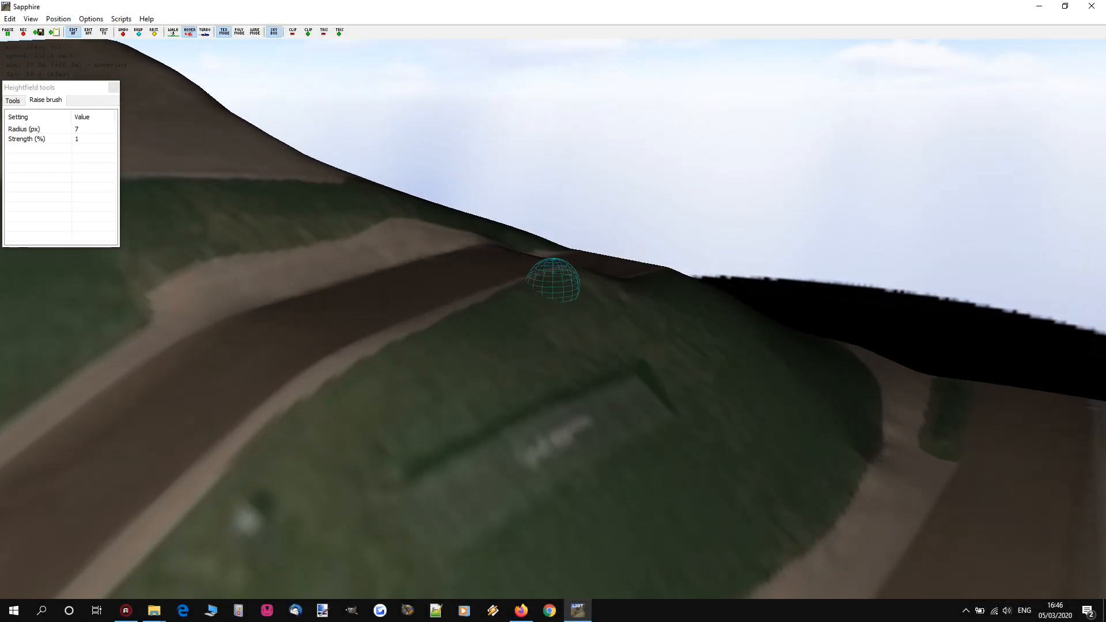
pyautogui.press('w')
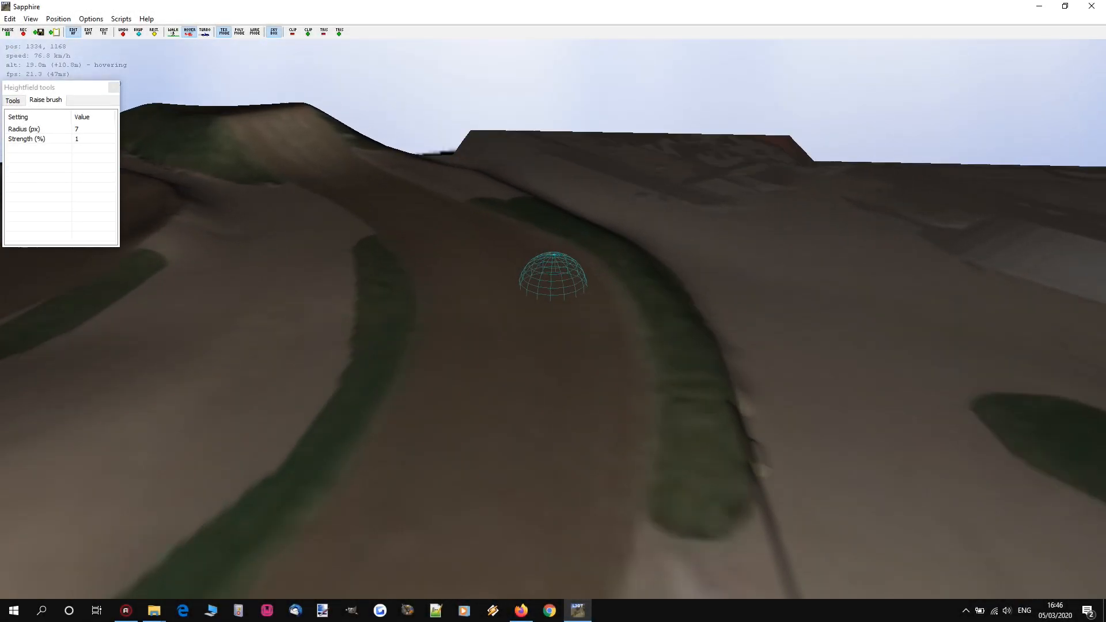
pyautogui.press('w')
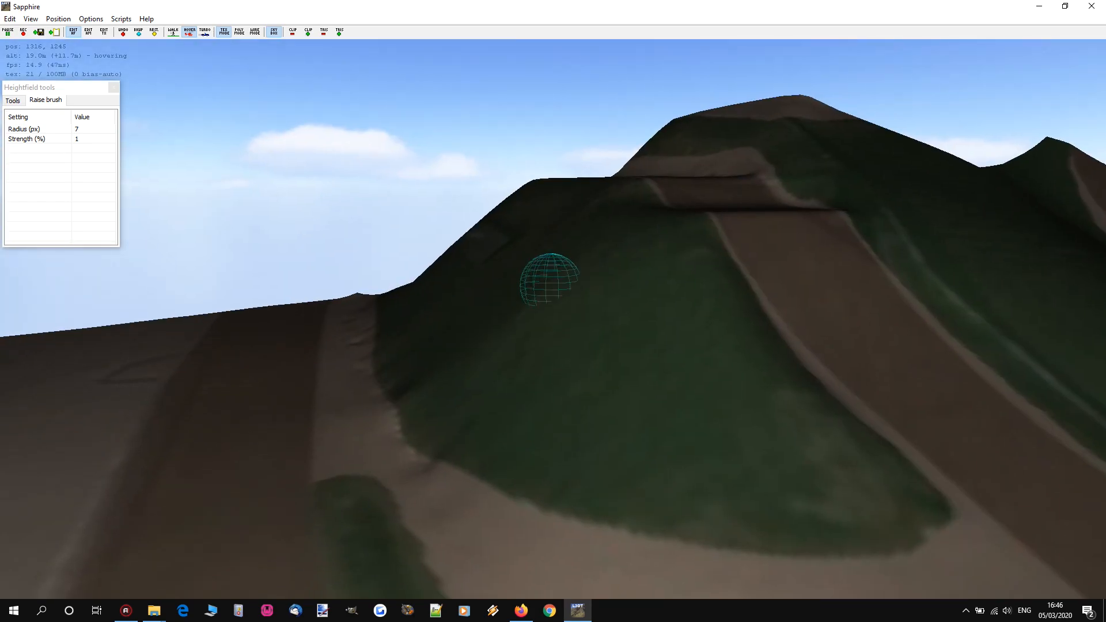
pyautogui.press('w')
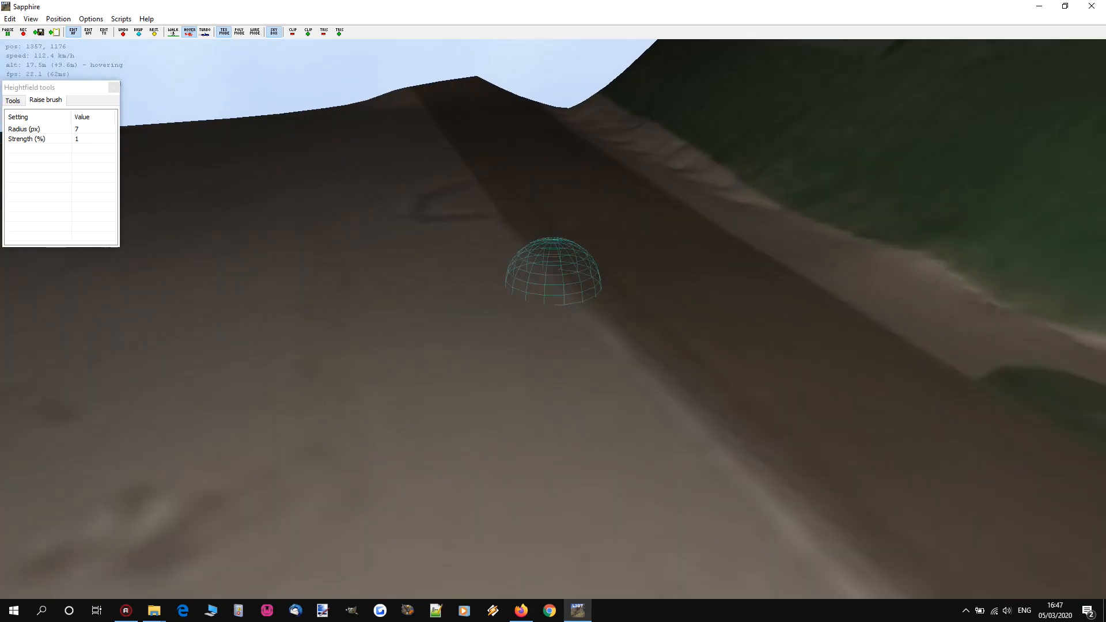
pyautogui.press('w')
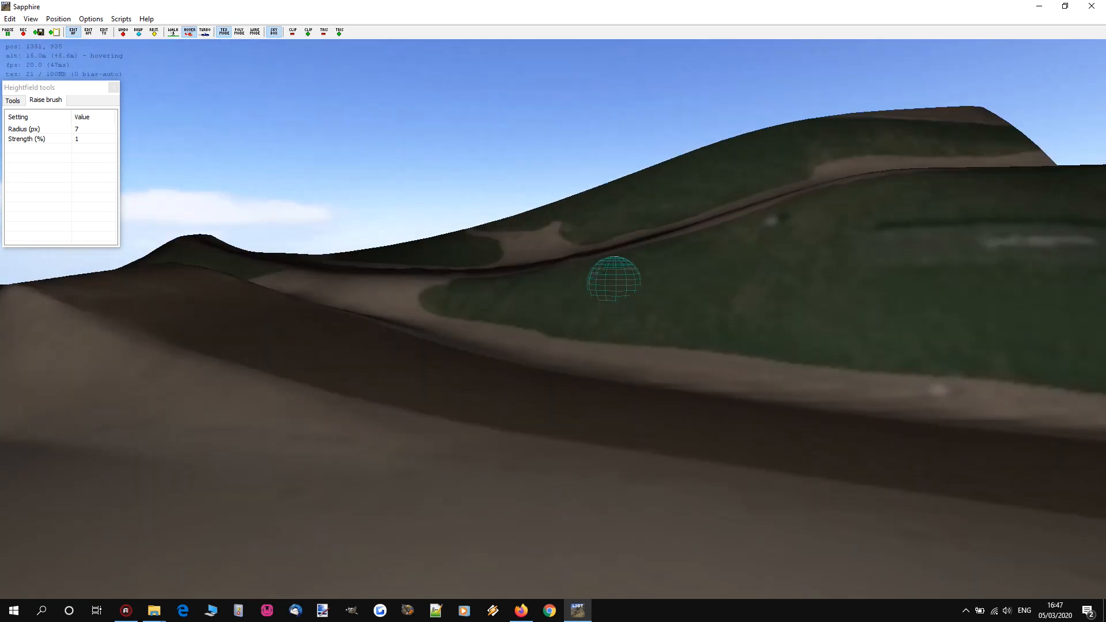
pyautogui.press('s')
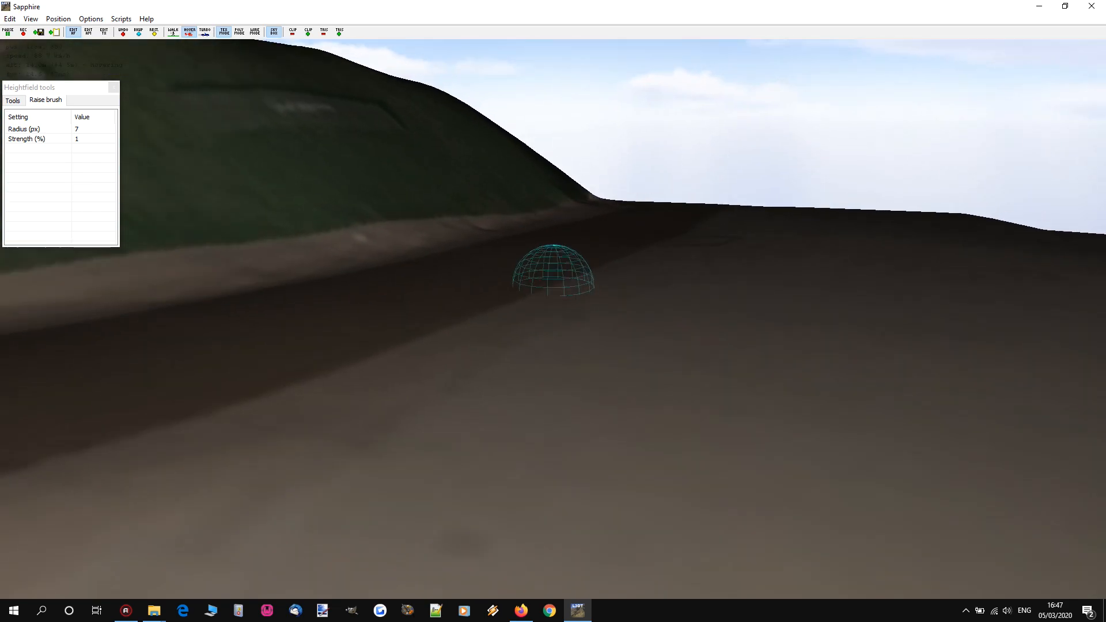
pyautogui.press('w')
pyautogui.press('s')
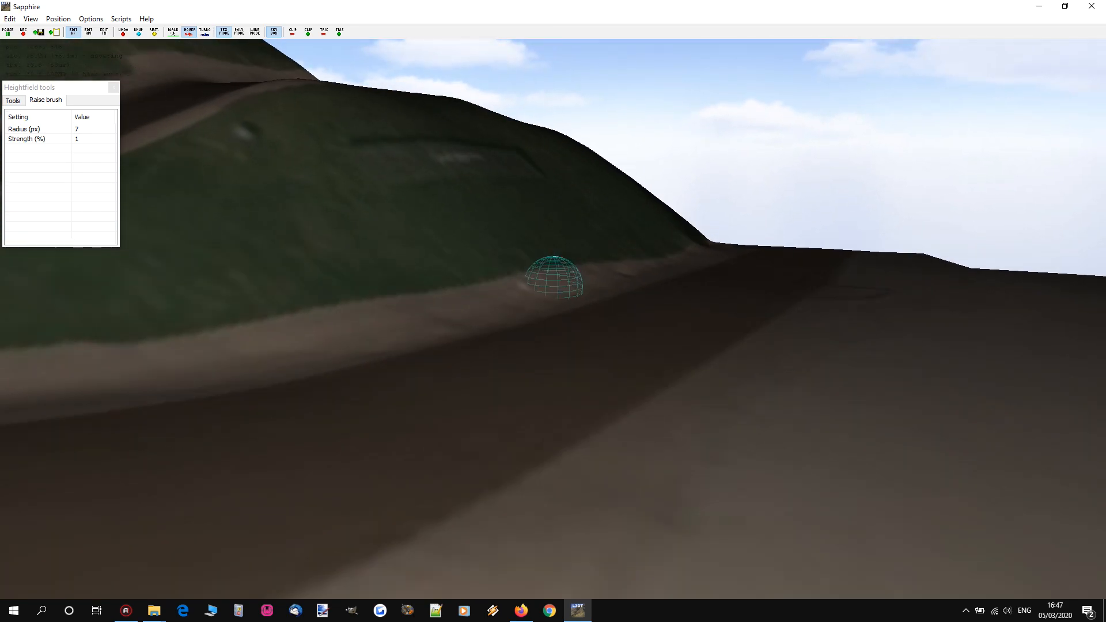
pyautogui.press('w')
pyautogui.press('w')
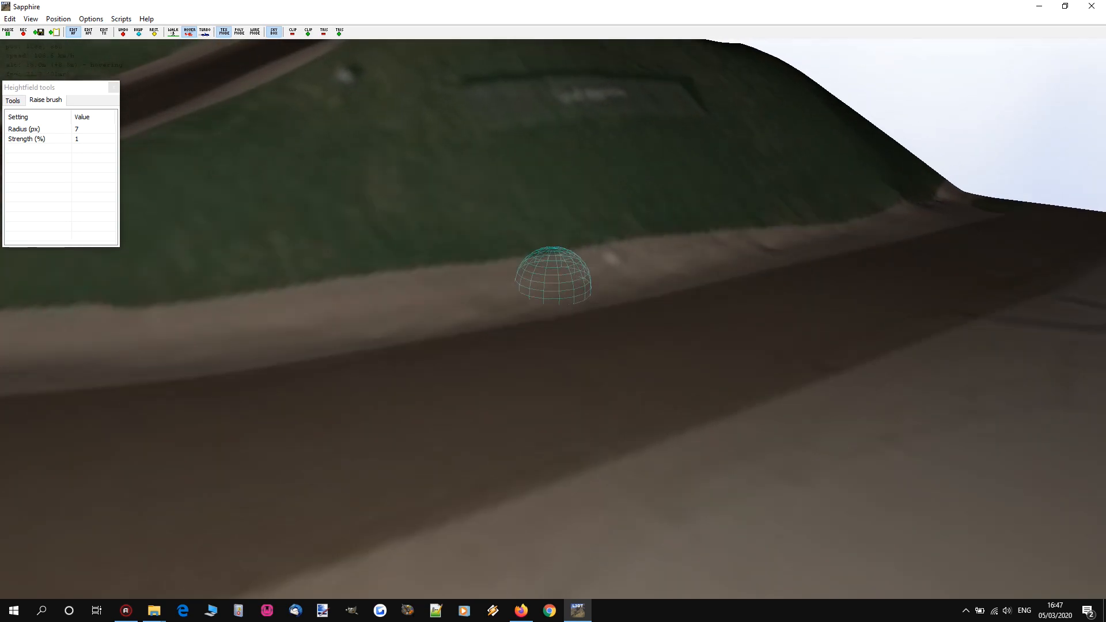
pyautogui.press('s')
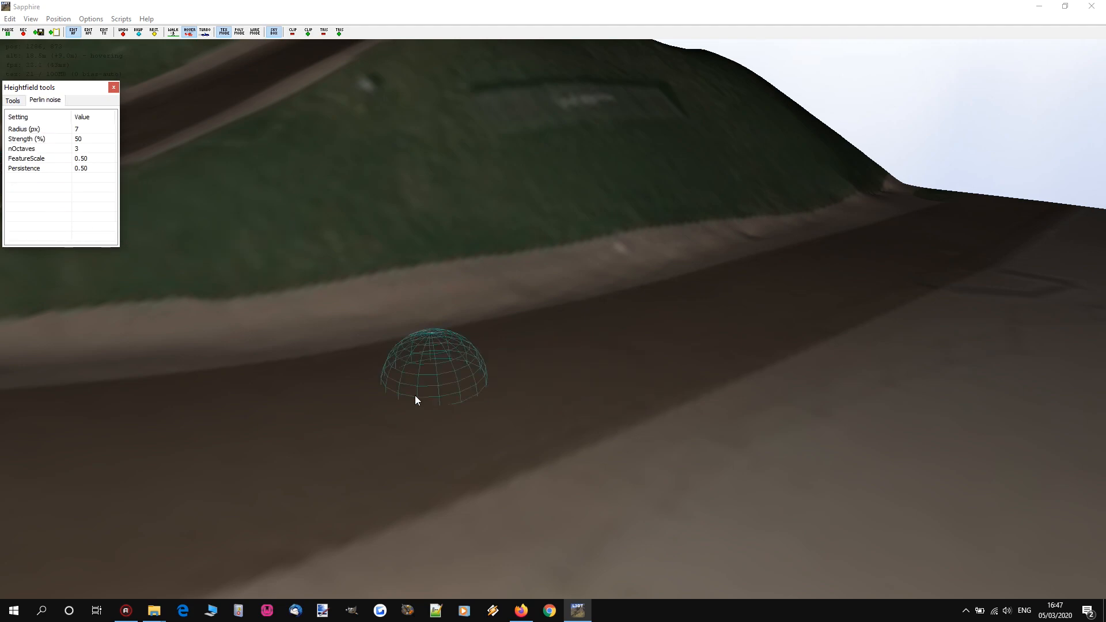
# - Enlarge the Perlin noise brush to a 20 px radius and position the view over the smooth straight
pyautogui.scroll(5, 454, 408)
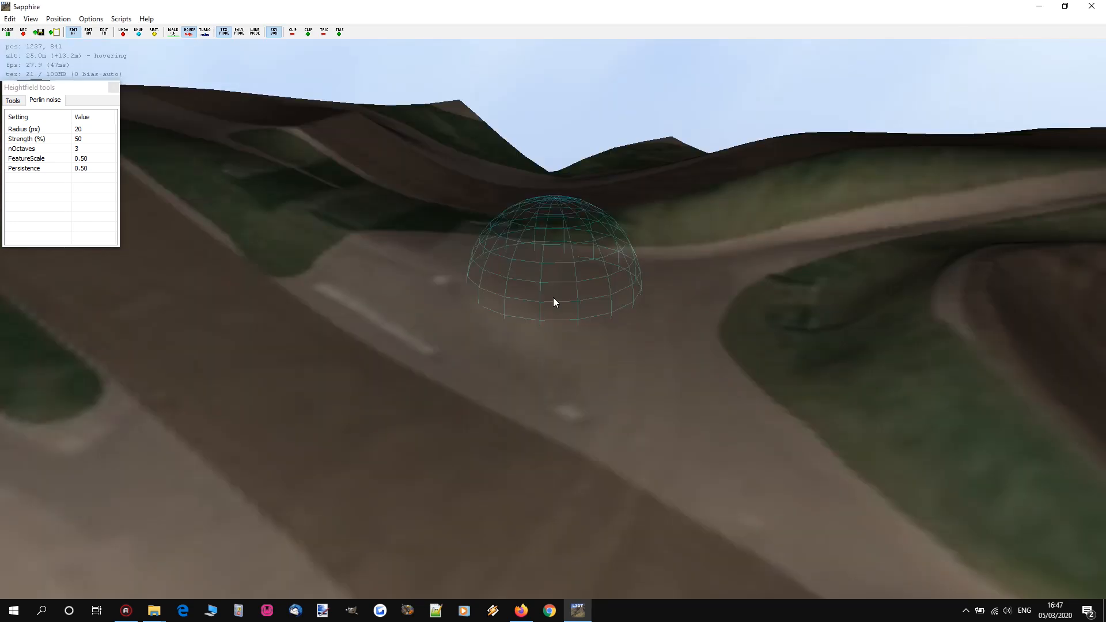
pyautogui.moveTo(553, 297)
pyautogui.mouseDown(button='right')
pyautogui.moveTo(630, 297)
pyautogui.moveTo(554, 297)
pyautogui.mouseUp(button='right')
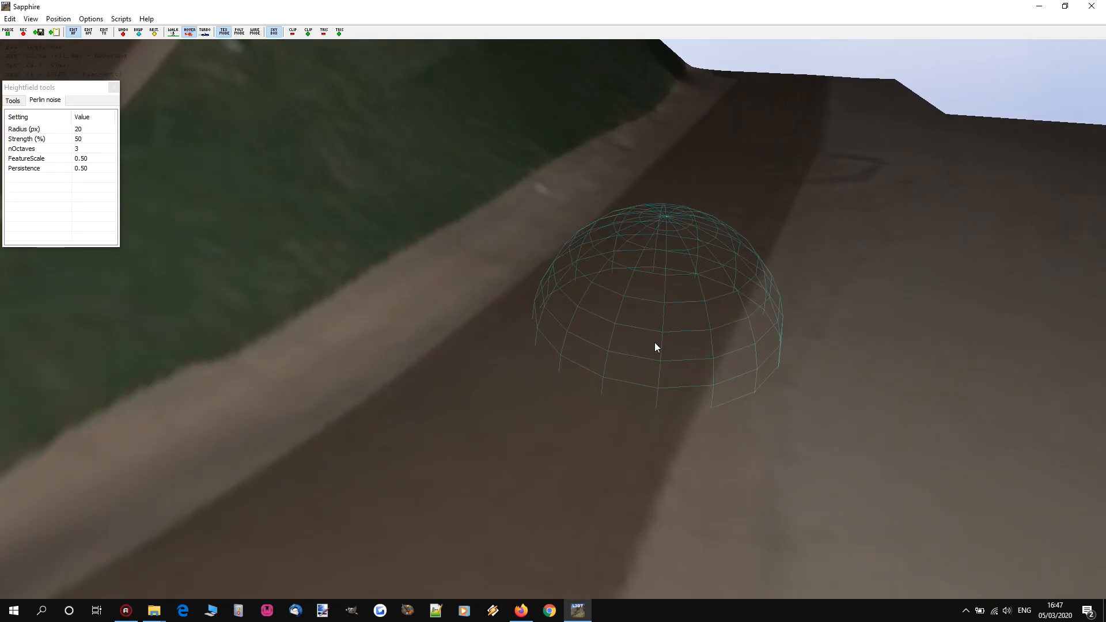
pyautogui.click(86, 161)
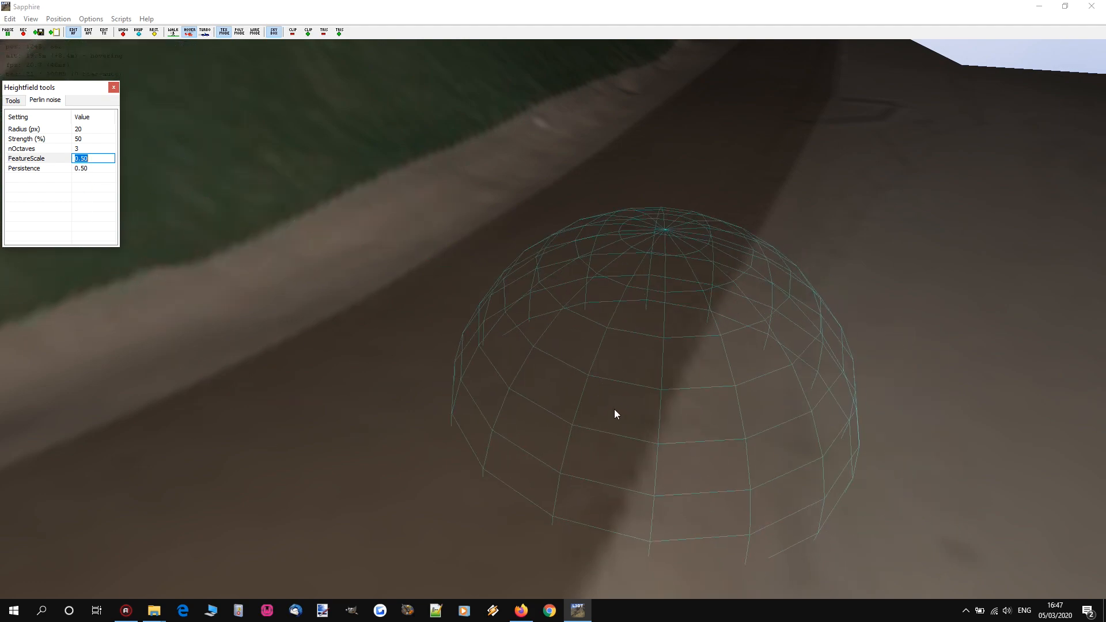
pyautogui.moveTo(469, 413)
pyautogui.mouseDown(button='right')
pyautogui.moveTo(536, 357)
pyautogui.moveTo(557, 435)
pyautogui.mouseUp(button='right')
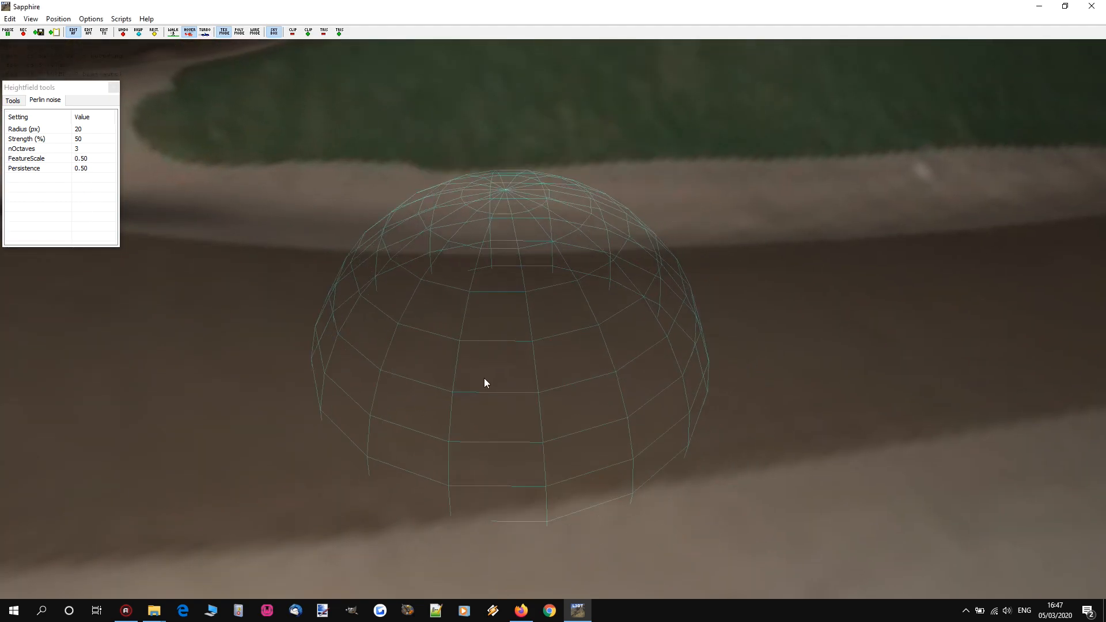
# - Try Perlin noise along the straight at 50% strength and 0.50 FeatureScale, inspect the bumps, and undo them
pyautogui.moveTo(443, 372); pyautogui.dragTo(1069, 299)
pyautogui.rightClick(1070, 299)
pyautogui.press('s')
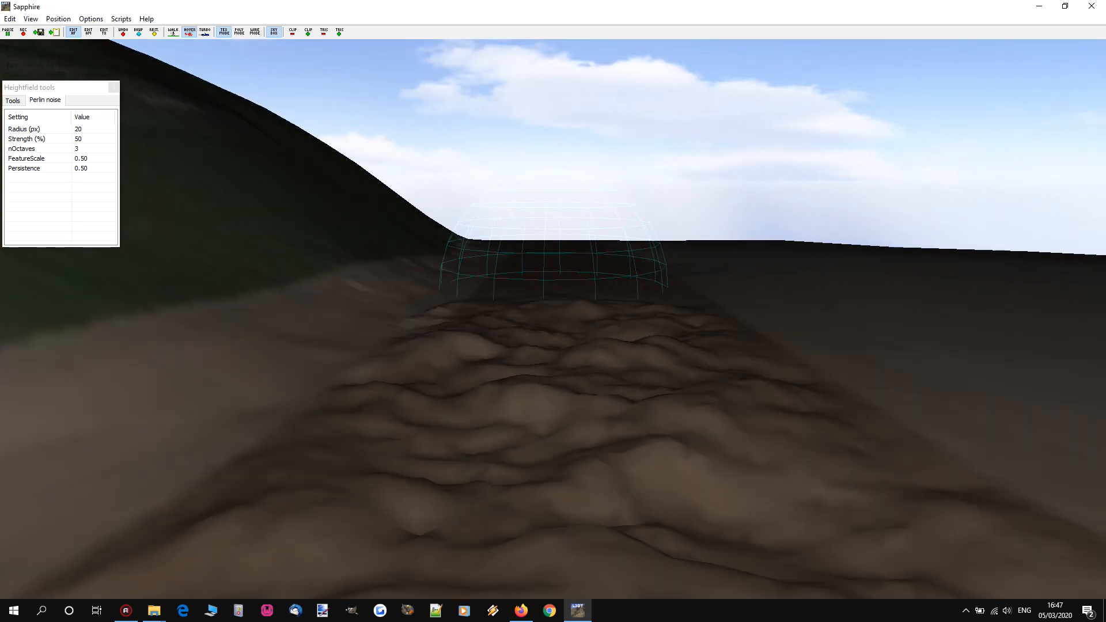
pyautogui.rightClick(550, 297)
pyautogui.hotkey('ctrl', 'z')
# - Set the Perlin noise FeatureScale to 0.25 and paint a test patch along the straight
pyautogui.click(89, 158)
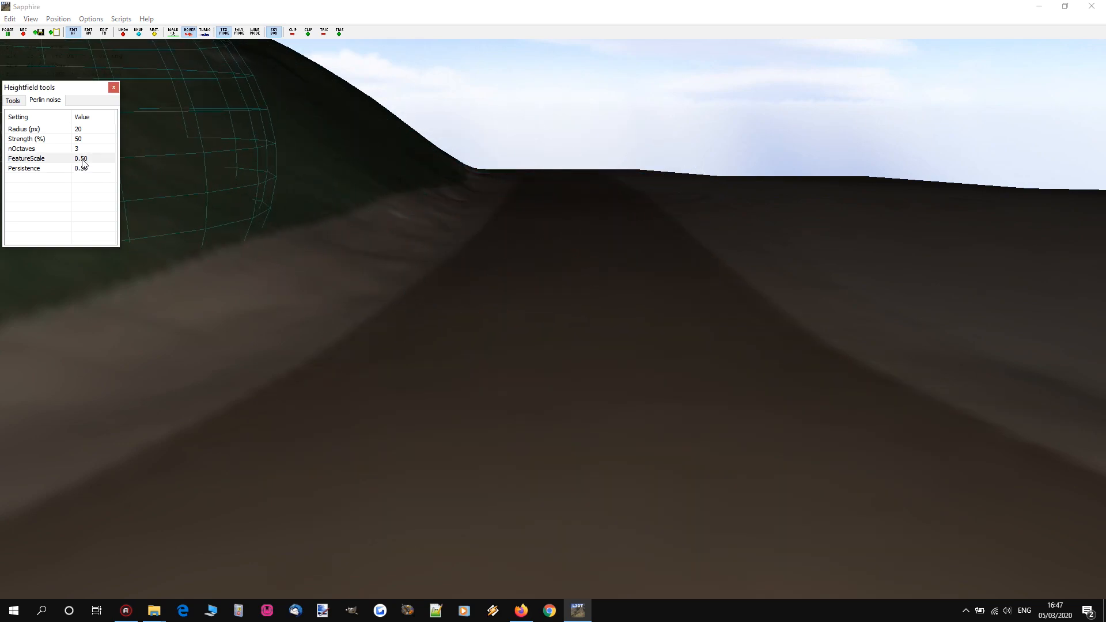
pyautogui.write('0.25')
pyautogui.press('Return')
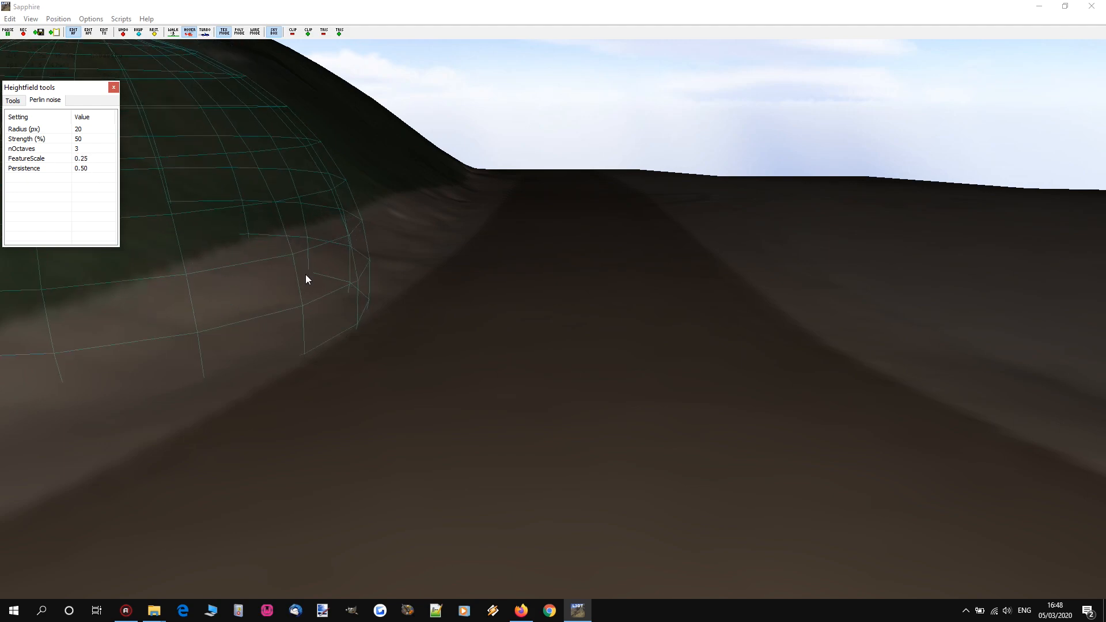
pyautogui.moveTo(590, 445)
pyautogui.mouseDown()
pyautogui.moveTo(593, 255)
pyautogui.moveTo(587, 409)
pyautogui.moveTo(584, 260)
pyautogui.moveTo(607, 346)
pyautogui.mouseUp()
# - Set FeatureScale to 0.75, paint a comparison patch on the ground beside the straight, and undo both noise patches
pyautogui.click(84, 160)
pyautogui.write('0.75')
pyautogui.click(64, 192)
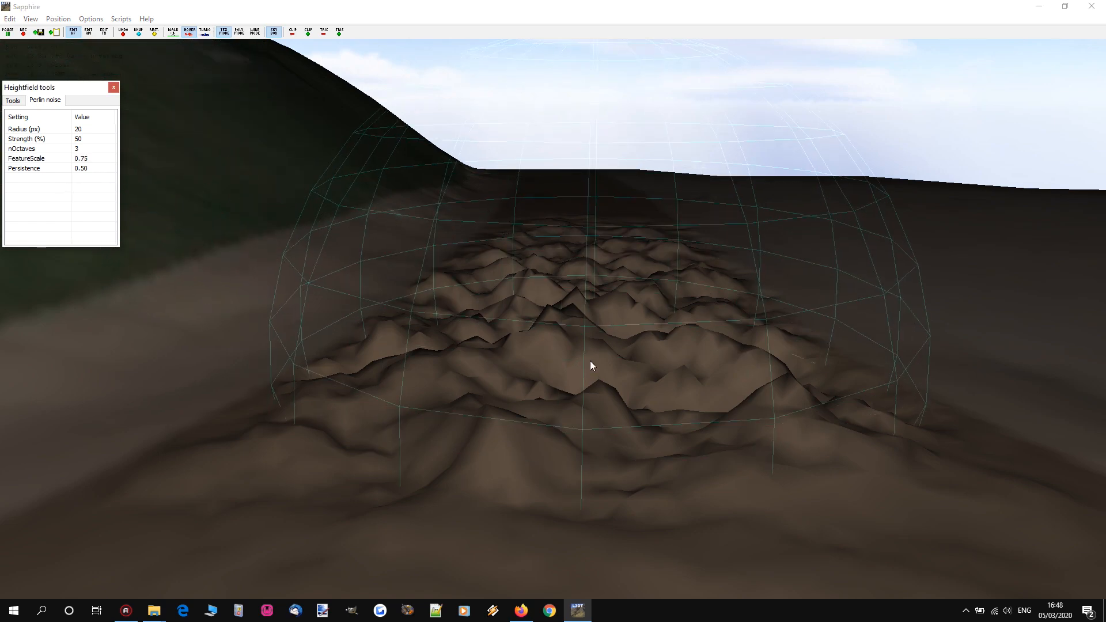
pyautogui.press('d')
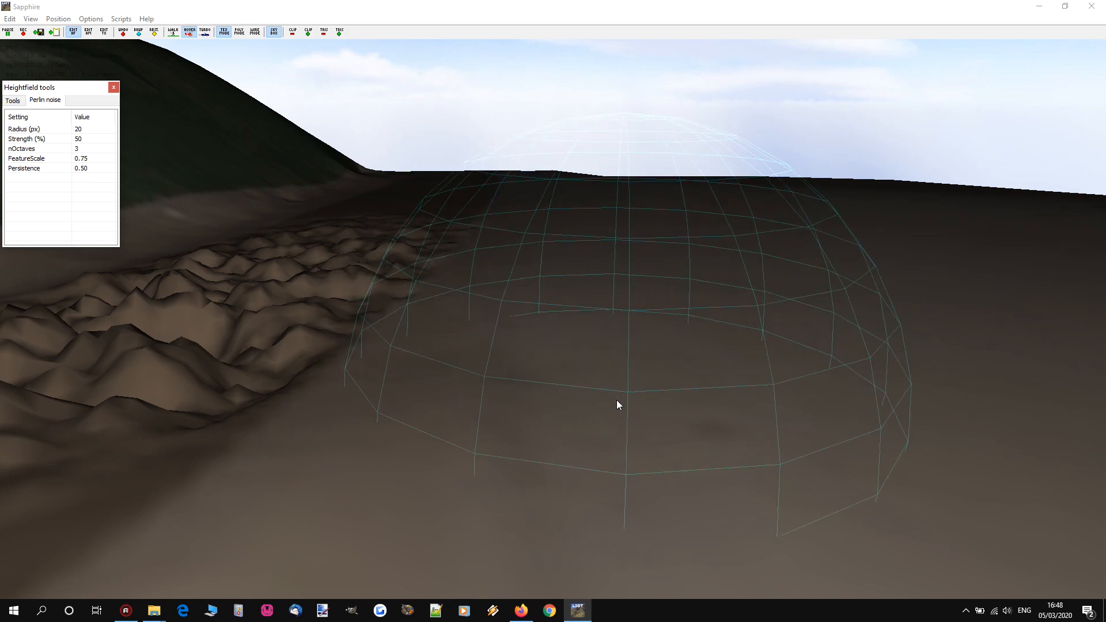
pyautogui.moveTo(622, 424); pyautogui.dragTo(612, 259)
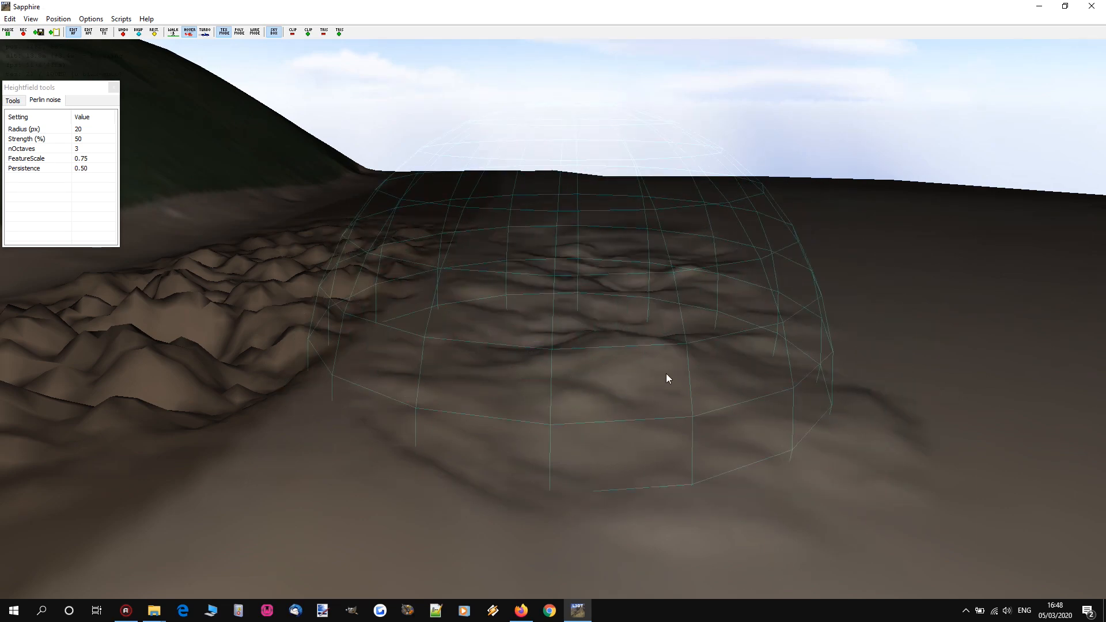
pyautogui.press('a')
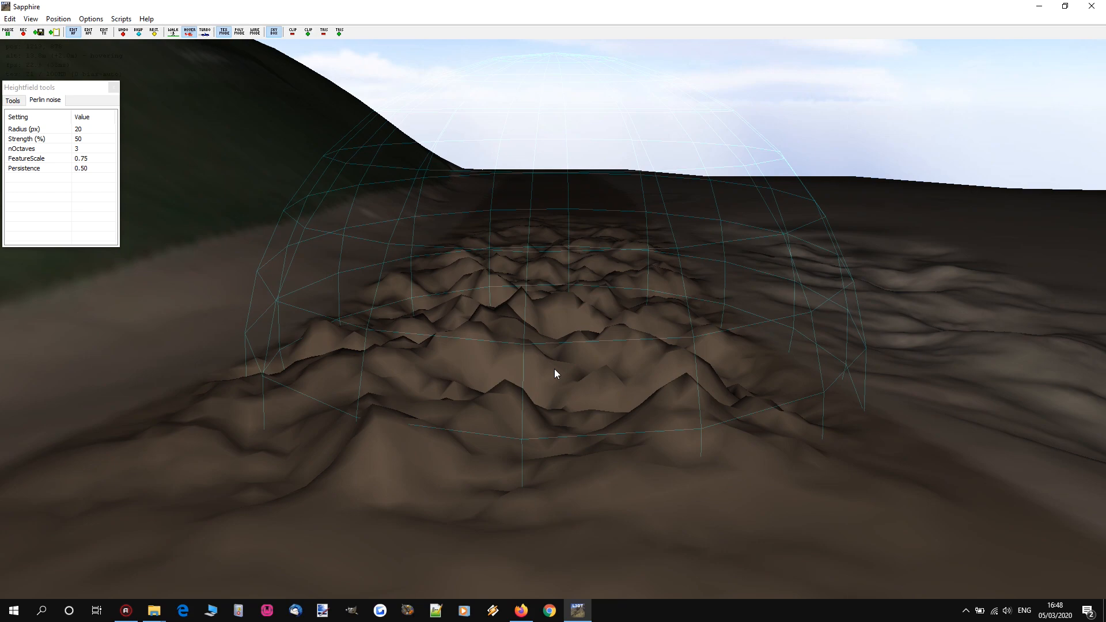
pyautogui.hotkey('ctrl', 'z')
pyautogui.hotkey('ctrl', 'z')
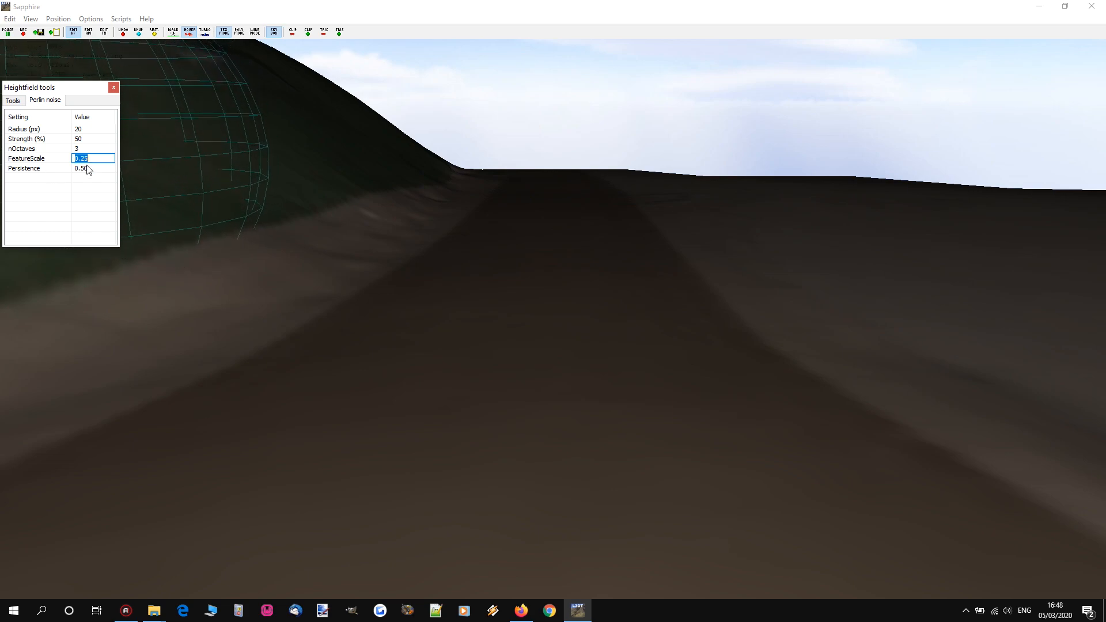
# - Set FeatureScale to 0.50 and nOctaves to 1, try the noise on the straight, and undo it
pyautogui.write('0.5')
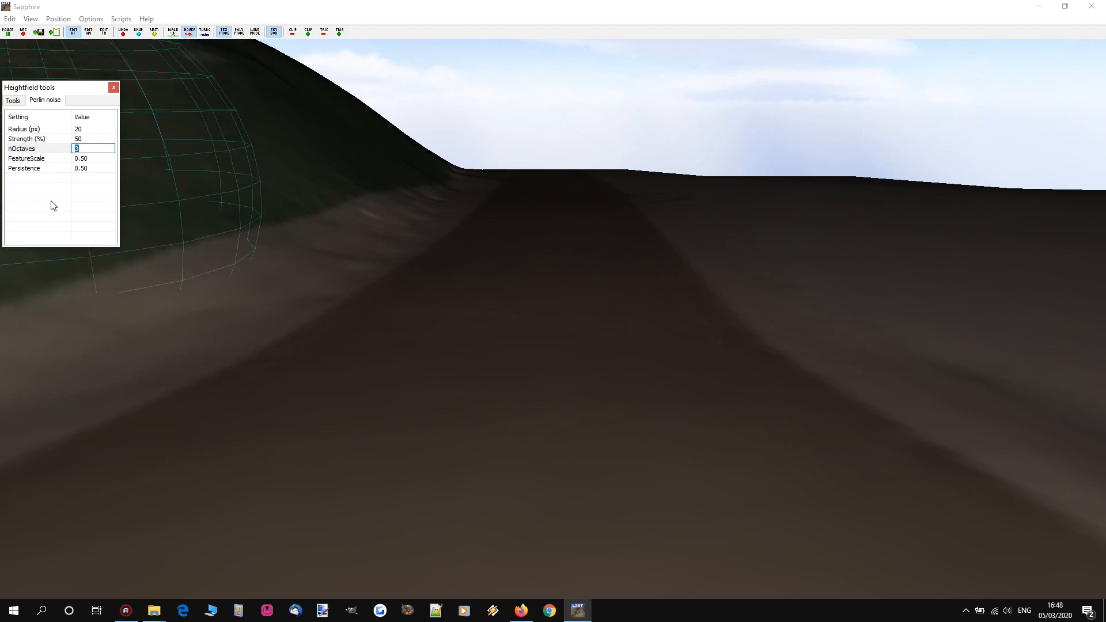
pyautogui.moveTo(541, 349); pyautogui.dragTo(549, 264)
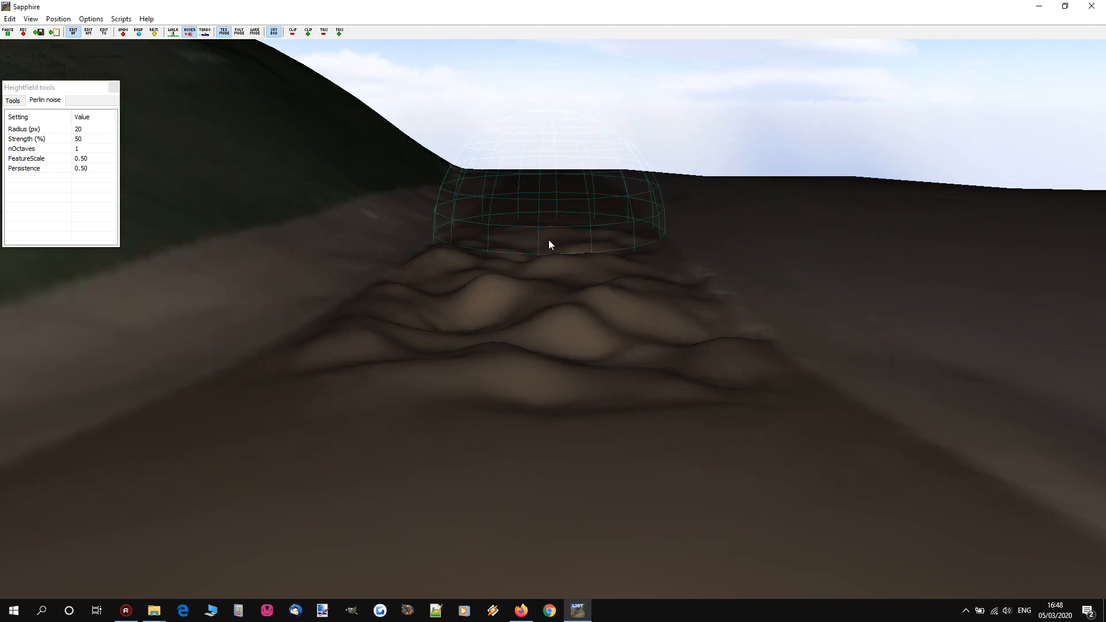
pyautogui.hotkey('ctrl', 'z')
# - Set nOctaves to 10, try the Perlin noise along the straight, and undo the stroke
pyautogui.click(86, 150)
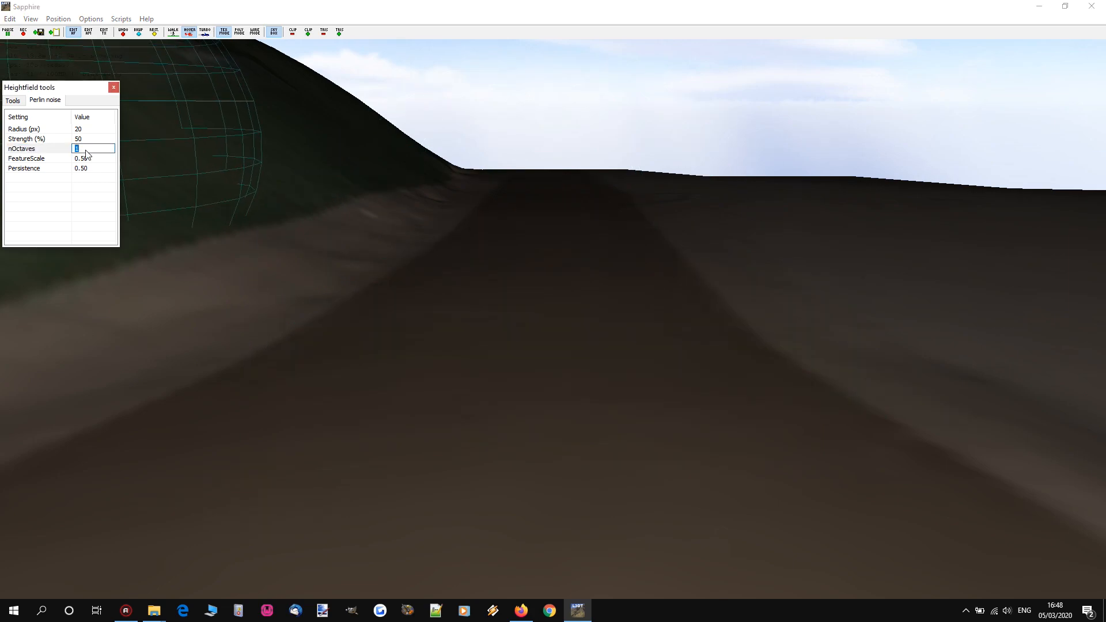
pyautogui.press('Return')
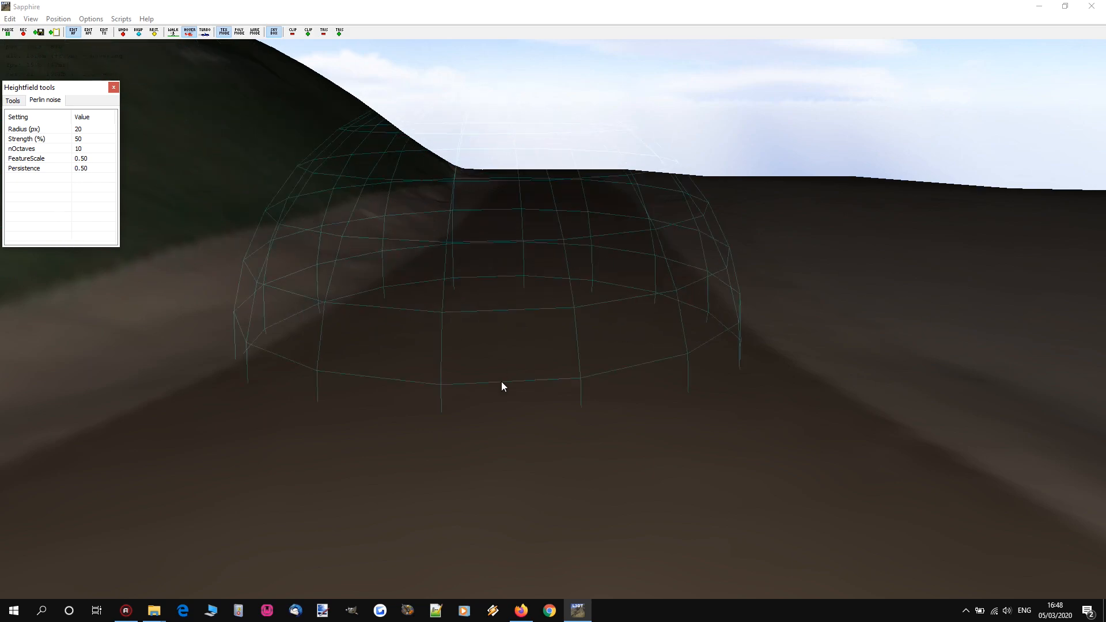
pyautogui.moveTo(528, 401)
pyautogui.mouseDown()
pyautogui.moveTo(546, 321)
pyautogui.moveTo(511, 400)
pyautogui.moveTo(622, 413)
pyautogui.moveTo(822, 365)
pyautogui.moveTo(740, 259)
pyautogui.mouseUp()
pyautogui.hotkey('ctrl', 'z')
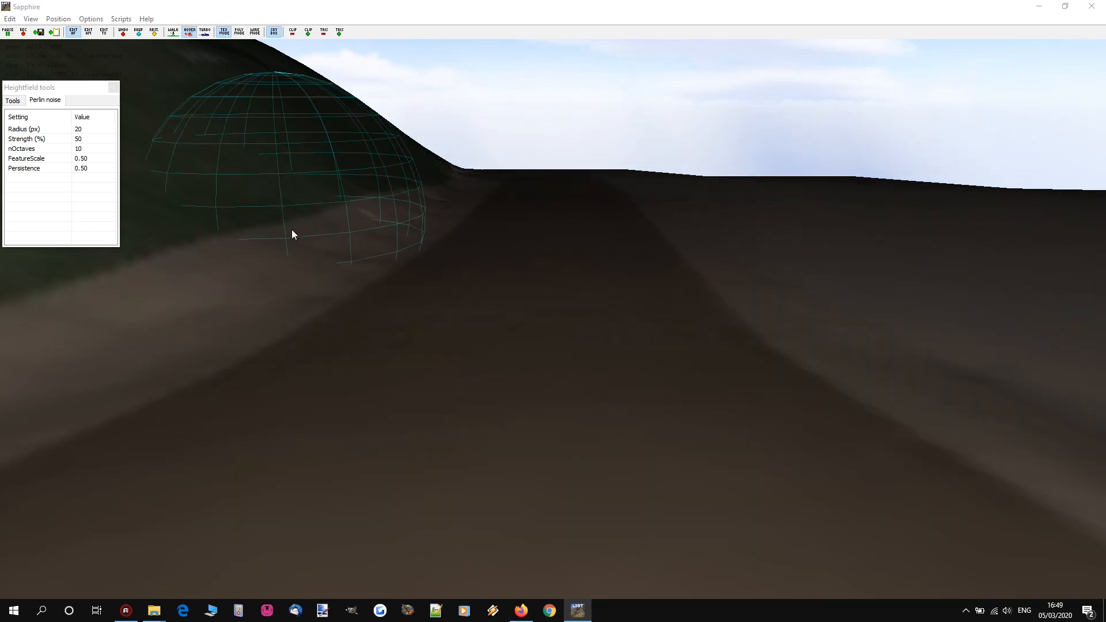
# - Set the Perlin noise brush to 3 octaves, 10% strength and 0.2 persistence
pyautogui.click(95, 149)
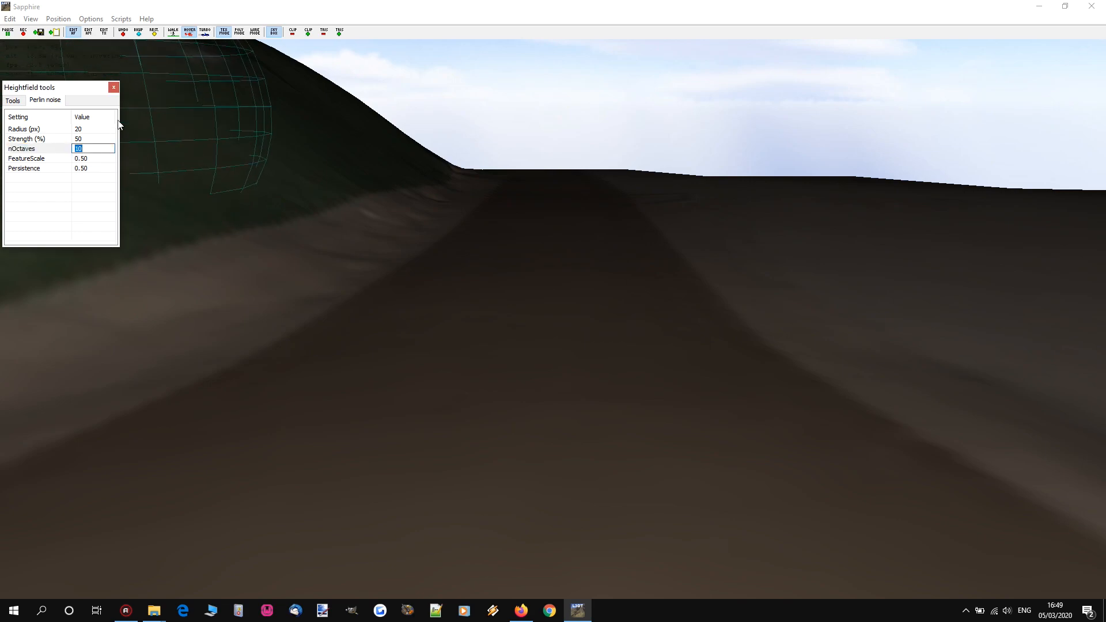
pyautogui.write('3')
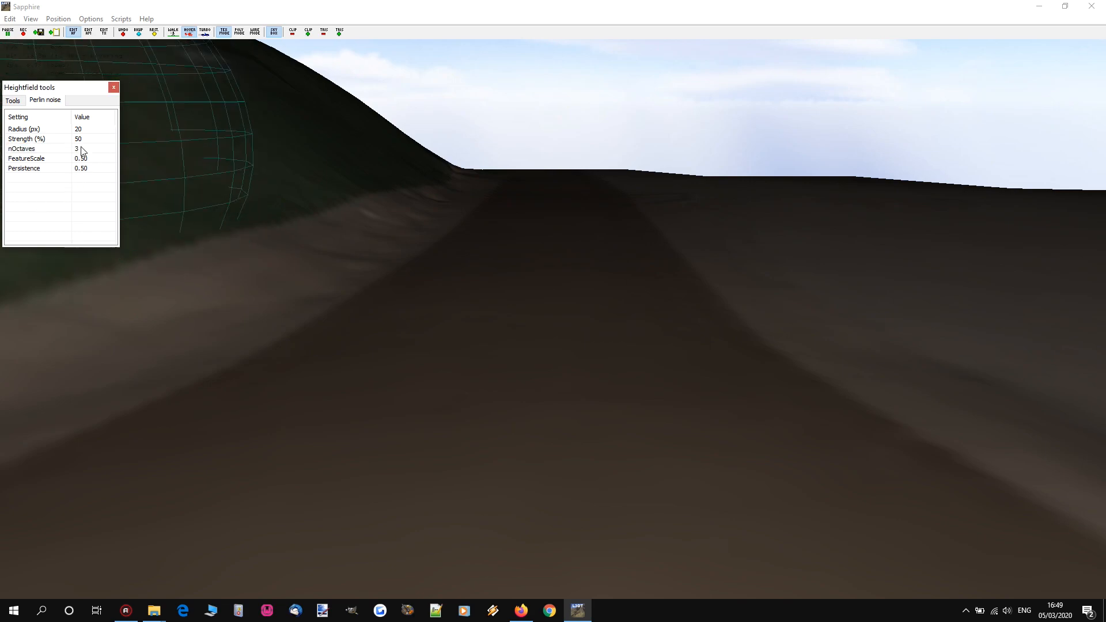
pyautogui.write('10')
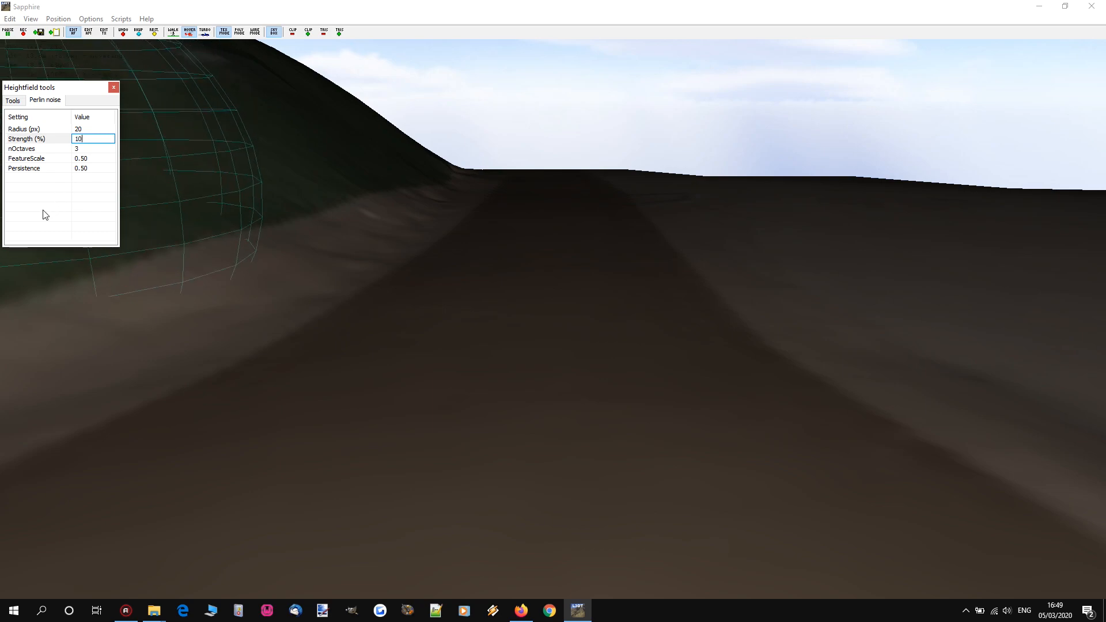
pyautogui.click(85, 168)
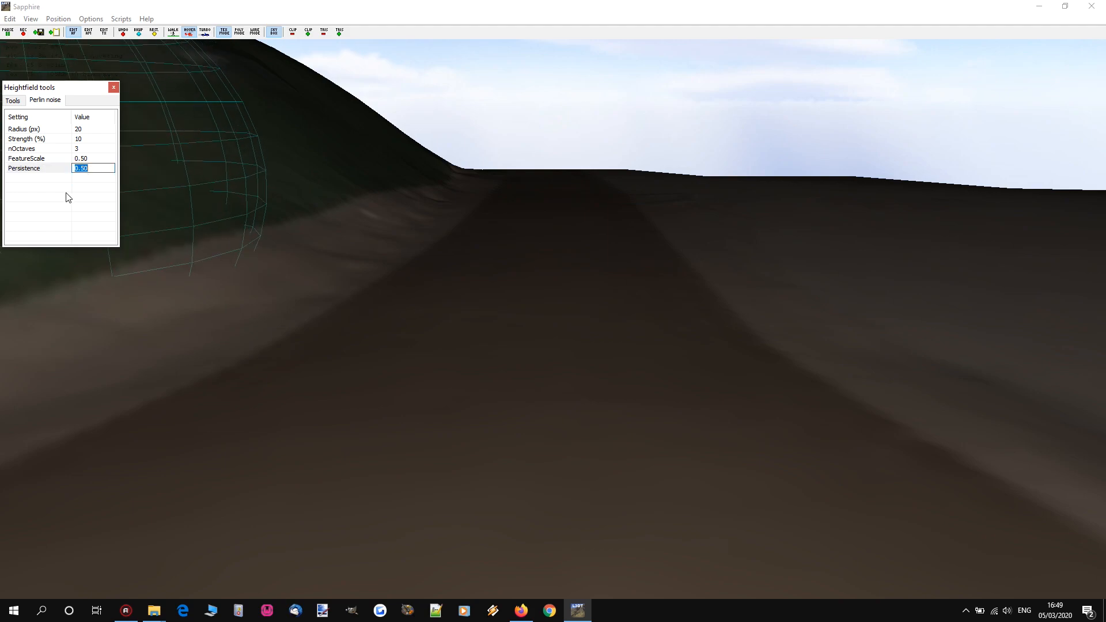
pyautogui.write('0.2')
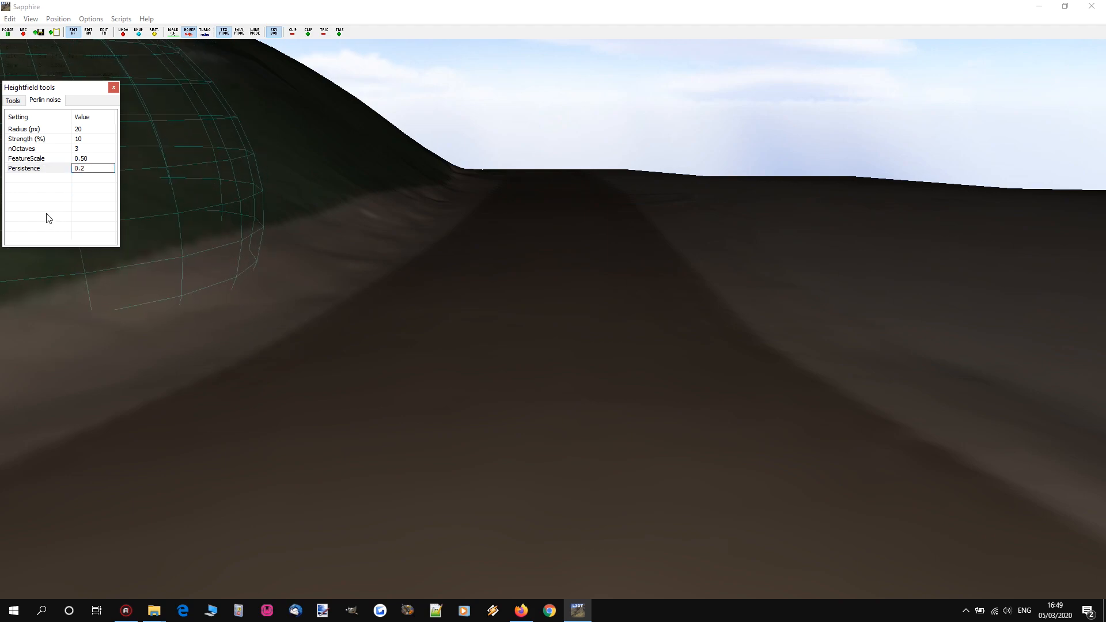
# - Paint subtle Perlin noise bumps along the straight with several brush passes
pyautogui.click(525, 378)
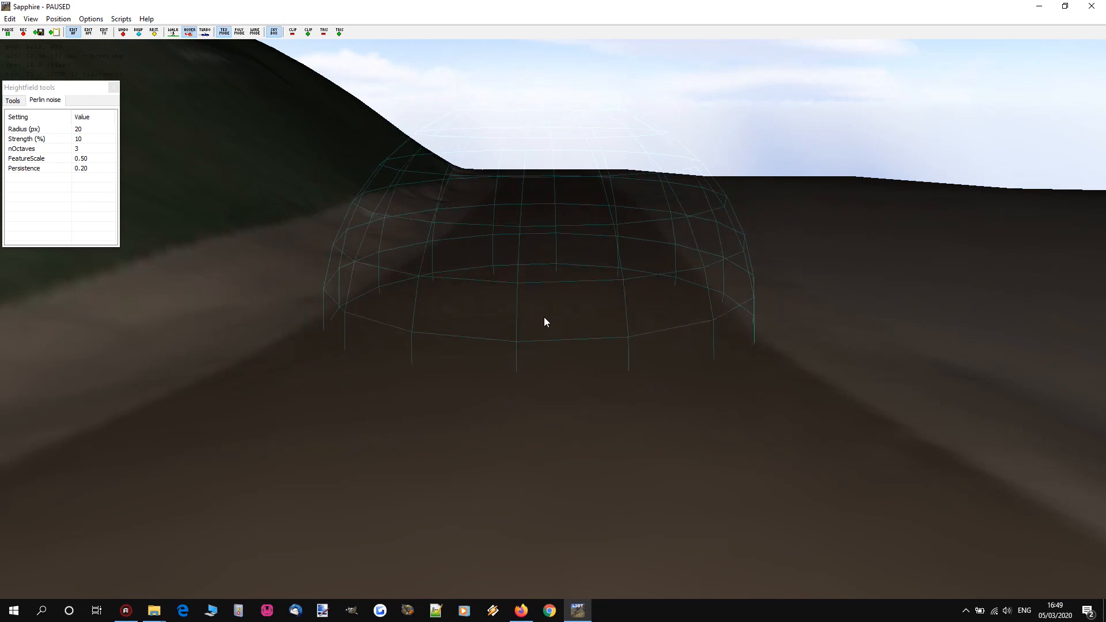
pyautogui.moveTo(544, 307)
pyautogui.mouseDown()
pyautogui.moveTo(519, 429)
pyautogui.moveTo(549, 246)
pyautogui.mouseUp()
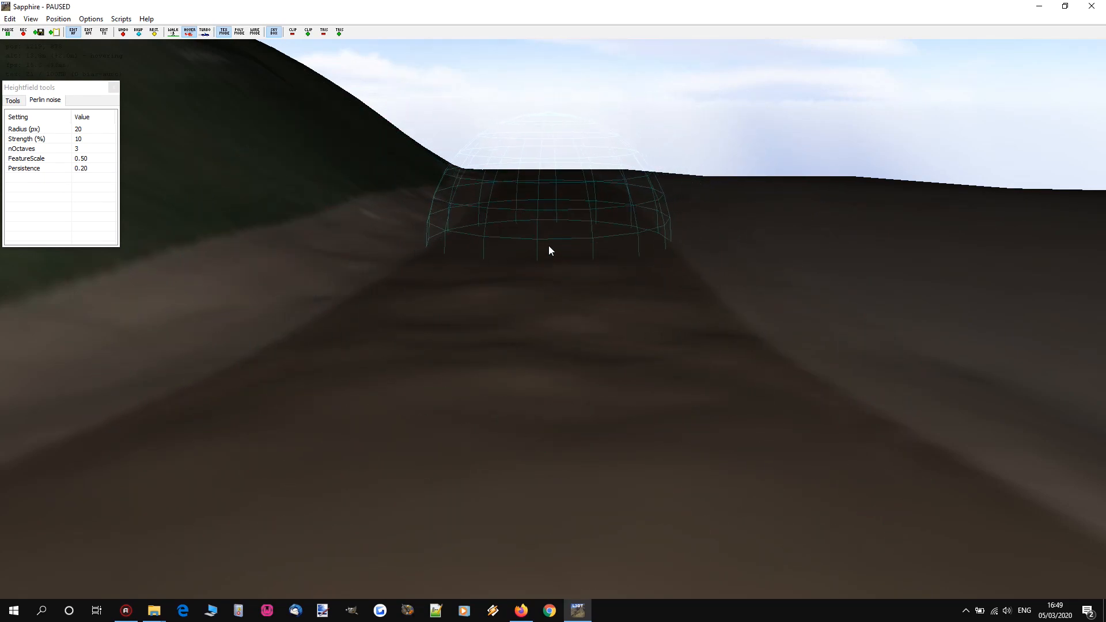
pyautogui.moveTo(543, 308)
pyautogui.mouseDown()
pyautogui.moveTo(528, 422)
pyautogui.moveTo(509, 269)
pyautogui.mouseUp()
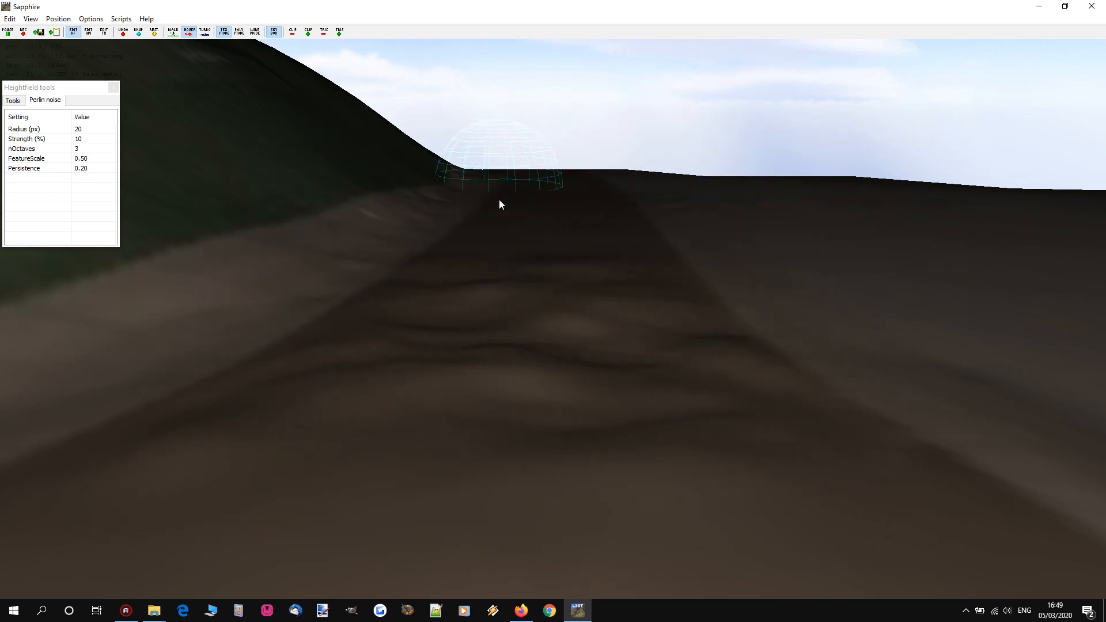
# - Set the Perlin noise brush's persistence to 0.80
pyautogui.click(92, 168)
pyautogui.write('008')
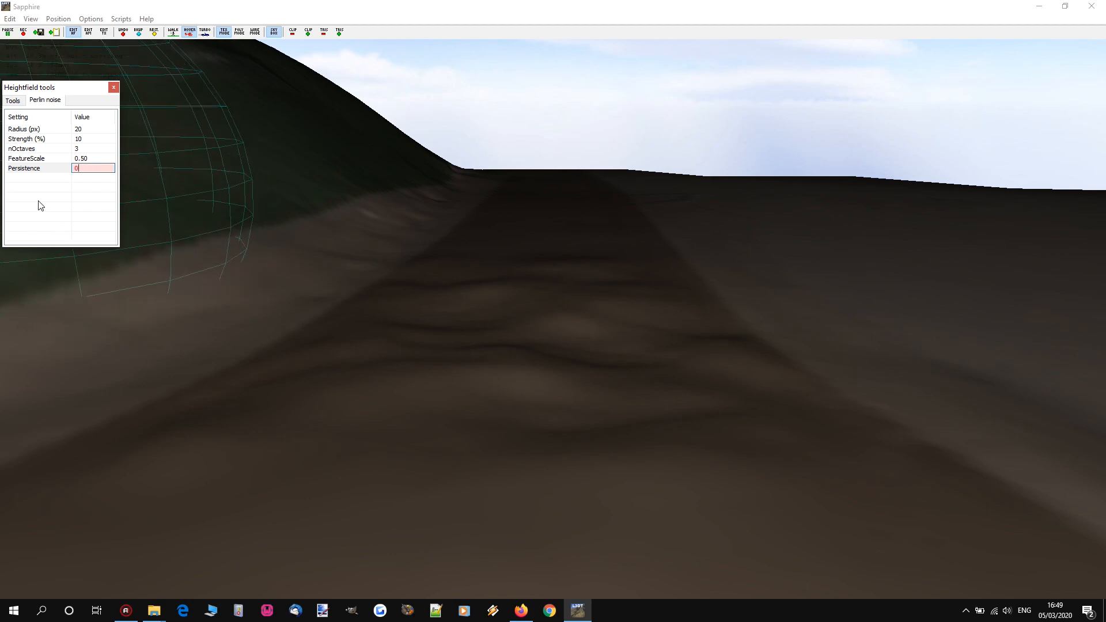
pyautogui.write('8')
pyautogui.press('Return')
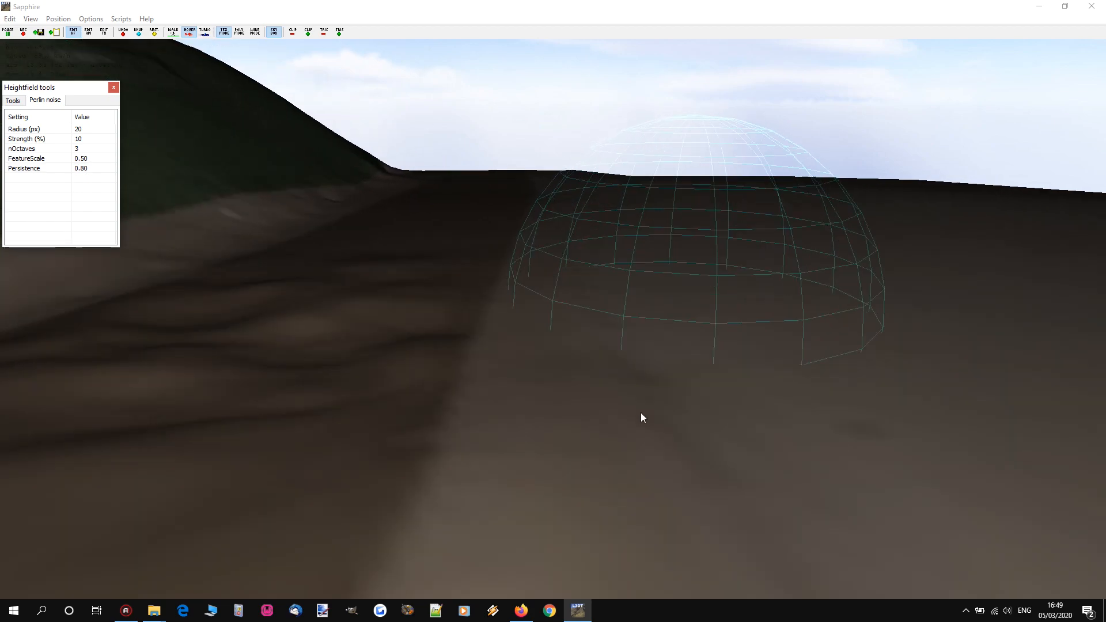
# - Try the 0.80 persistence noise on the ground beside the straight, and undo the strokes
pyautogui.press('d')
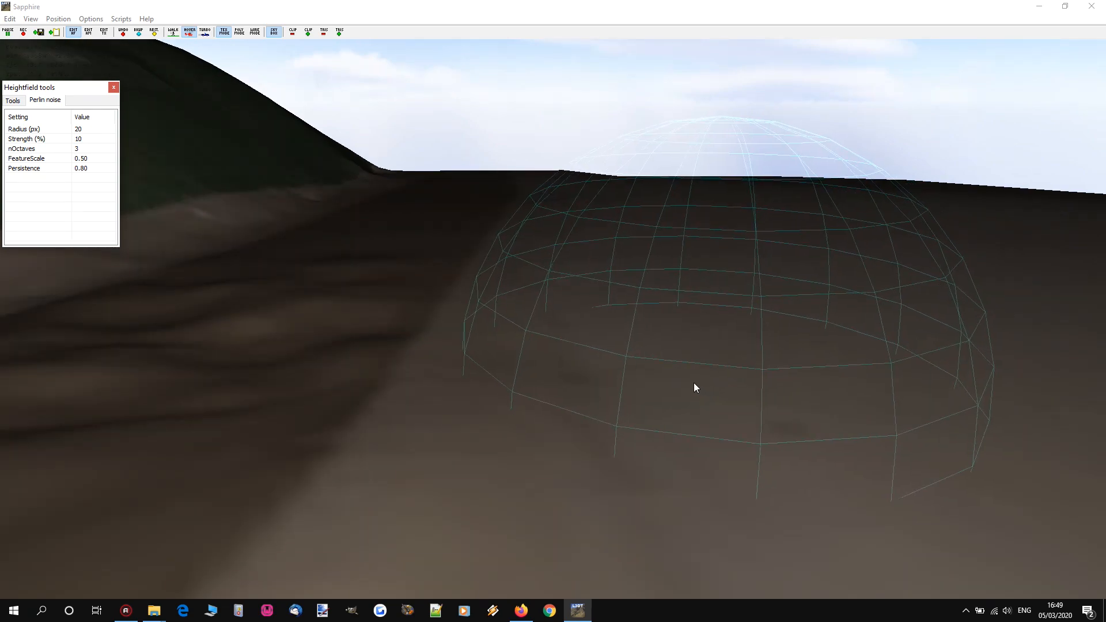
pyautogui.click(686, 434)
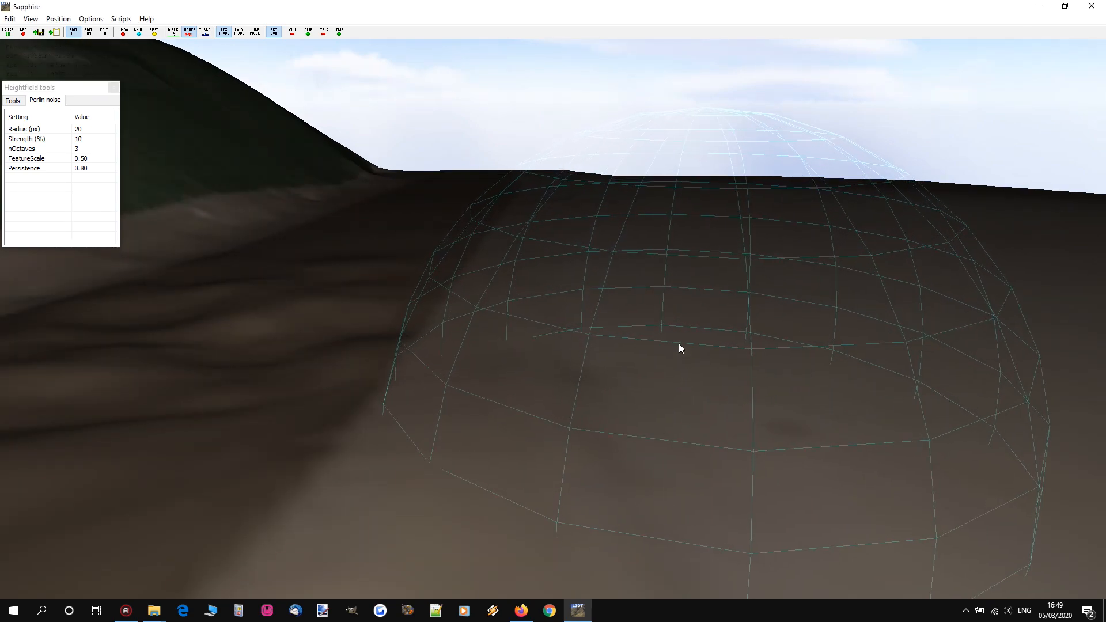
pyautogui.moveTo(681, 319)
pyautogui.mouseDown()
pyautogui.moveTo(693, 402)
pyautogui.moveTo(657, 306)
pyautogui.moveTo(702, 468)
pyautogui.moveTo(628, 247)
pyautogui.moveTo(664, 398)
pyautogui.moveTo(635, 483)
pyautogui.moveTo(801, 362)
pyautogui.moveTo(822, 423)
pyautogui.moveTo(607, 300)
pyautogui.mouseUp()
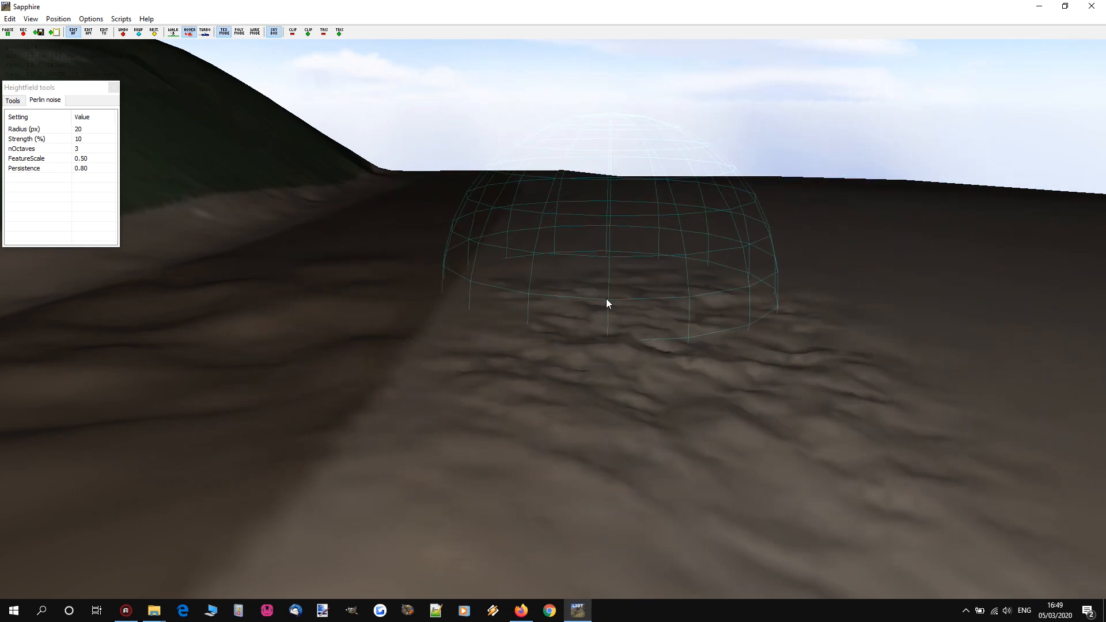
pyautogui.press('d')
pyautogui.moveTo(554, 299); pyautogui.dragTo(553, 300, button='right')
pyautogui.press('w')
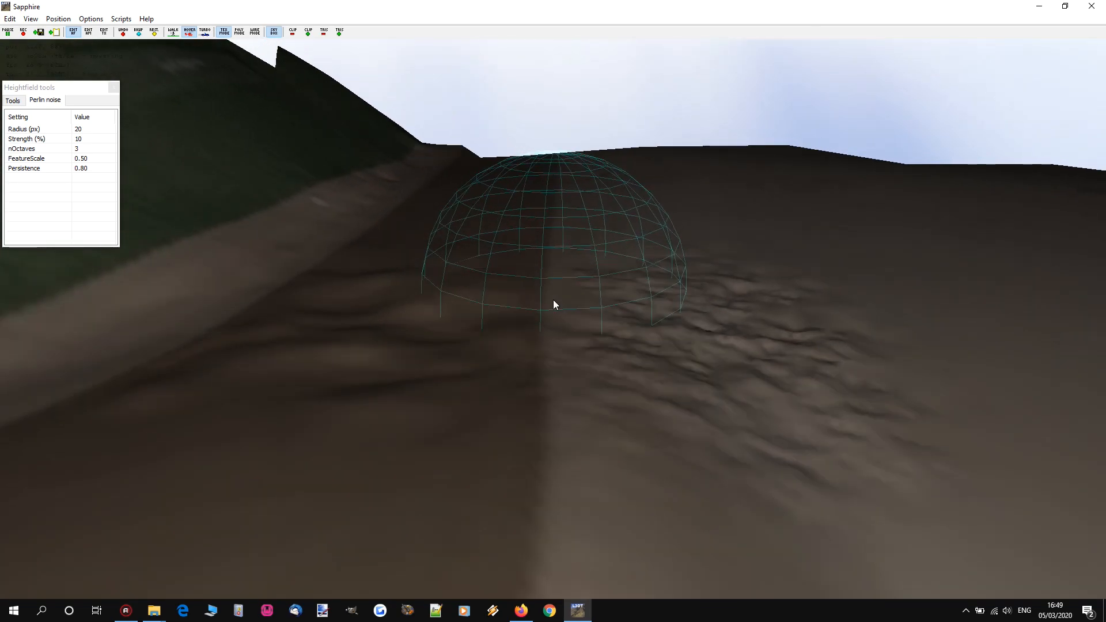
pyautogui.hotkey('ctrl', 'z')
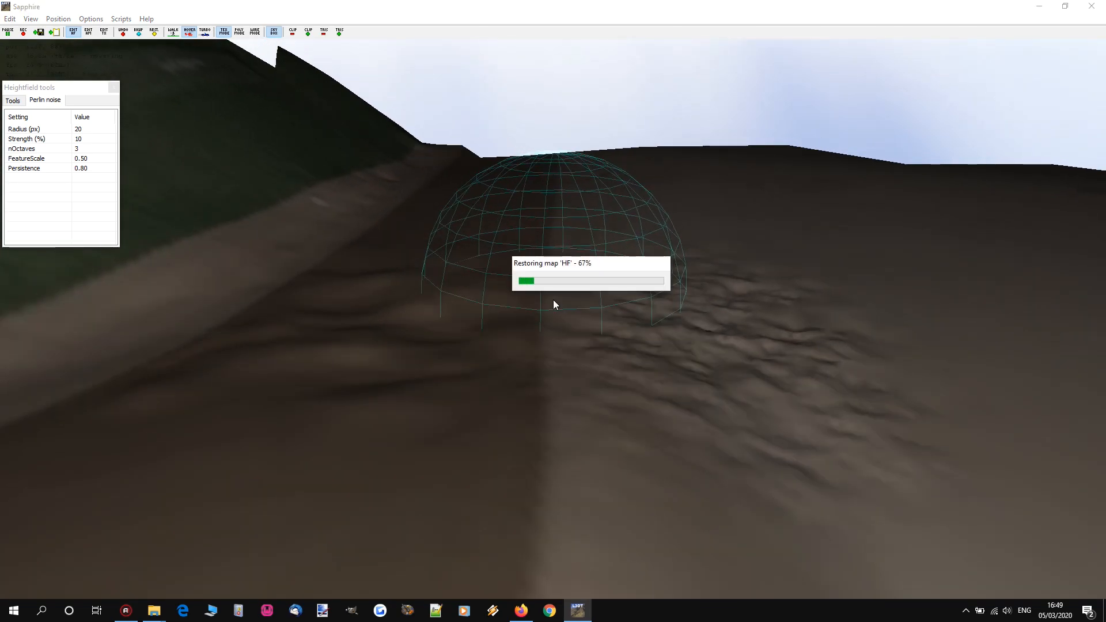
pyautogui.hotkey('ctrl', 'z')
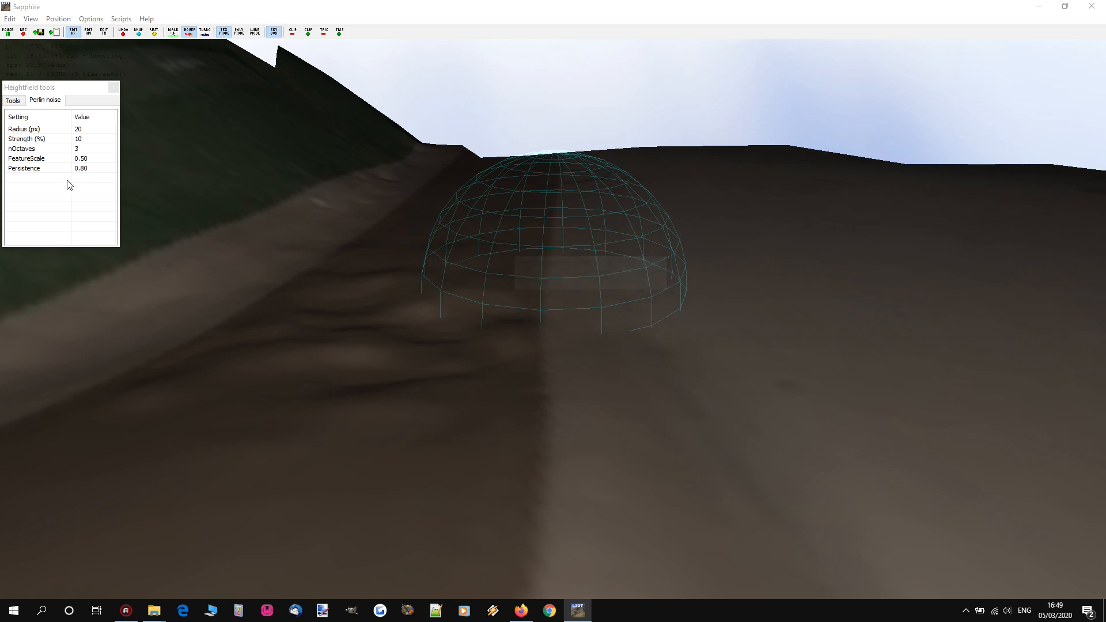
# - Set the Perlin noise persistence to 0.50, keeping 10% strength and 3 octaves
pyautogui.click(82, 168)
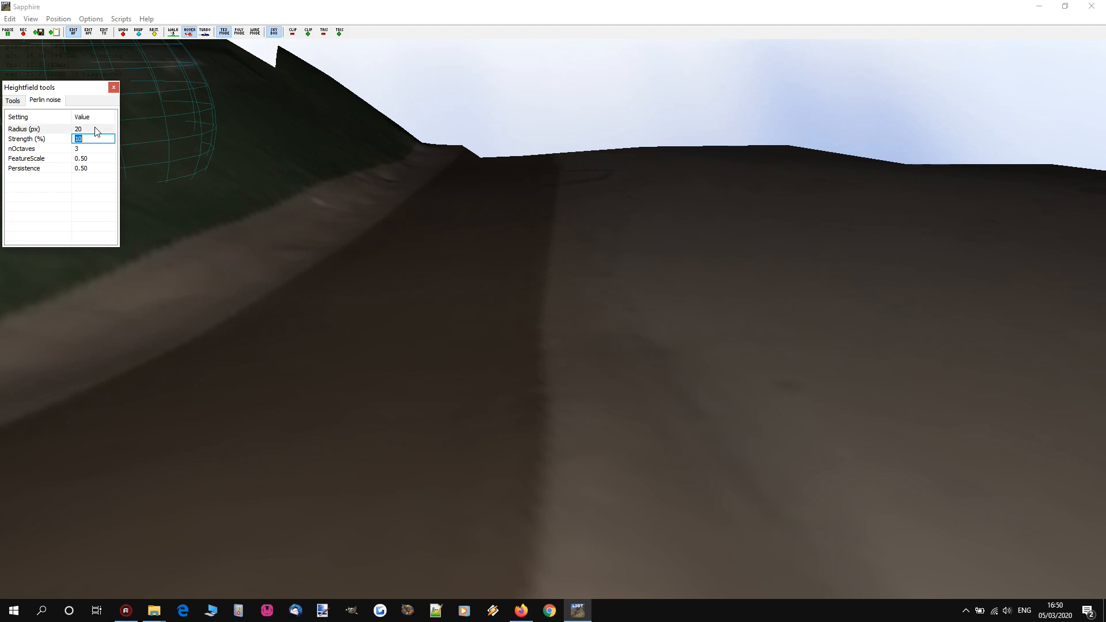
pyautogui.click(44, 214)
pyautogui.scroll(2, 440, 354)
pyautogui.scroll(-2, 441, 353)
# - Paint Perlin noise bumps along the dirt straight beside the grassy bank
pyautogui.click(441, 354)
pyautogui.press('w')
pyautogui.moveTo(397, 286); pyautogui.dragTo(433, 286, button='right')
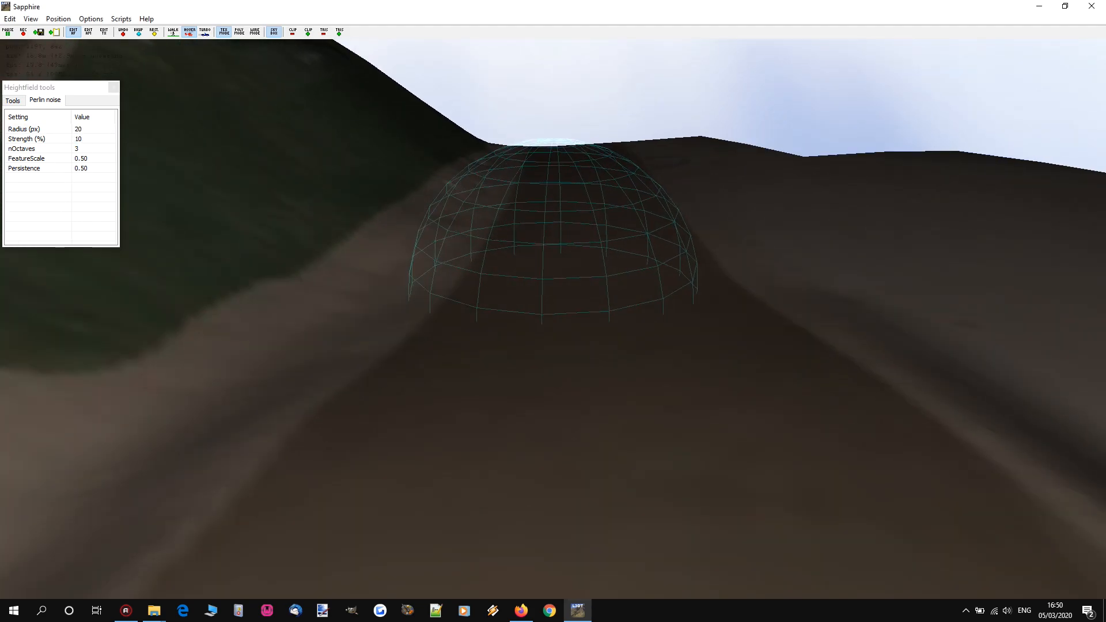
pyautogui.press('s')
pyautogui.press('w')
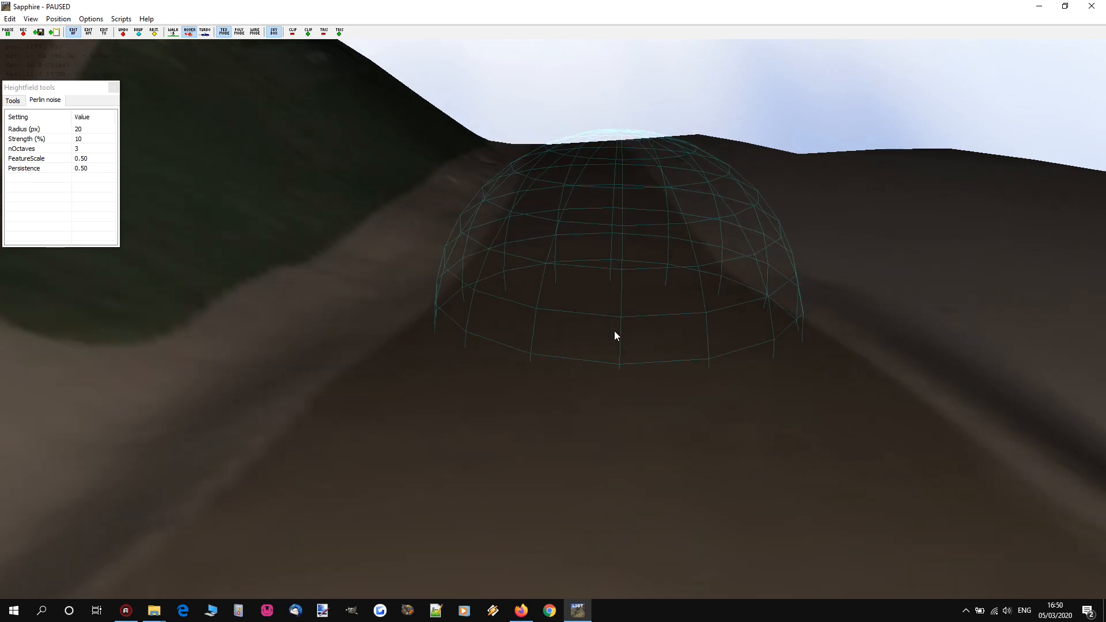
pyautogui.press('s')
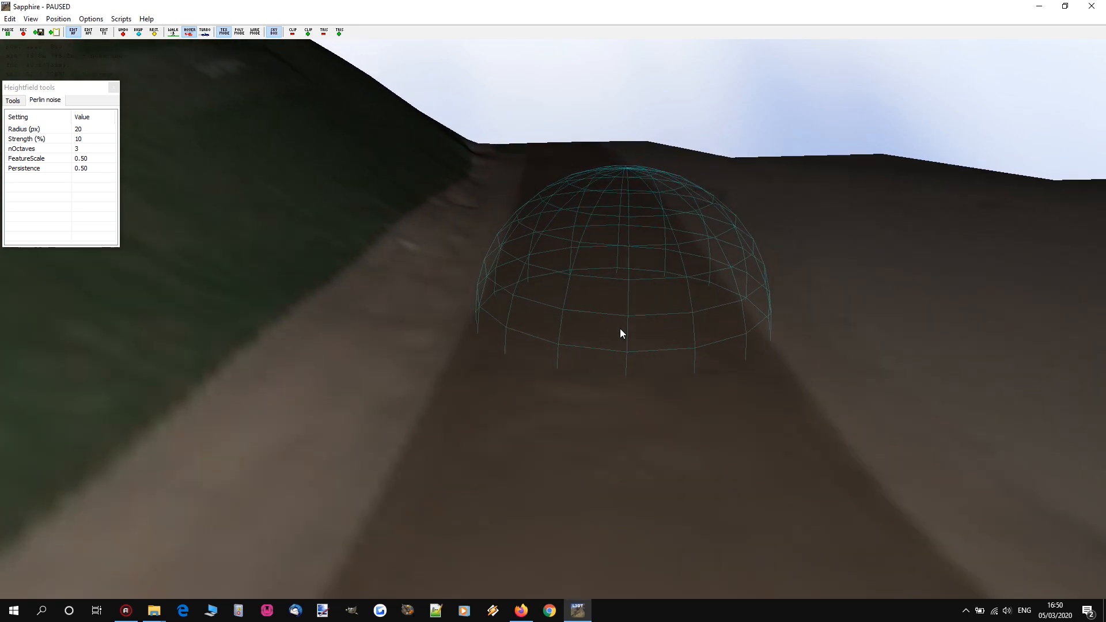
pyautogui.press('w')
pyautogui.press('w')
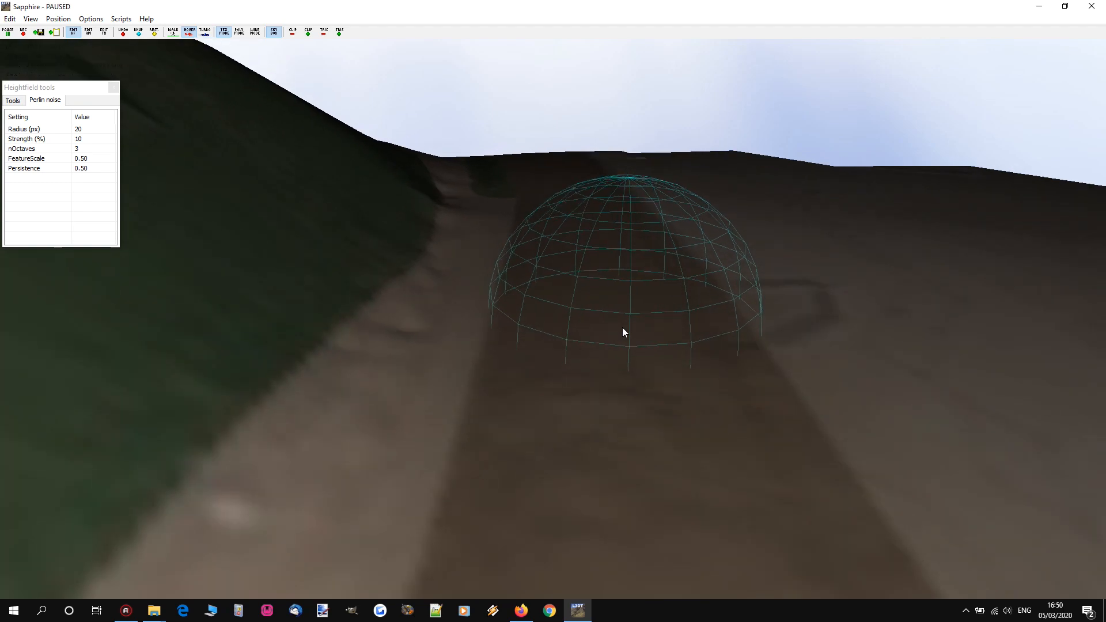
pyautogui.press('w')
pyautogui.press('w')
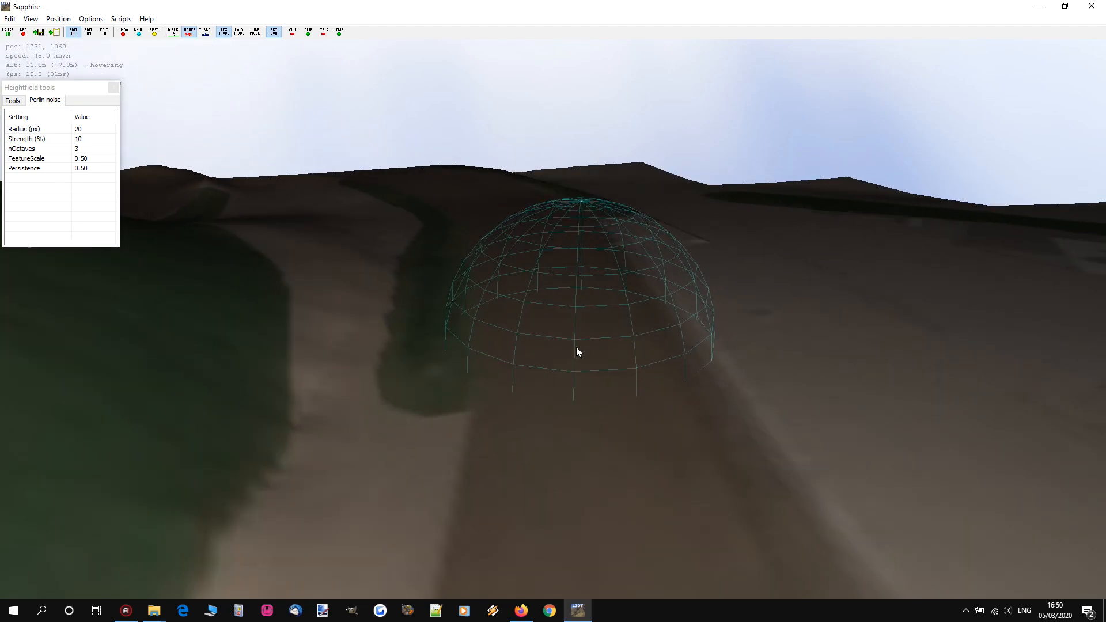
# - Continue painting Perlin noise bumps from the end of the straight into the following bend
pyautogui.press('w')
pyautogui.press('w')
pyautogui.press('w')
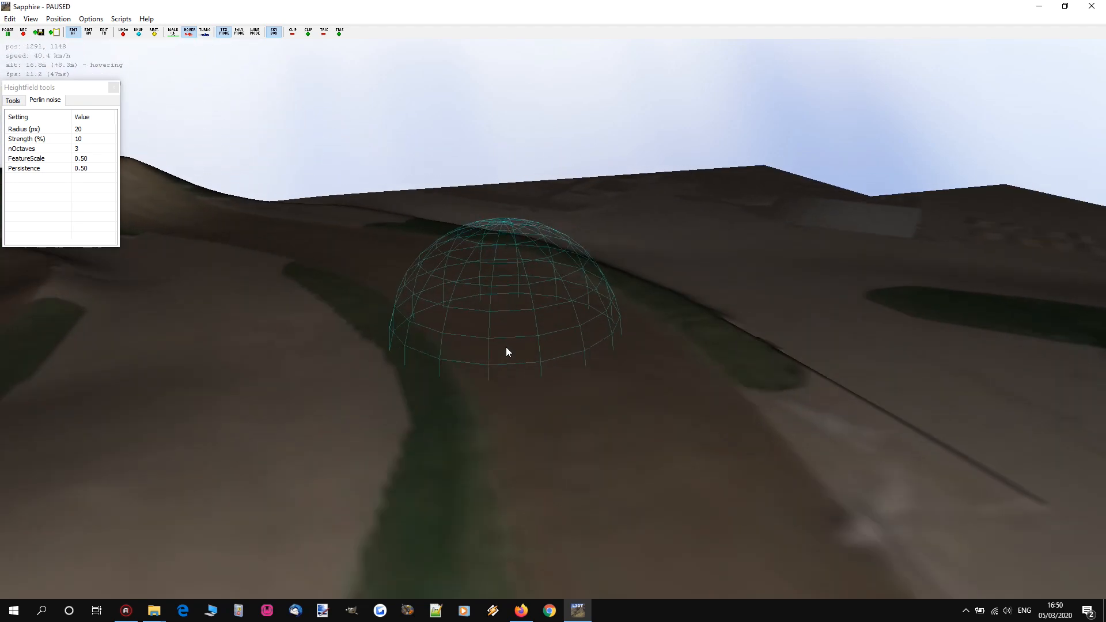
pyautogui.press('a')
pyautogui.press('s')
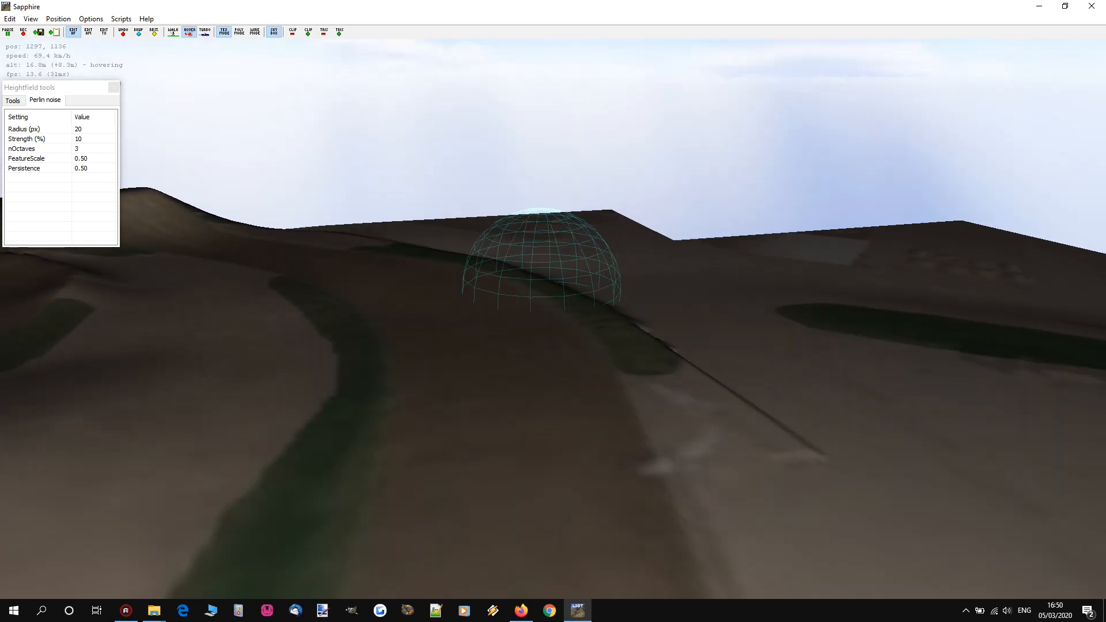
# - Examine the painted bumps along the straight and around the bend in polygon mode
pyautogui.press('w')
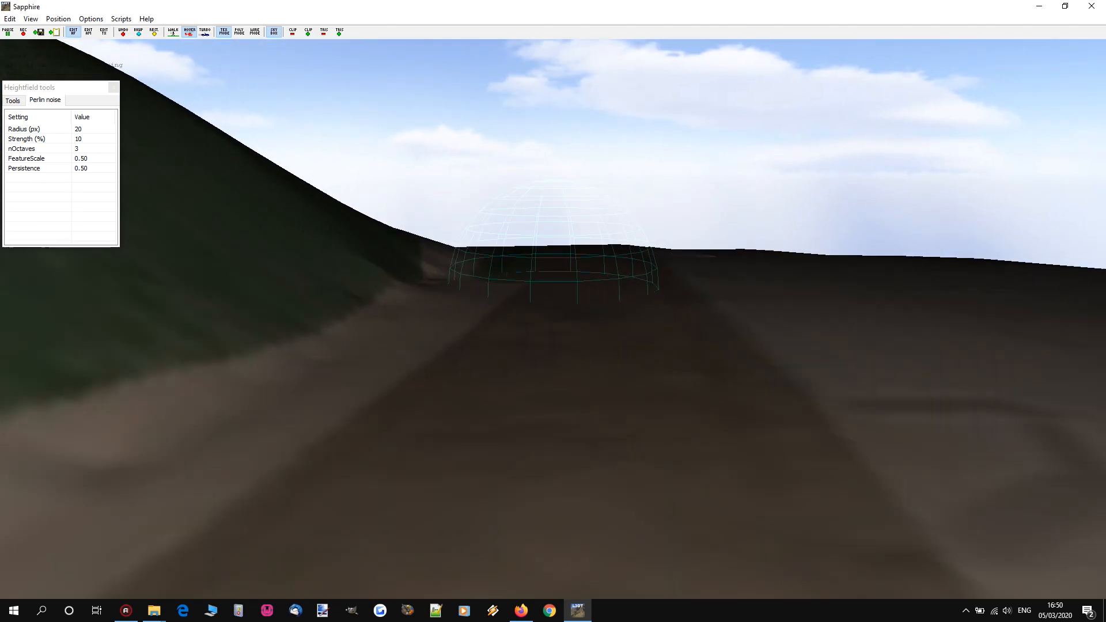
pyautogui.press('w')
pyautogui.press('s')
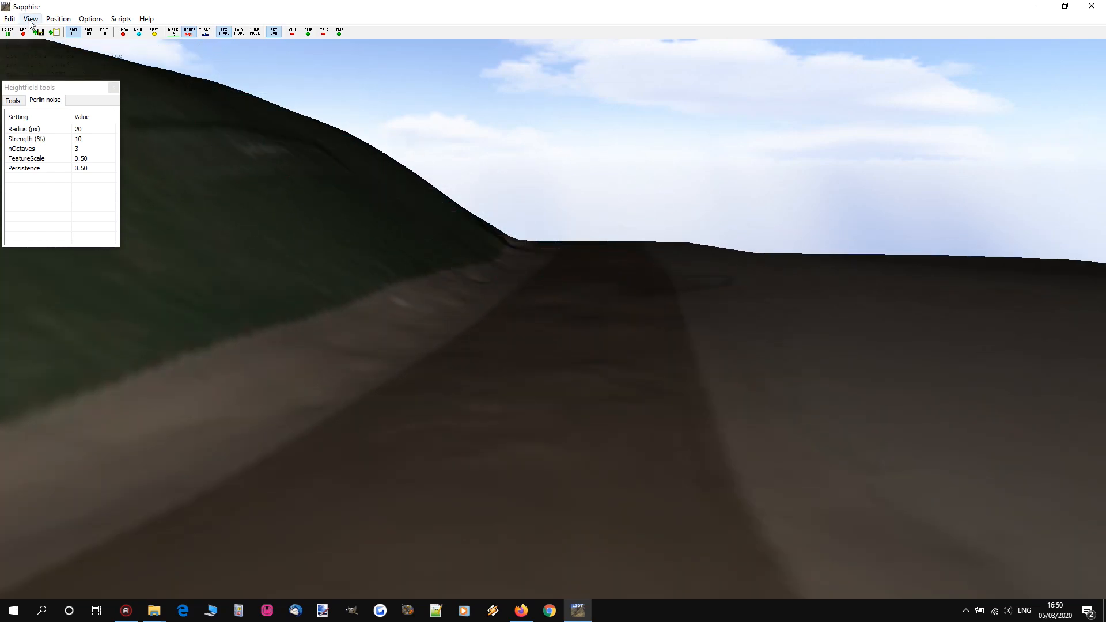
pyautogui.click(30, 21)
pyautogui.click(55, 62)
pyautogui.press('w')
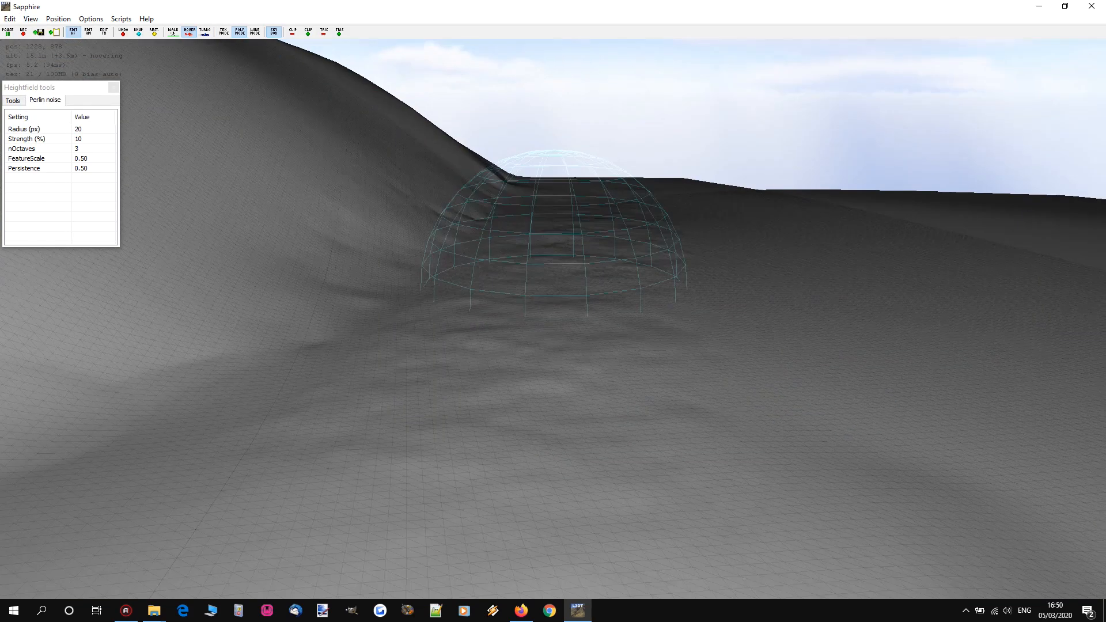
pyautogui.press('w')
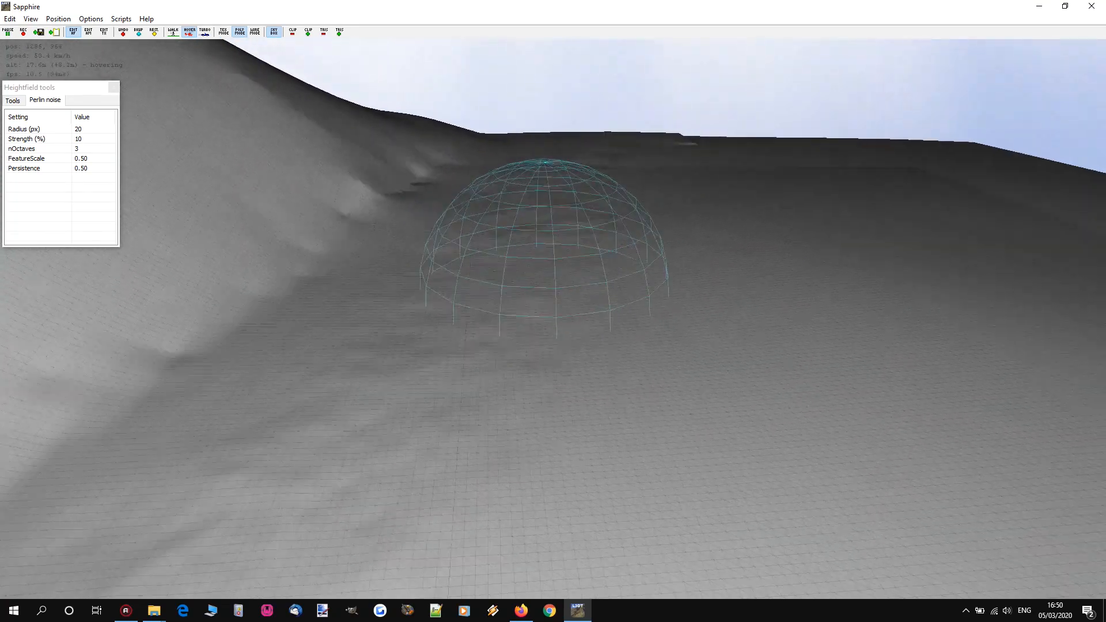
pyautogui.press('w')
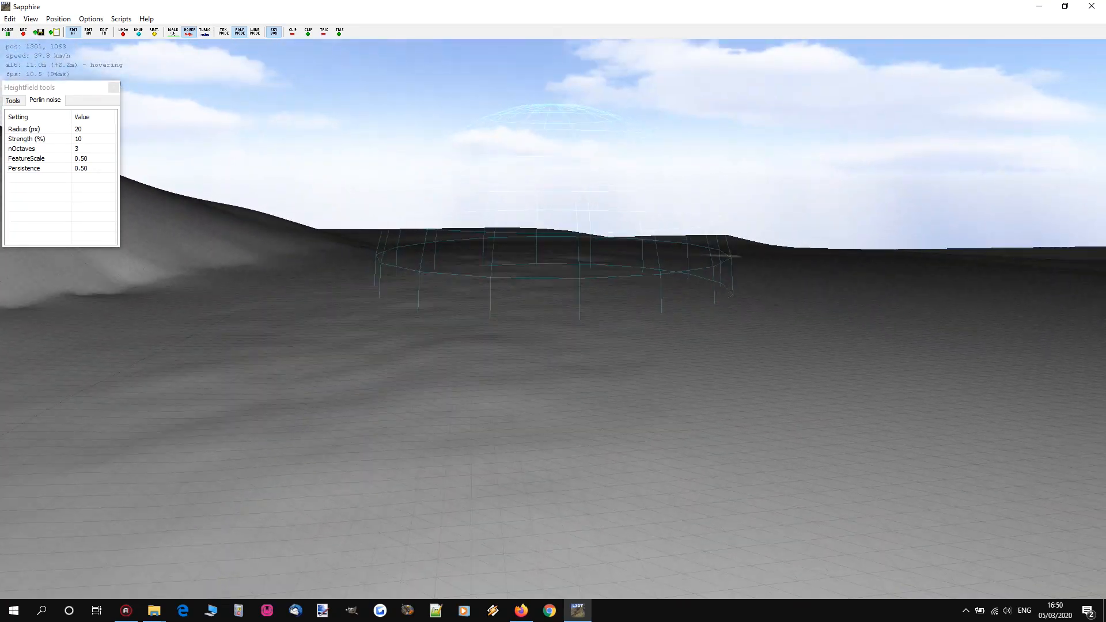
pyautogui.press('w')
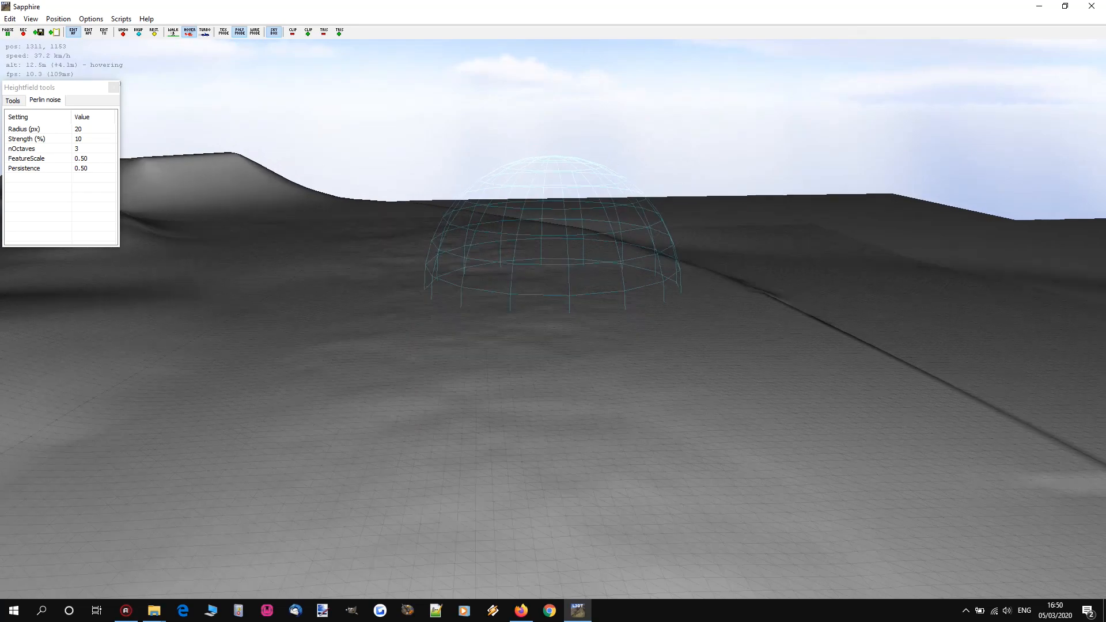
pyautogui.press('w')
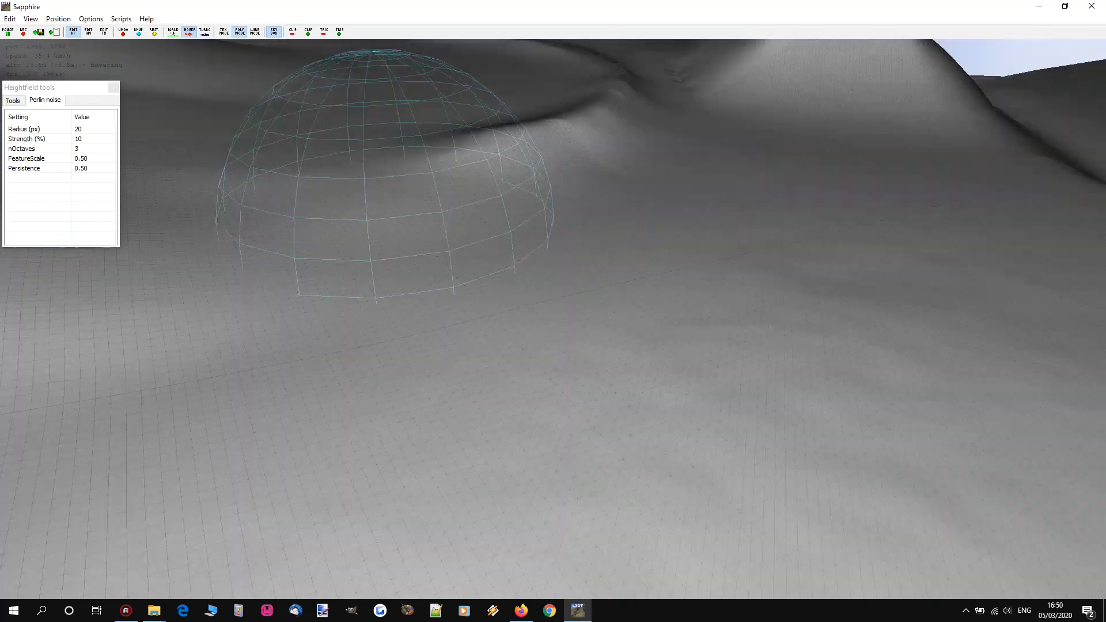
pyautogui.press('w')
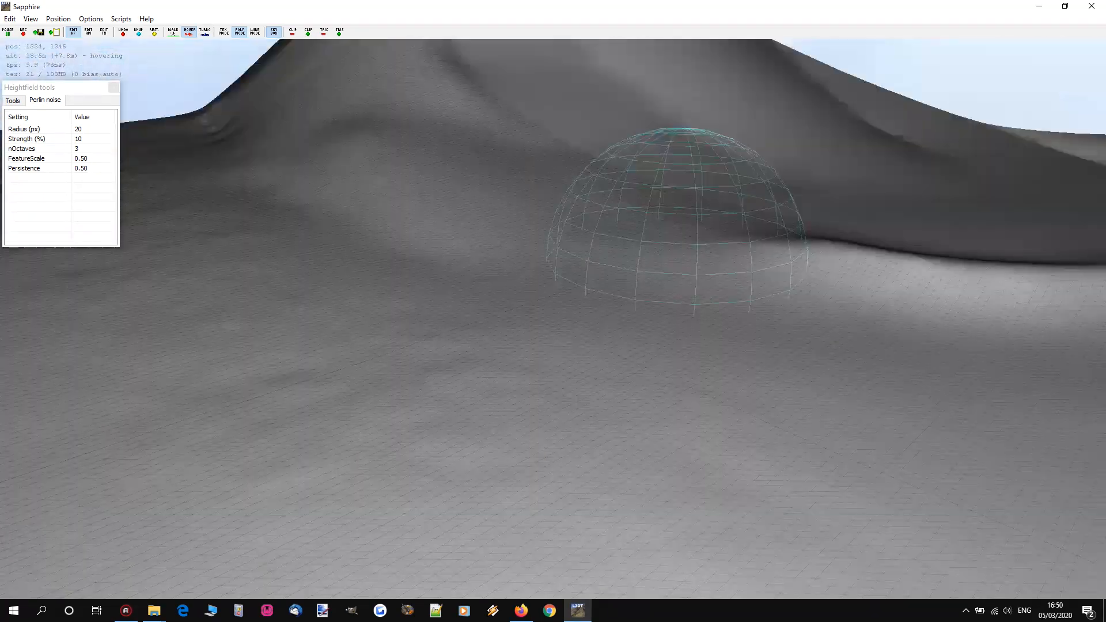
pyautogui.press('w')
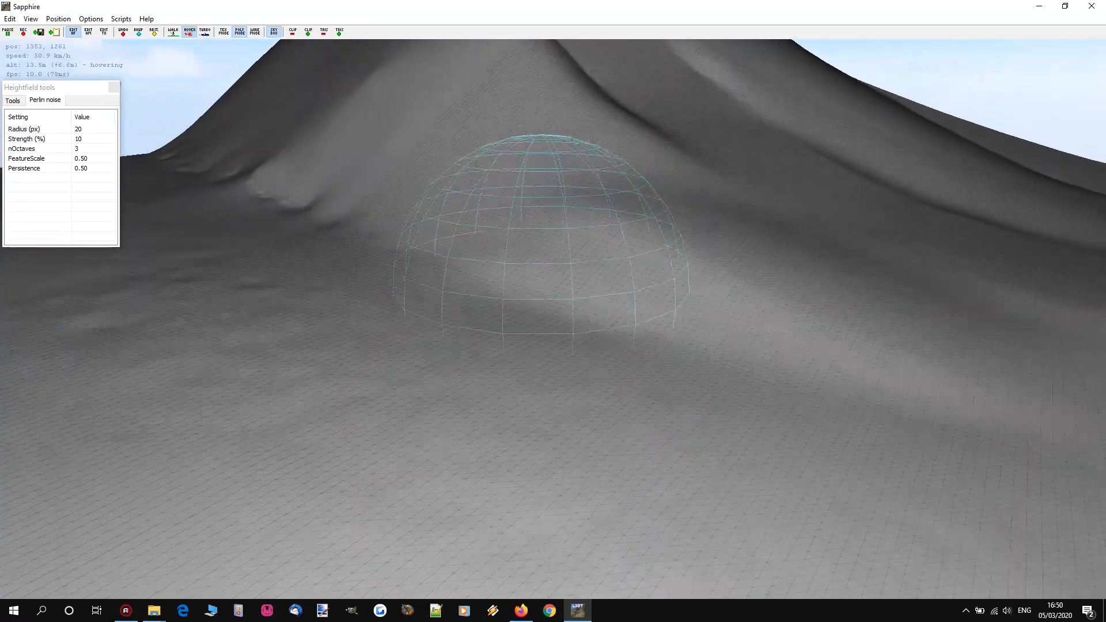
pyautogui.press('w')
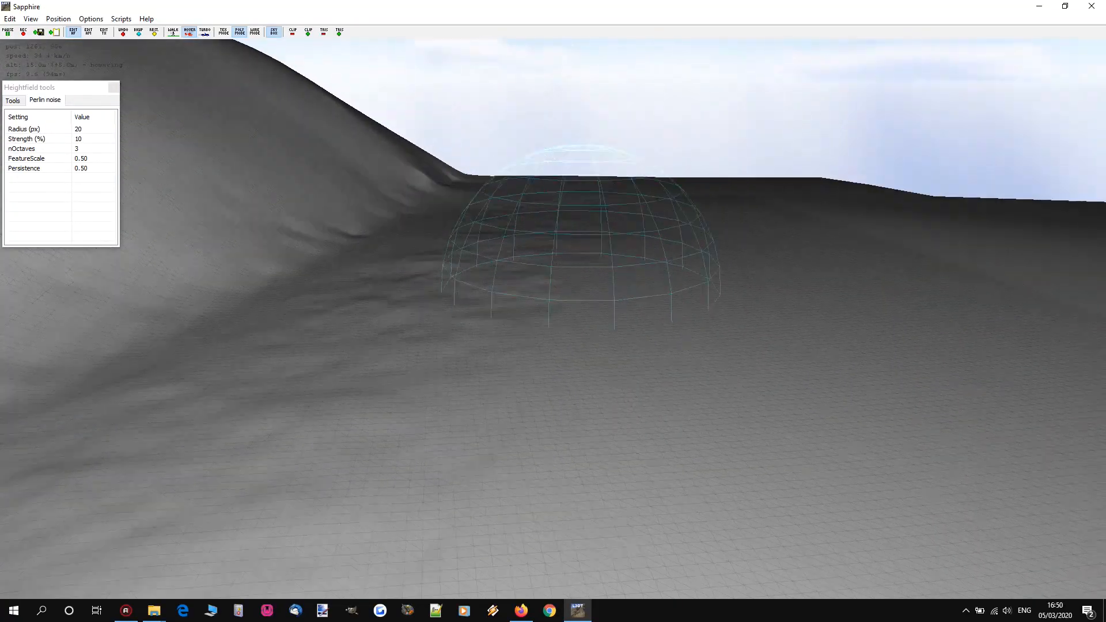
# - Restore the textured view and inspect the track through the next corner
pyautogui.click(30, 19)
pyautogui.click(46, 47)
pyautogui.press('w')
pyautogui.moveTo(506, 321); pyautogui.dragTo(400, 311, button='right')
pyautogui.press('w')
pyautogui.moveTo(554, 319); pyautogui.dragTo(488, 260, button='right')
pyautogui.press('s')
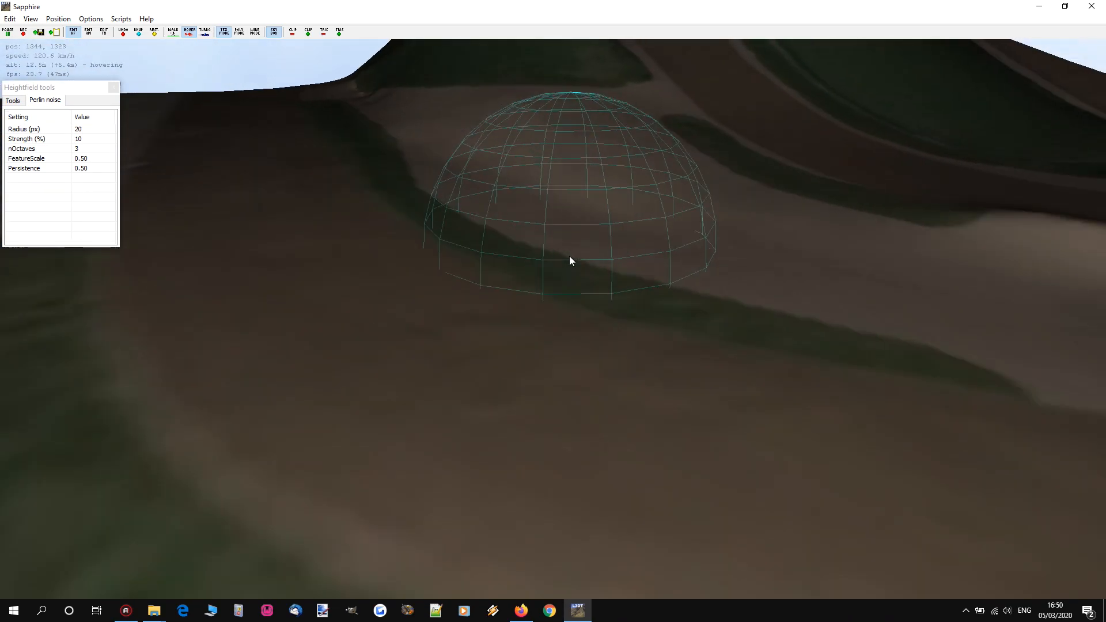
# - Close the 3D editor, minimise the browser and export the L3DT heightfield over heightmap.raw
pyautogui.click(1095, 7)
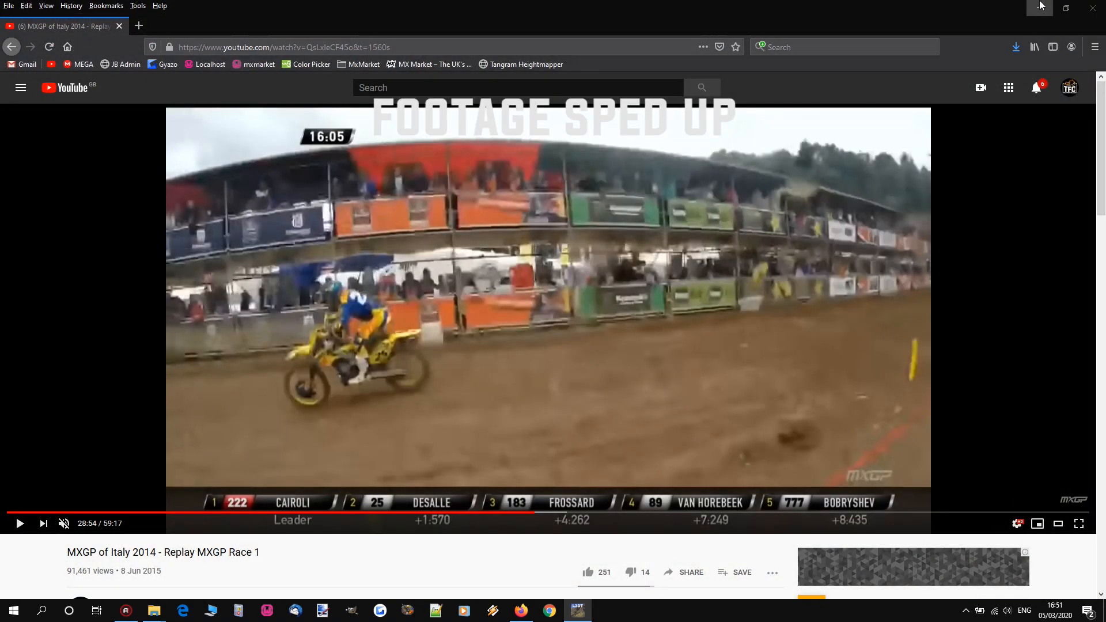
pyautogui.click(1040, 7)
pyautogui.click(232, 112)
pyautogui.moveTo(259, 222)
pyautogui.click(480, 243)
pyautogui.click(605, 265)
pyautogui.click(594, 368)
pyautogui.click(666, 283)
pyautogui.doubleClick(785, 228)
pyautogui.click(586, 308)
pyautogui.click(647, 363)
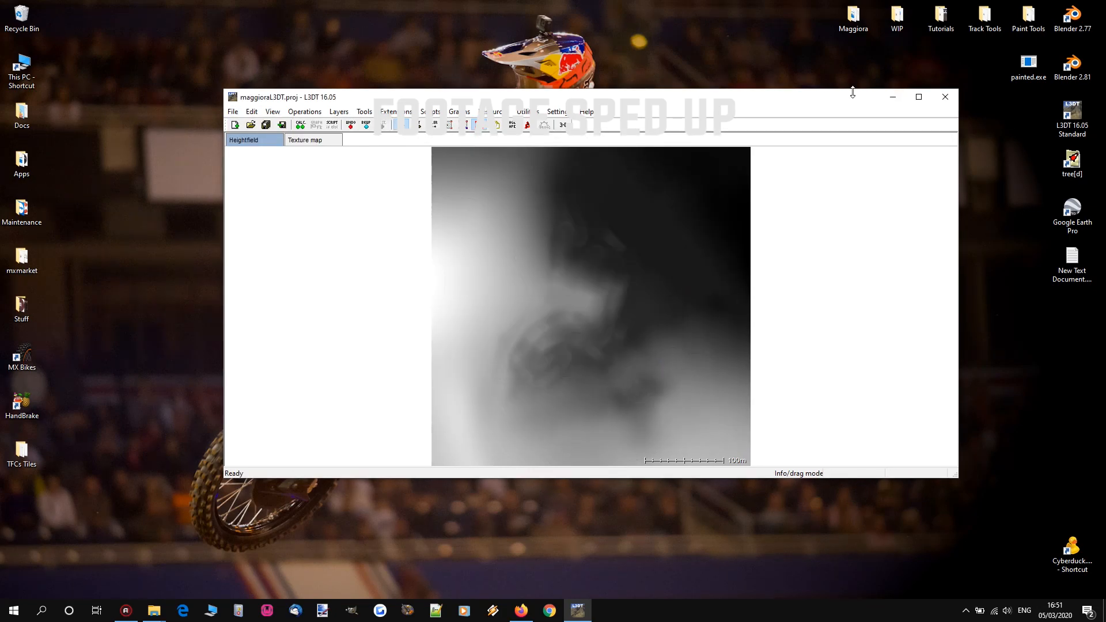
# - Minimise L3DT, open the Maggiora folder on the desktop and run _map.bat to rebuild the track map
pyautogui.click(893, 96)
pyautogui.doubleClick(854, 17)
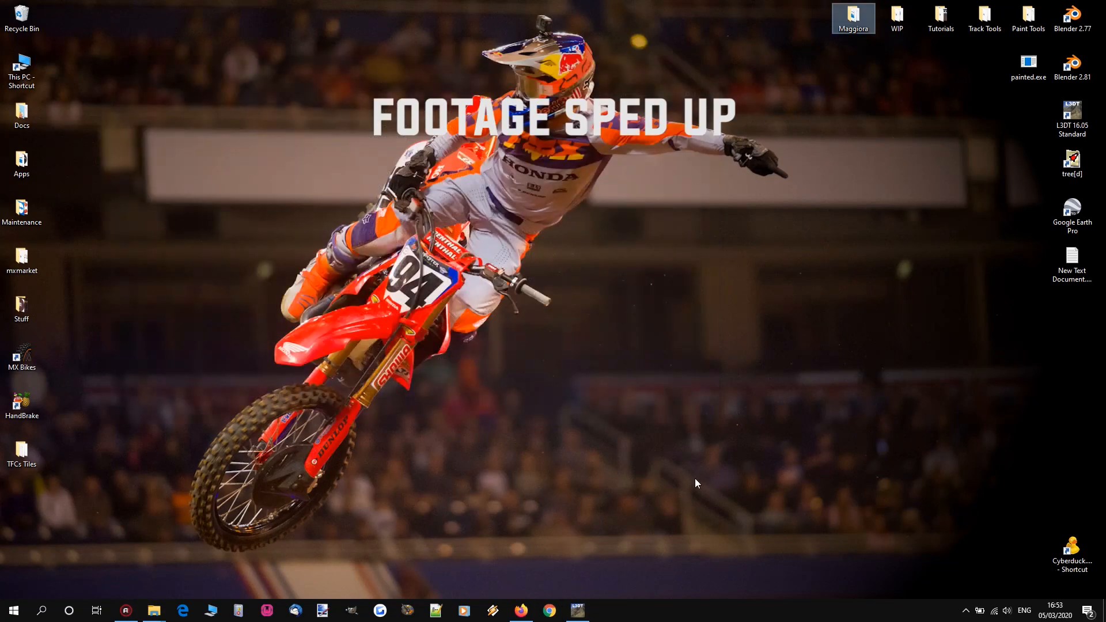
pyautogui.doubleClick(254, 188)
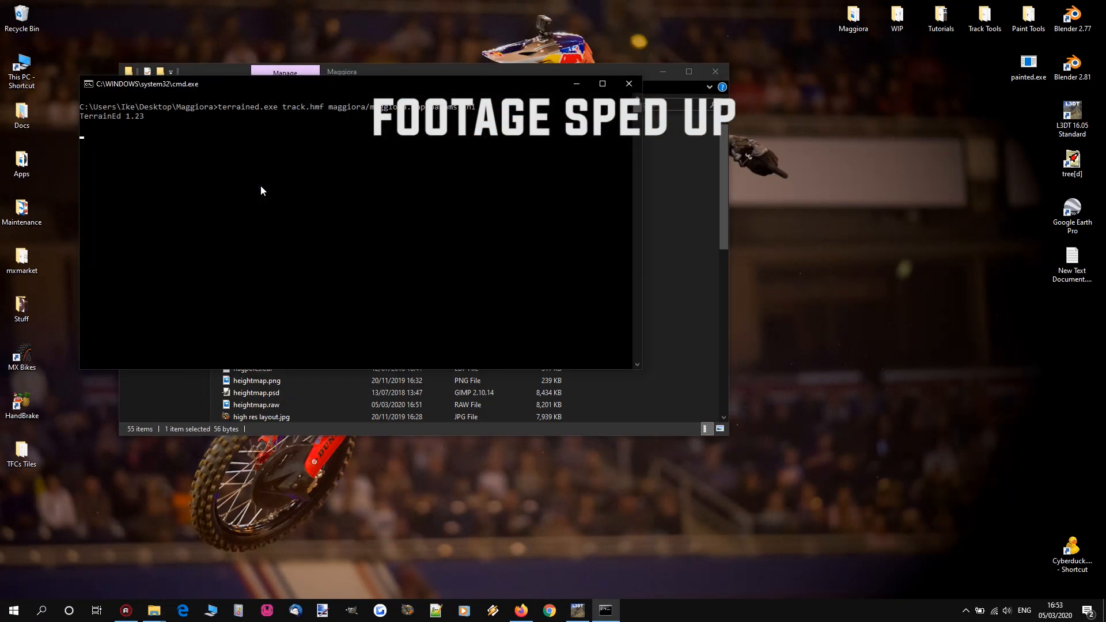
pyautogui.scroll(-10, 395, 323)
pyautogui.click(469, 371)
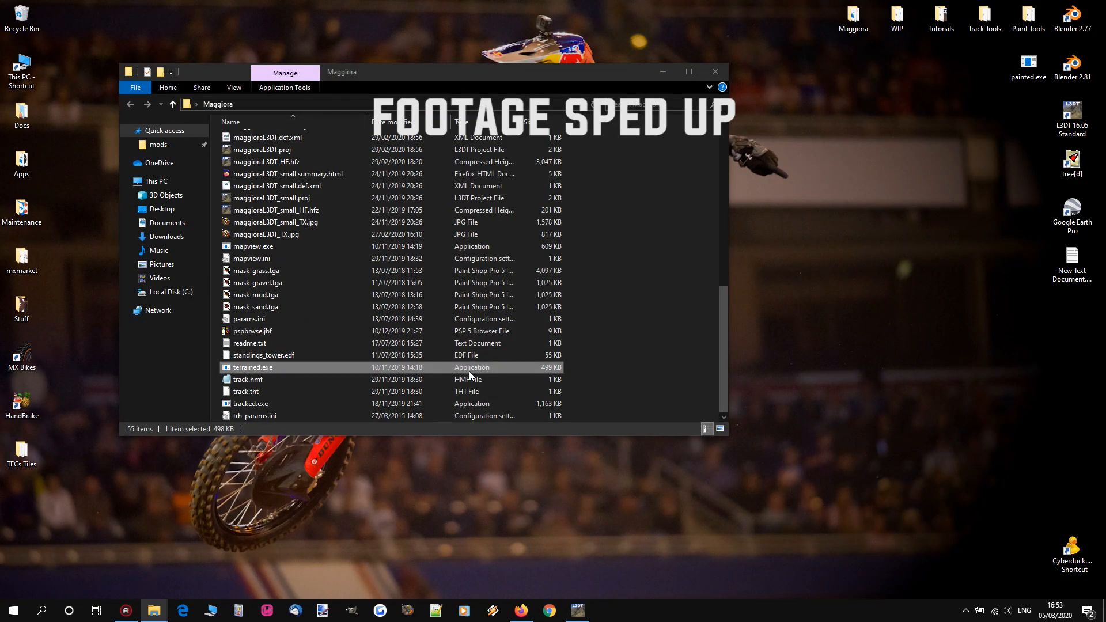
pyautogui.scroll(10, 469, 371)
pyautogui.click(279, 240)
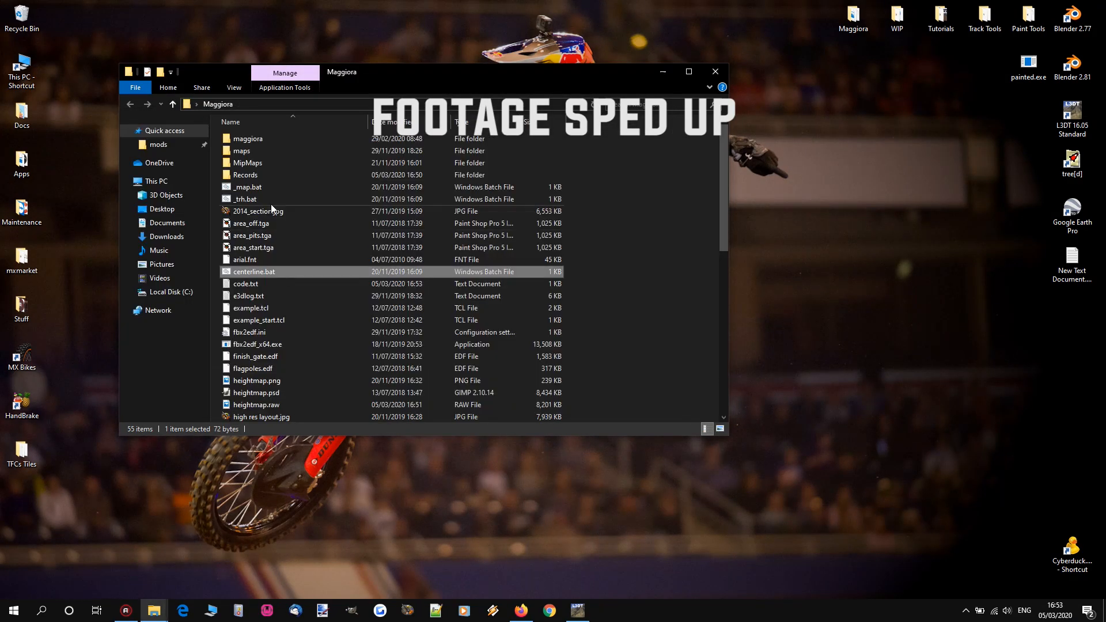
# - Open the MX Bikes mods tracks folder in a second File Explorer window and copy the built maggiora folder into it
pyautogui.press('super+e')
pyautogui.moveTo(463, 92); pyautogui.dragTo(881, 116)
pyautogui.click(590, 183)
pyautogui.doubleClick(690, 205)
pyautogui.keyDown('ctrl'); pyautogui.moveTo(247, 139); pyautogui.dragTo(1068, 292); pyautogui.keyUp('ctrl')
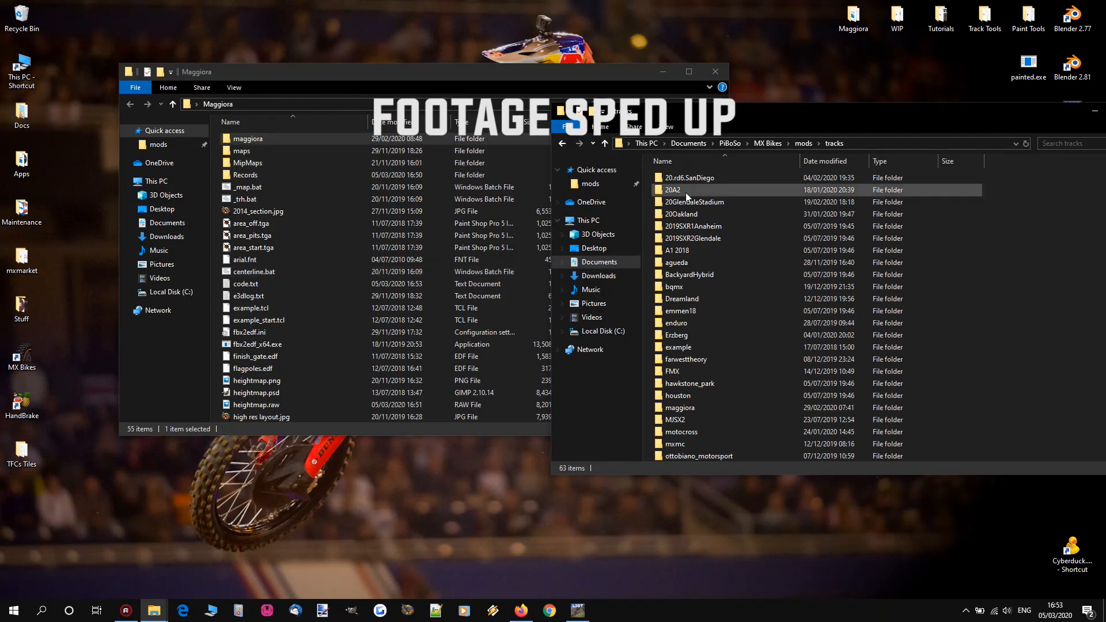
# - Switch to MX Bikes, open its graphics settings and accept them
pyautogui.click(507, 216)
pyautogui.doubleClick(33, 349)
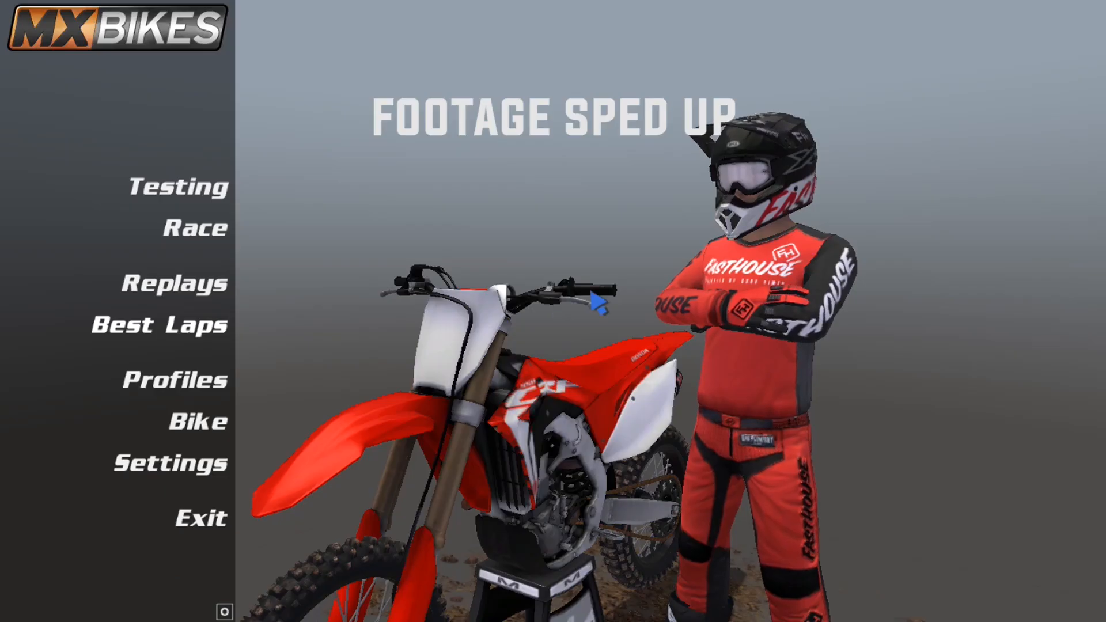
pyautogui.click(170, 464)
pyautogui.click(457, 577)
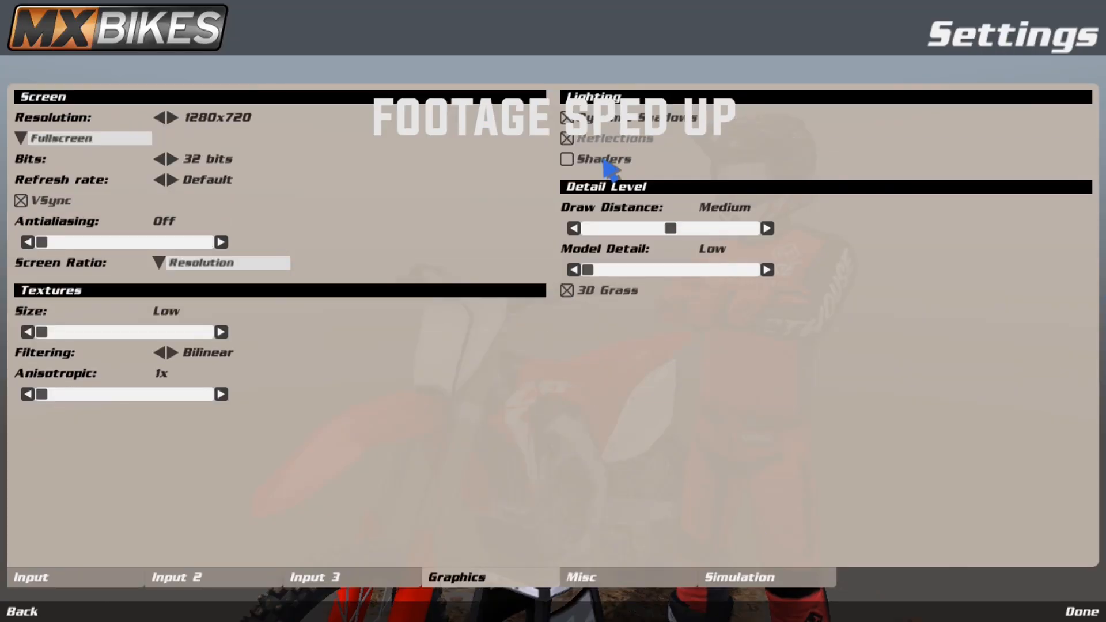
pyautogui.click(1082, 612)
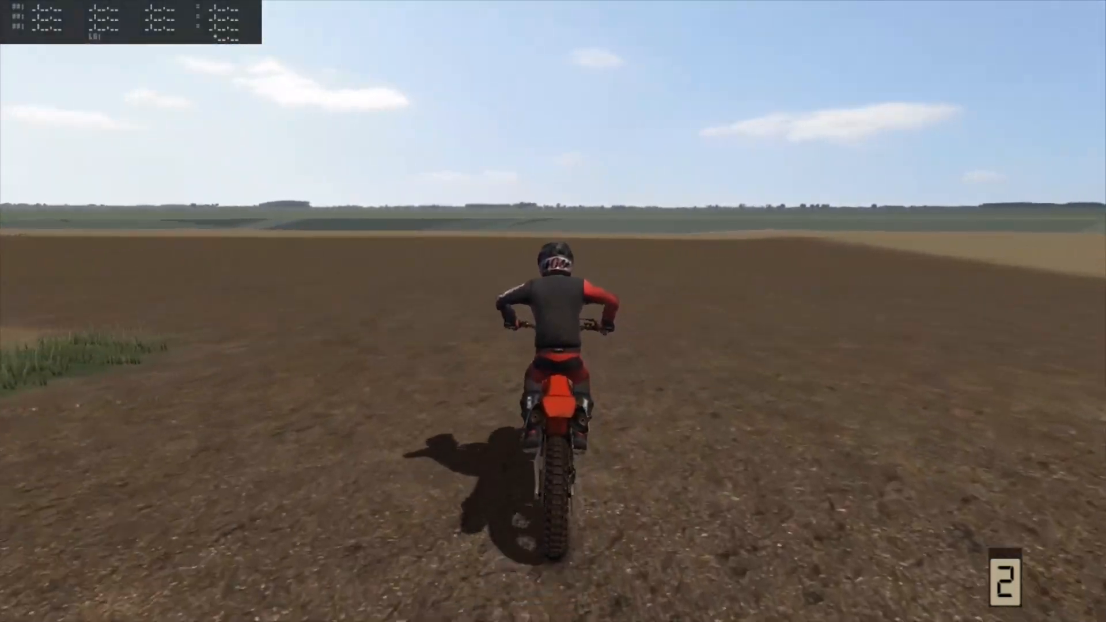
# - Pause the test ride on the track
pyautogui.press('Escape')
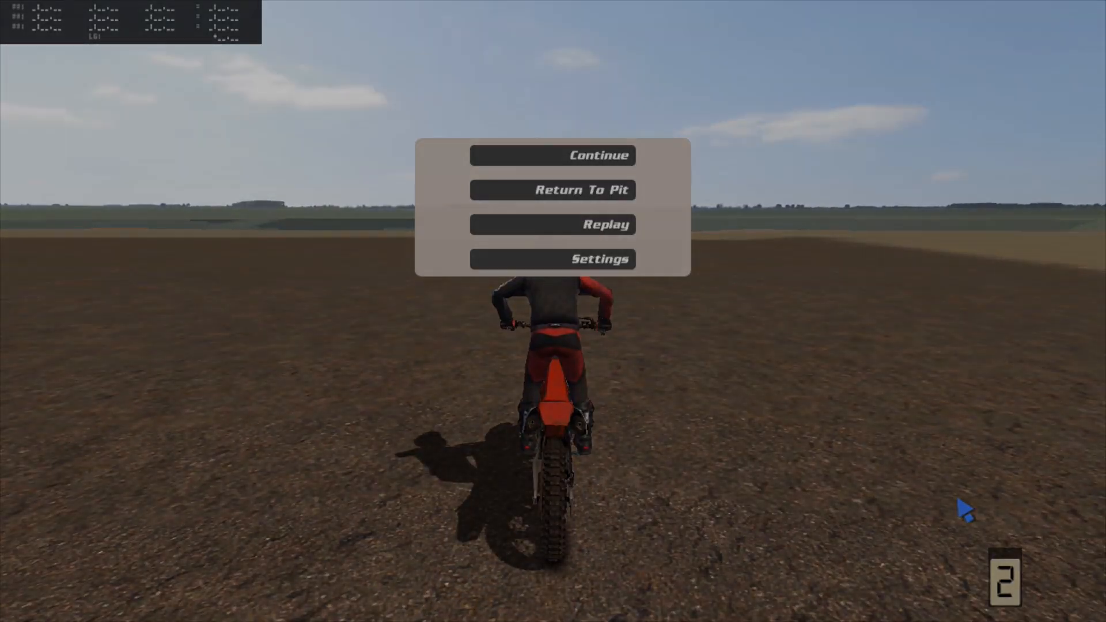